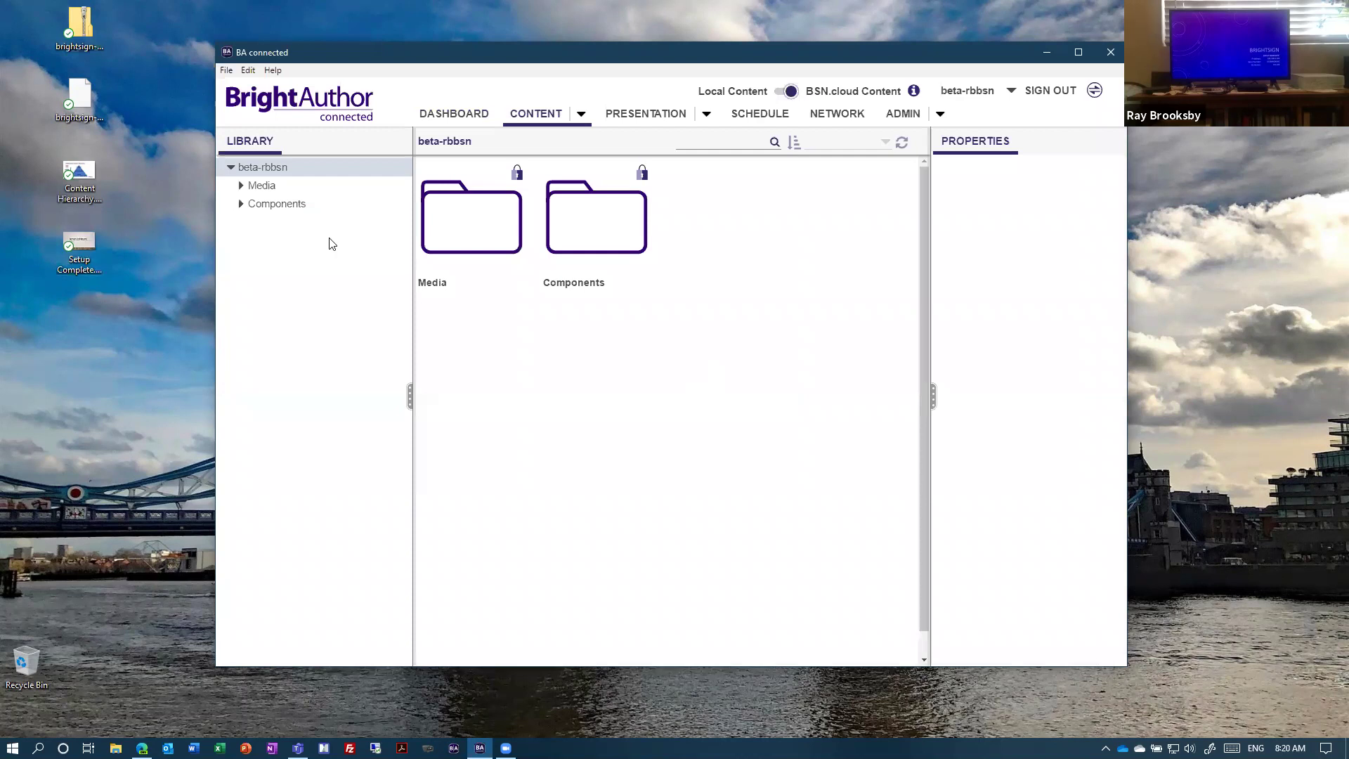
Step: Start a new media upload from the Media folder and add Setup Complete.png from the desktop to it
double_click(473, 224)
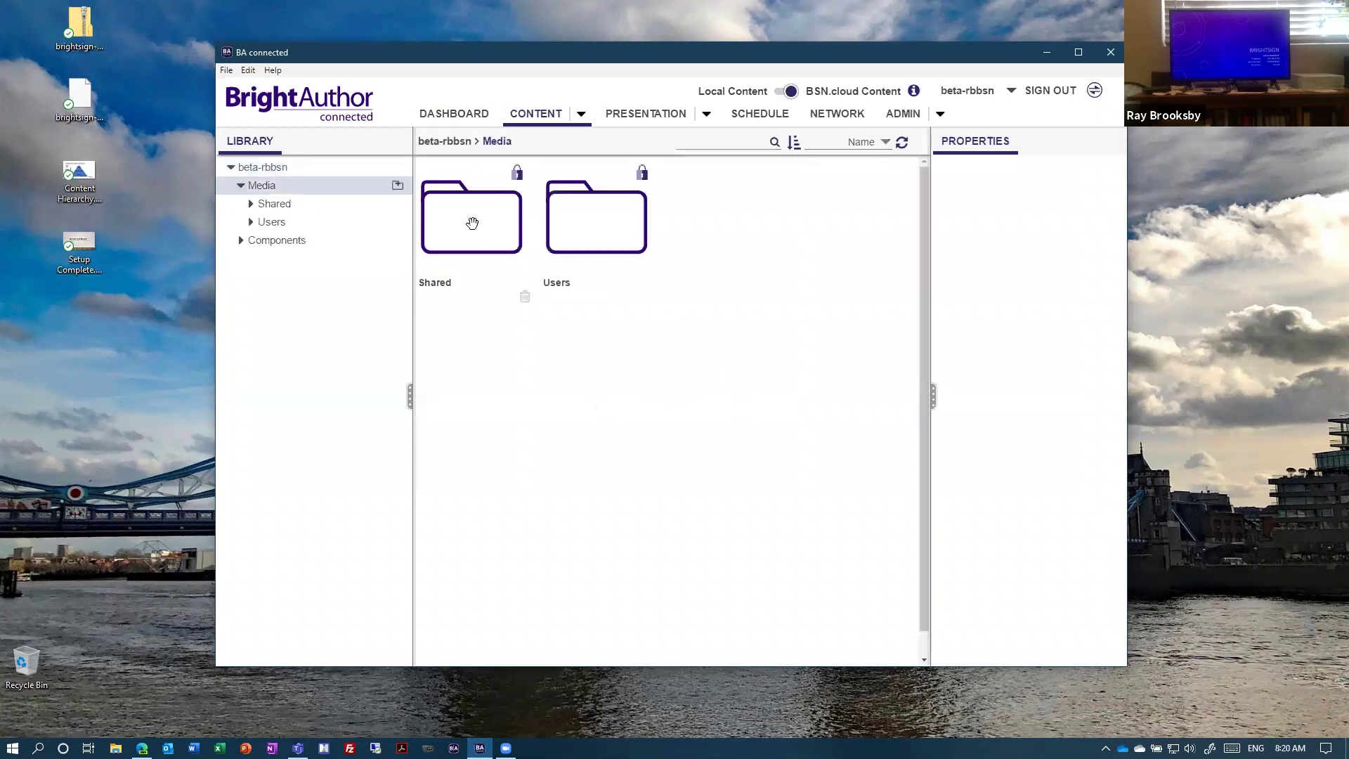
left_click(581, 116)
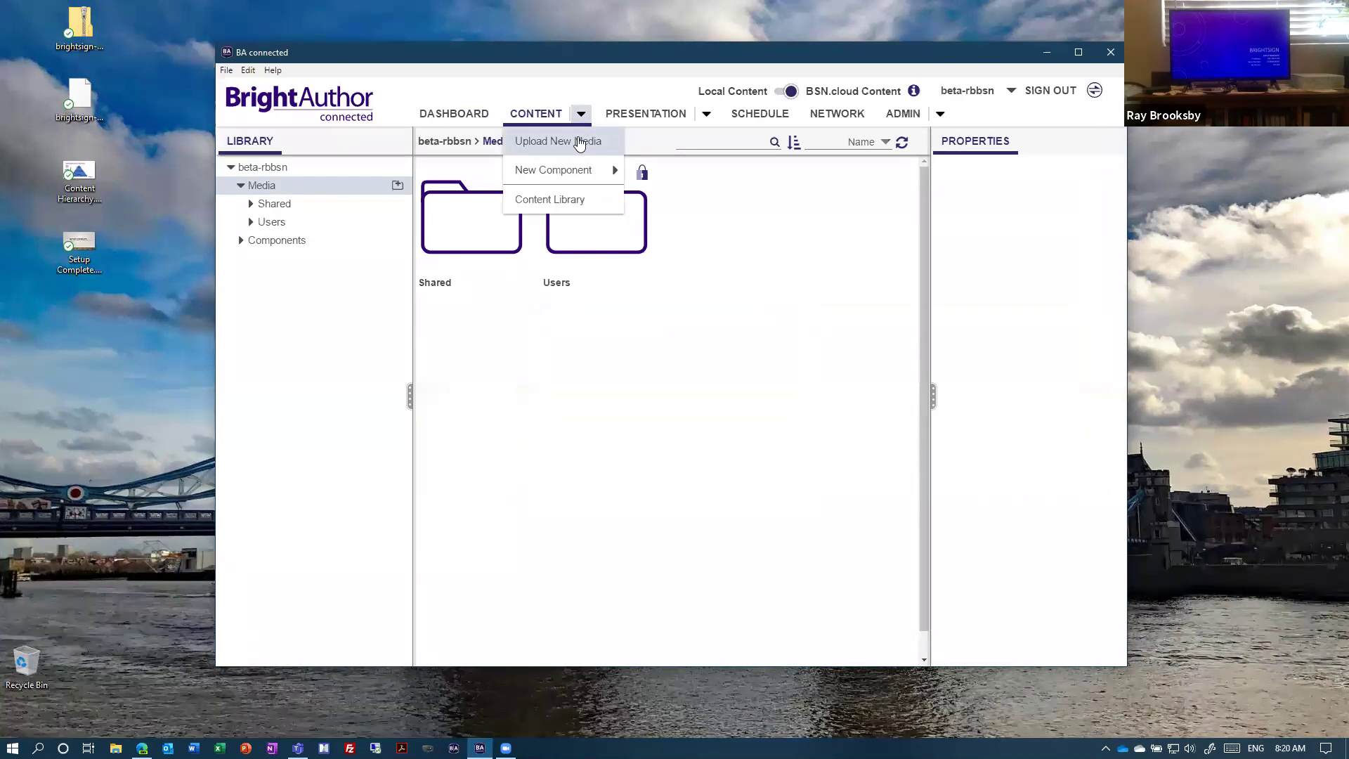
left_click(578, 142)
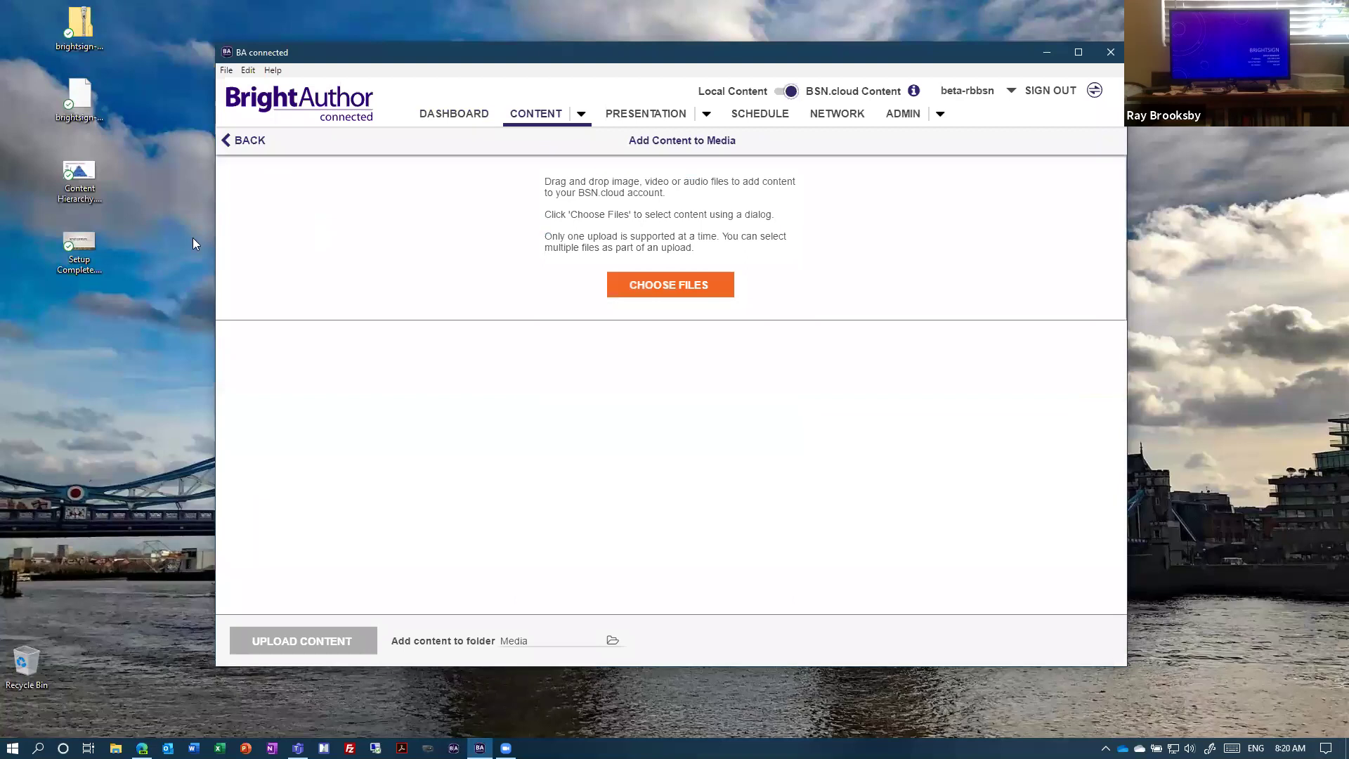
left_click_drag(91, 246, 528, 246)
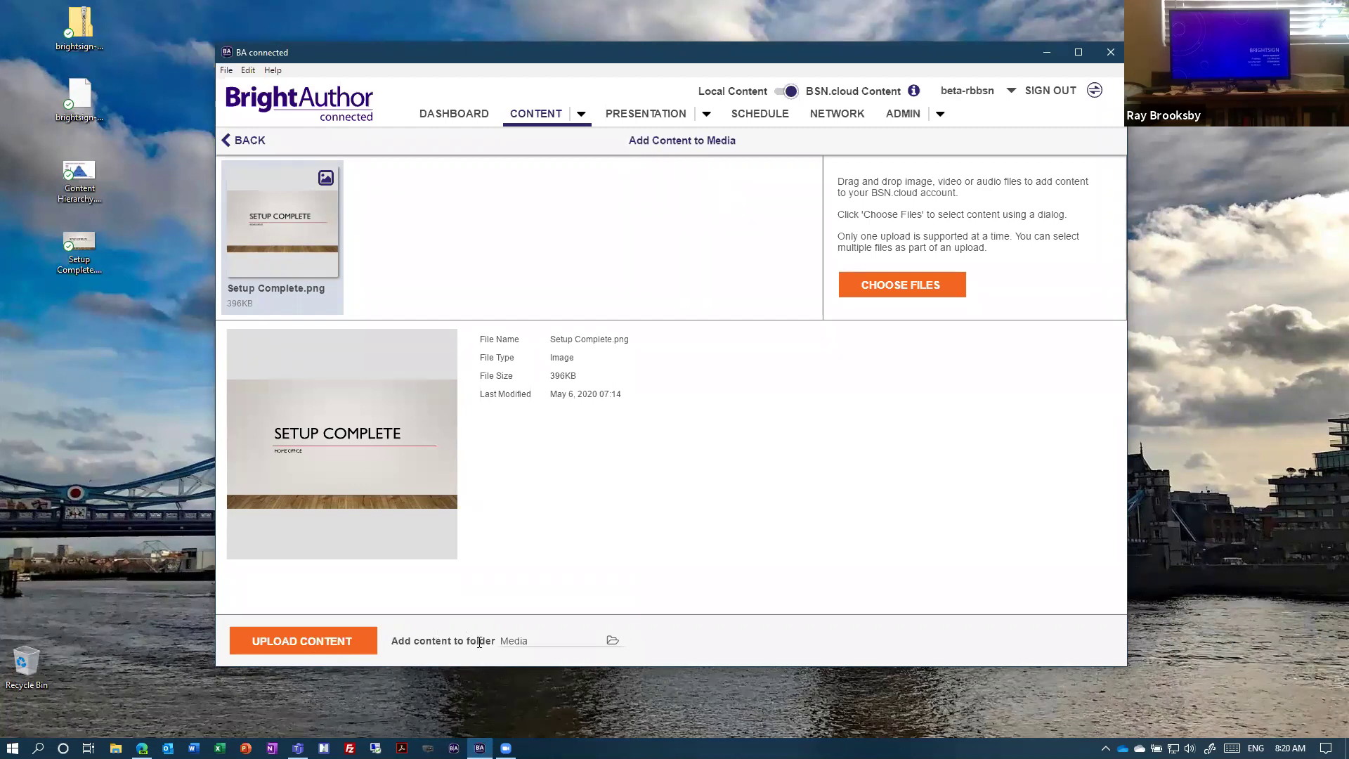
Step: Set the upload destination to the Incoming folder under Media > Shared and upload Setup Complete.png
left_click(611, 641)
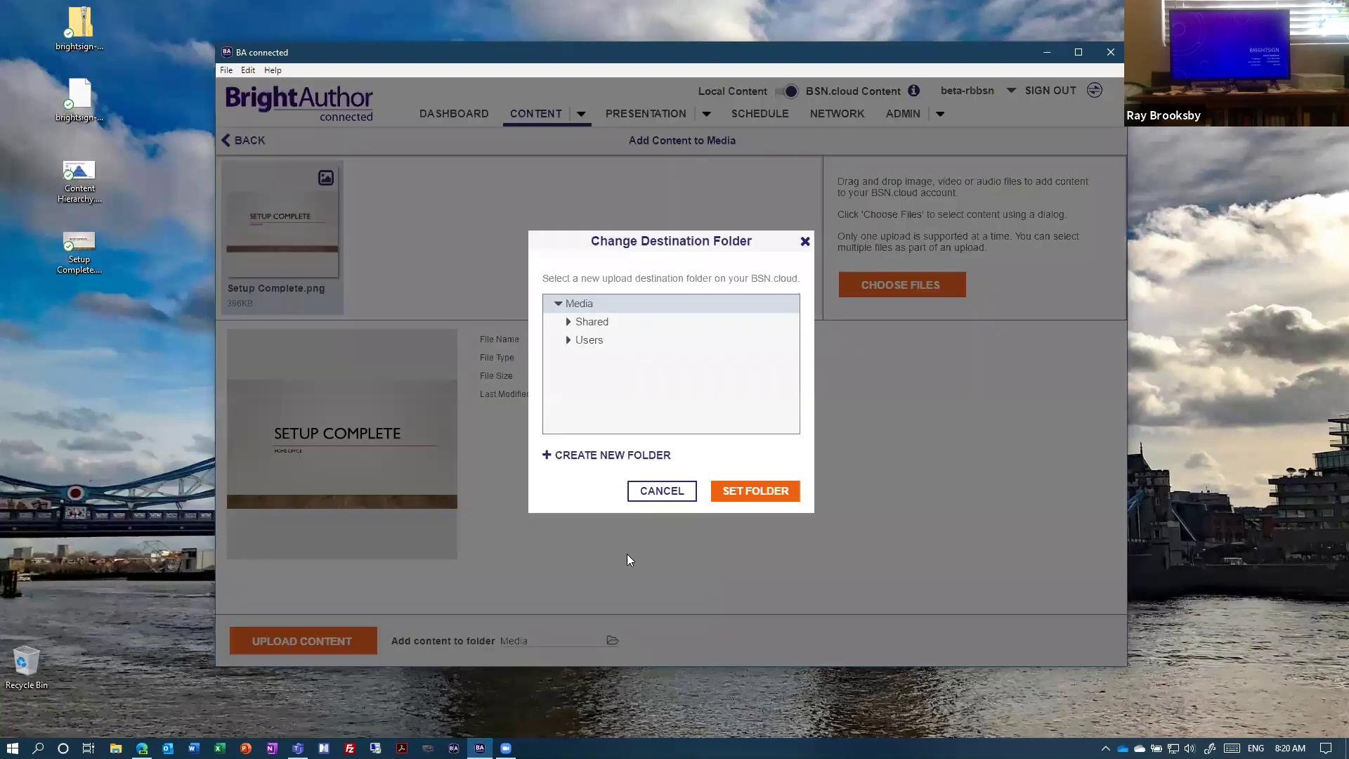
left_click(590, 328)
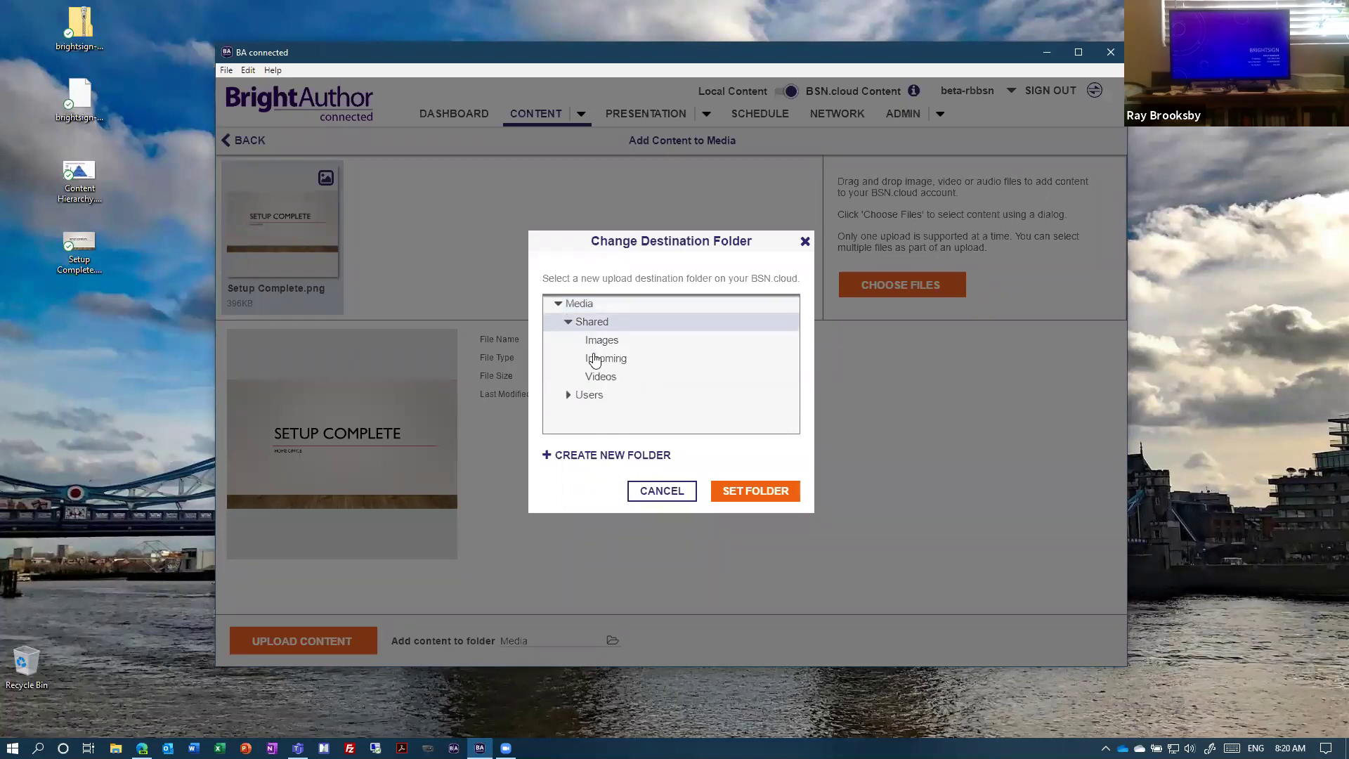
left_click(606, 359)
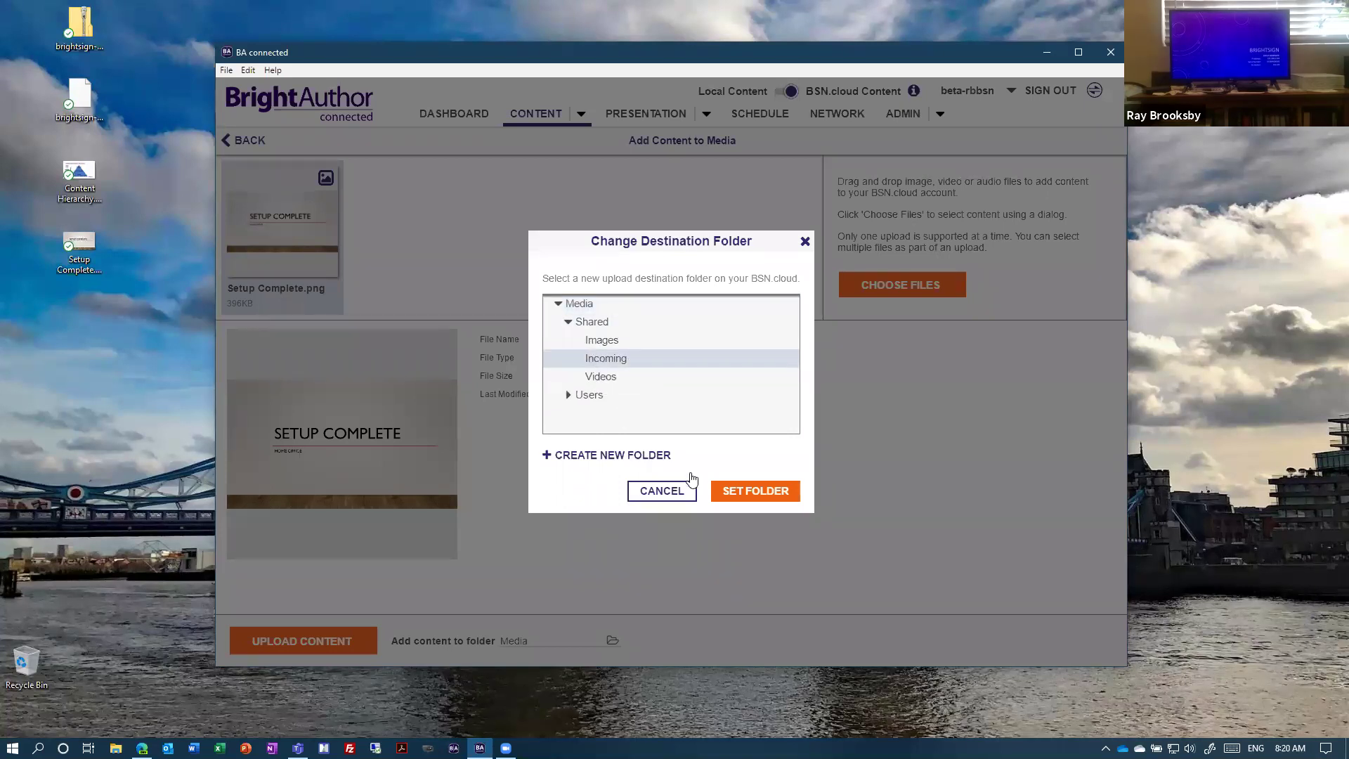
left_click(740, 484)
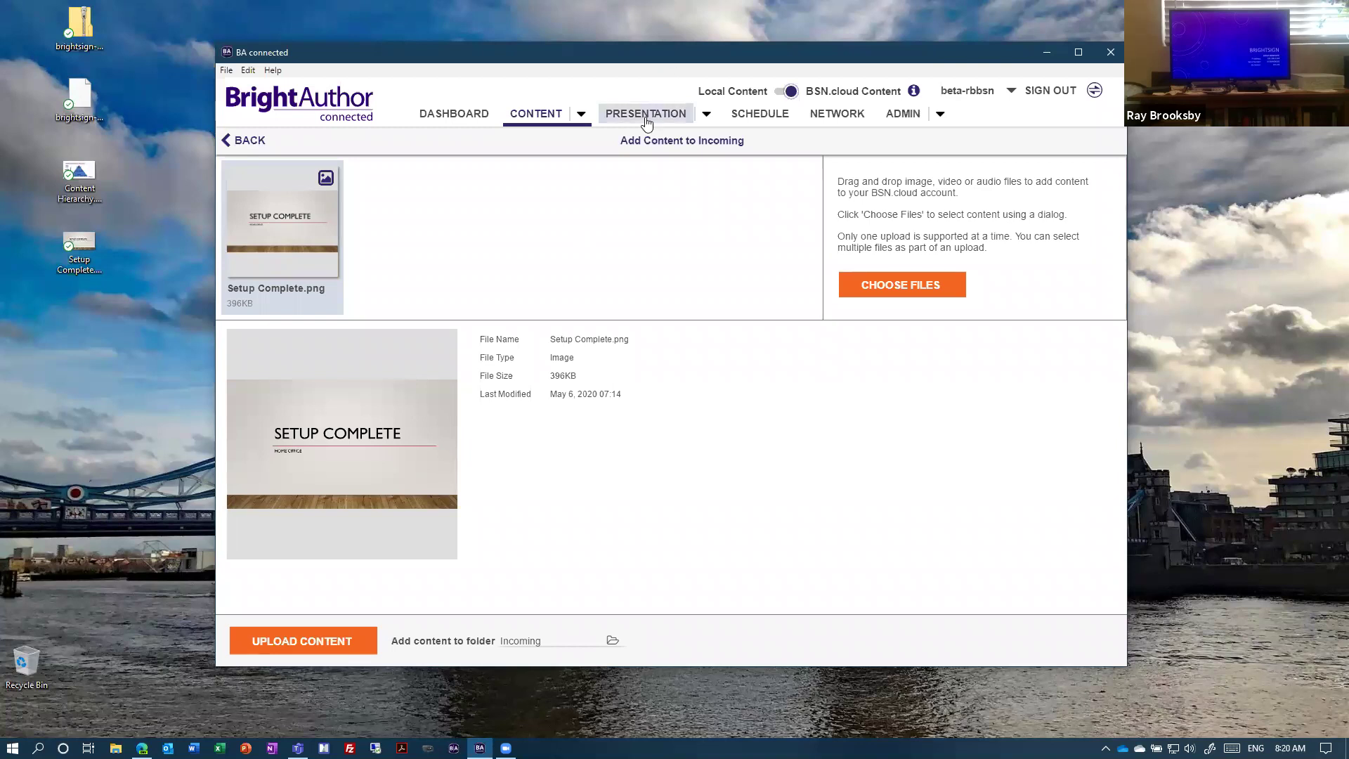
Step: Check the status of the content upload and its file details in the Transfer Monitor
left_click(1095, 91)
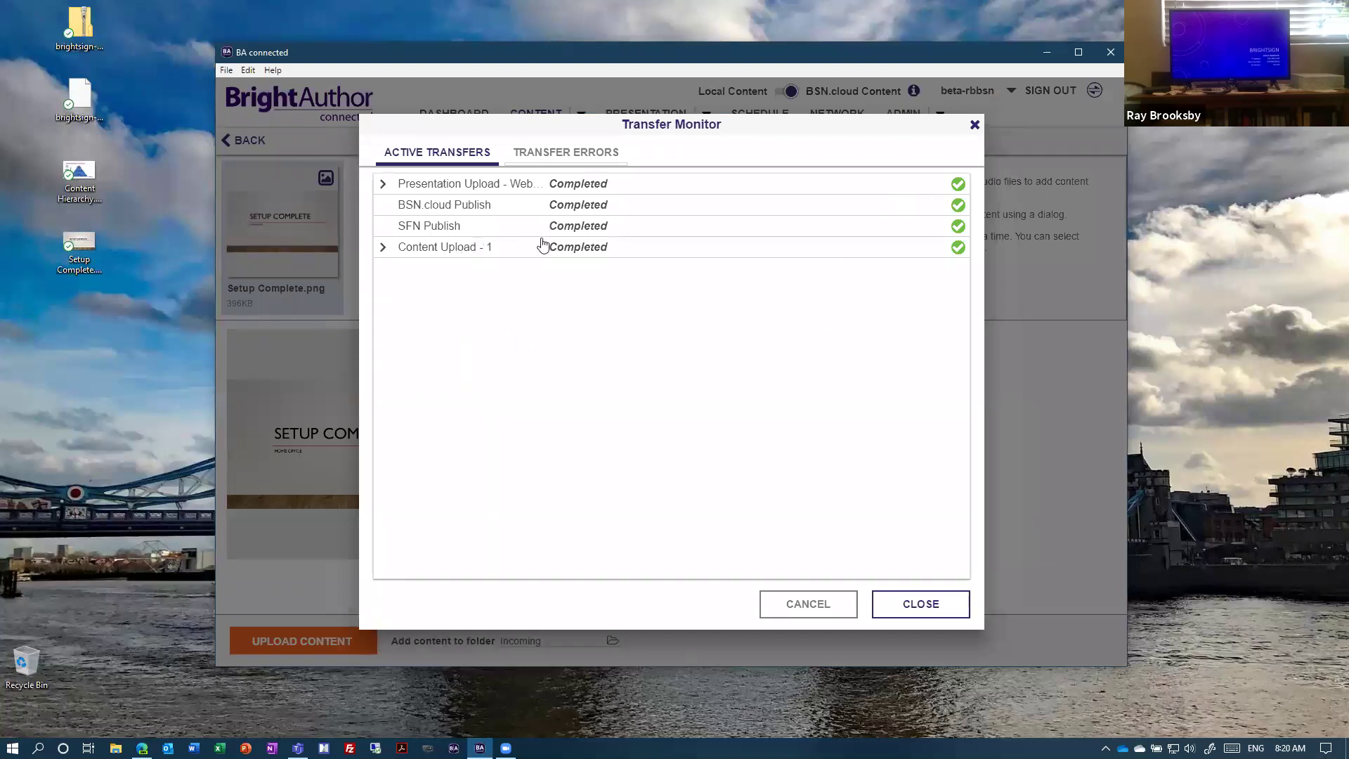
left_click(383, 247)
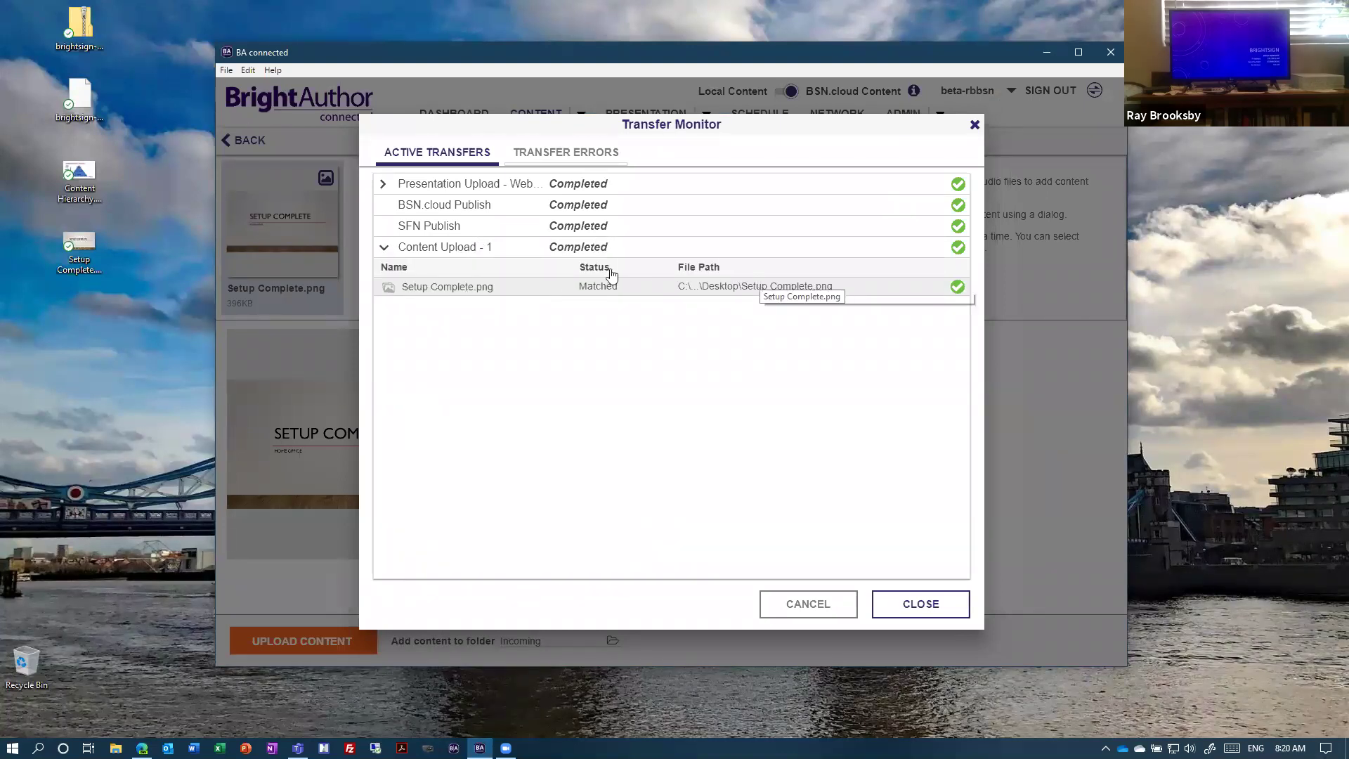
left_click(384, 247)
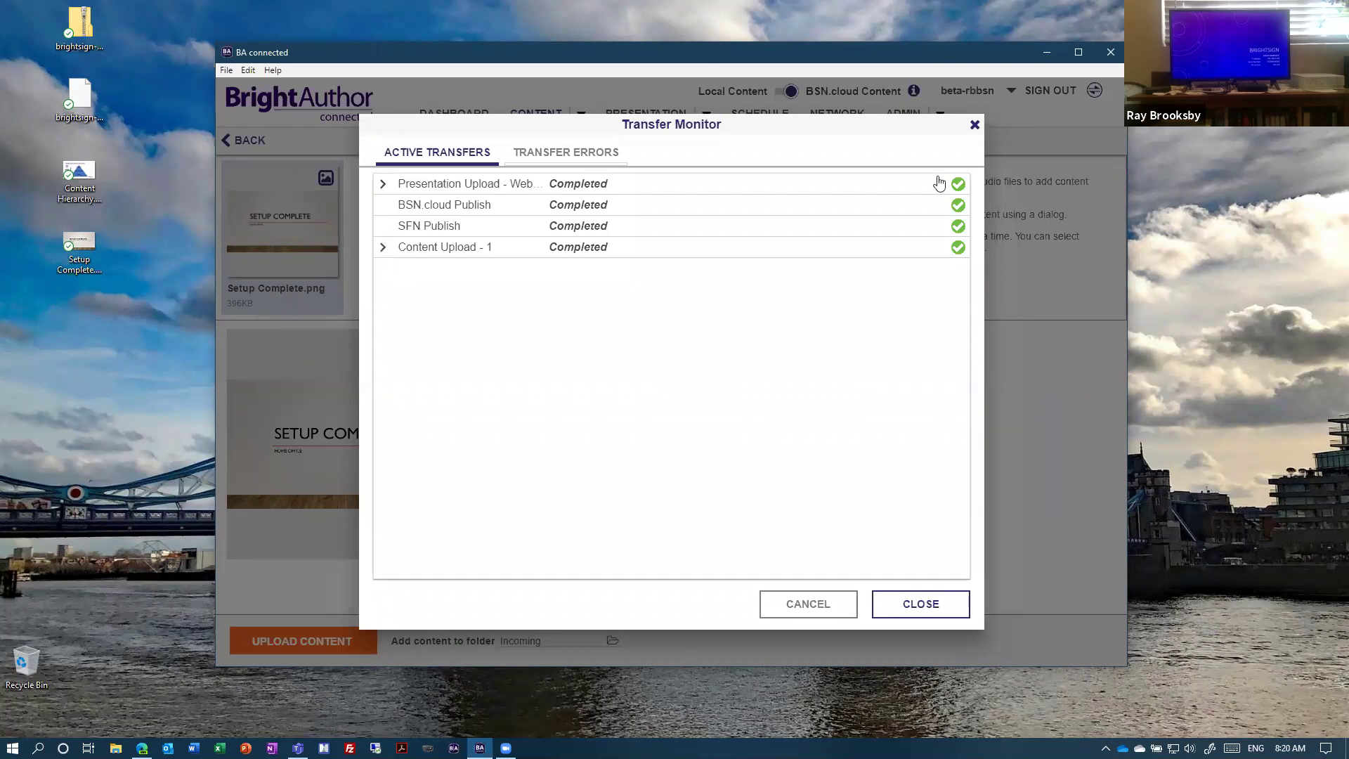
left_click(974, 125)
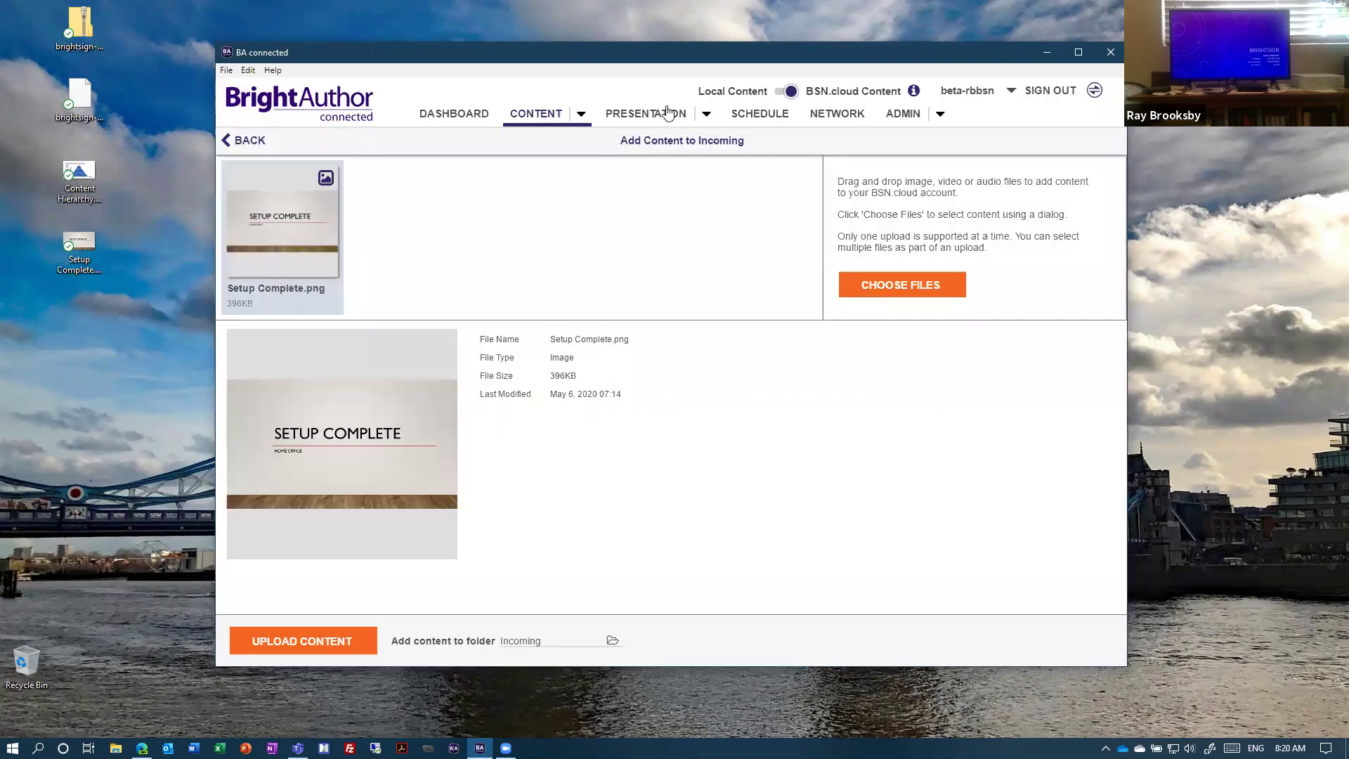
left_click(1095, 92)
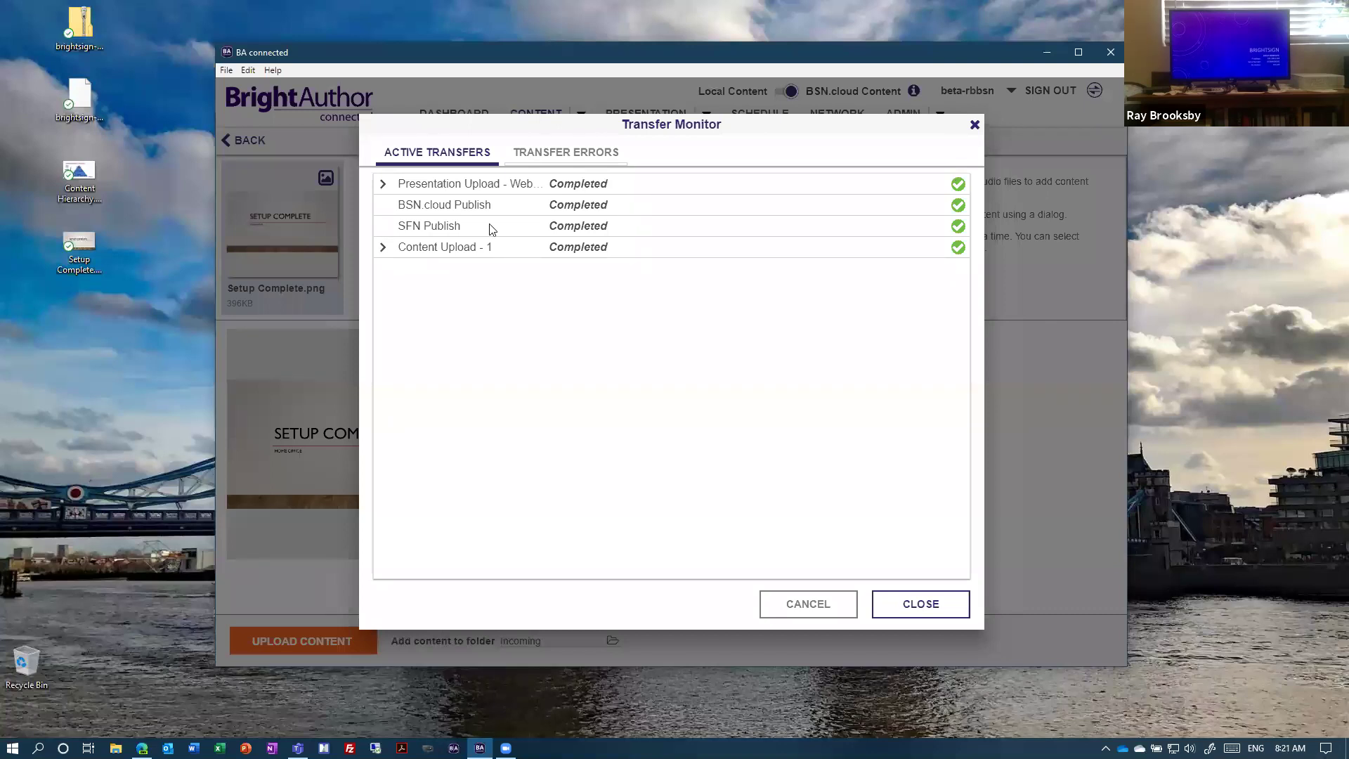
left_click(913, 606)
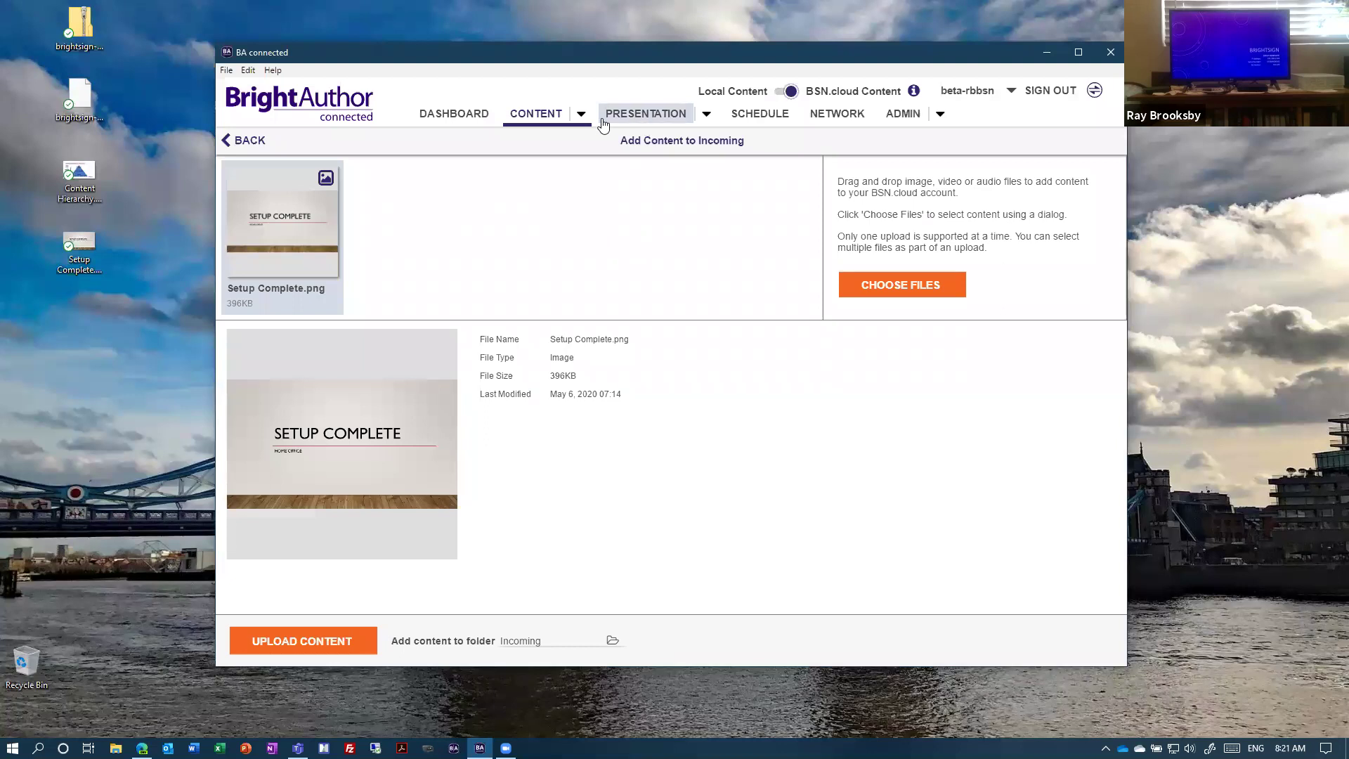
Step: Browse the content library's Media > Shared > Incoming folder to look for the uploaded Setup Complete.png
left_click(560, 115)
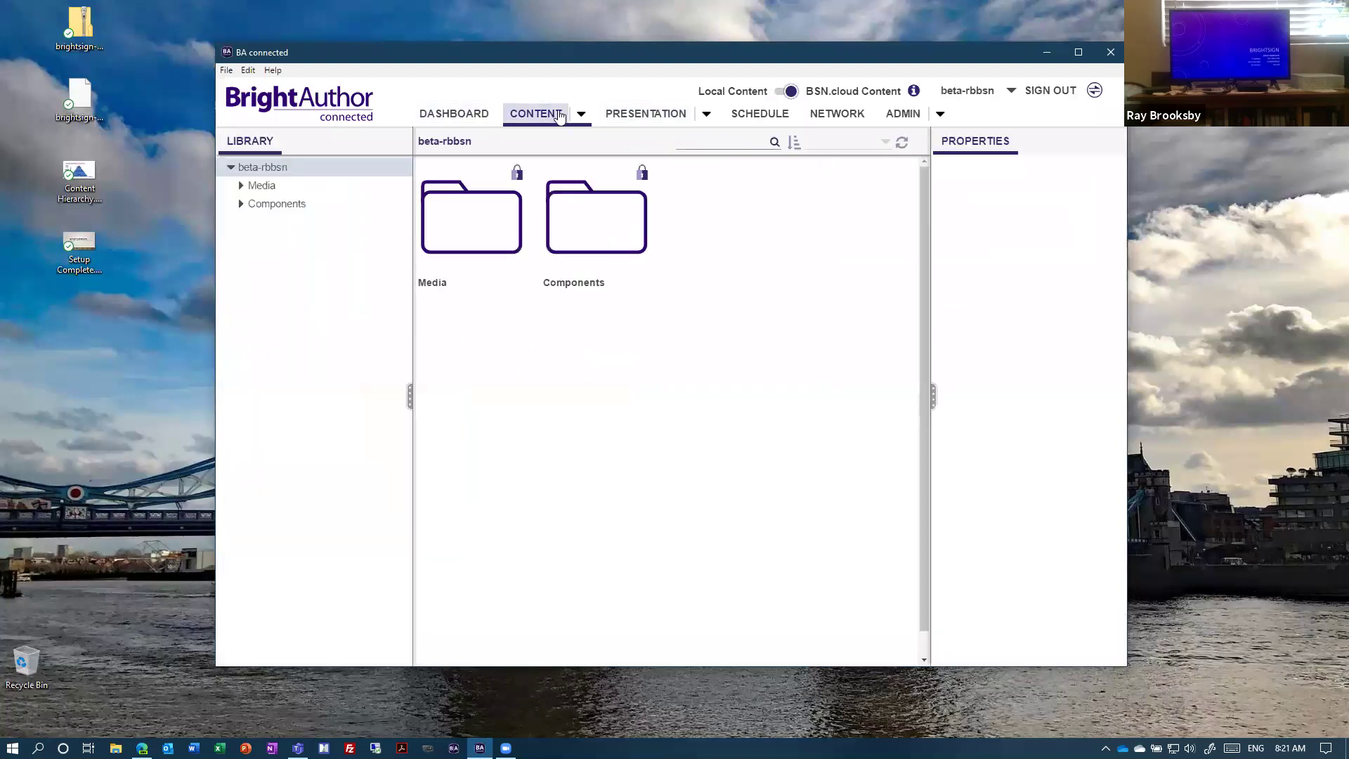
double_click(487, 226)
double_click(483, 219)
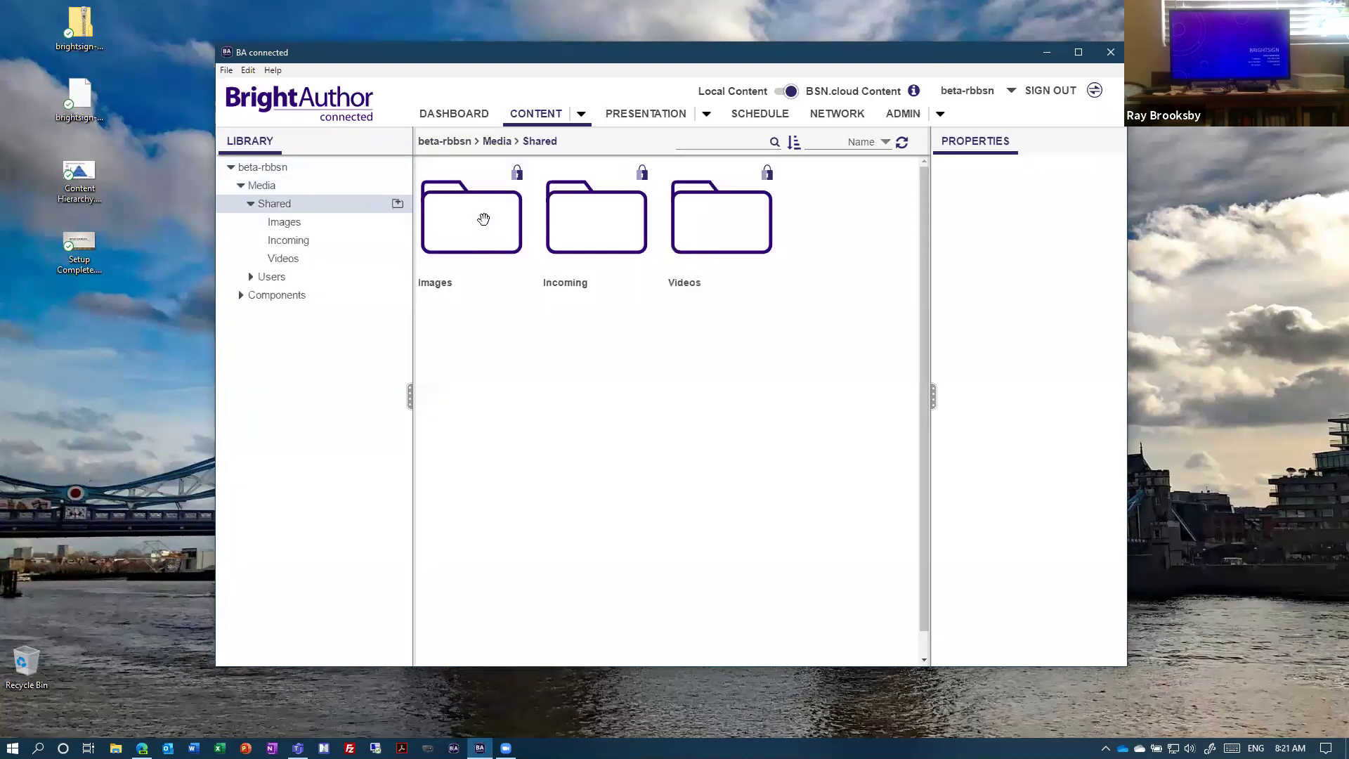
double_click(576, 225)
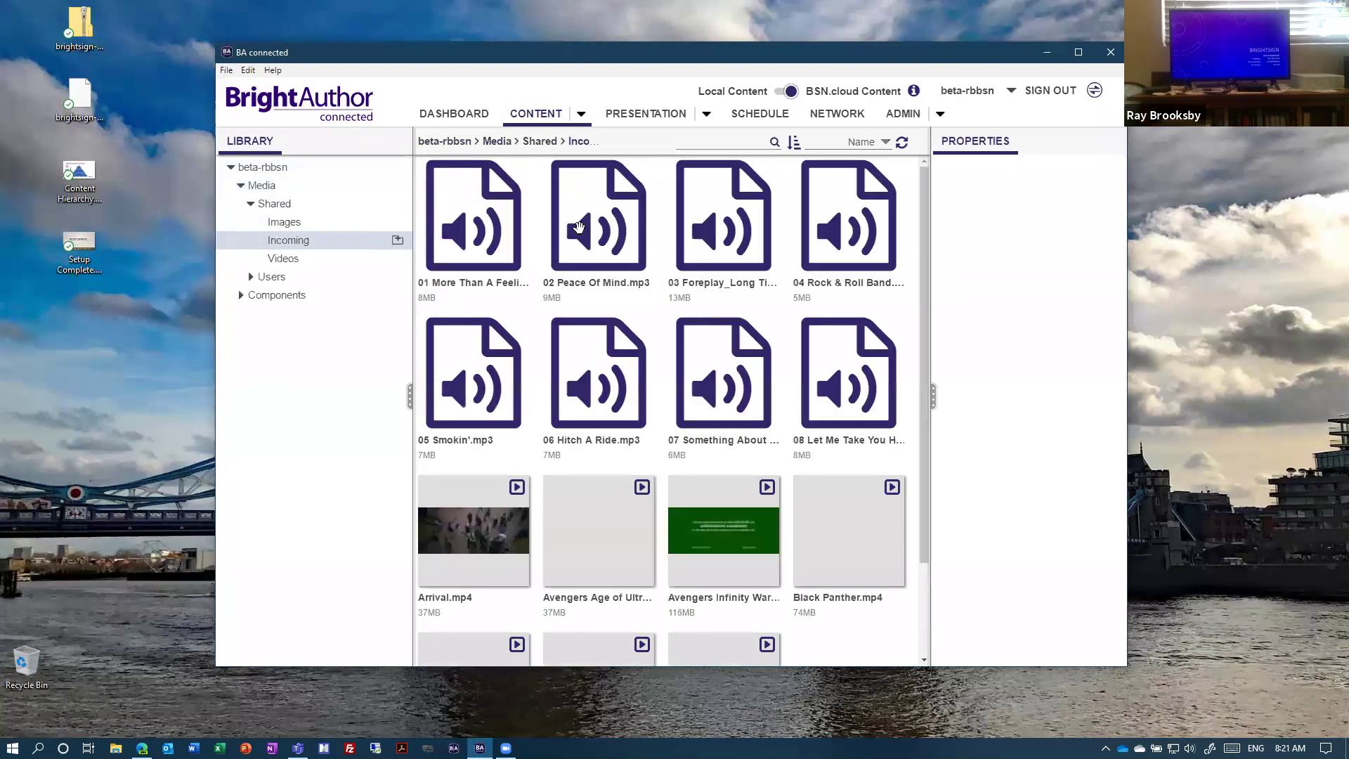
scroll(850, 463, "down", 2)
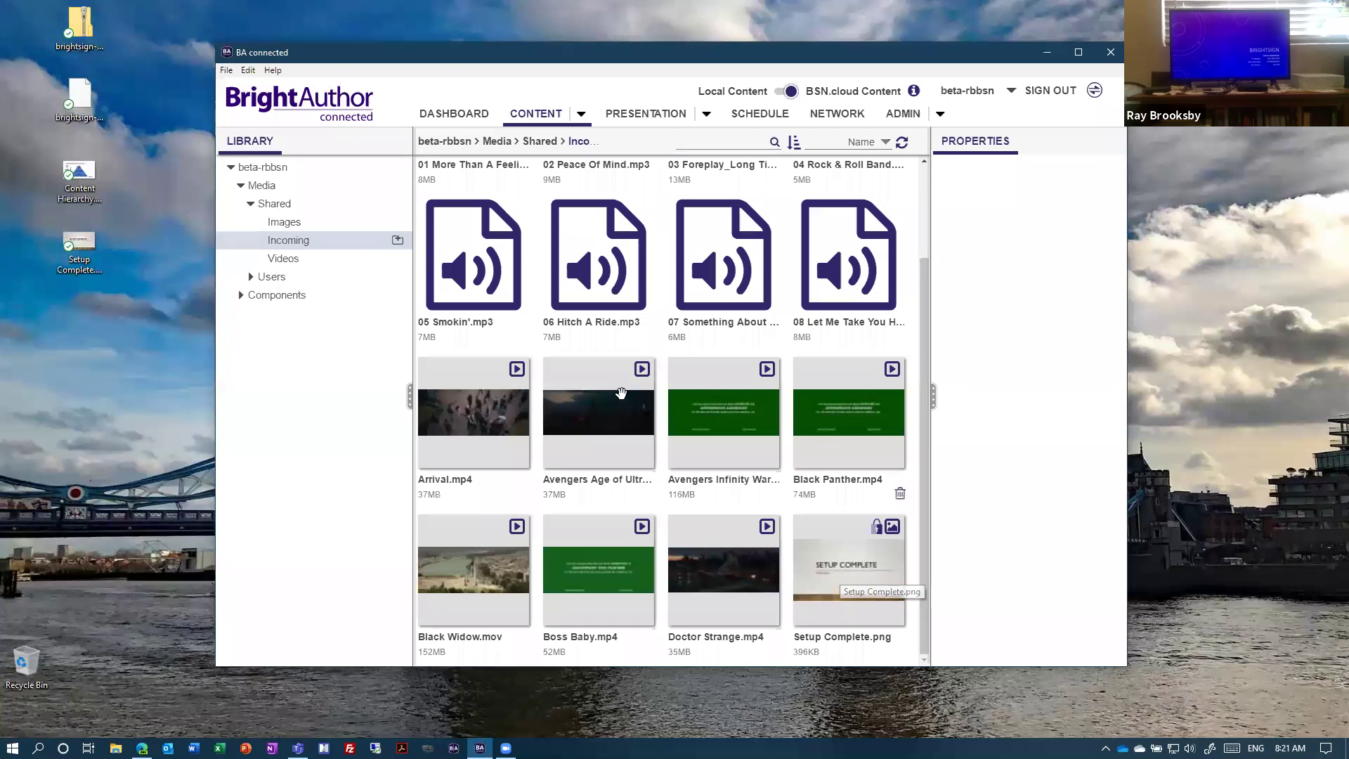
scroll(671, 232, "up", 1)
scroll(671, 267, "down", 1)
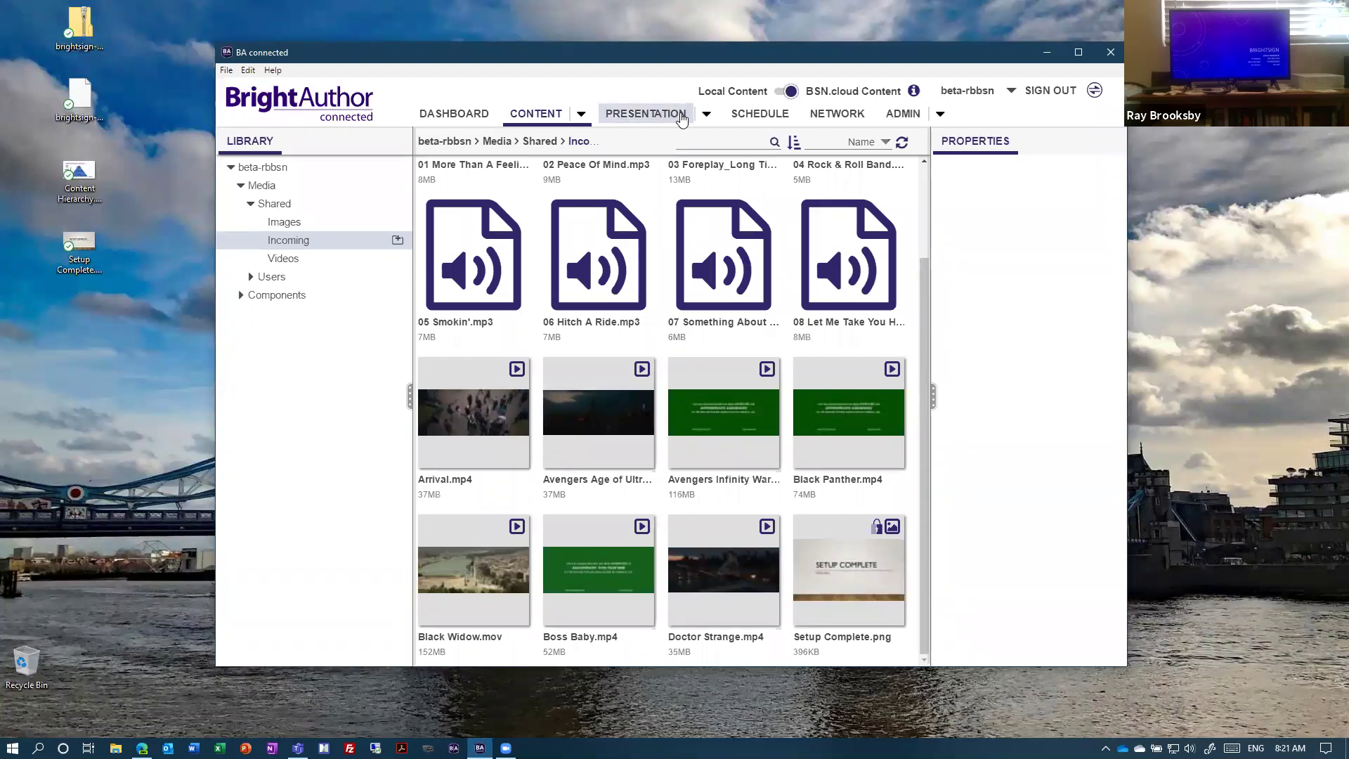
Step: Create a new single-zone playlist presentation named "Webinar Training Presentation", keeping the default device and display settings
left_click(706, 115)
left_click(674, 141)
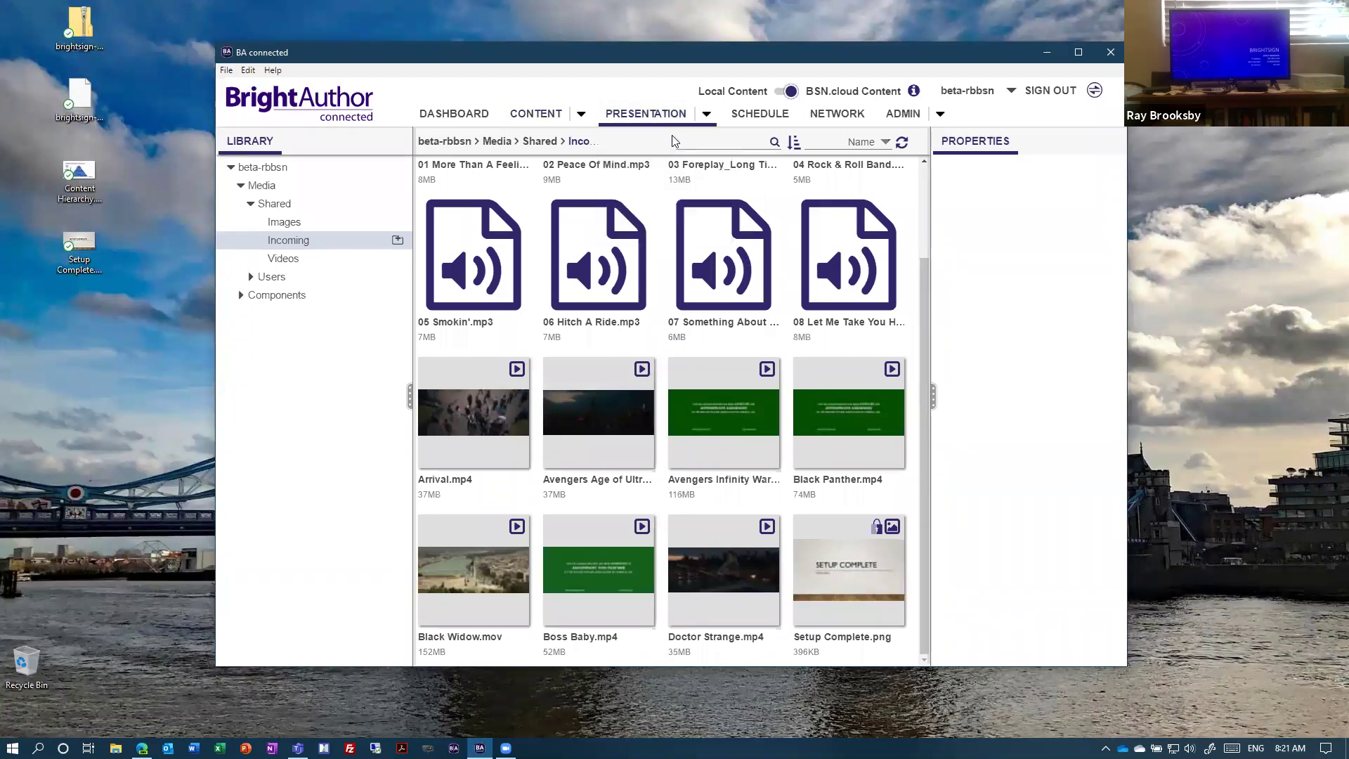
left_click(596, 214)
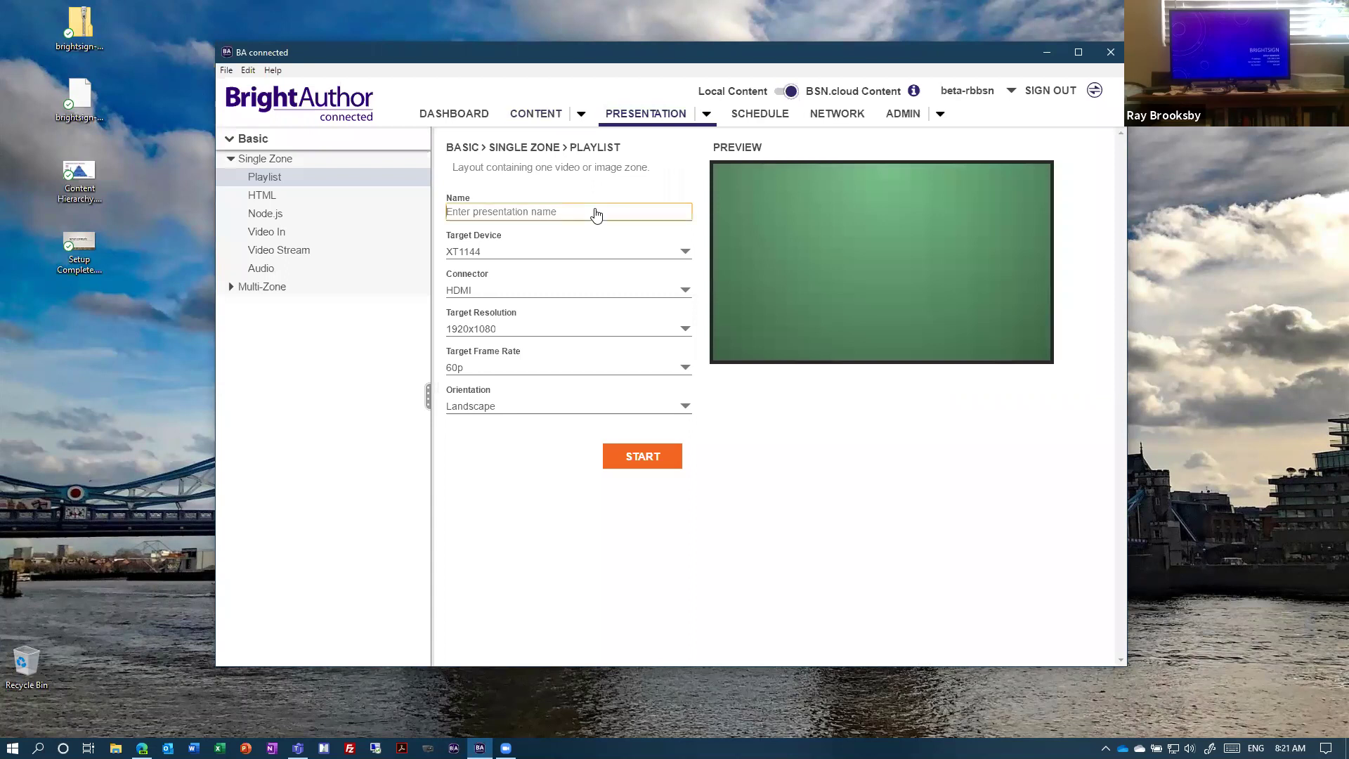
type("Webinar Training Presentation")
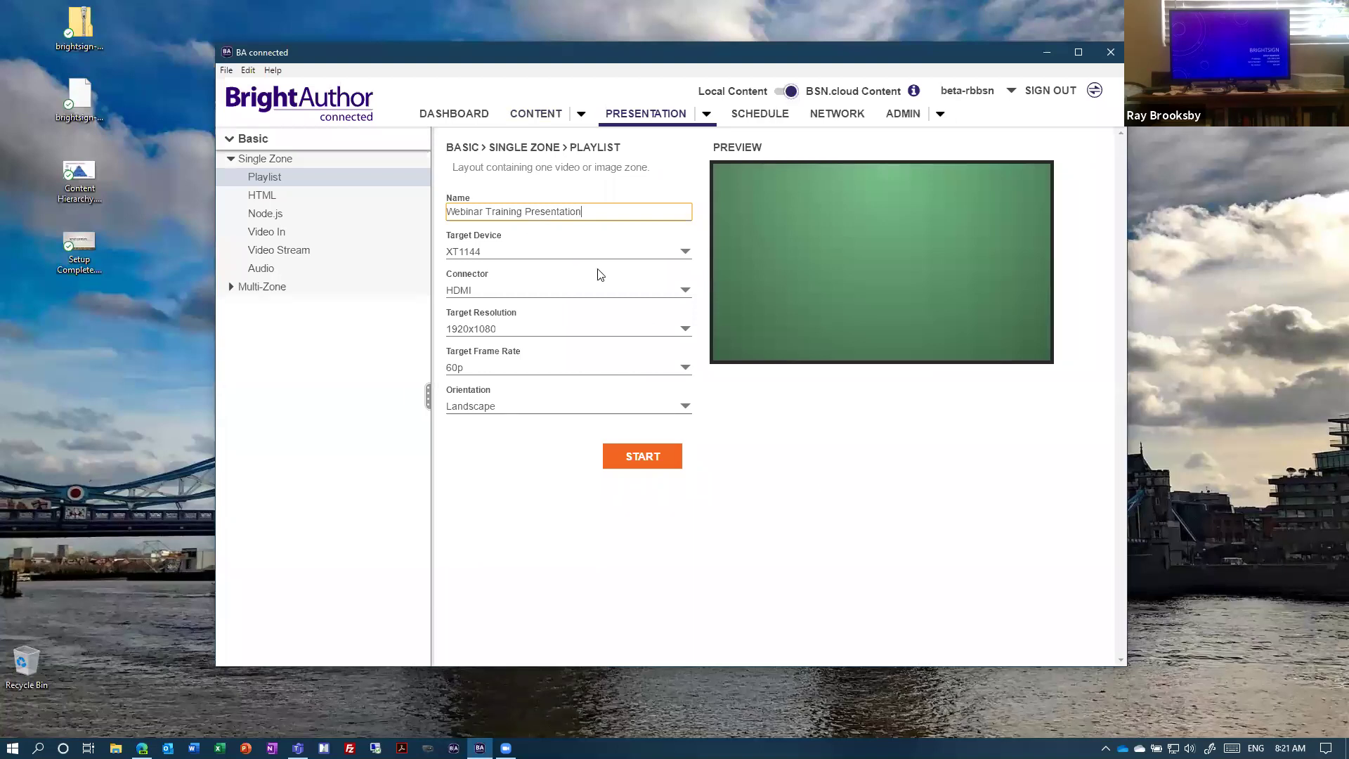
left_click(635, 455)
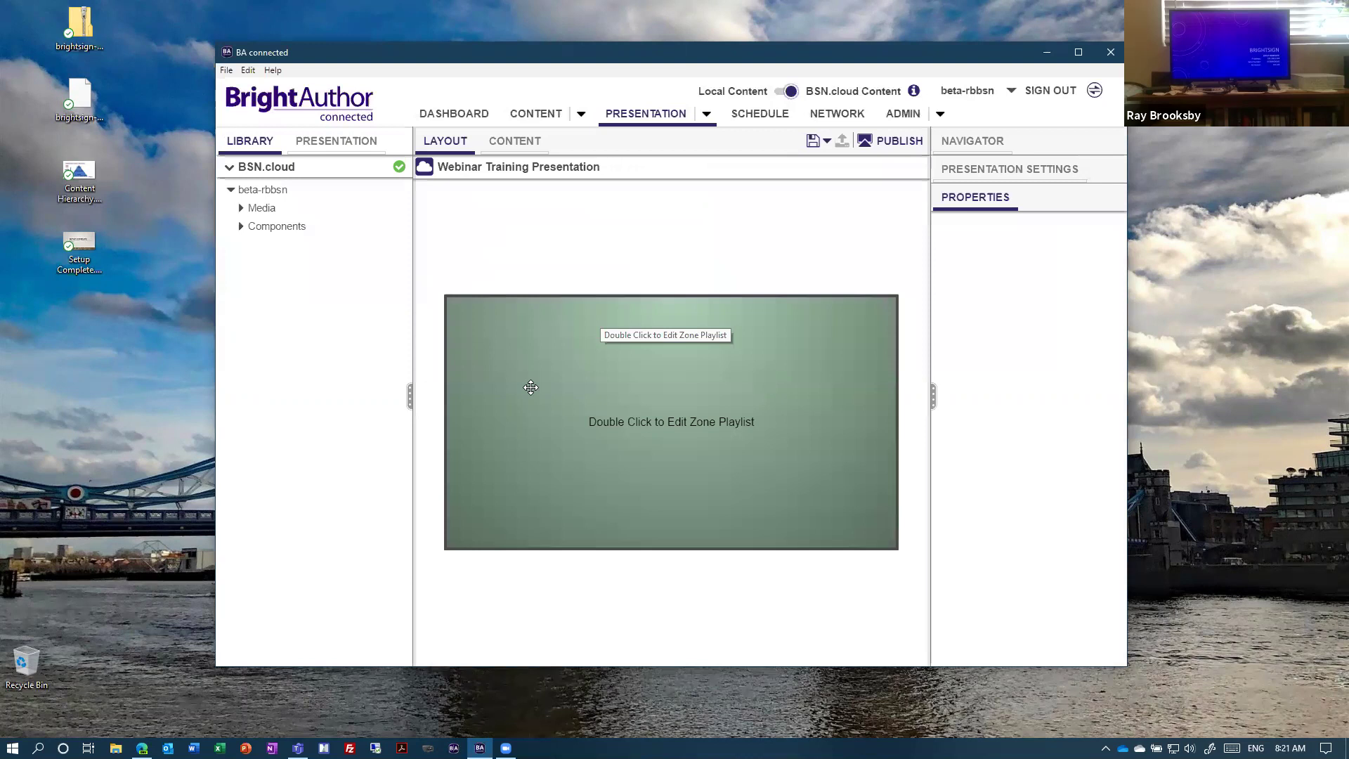
Step: Open the content playlist of the presentation's video or image zone for editing
left_click(572, 362)
left_click_drag(742, 532, 625, 444)
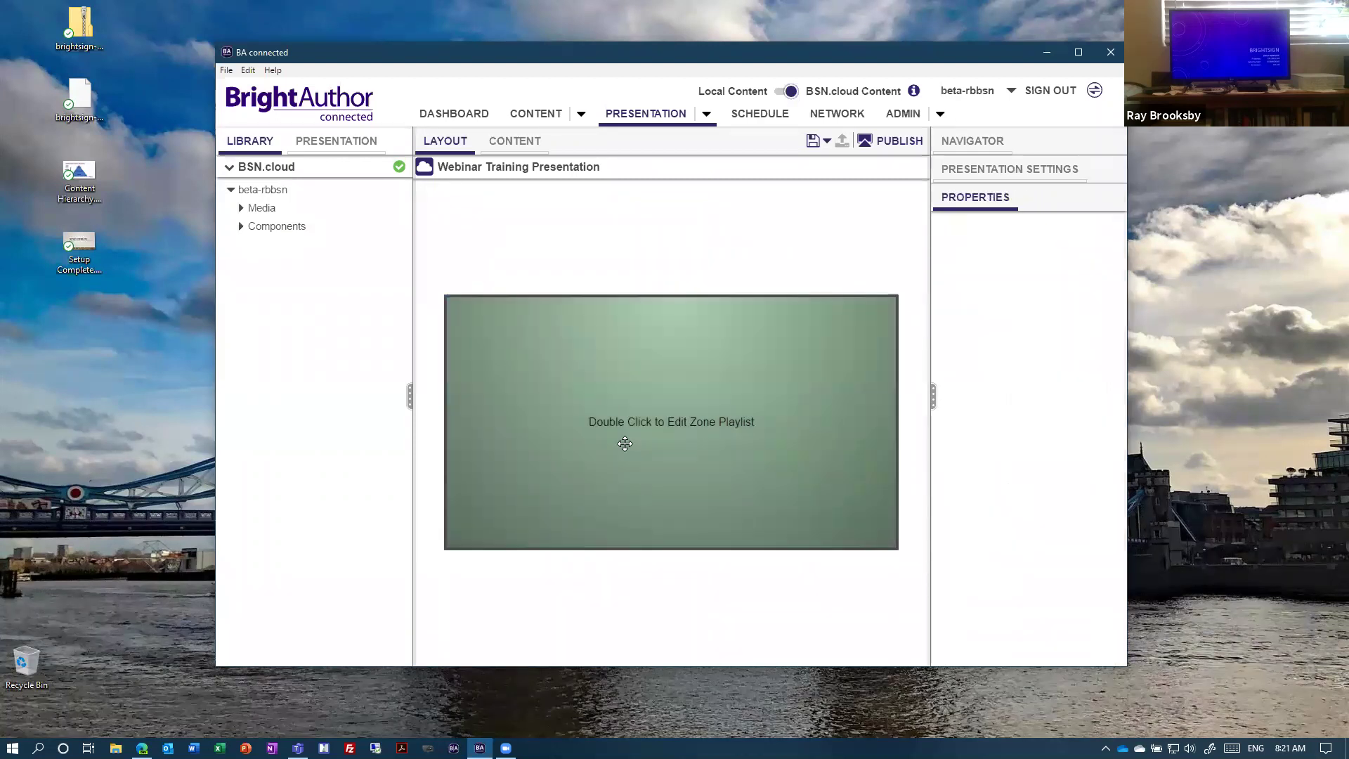
left_click(514, 144)
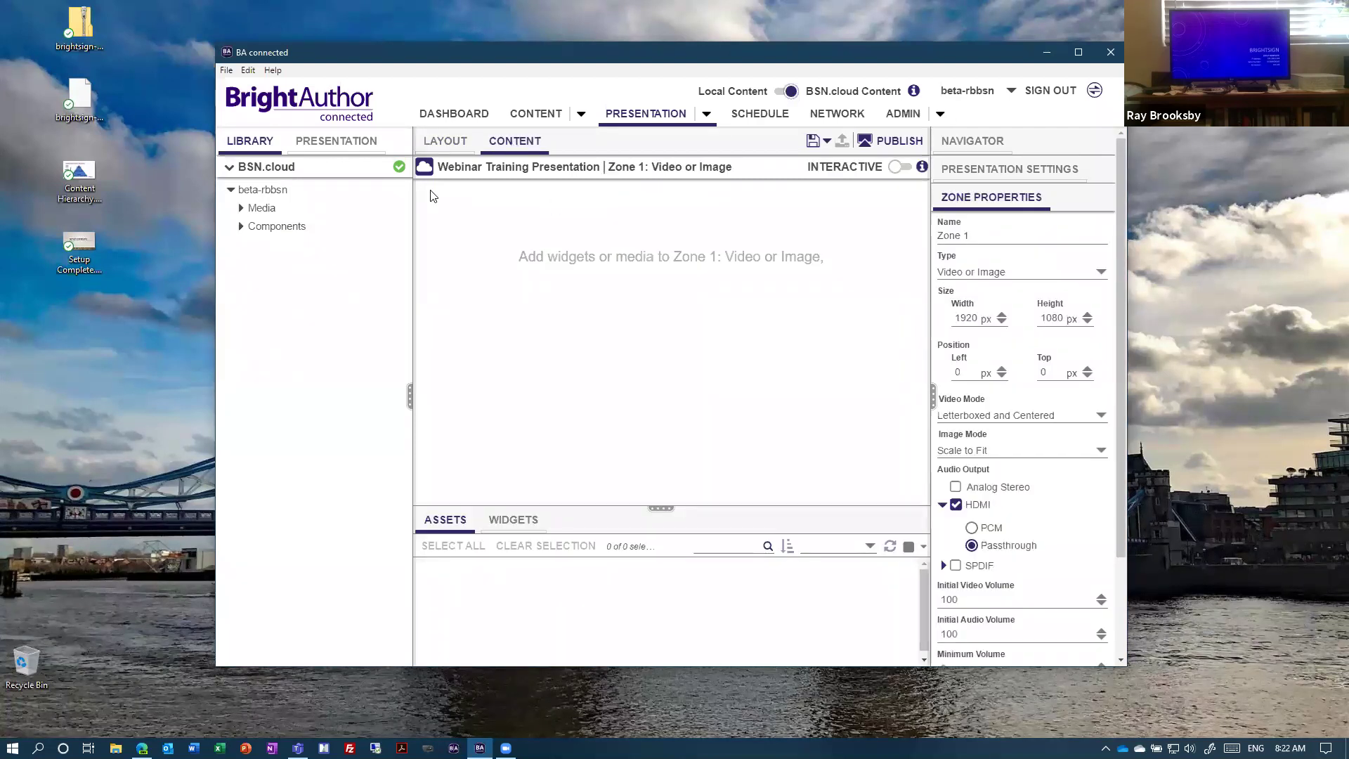
Step: Add Setup Complete.png from Media > Shared > Incoming to the Zone 1 playlist, enlarging the asset area to find it
left_click(242, 209)
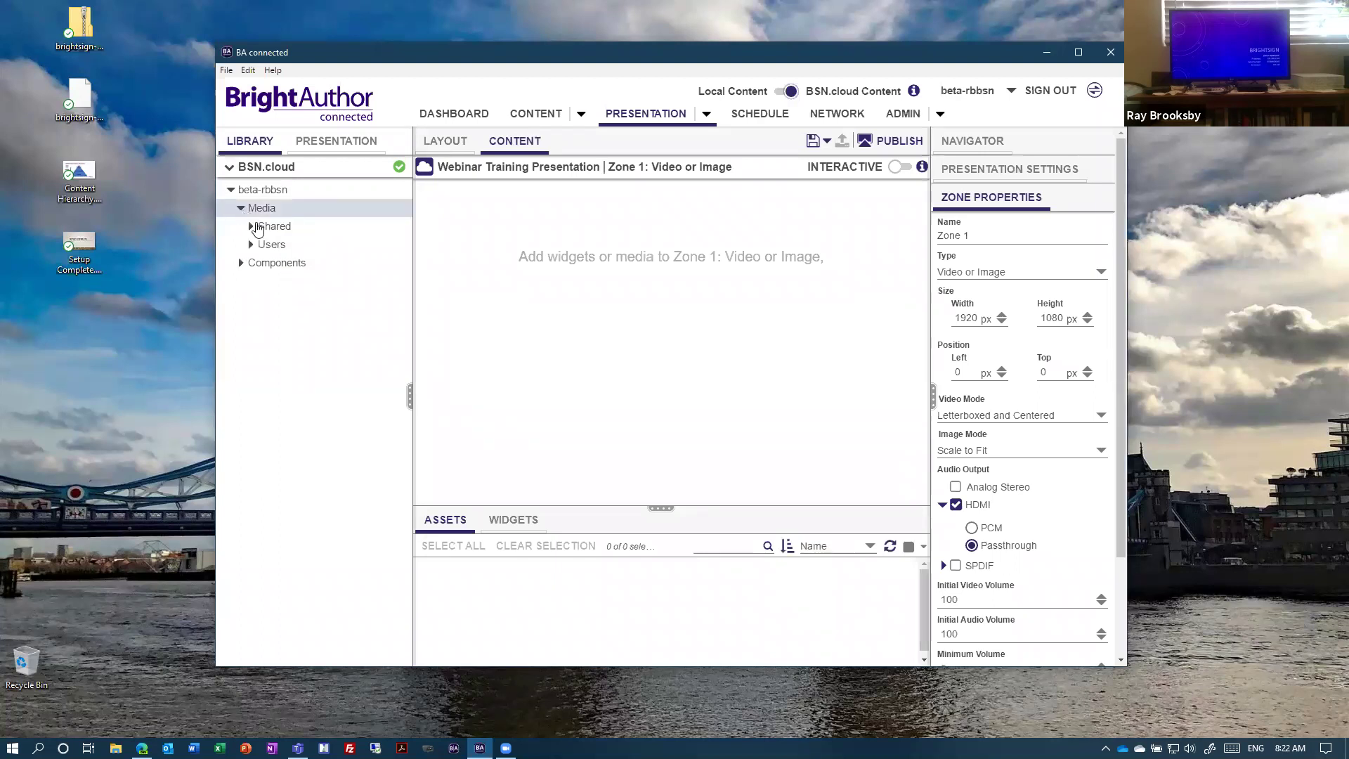
left_click(251, 226)
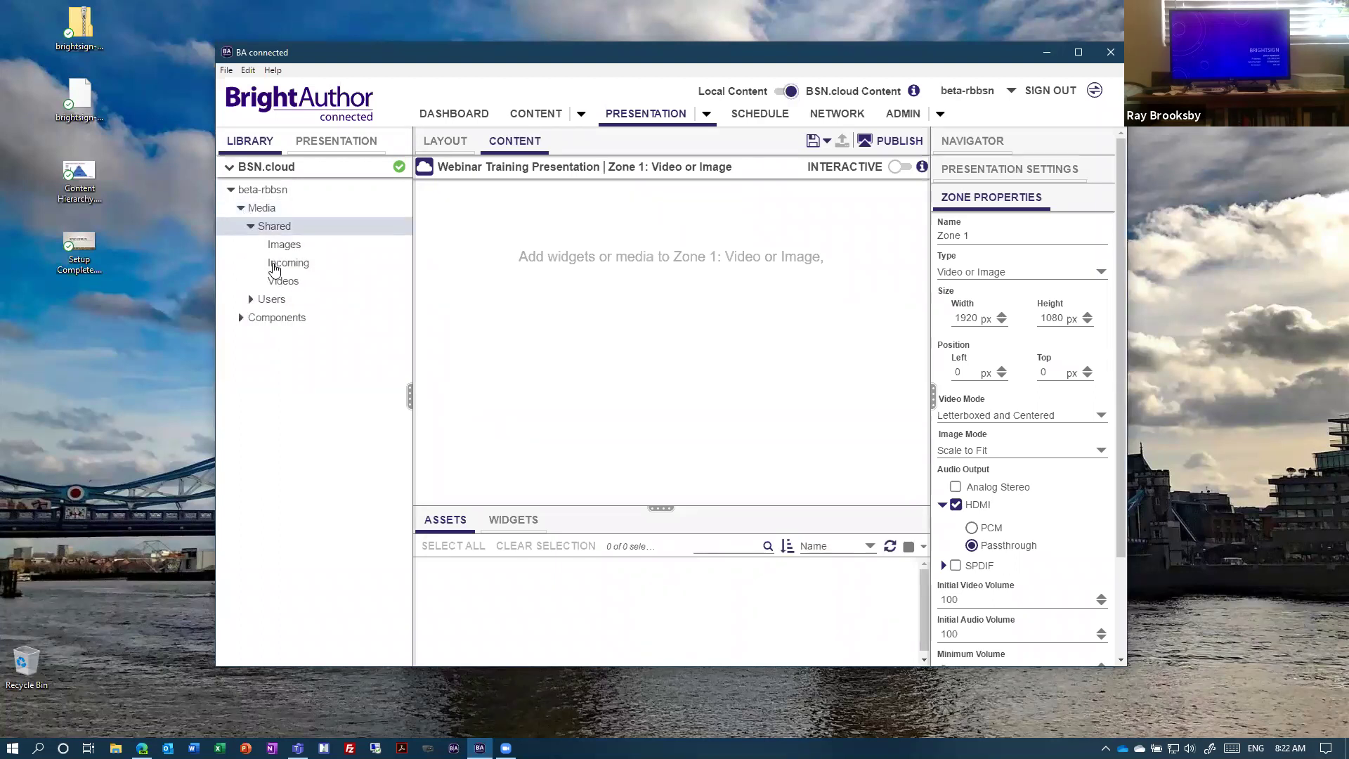
left_click(274, 267)
left_click_drag(668, 513, 668, 444)
scroll(694, 596, "down", 5)
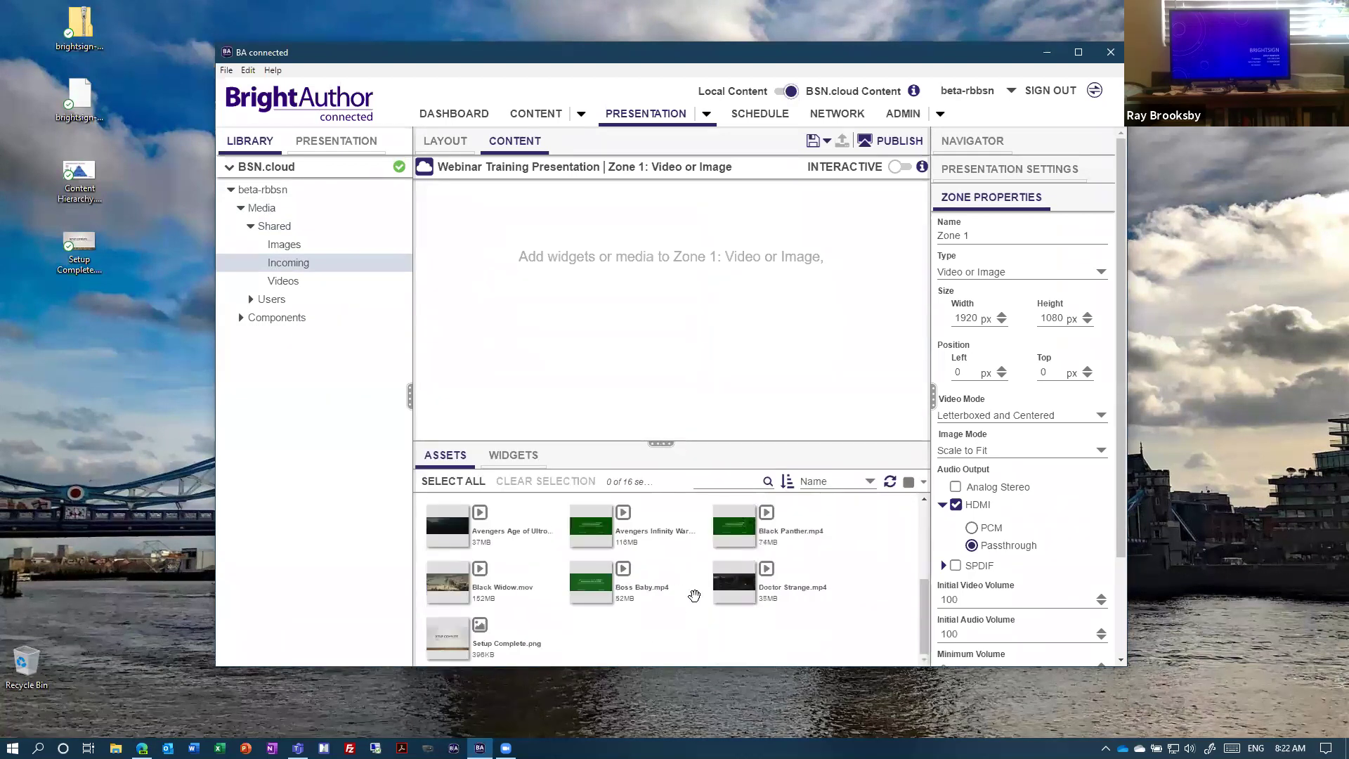
scroll(695, 627, "up", 1)
scroll(697, 631, "down", 1)
left_click_drag(448, 641, 521, 270)
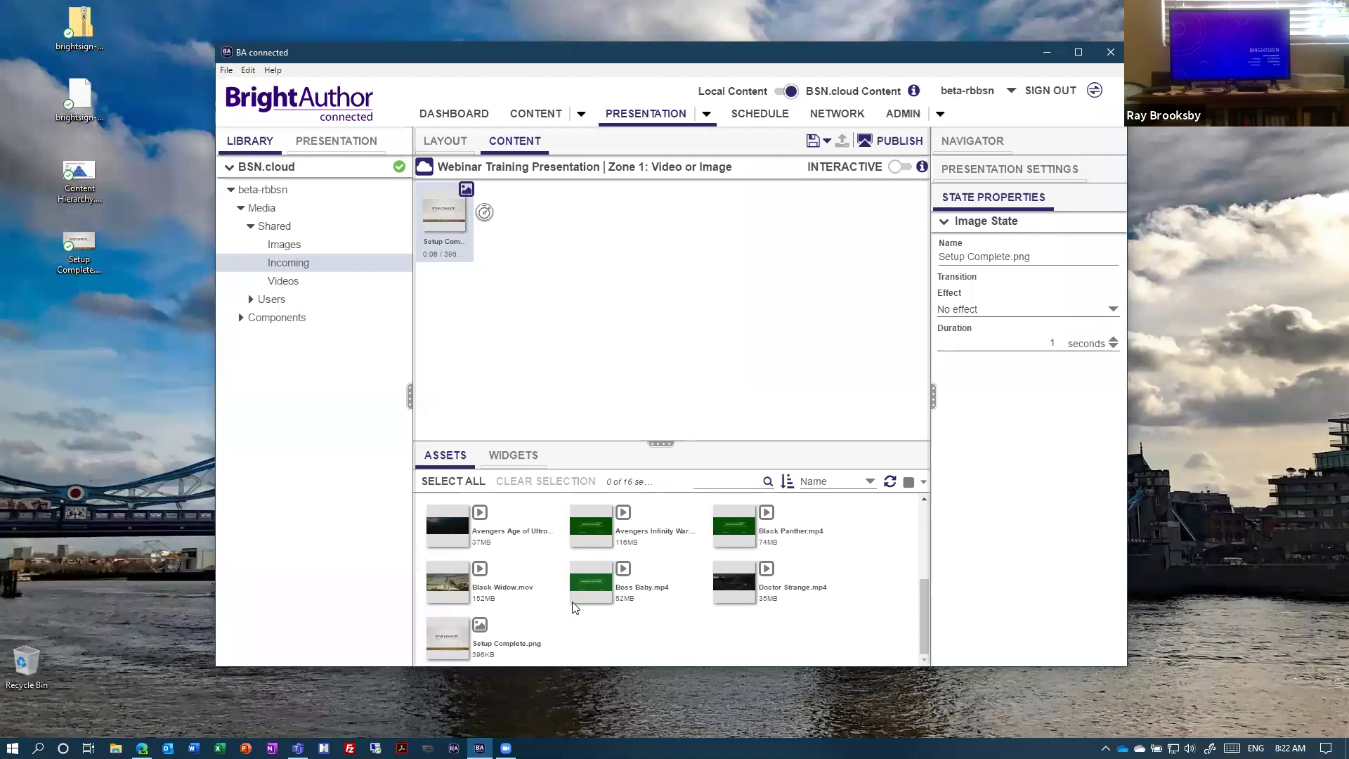
Step: Add the video Avengers Age of Ultron.mp4 to the playlist after the Setup Complete.png image
scroll(698, 631, "up", 1)
scroll(699, 628, "up", 3)
scroll(699, 627, "down", 4)
left_click_drag(453, 534, 609, 418)
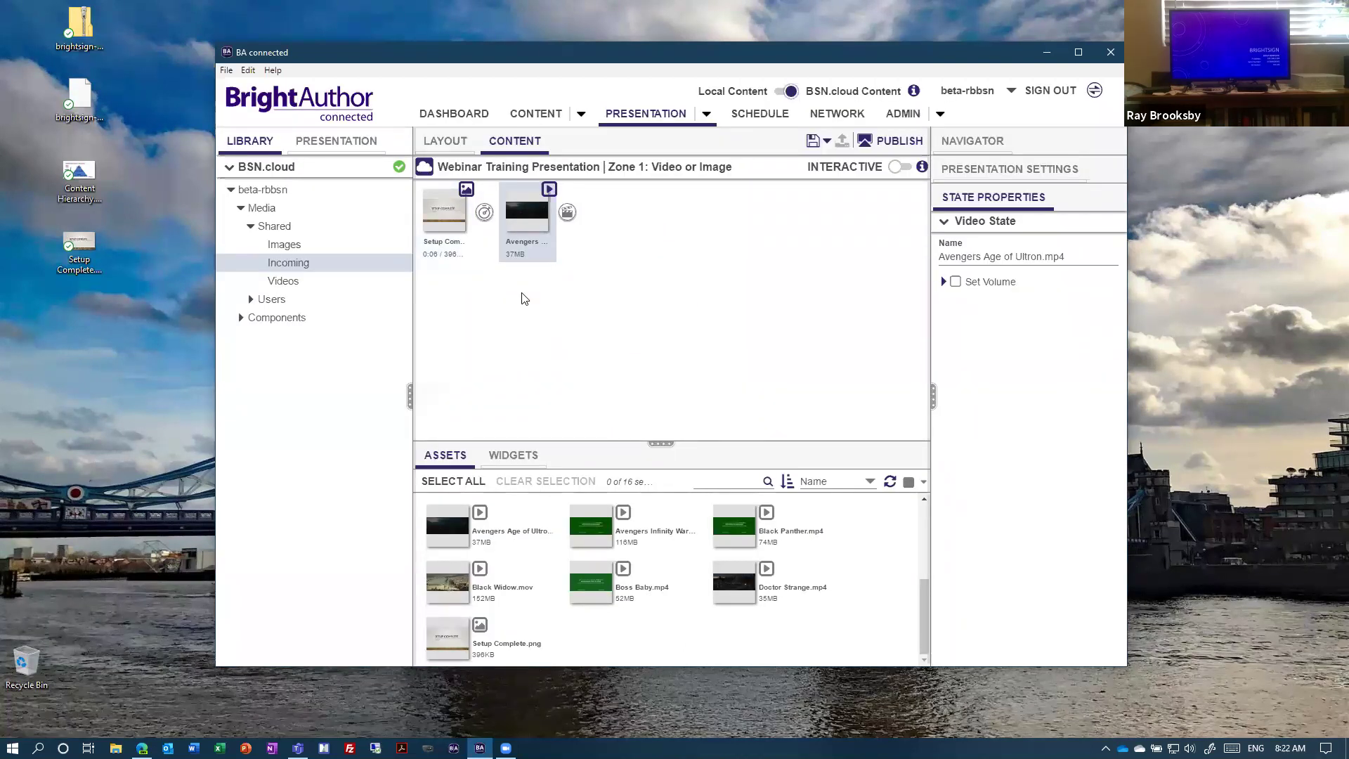
Step: Set the time on screen of the Setup Complete.png timeout event to 10 seconds
left_click(440, 215)
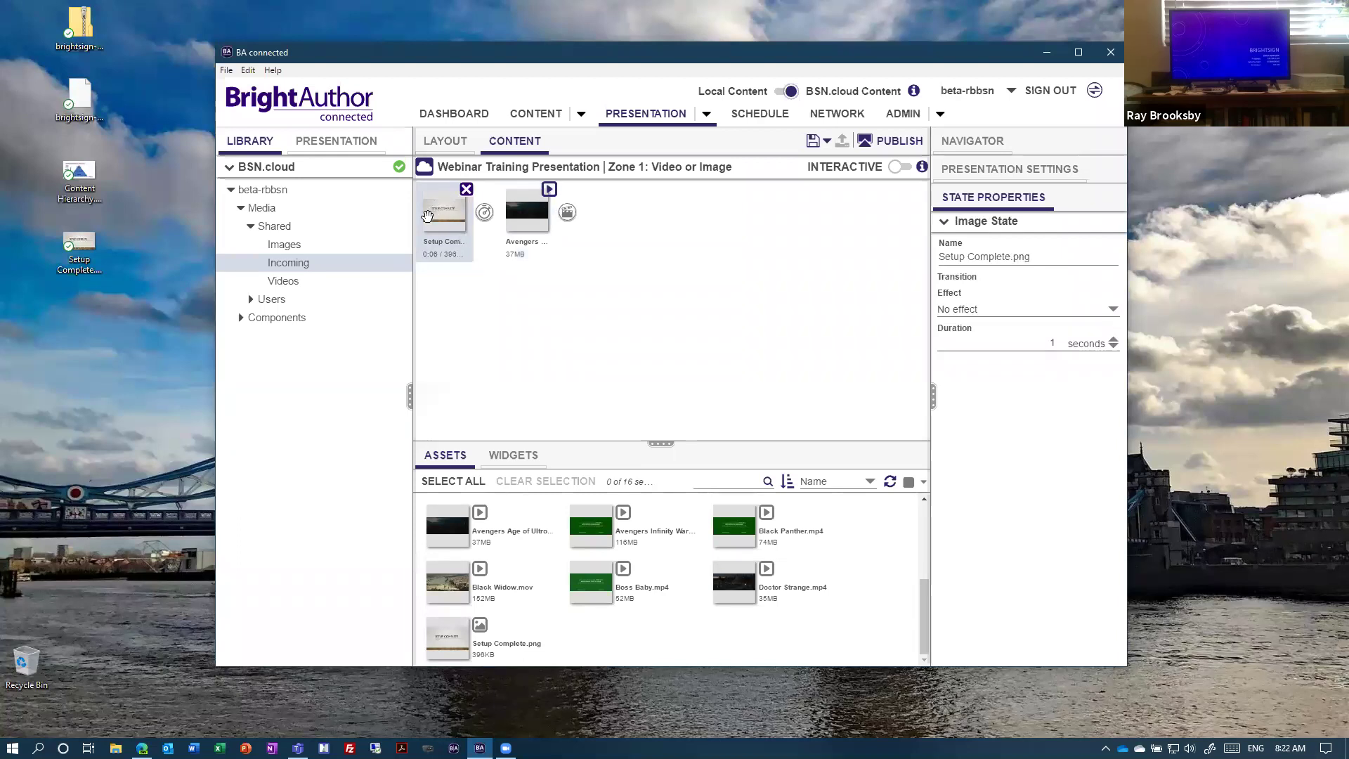
left_click(486, 214)
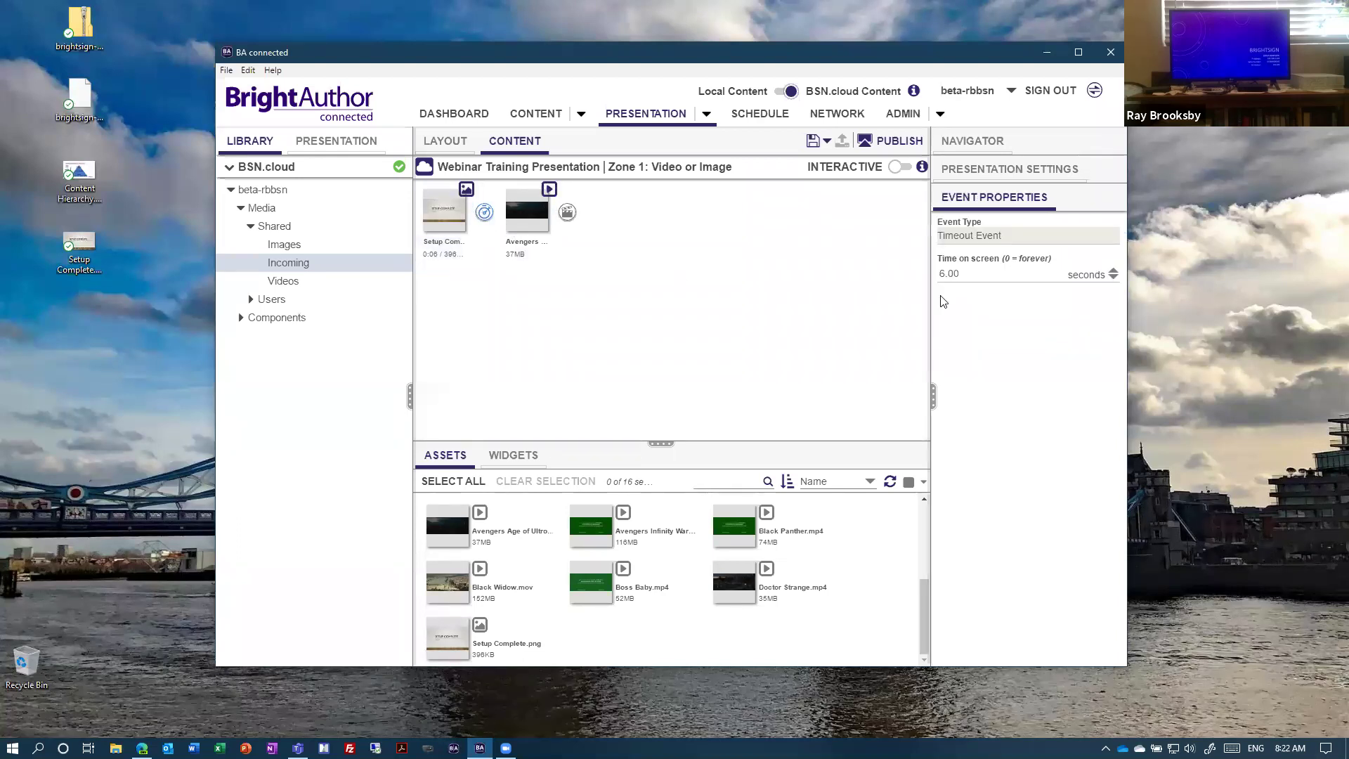
key("Tab")
type("1")
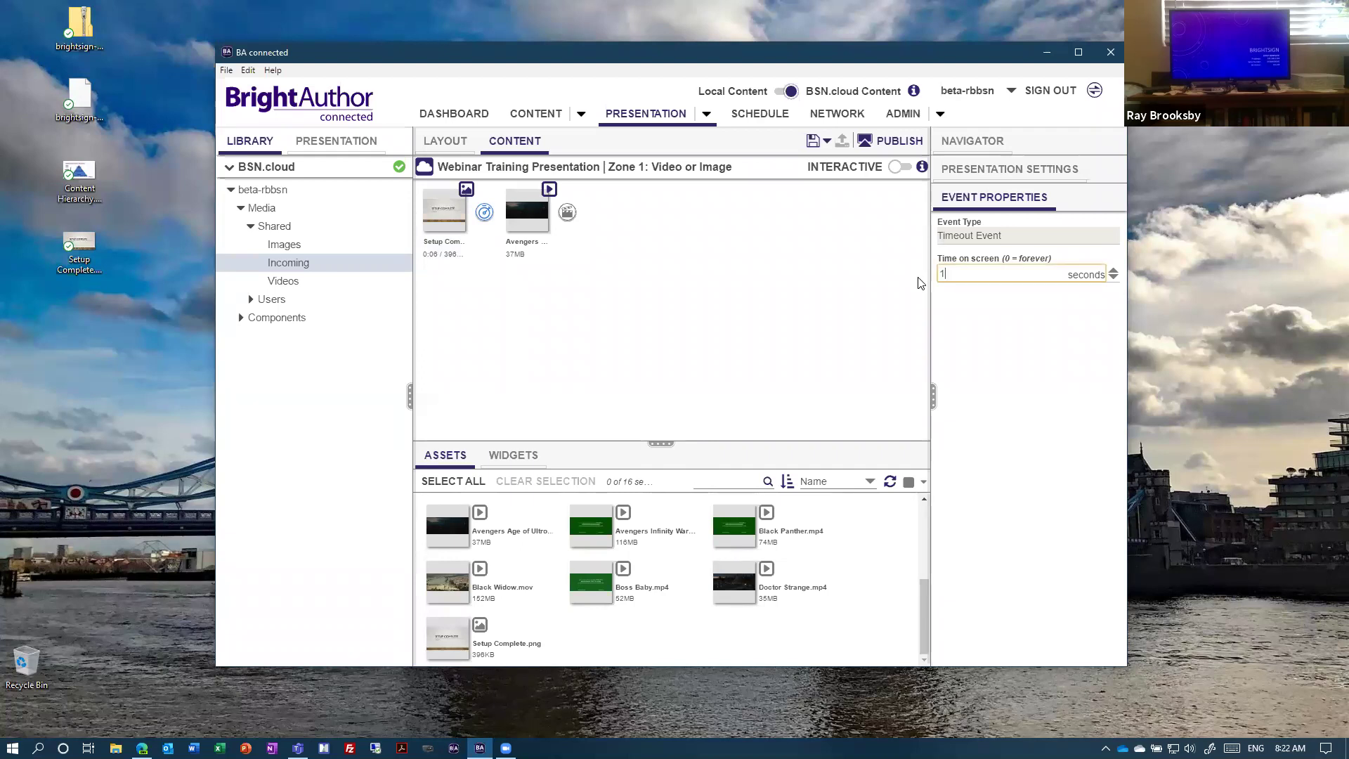
type("0")
key("Return")
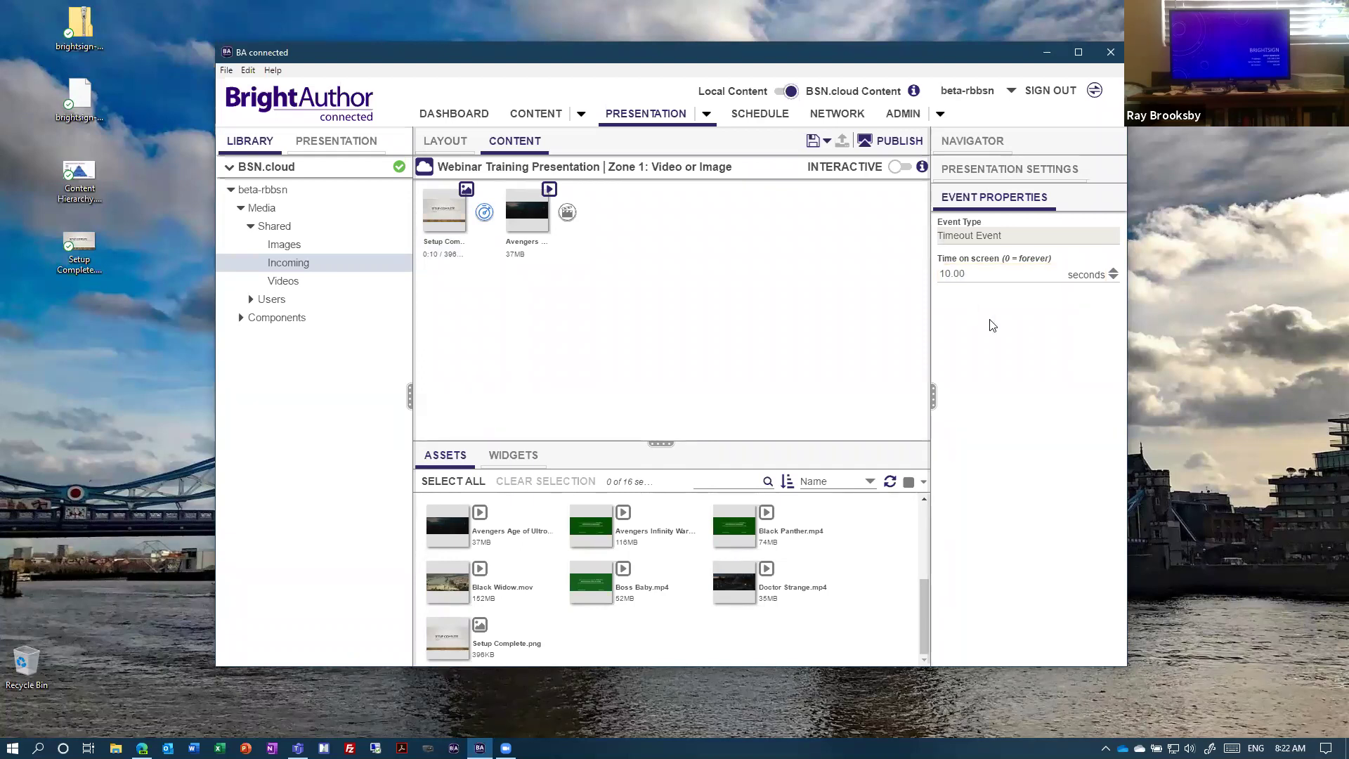
Step: Review the state and event properties of Setup Complete.png and Avengers Age of Ultron.mp4 in the playlist
left_click(528, 213)
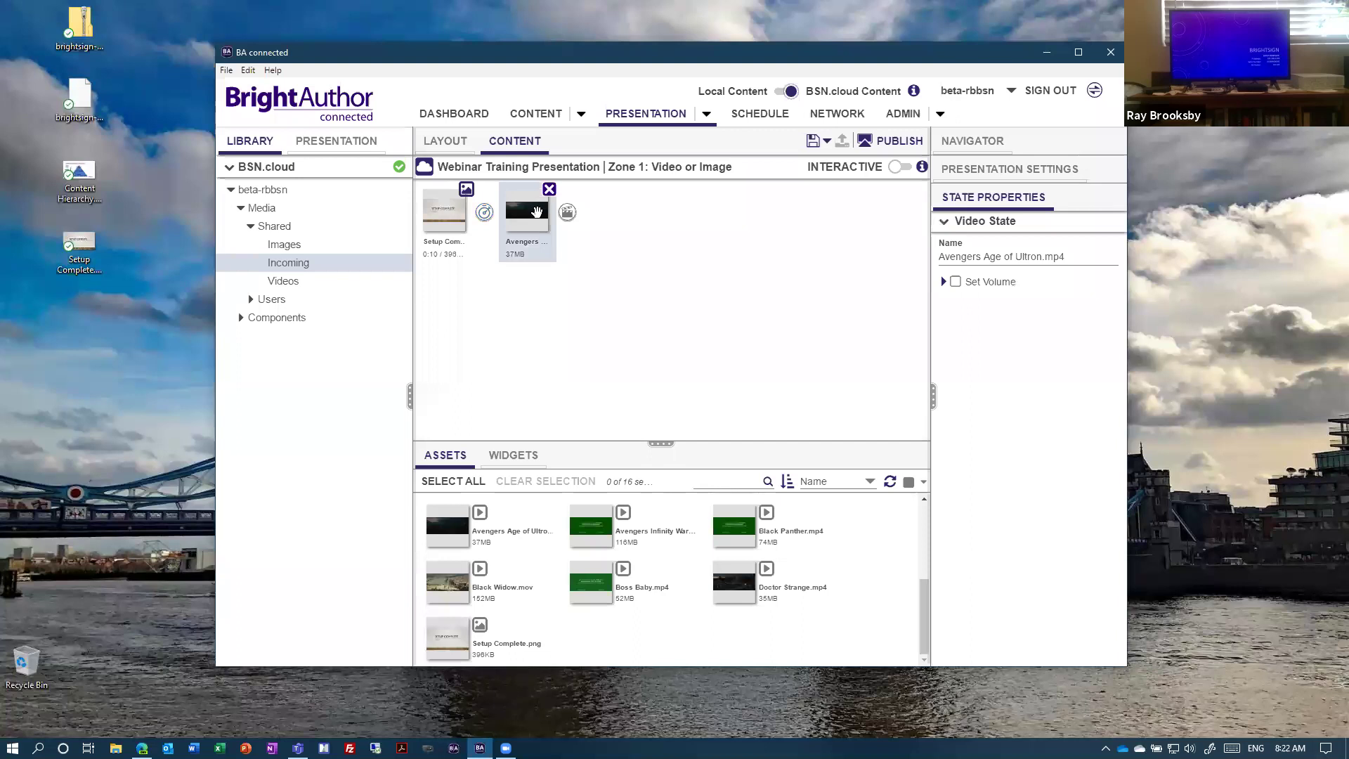
left_click(569, 216)
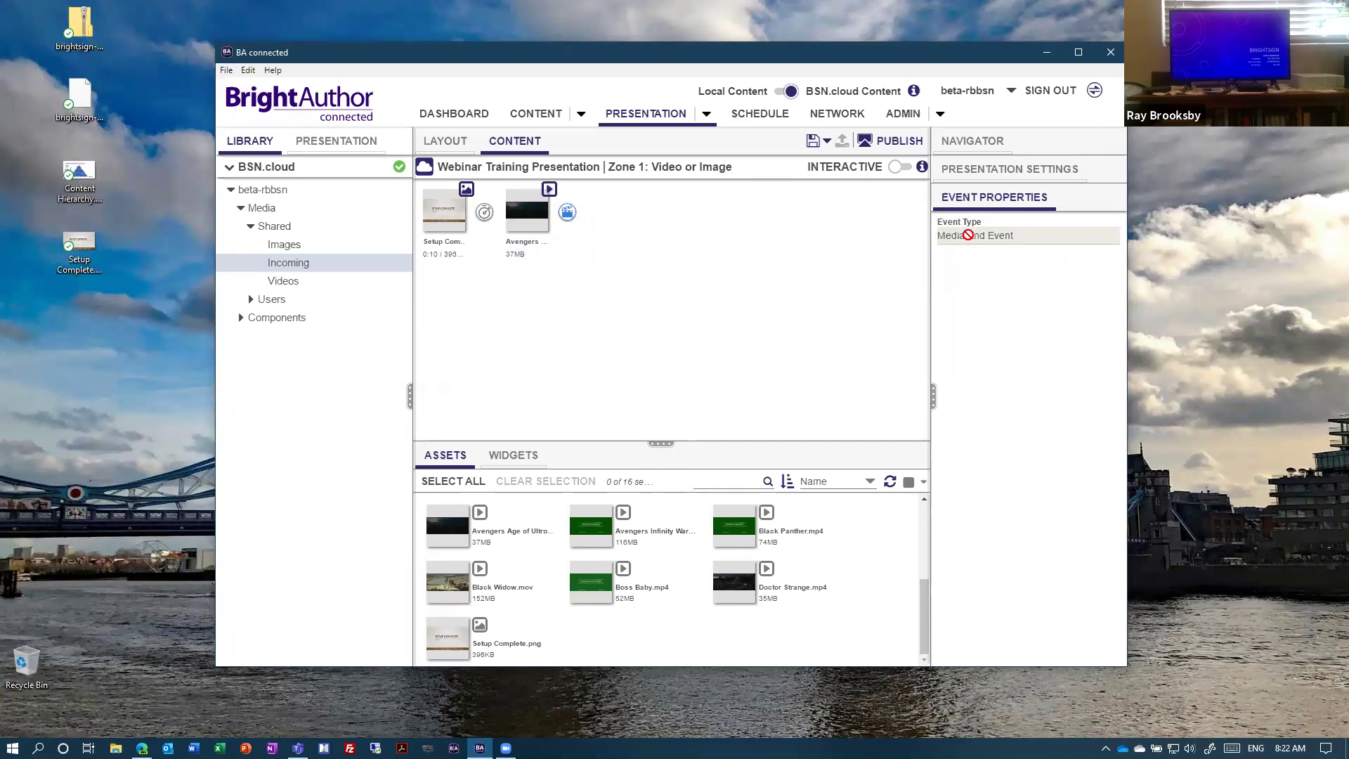
left_click(453, 214)
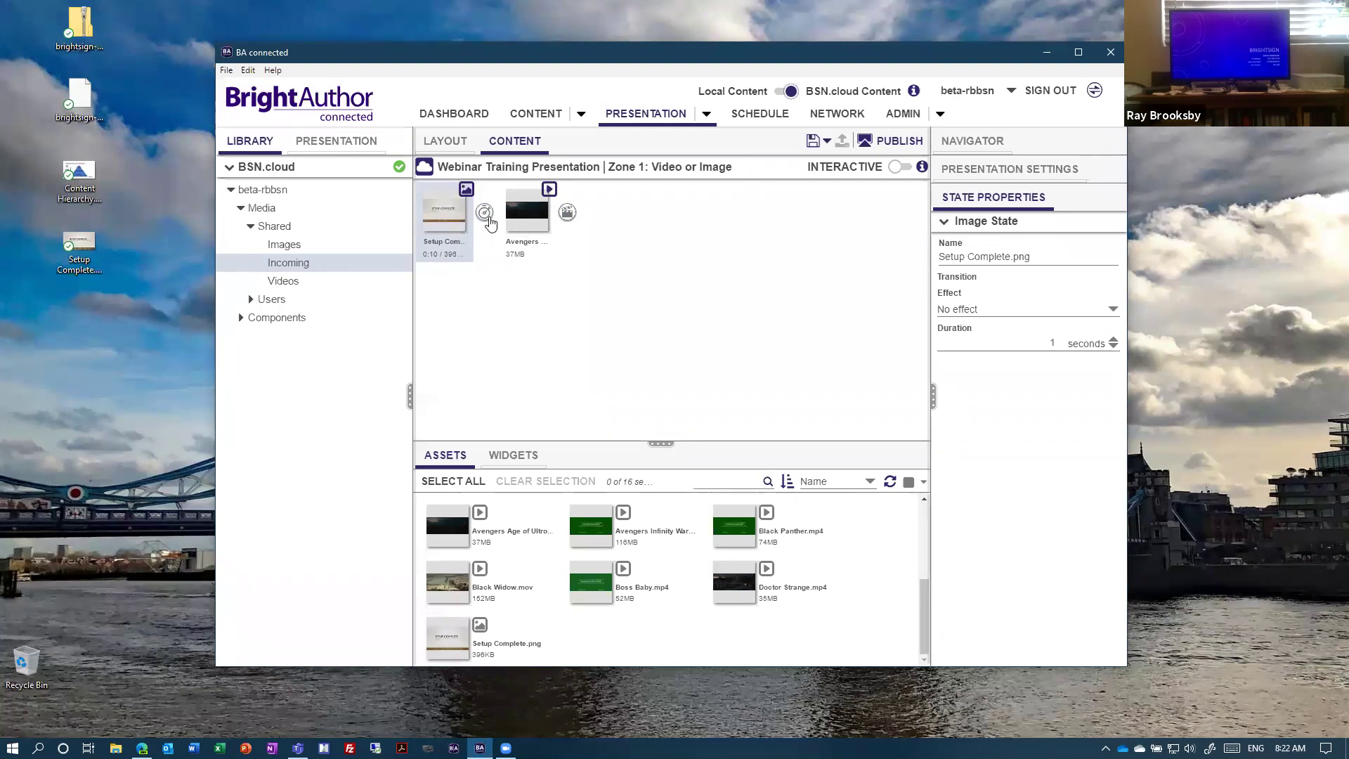
left_click(530, 211)
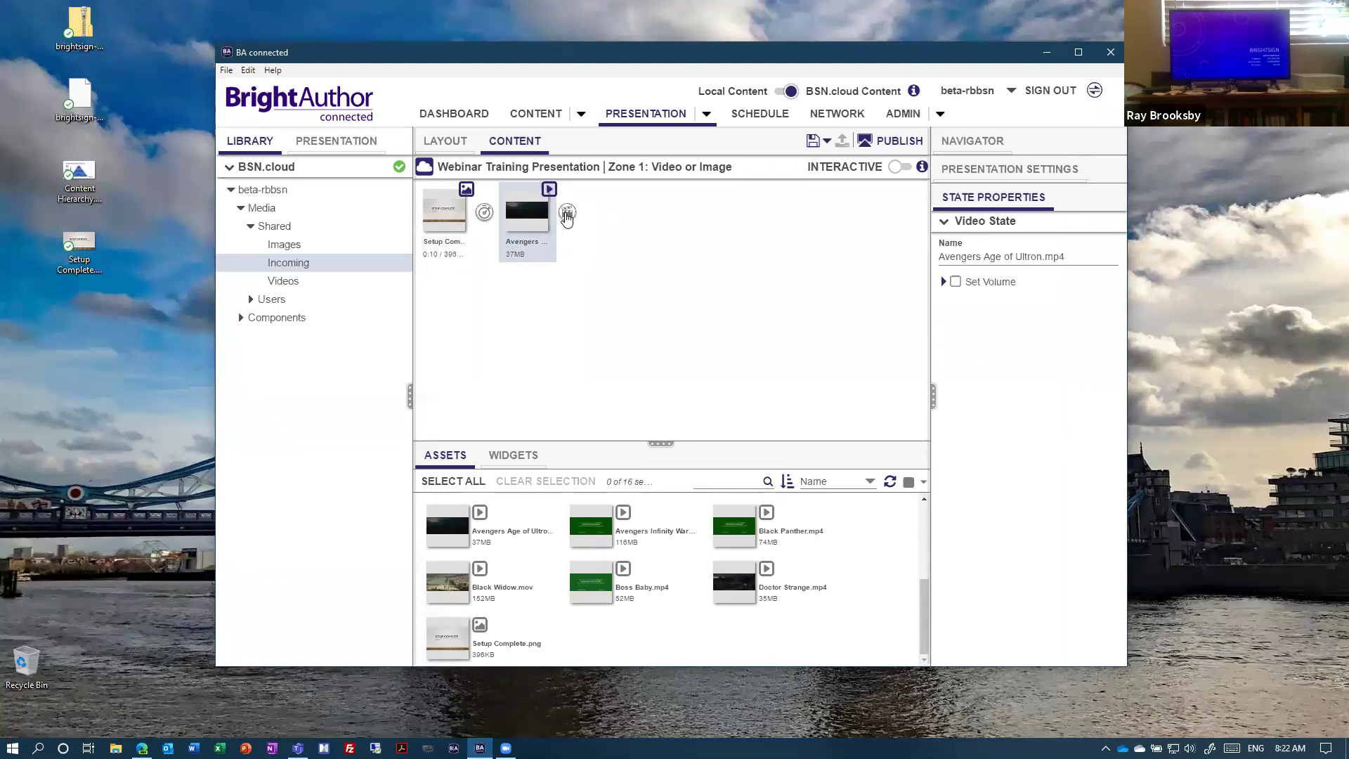
left_click(434, 210)
left_click(527, 210)
left_click(439, 211)
left_click(528, 221)
Step: Add Pismo Sunset 16x9.png from Media > Shared > Images to the playlist after the Avengers Age of Ultron.mp4 video
left_click_drag(659, 444, 655, 394)
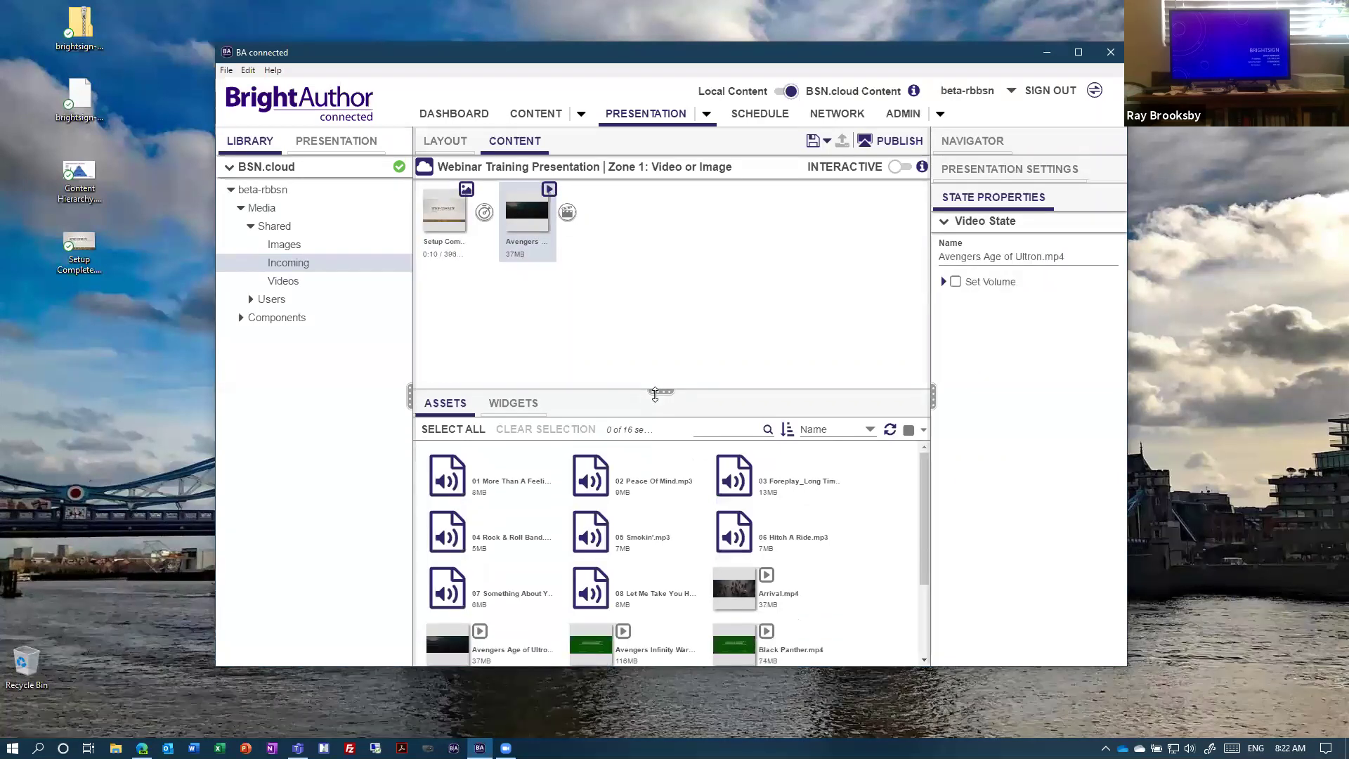
left_click(285, 281)
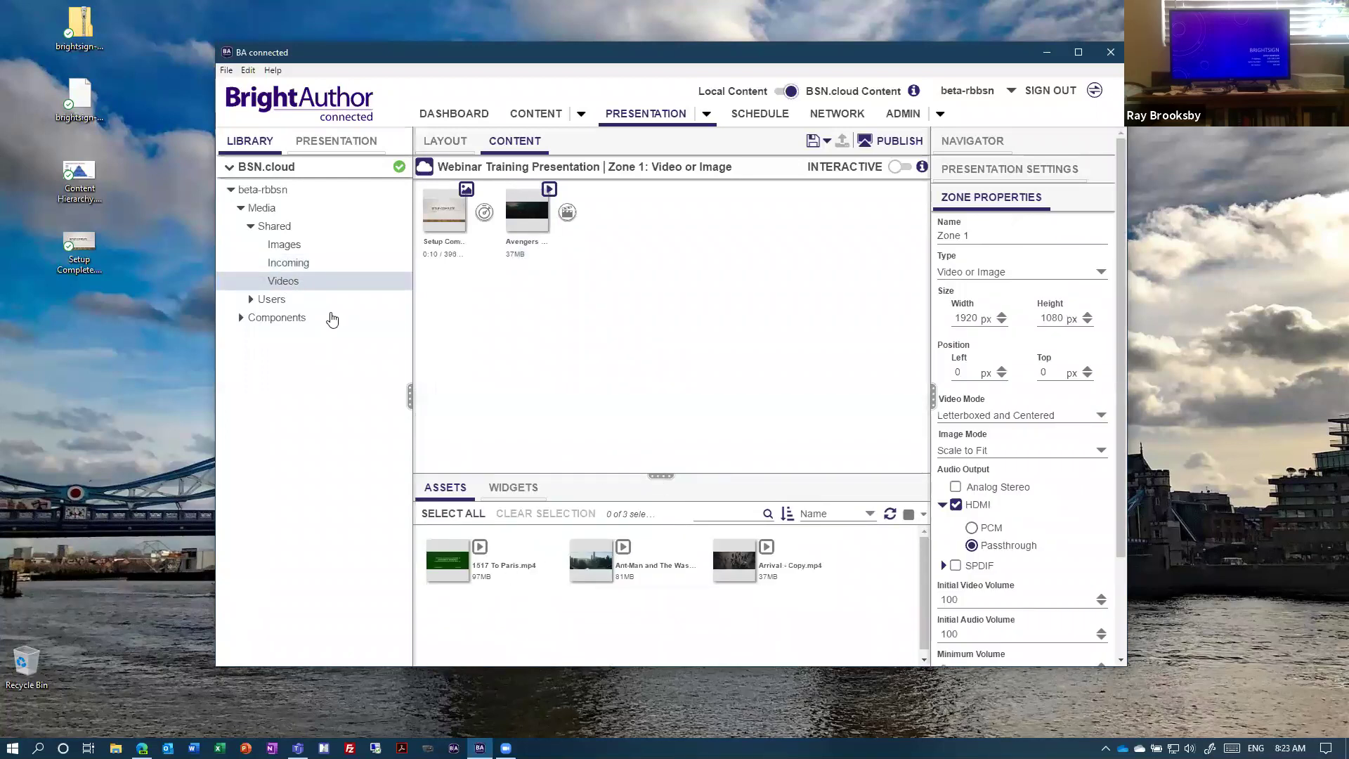
left_click(285, 247)
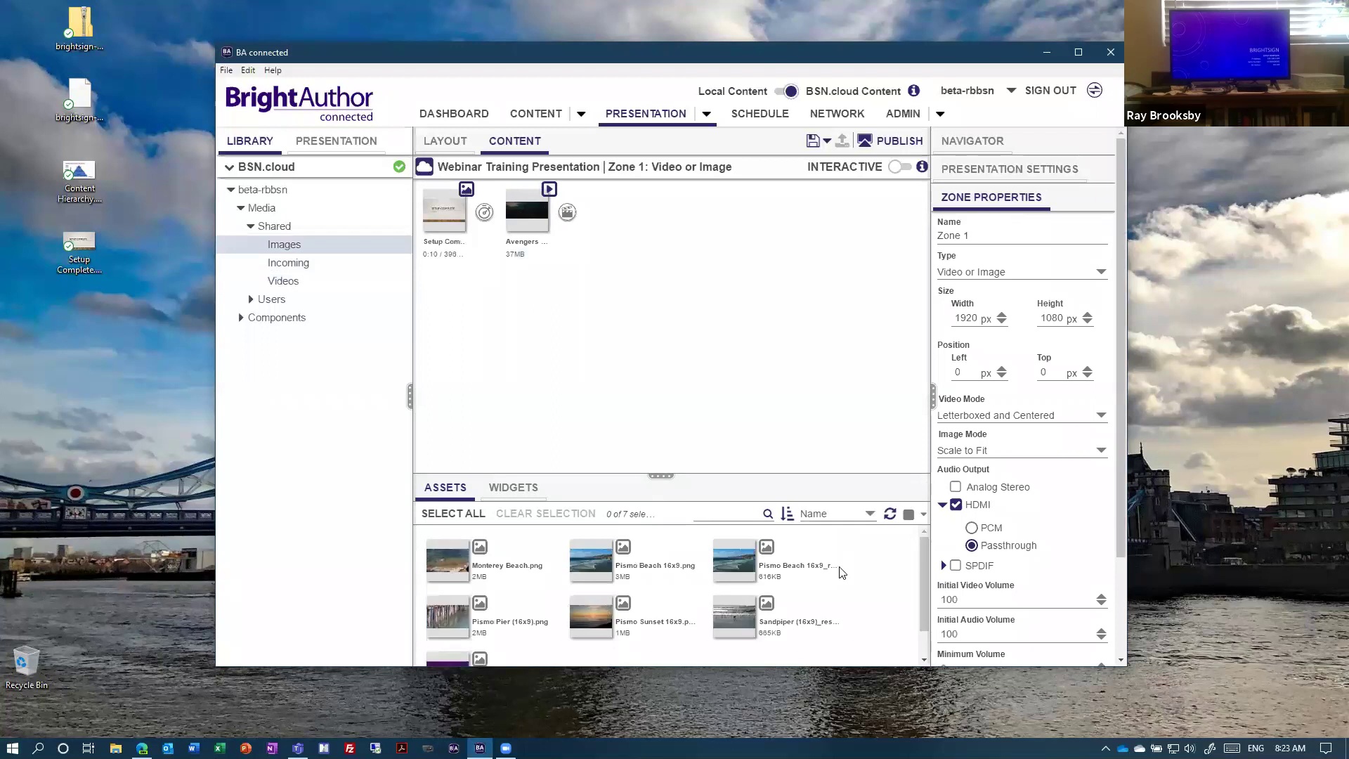
scroll(842, 572, "down", 1)
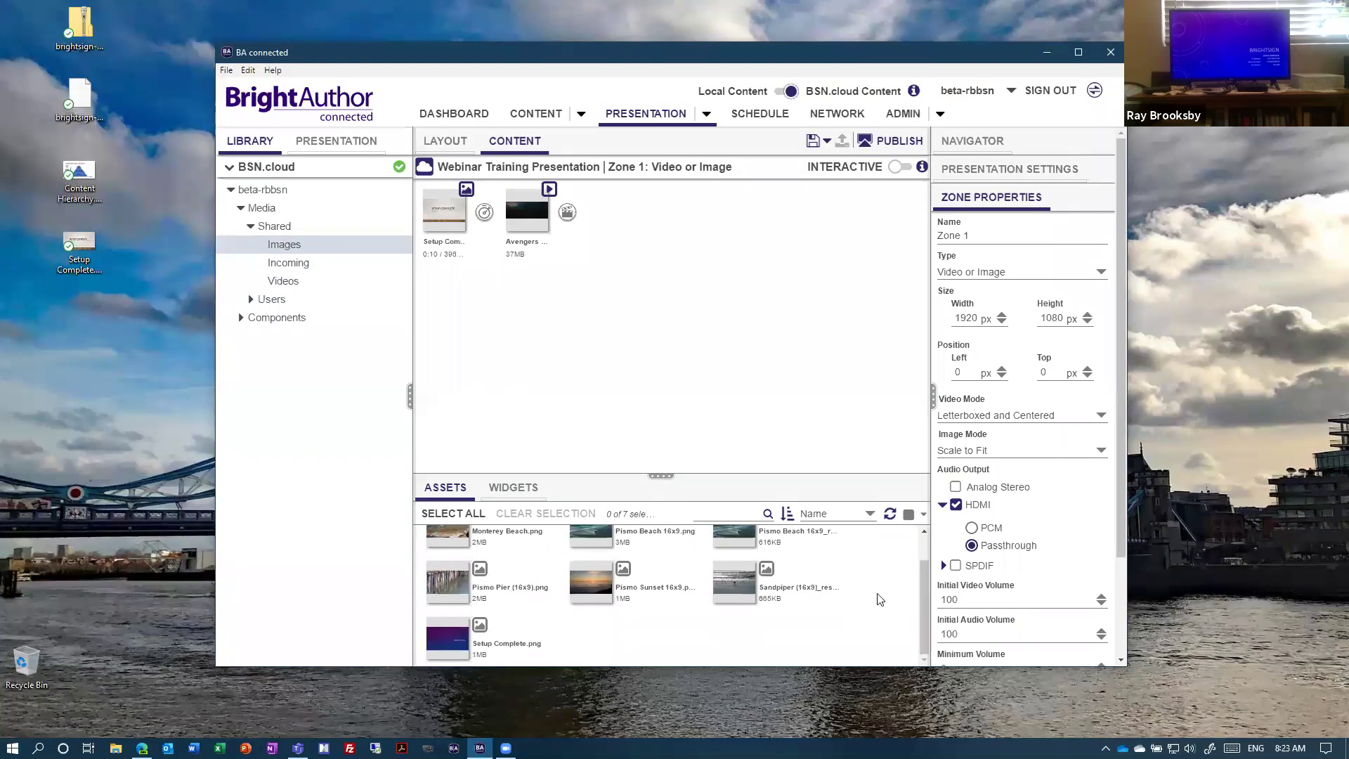
left_click_drag(593, 580, 651, 227)
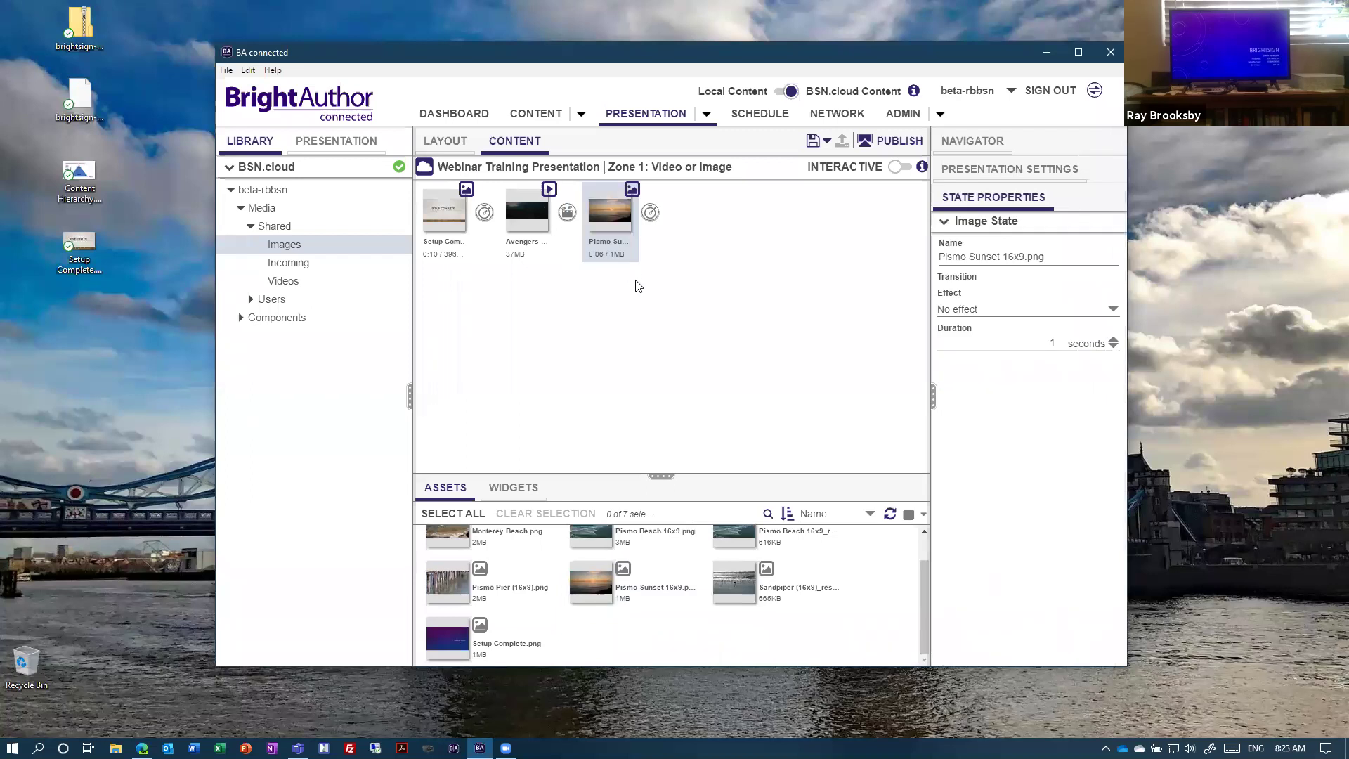
Step: Check the timeout event of Pismo Sunset 16x9.png and the state properties of all three playlist items
left_click(650, 213)
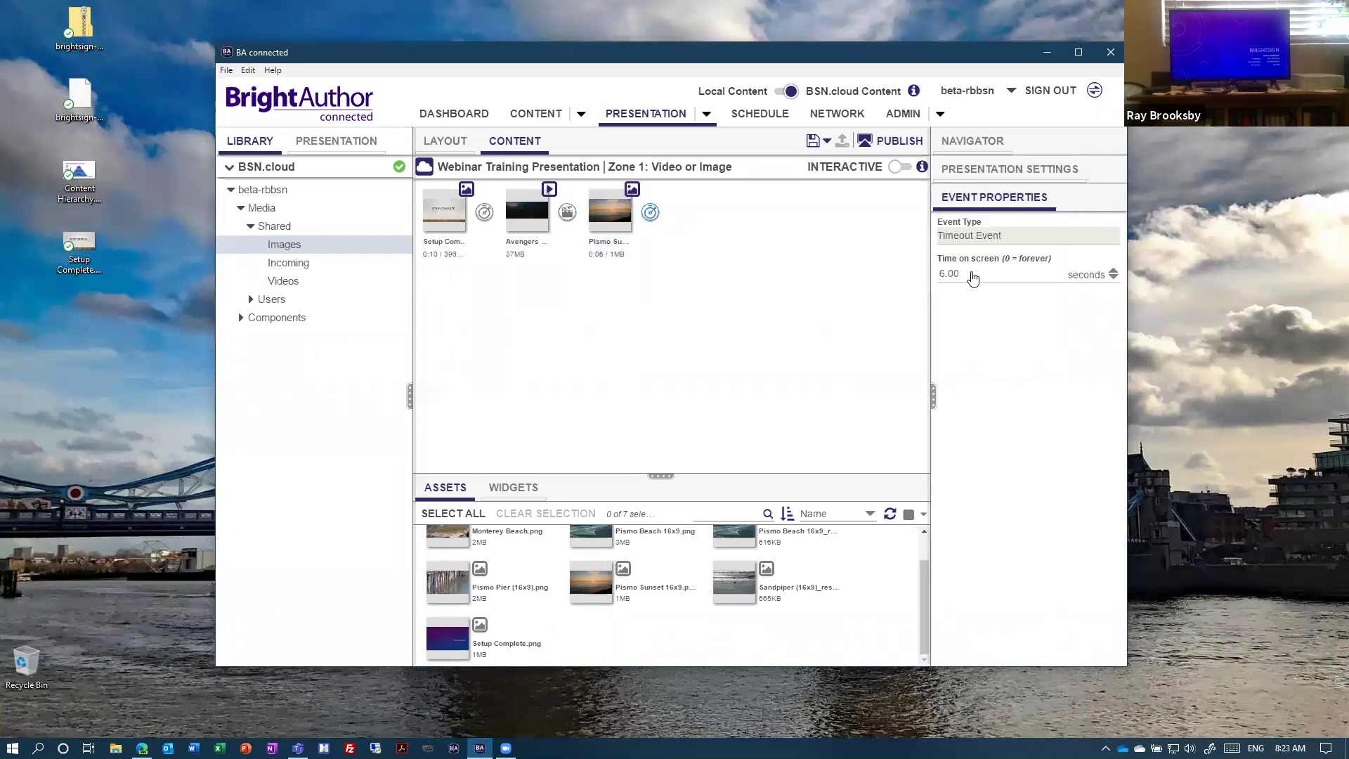
left_click(443, 215)
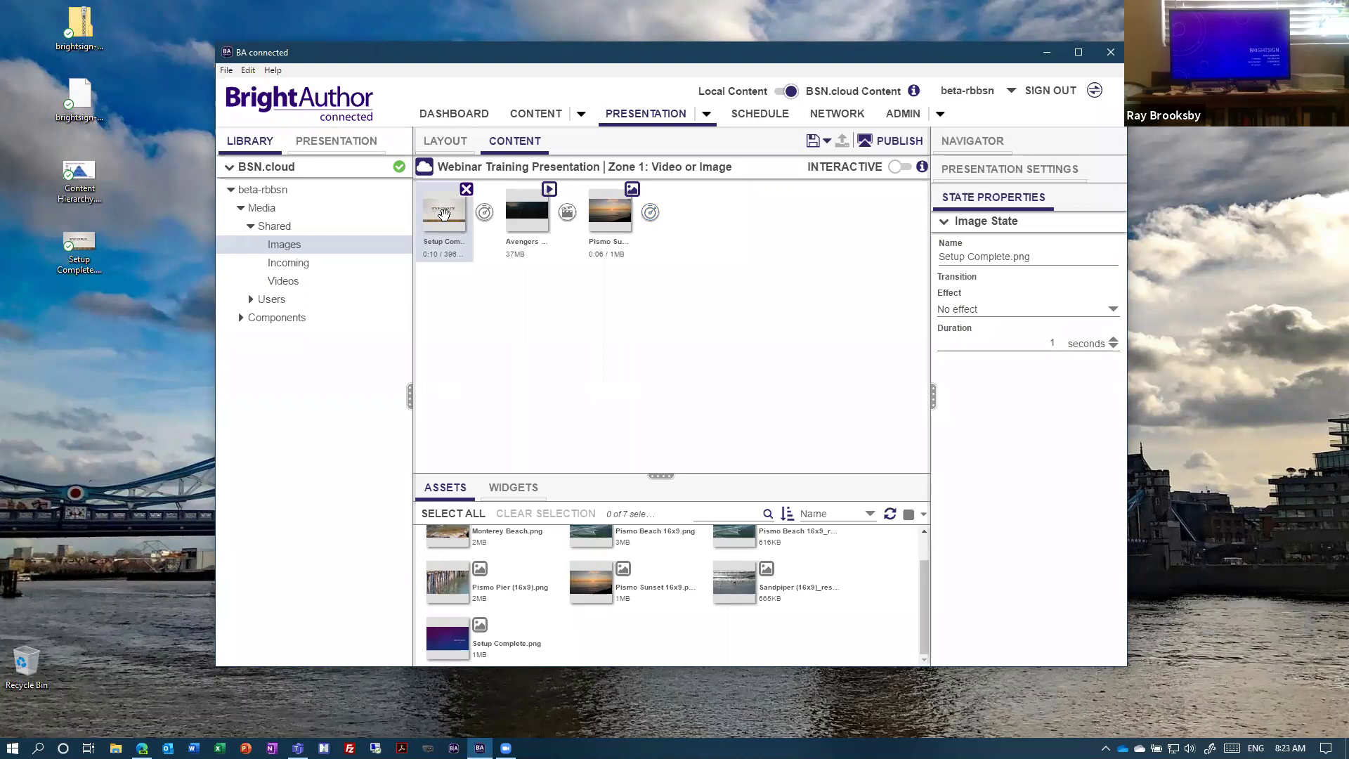
left_click(523, 209)
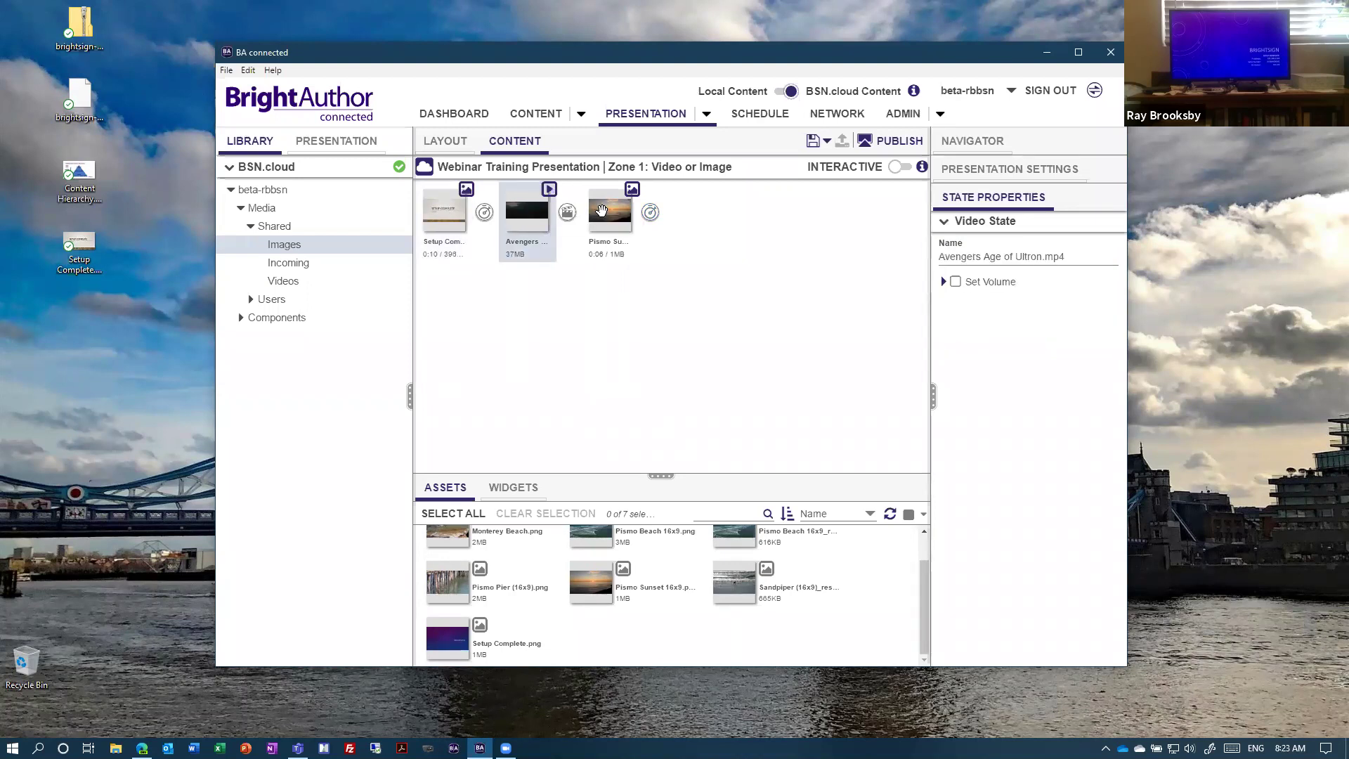
left_click(602, 211)
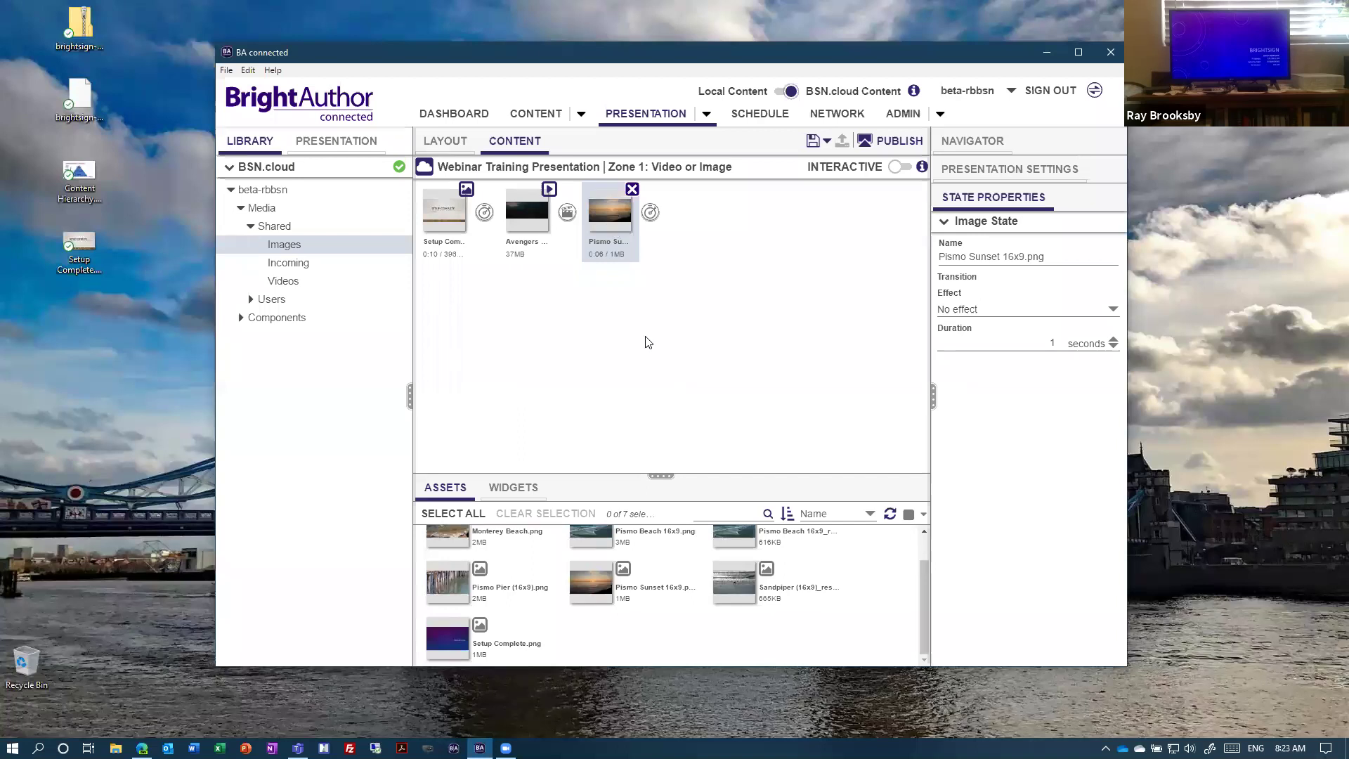
Step: Inspect the asset properties of Pismo Beach 16x9.png, the Sandpiper image and the Ant-Man video in the Shared folders, playing the video preview
left_click_drag(660, 475, 670, 412)
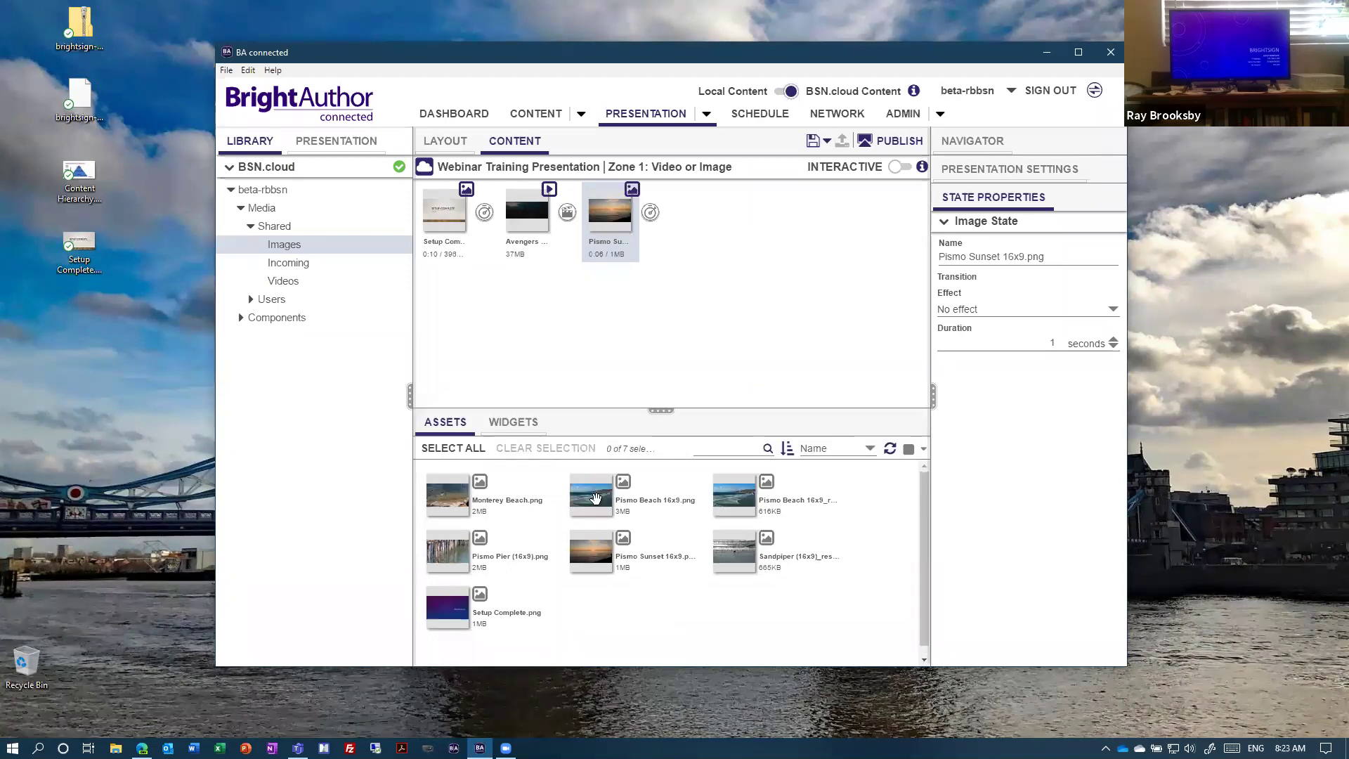
left_click(596, 500)
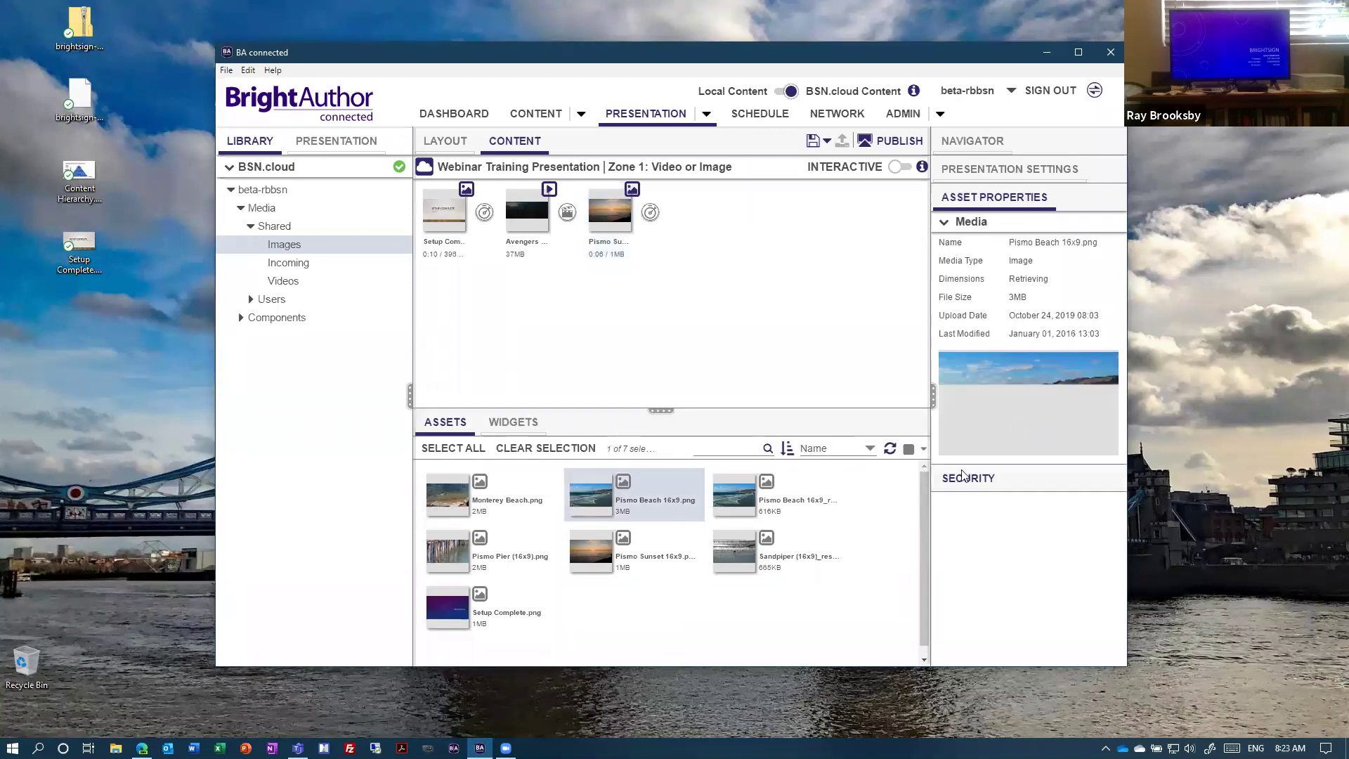
left_click(731, 560)
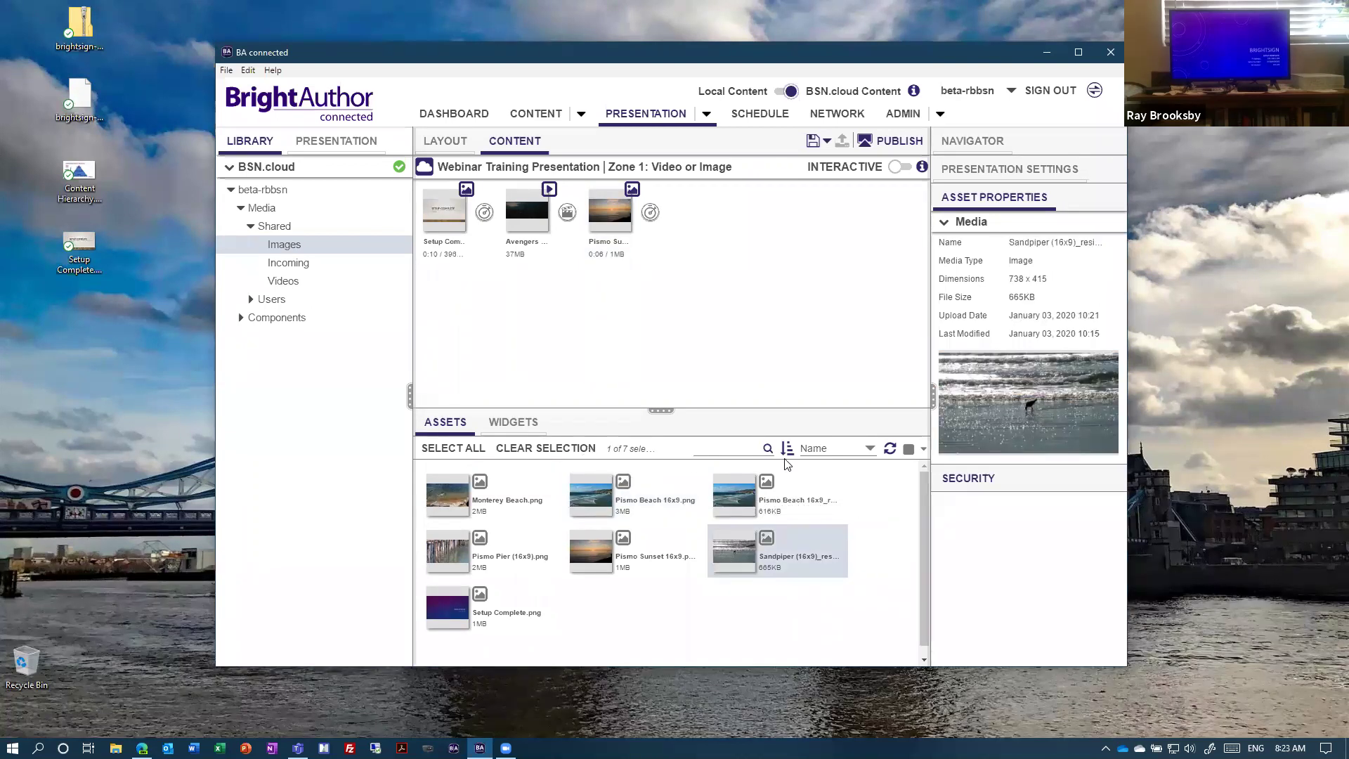
left_click(293, 282)
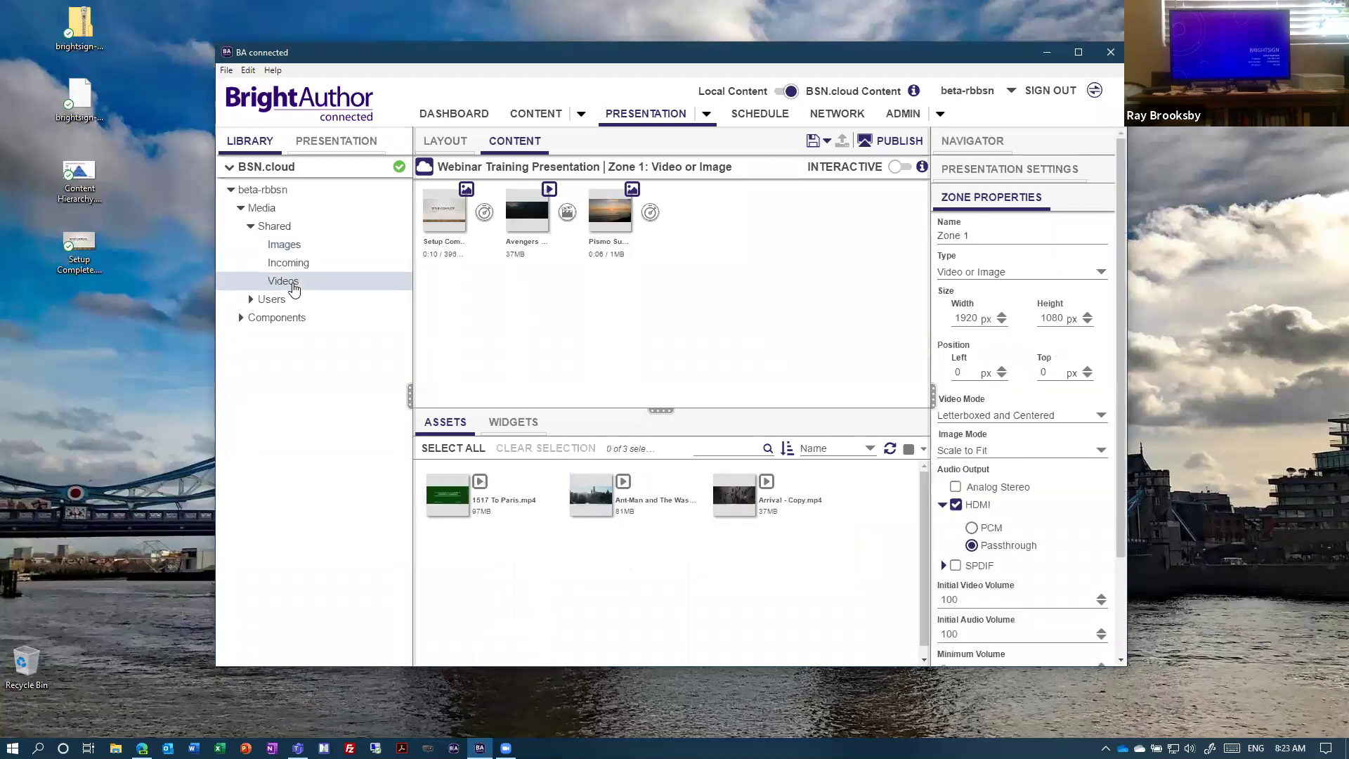
left_click(599, 495)
left_click(953, 442)
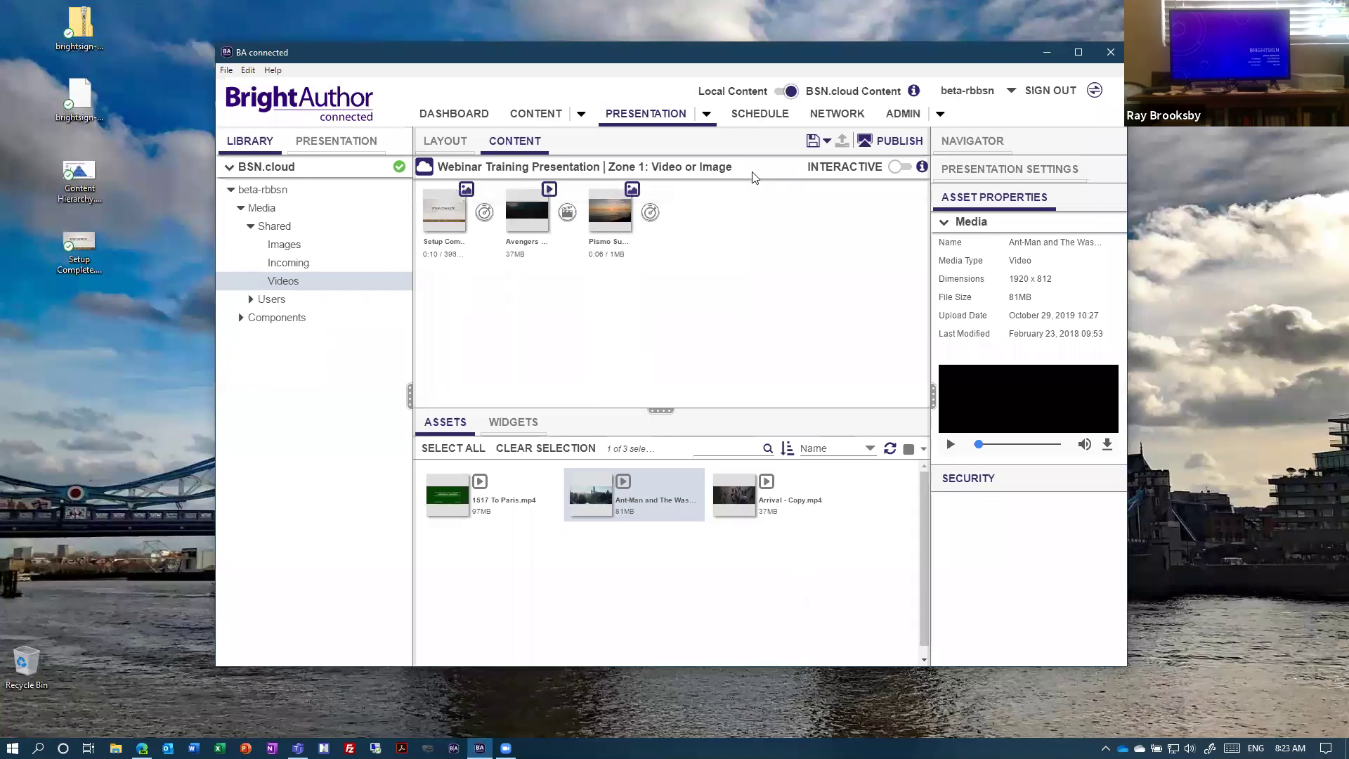
Step: Save the presentation and open schedule management
left_click(813, 141)
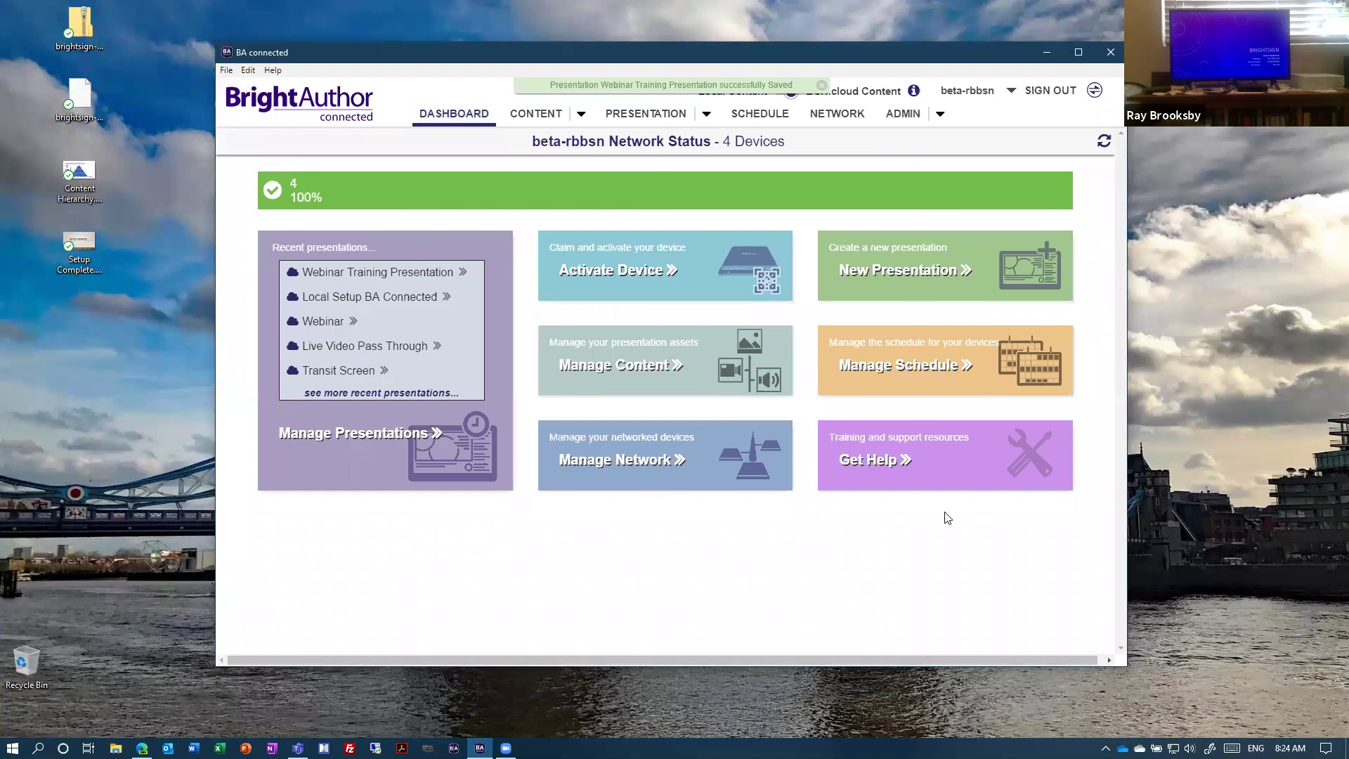
left_click(936, 378)
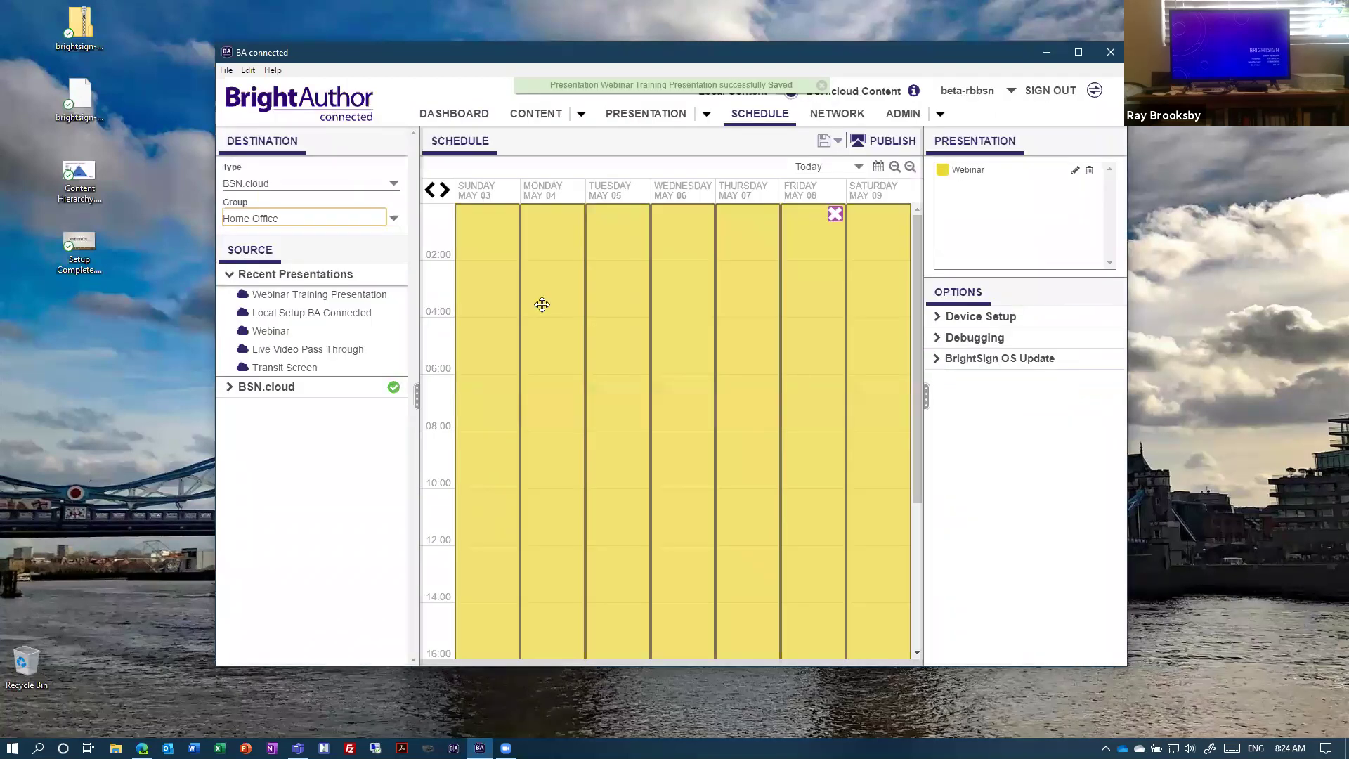
Step: View the network by device group and list the players in the Default and Home Office groups
left_click(830, 126)
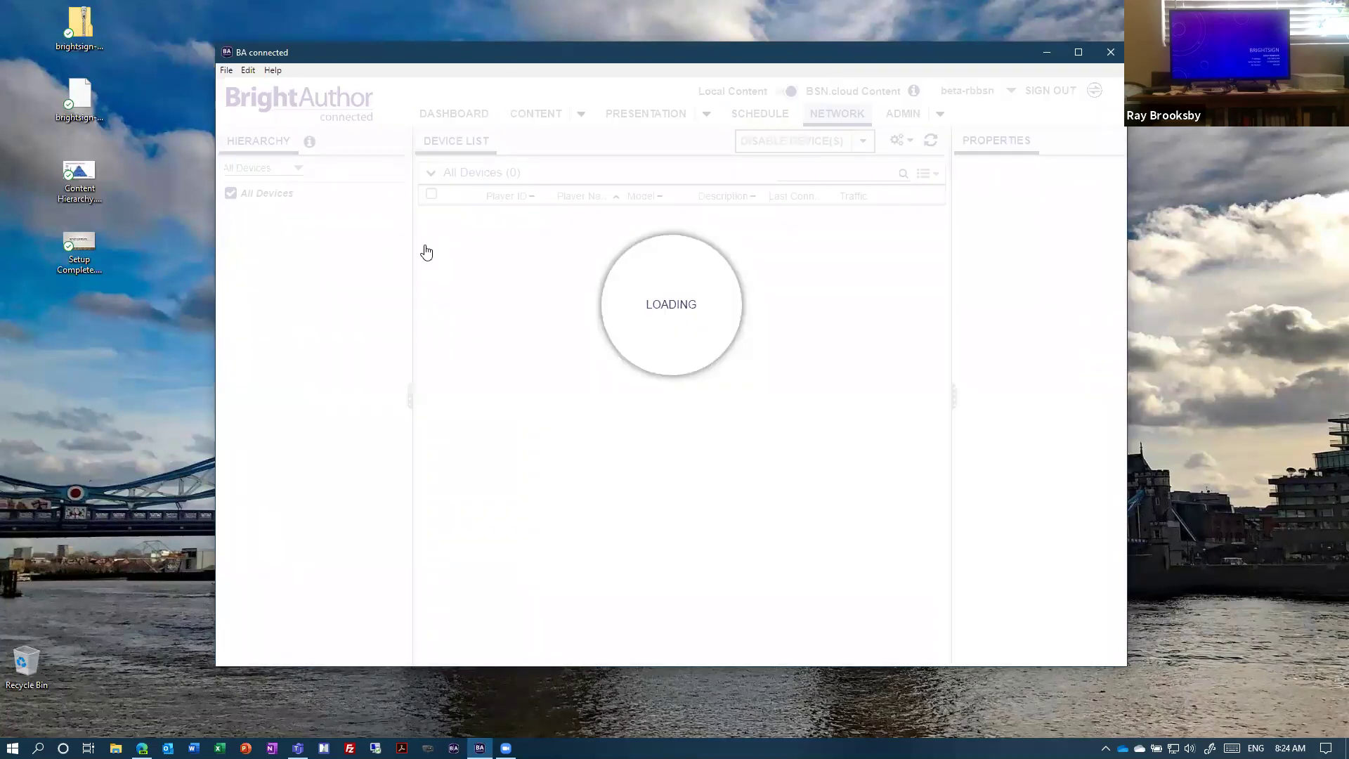
left_click(296, 168)
left_click(284, 194)
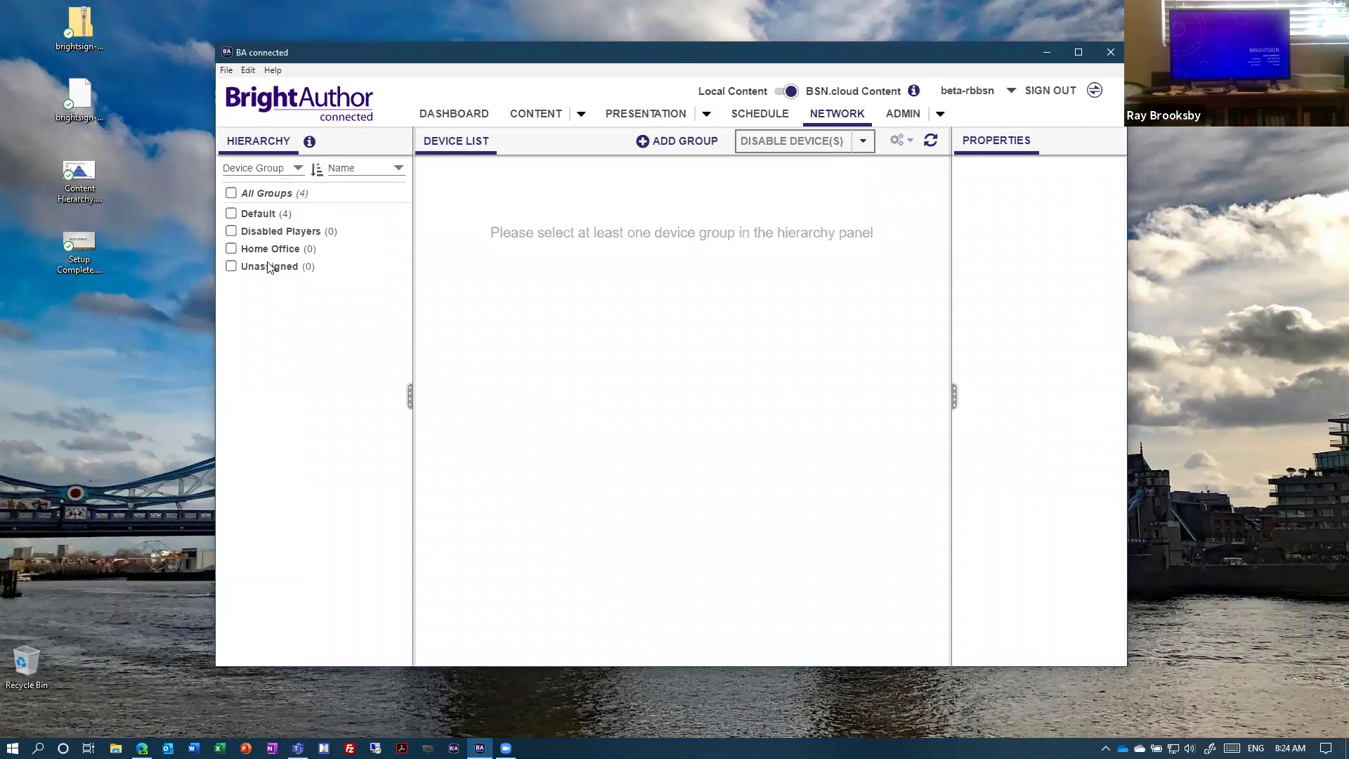
left_click(268, 220)
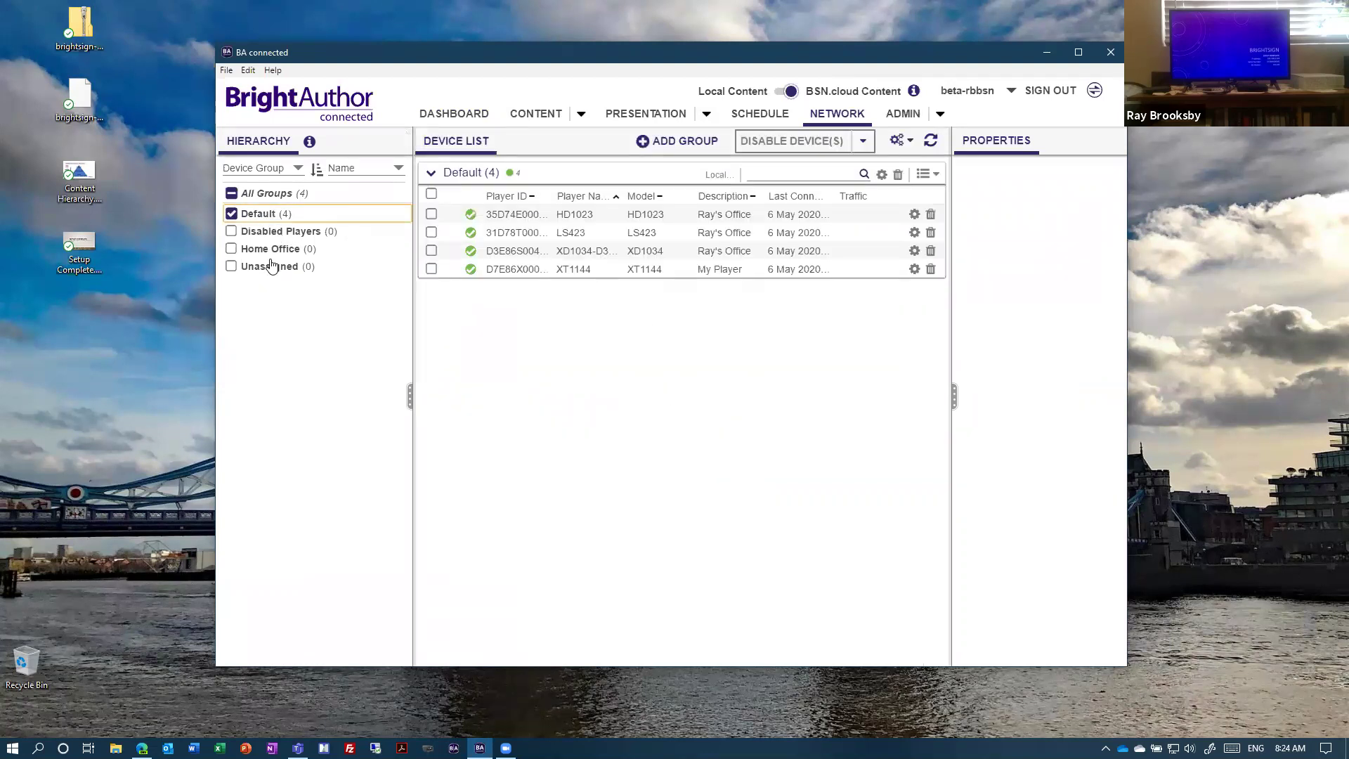
left_click(266, 250)
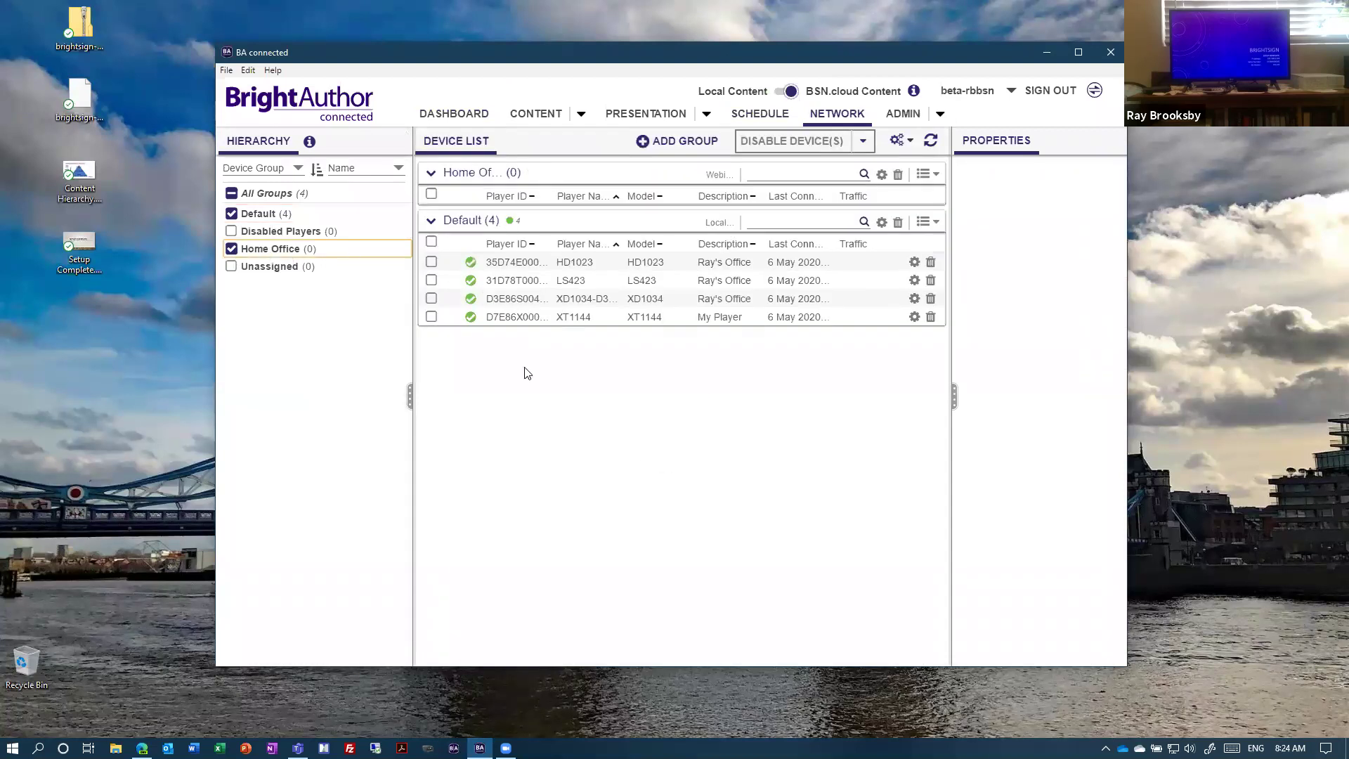
Step: Return to scheduling, choose the Home Office group and remove the Webinar presentation from its schedule
left_click(475, 115)
left_click(889, 368)
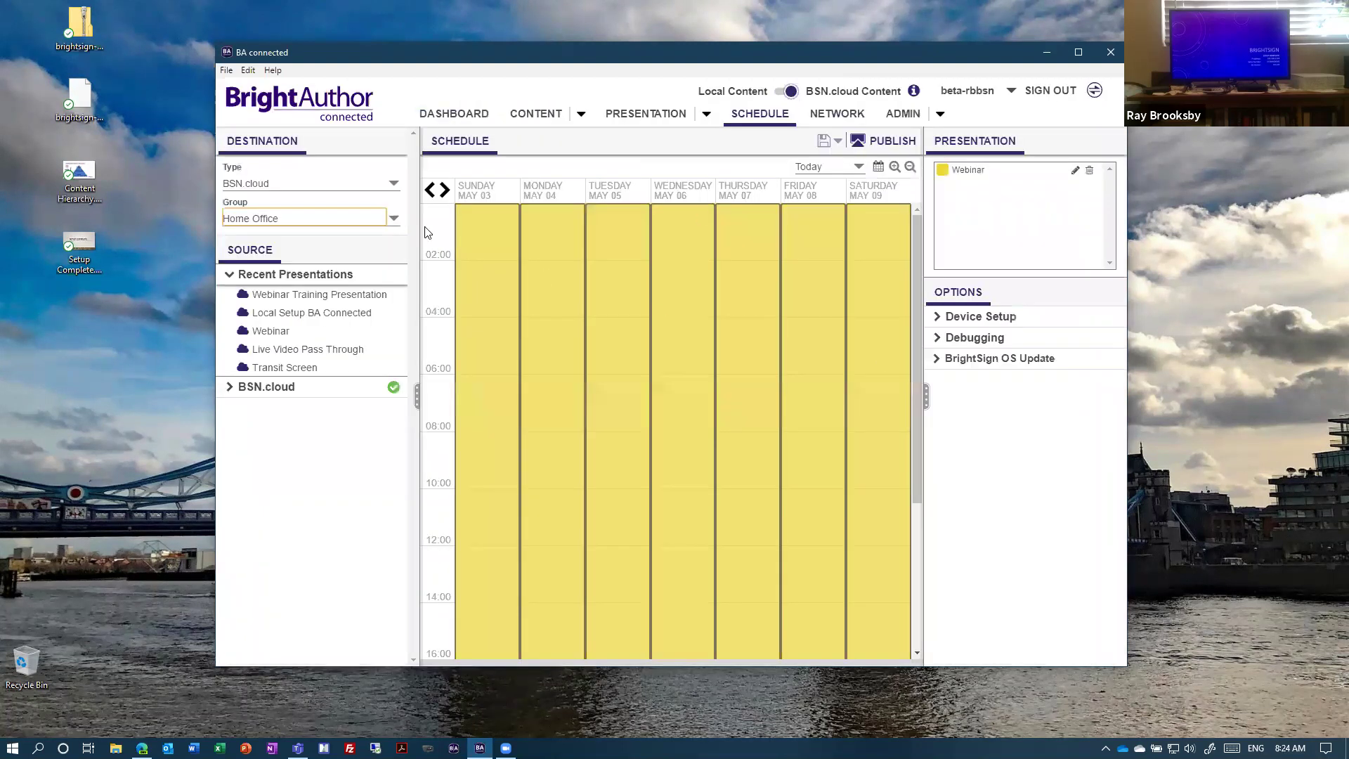
left_click(394, 219)
left_click(287, 272)
left_click(1093, 172)
left_click(1090, 171)
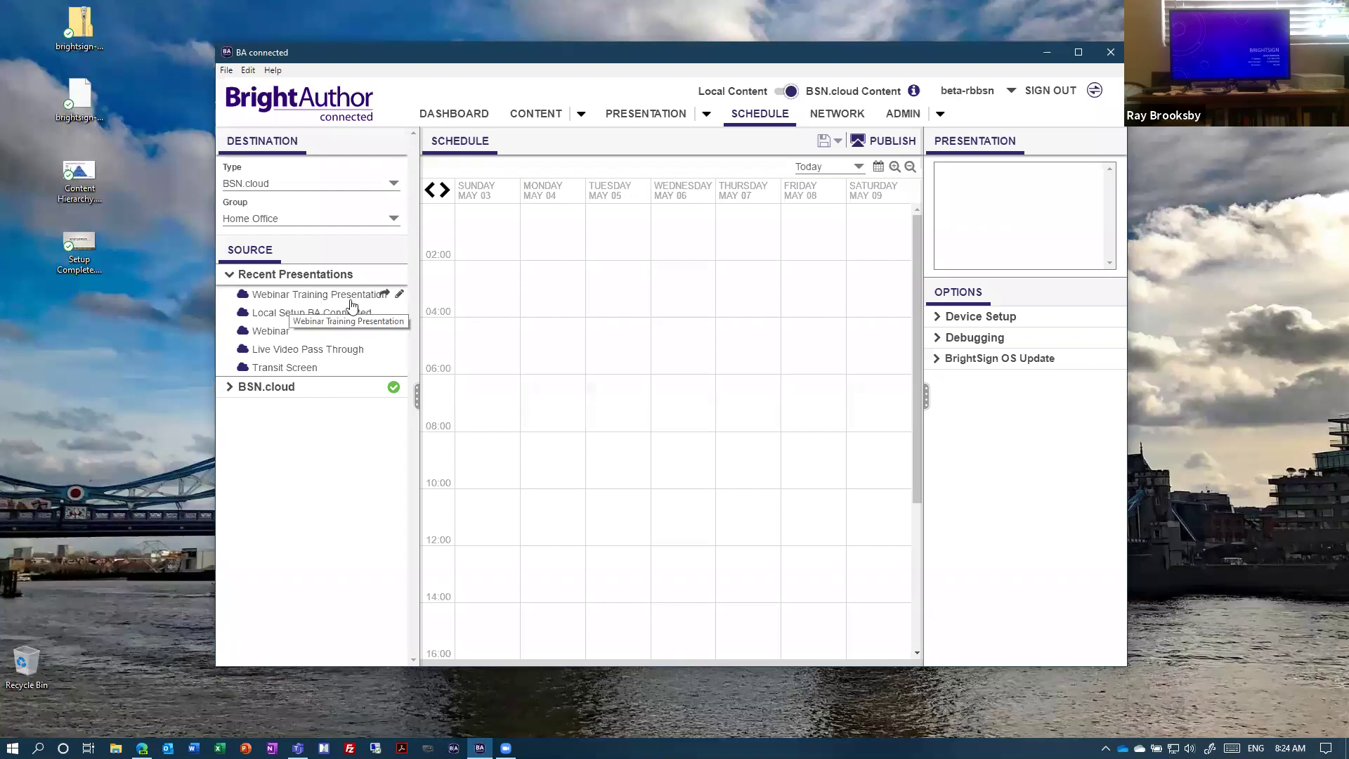
Step: Add Webinar Training Presentation to the Home Office calendar and make it active all day every day
left_click_drag(362, 303, 696, 352)
left_click(946, 322)
mouse_move(537, 454)
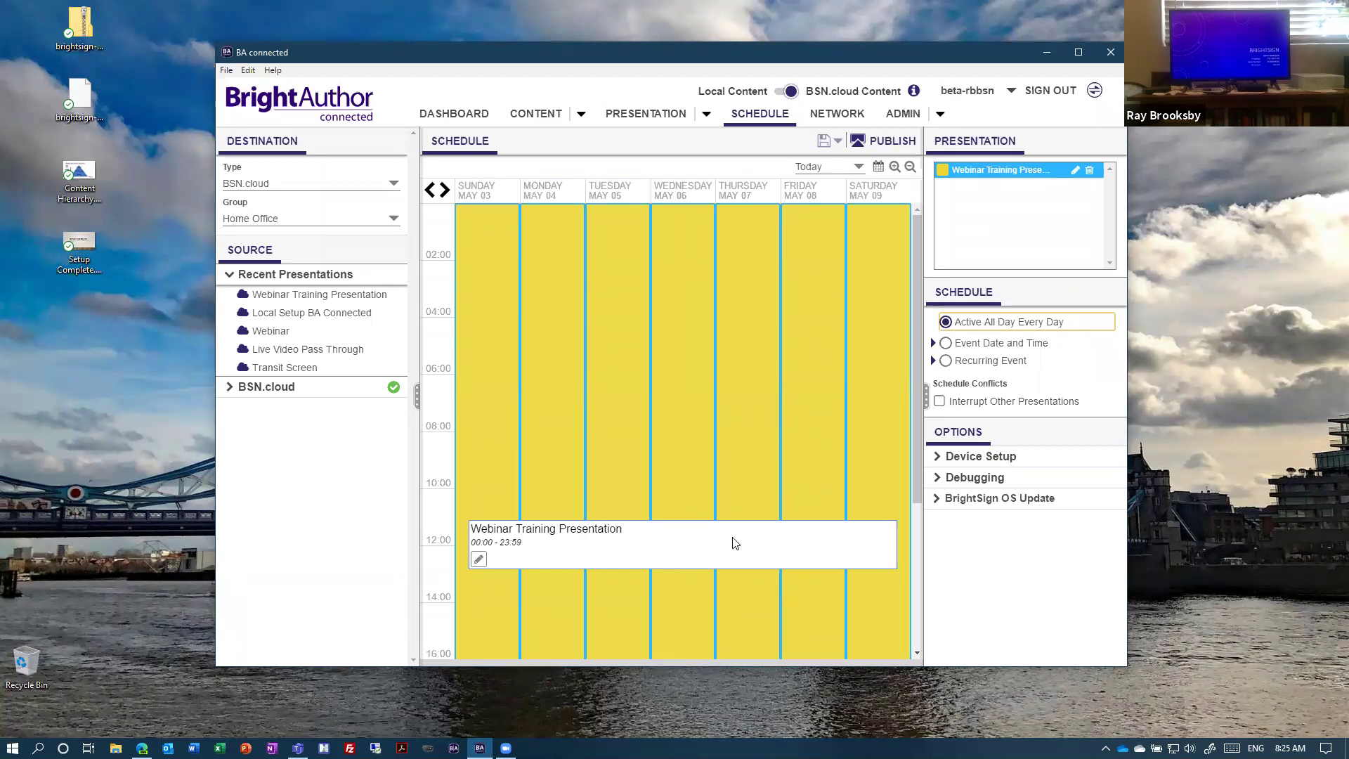
Step: Leave the schedule without publishing its changes and reopen Webinar Training Presentation for editing
left_click(645, 113)
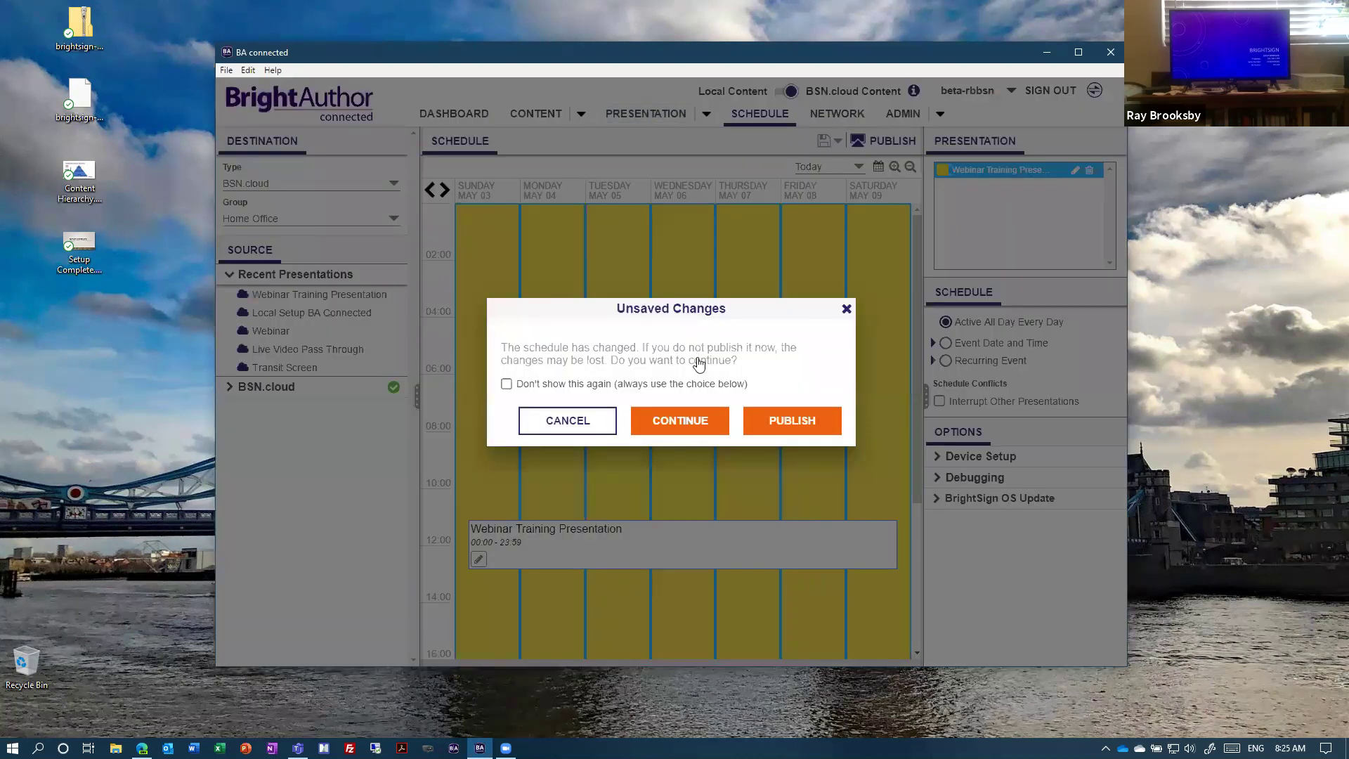
left_click(679, 418)
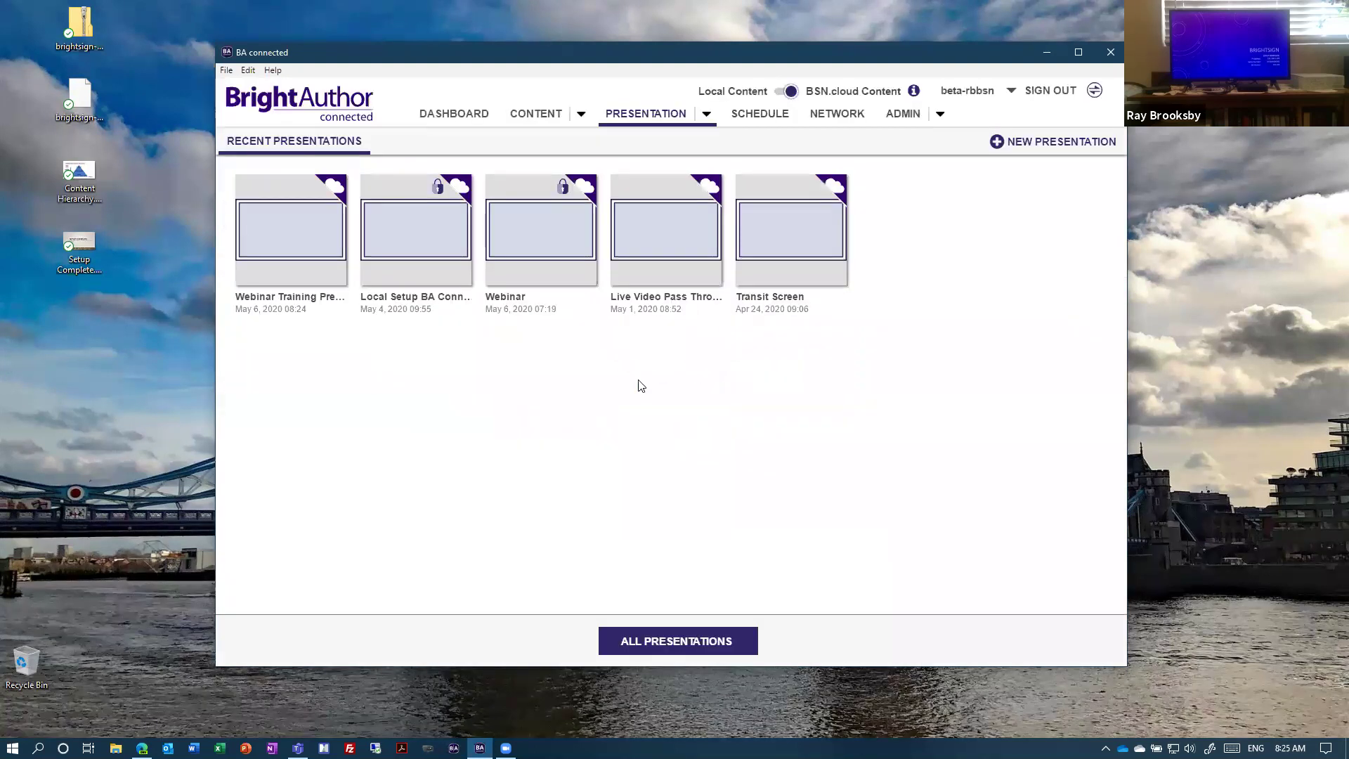
mouse_move(295, 235)
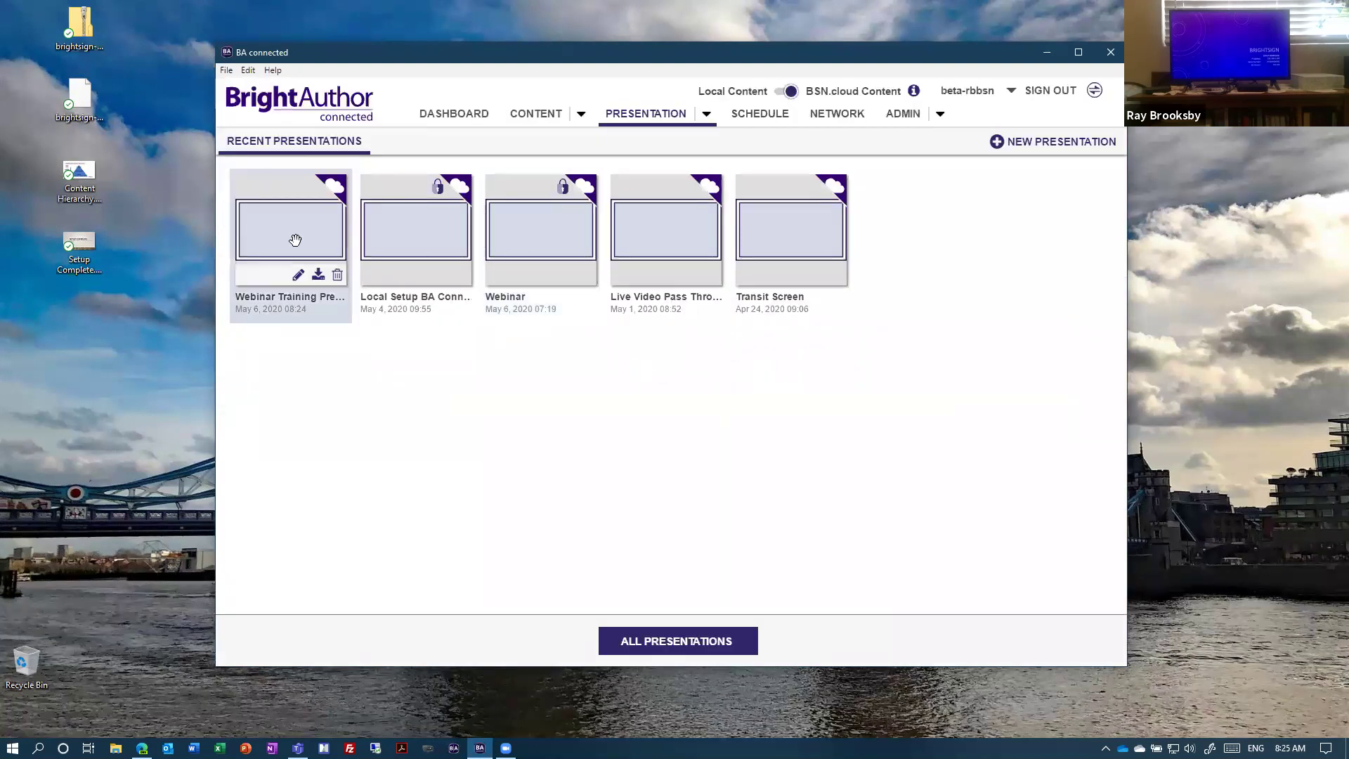
left_click(297, 274)
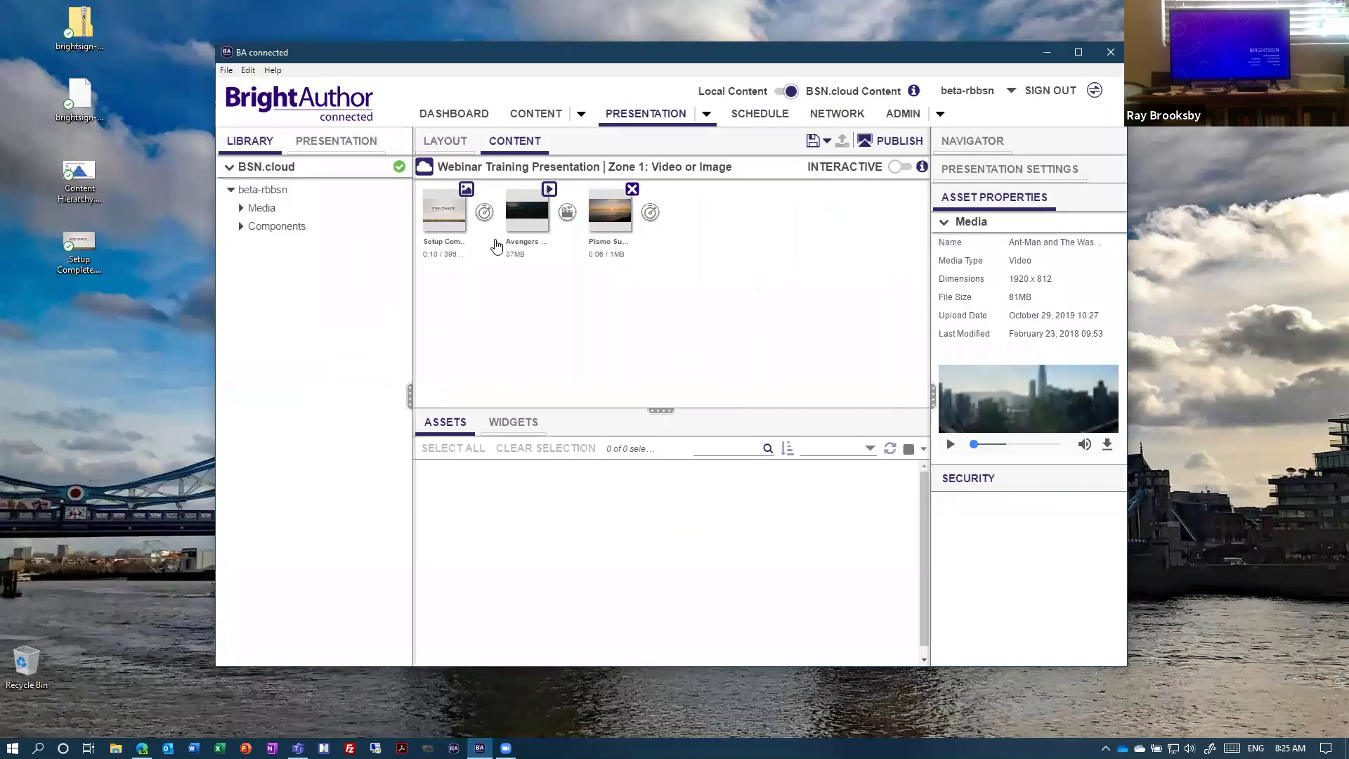
Step: Replace the Webinar presentation in the Home Office schedule with Webinar Training Presentation, set to Active All Day Every Day
left_click(757, 113)
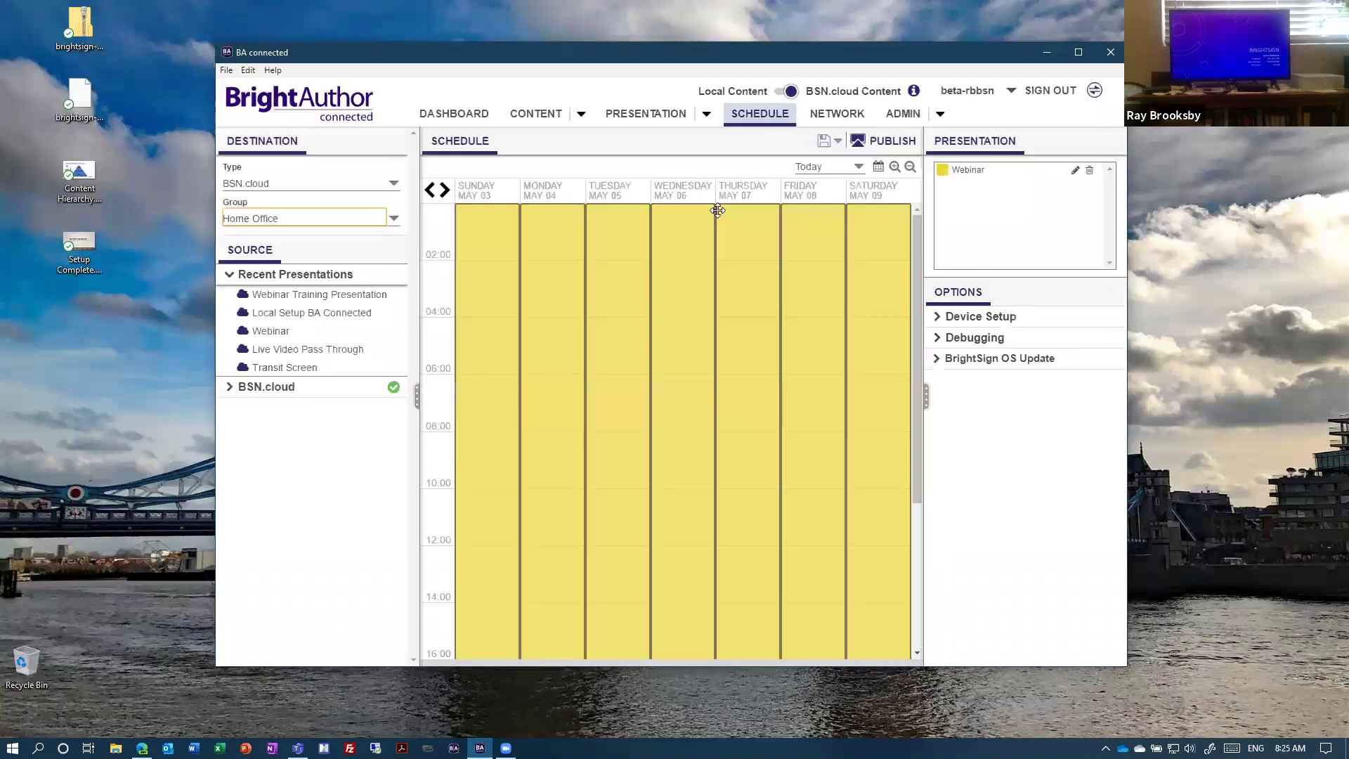
left_click(1090, 172)
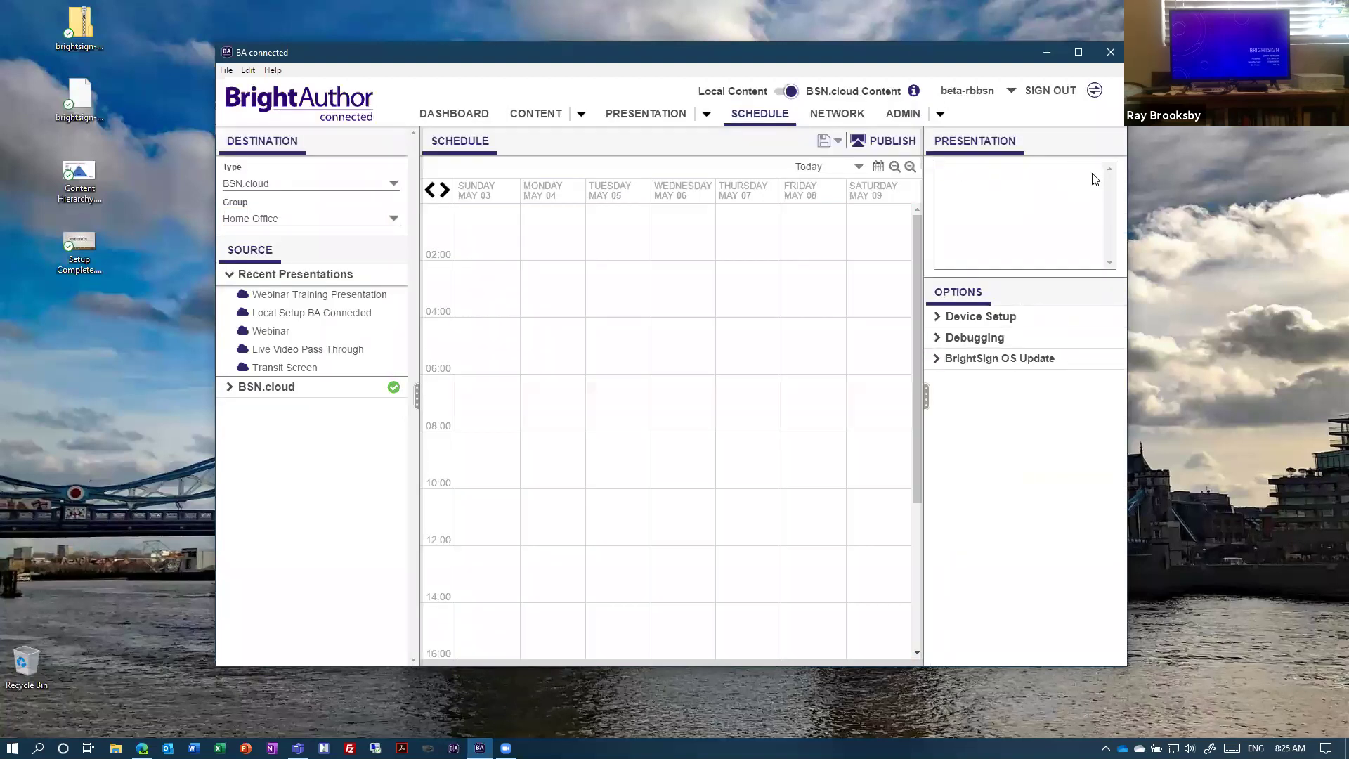
left_click_drag(318, 290, 672, 402)
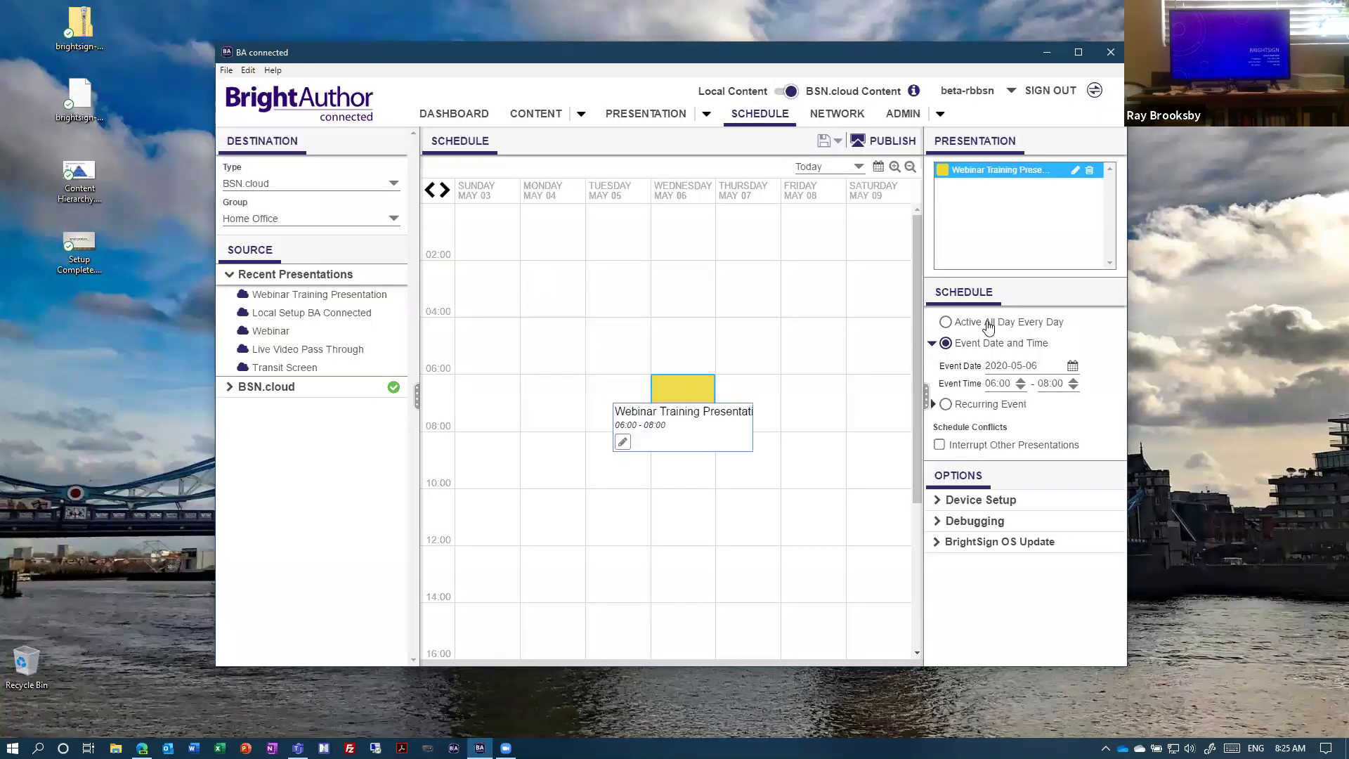
left_click(946, 322)
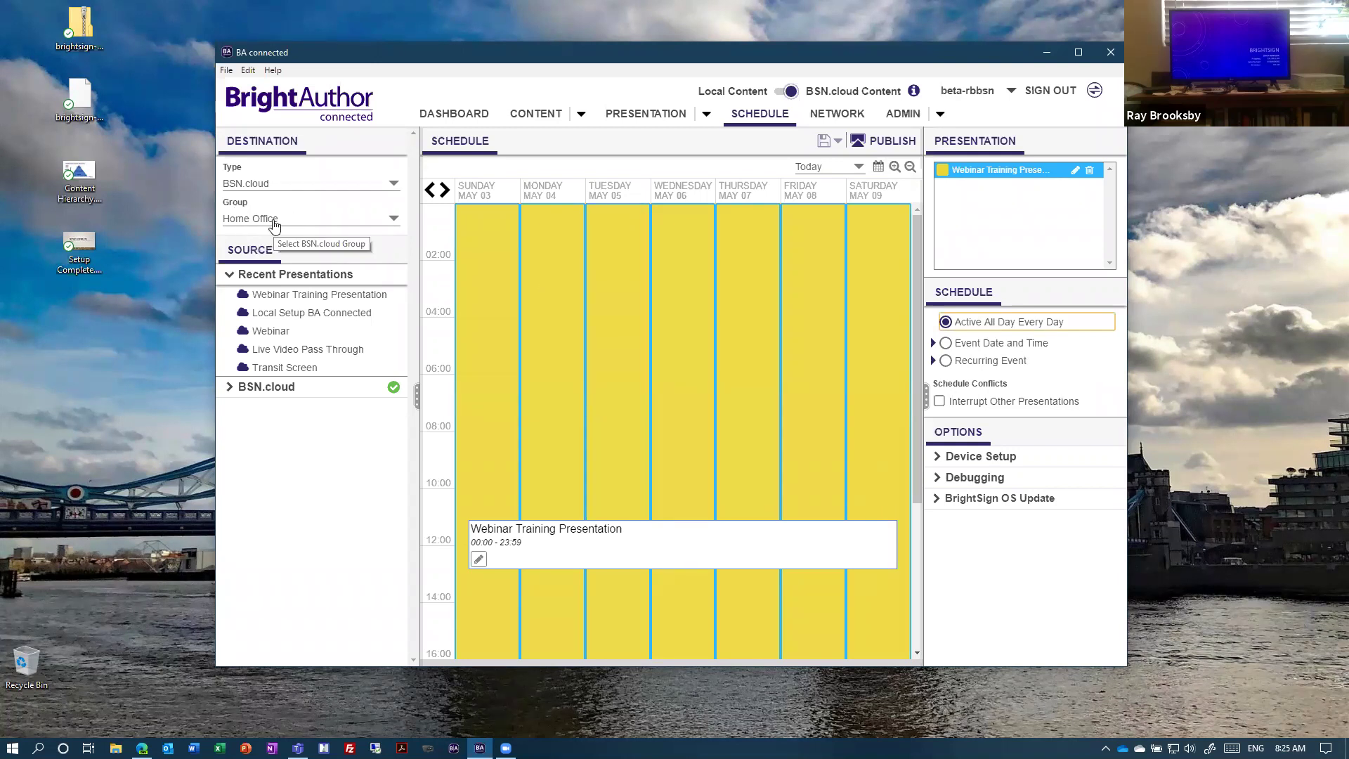
Step: Publish the Home Office schedule and check its progress in the Transfer Monitor
left_click(892, 141)
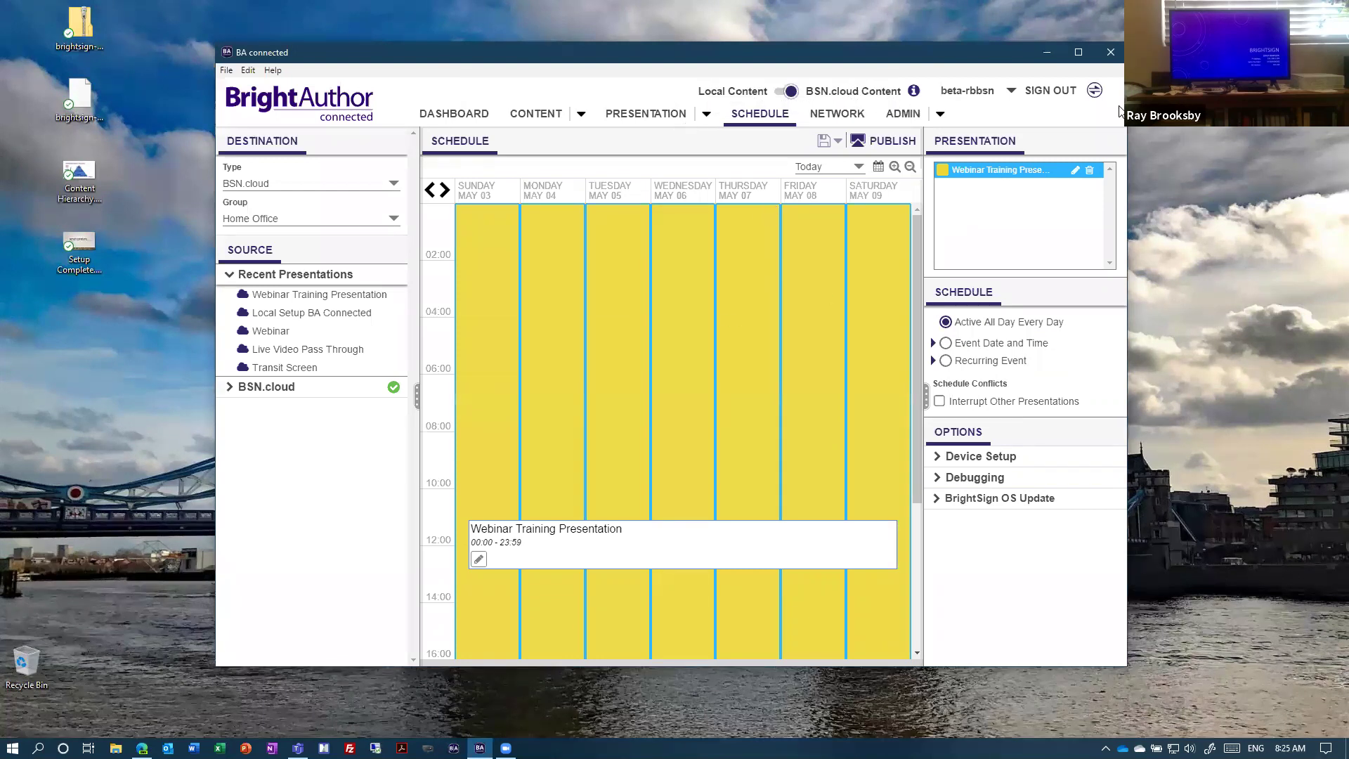
left_click(1095, 92)
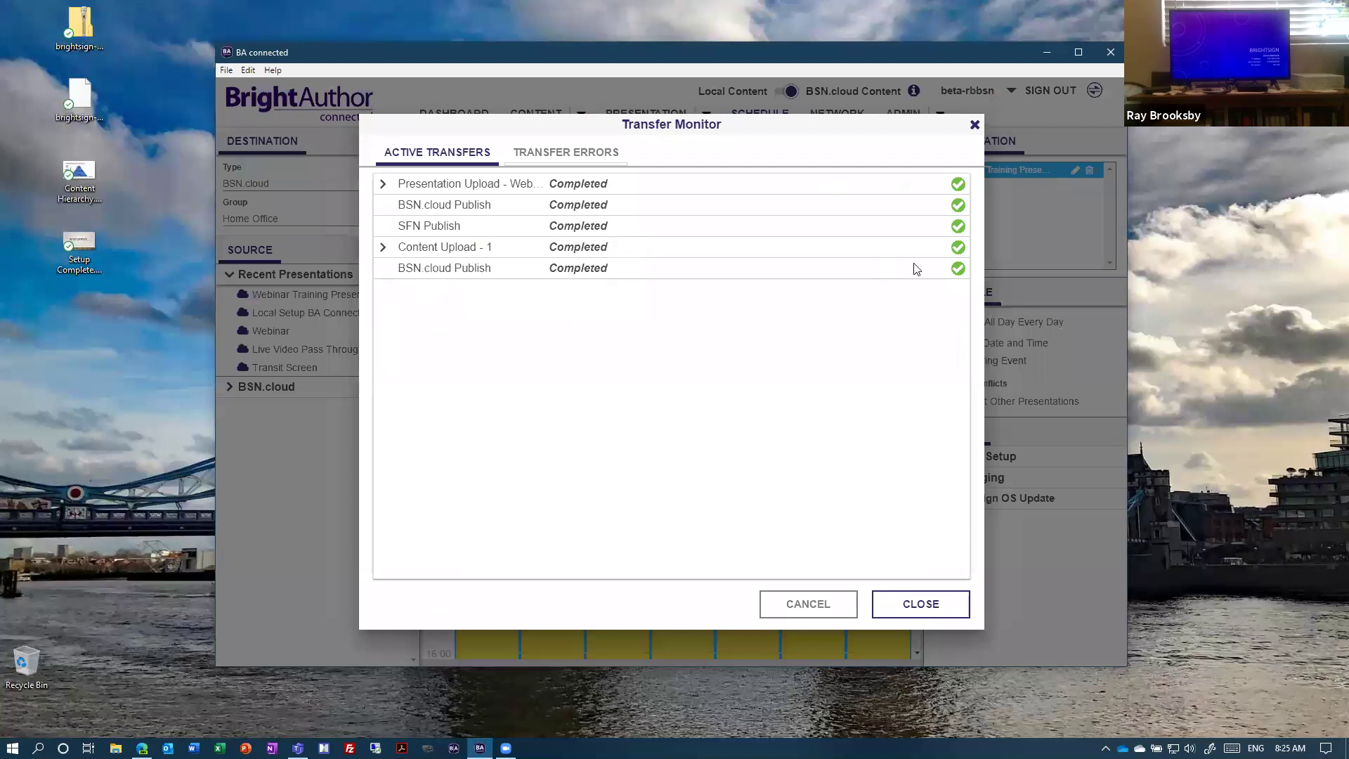
left_click(935, 593)
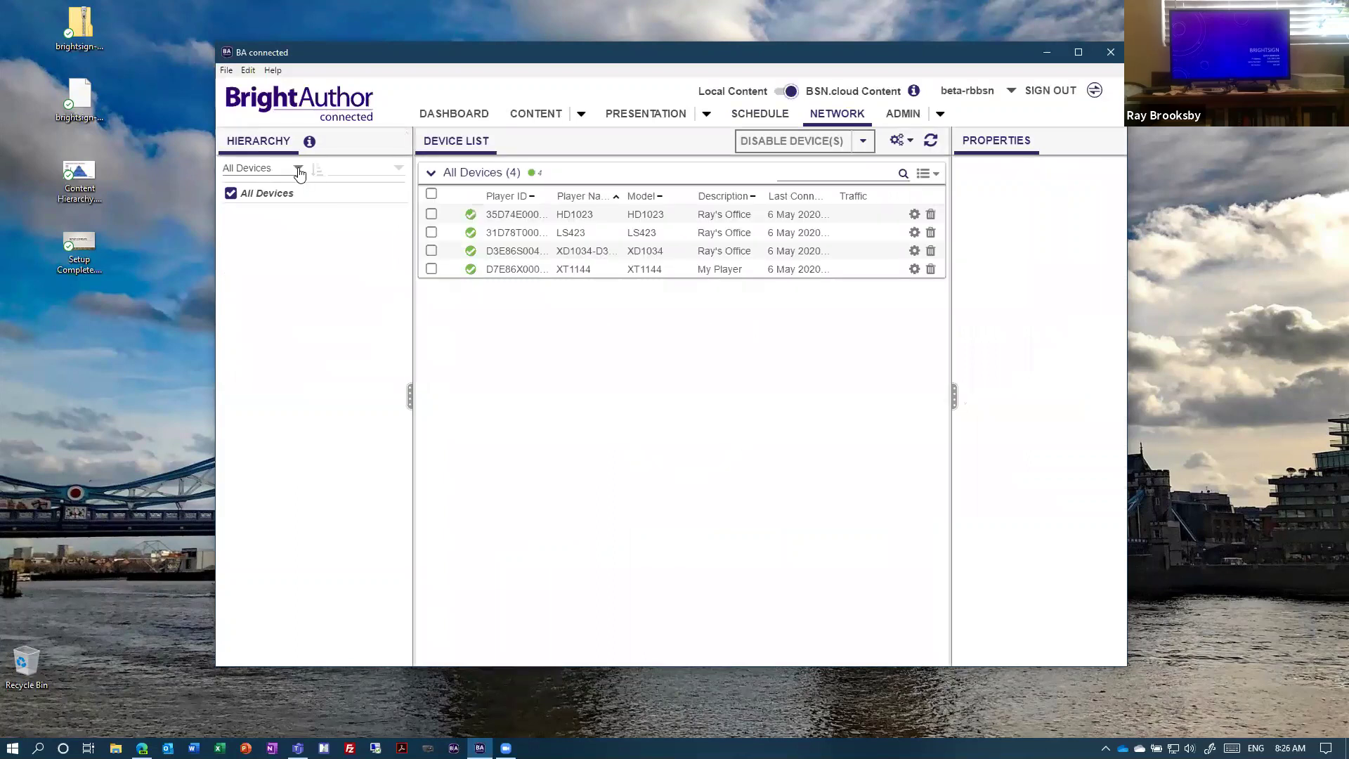
Step: Organise the network's device hierarchy by device group and show the Default and Home Office groups
left_click(298, 168)
left_click(260, 193)
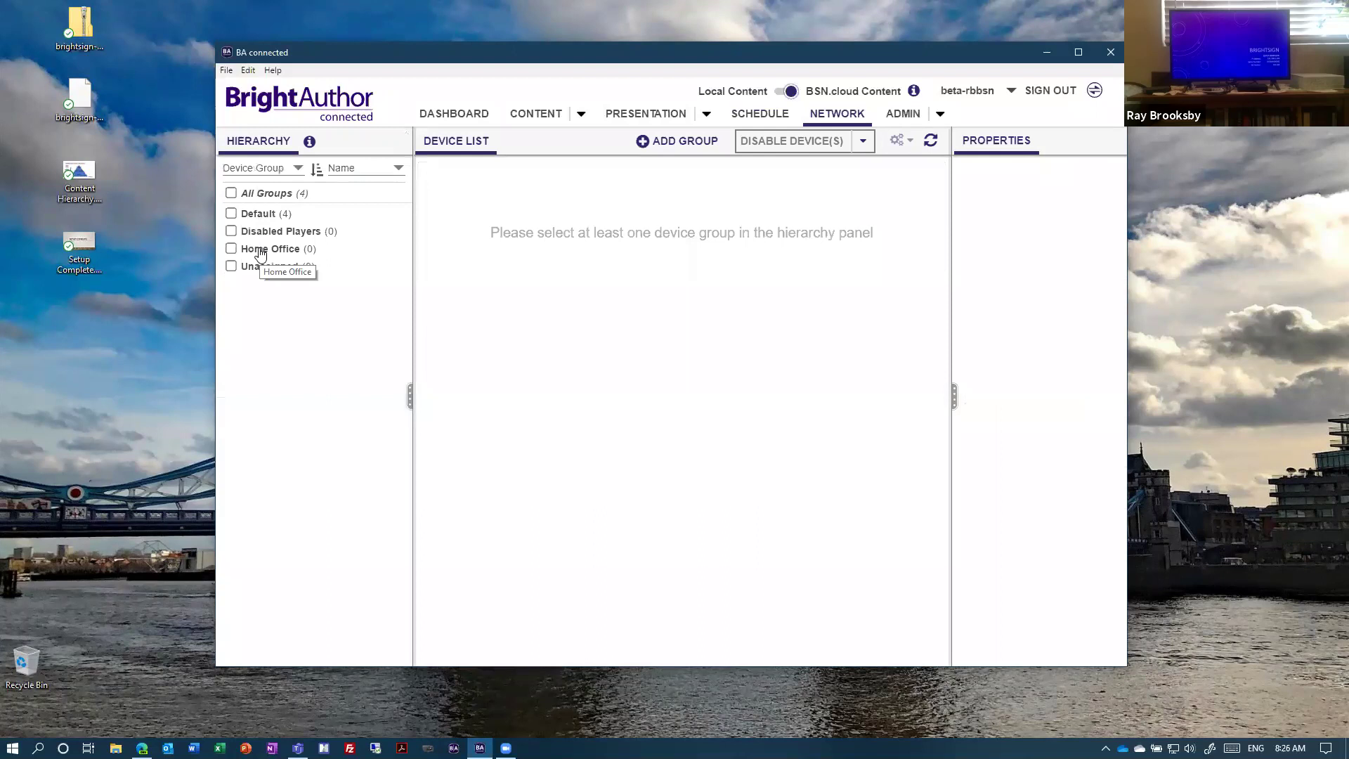
left_click(247, 214)
left_click(231, 248)
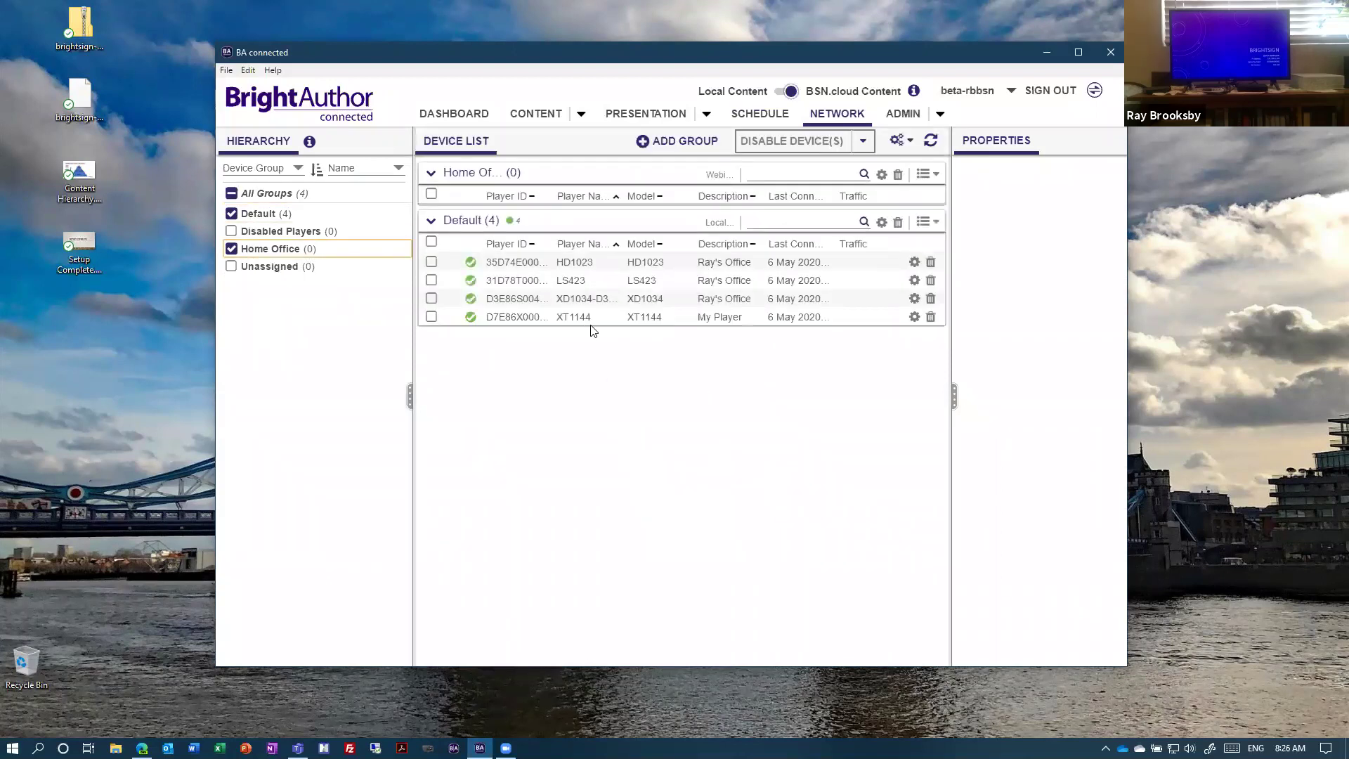
Step: Set the target group of the XT1144 player to Home Office in its overview properties
left_click(710, 317)
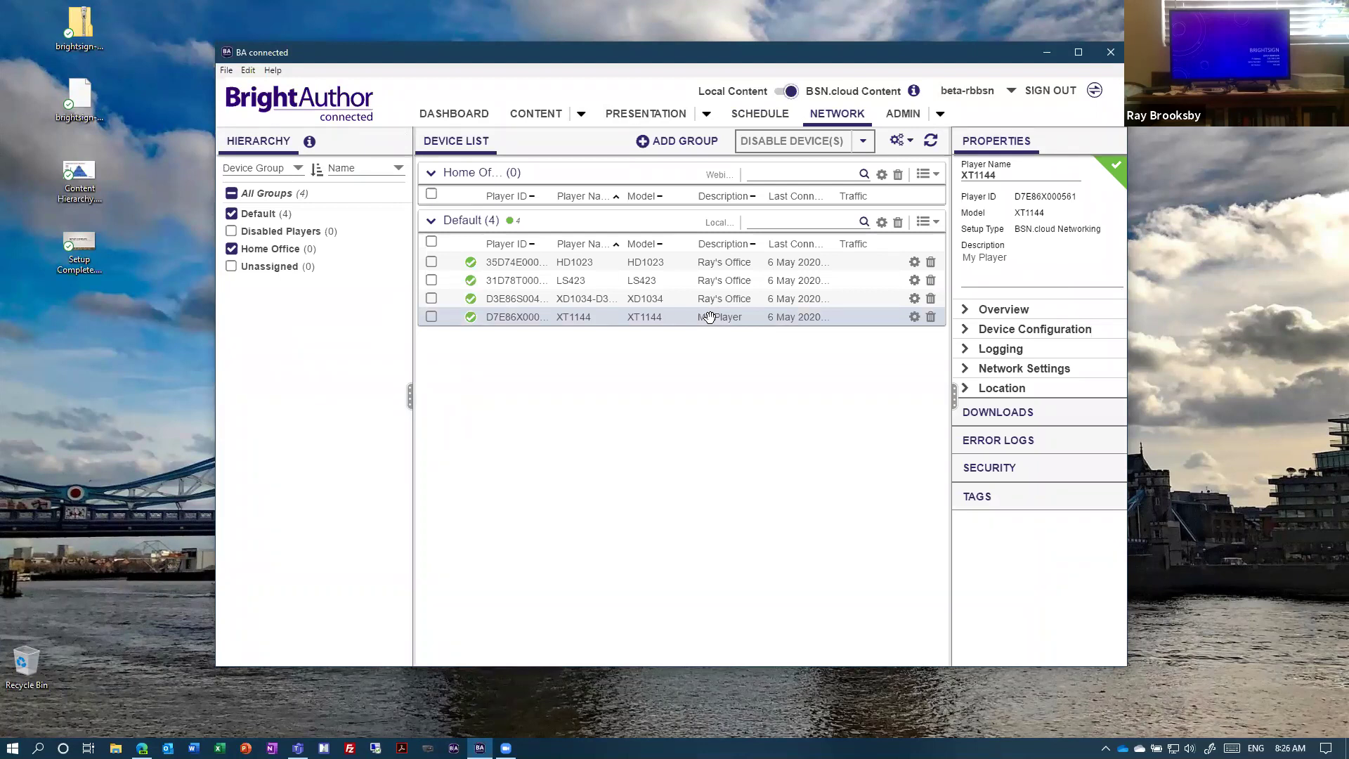
left_click(659, 297)
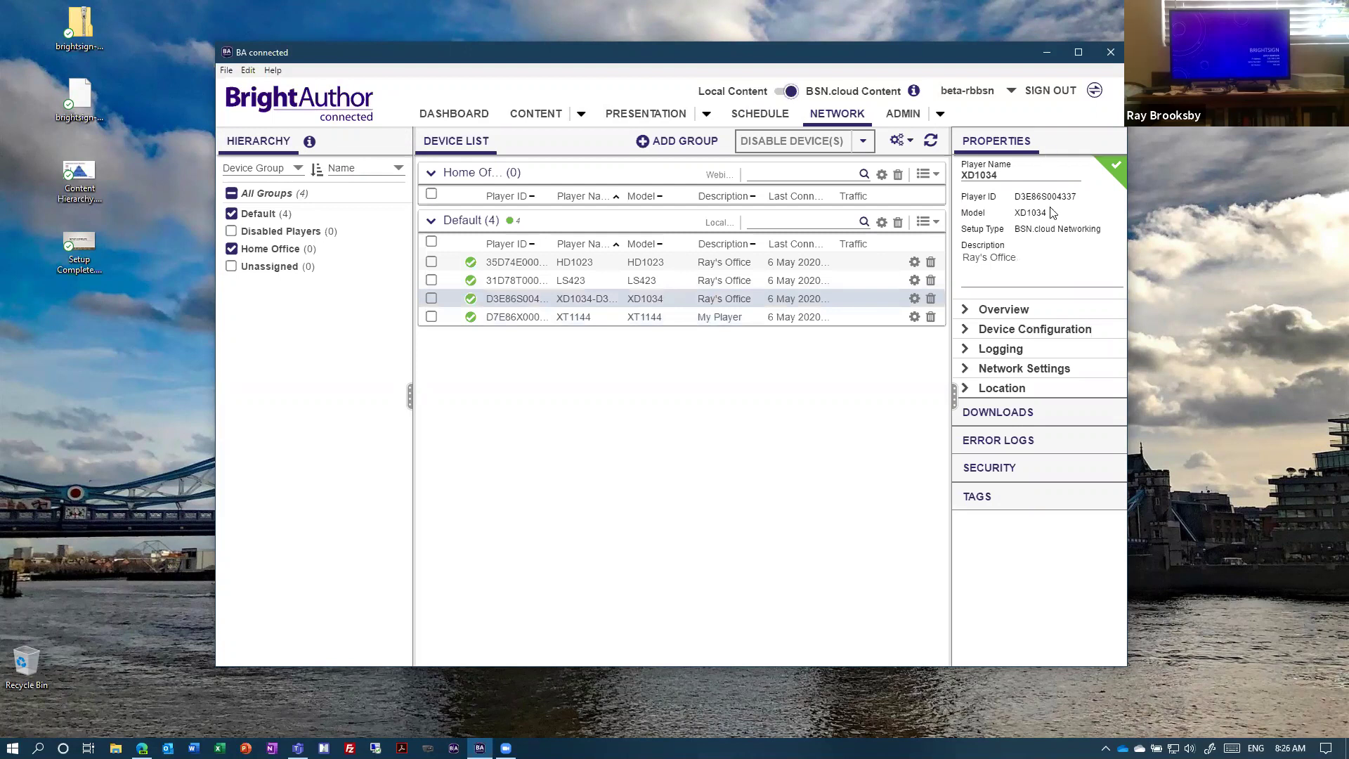
left_click(624, 319)
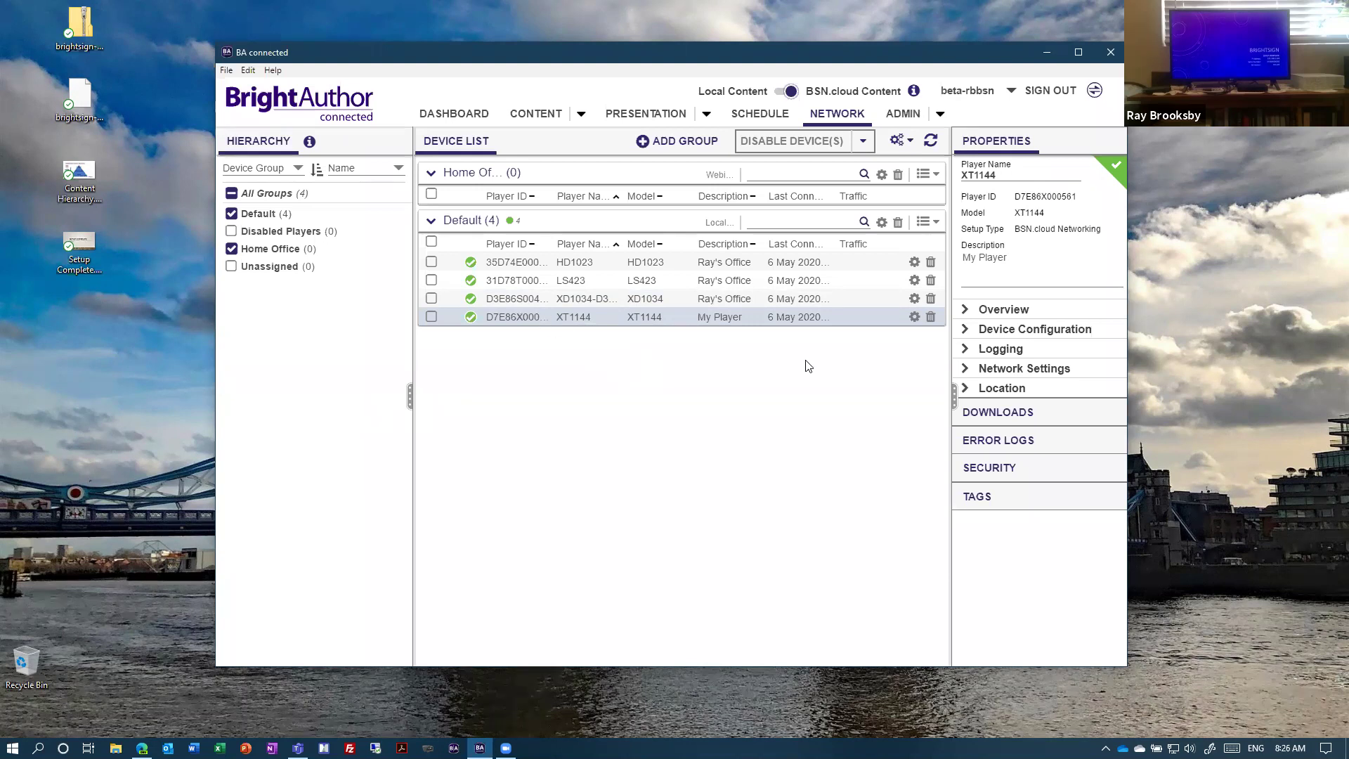
left_click(411, 390)
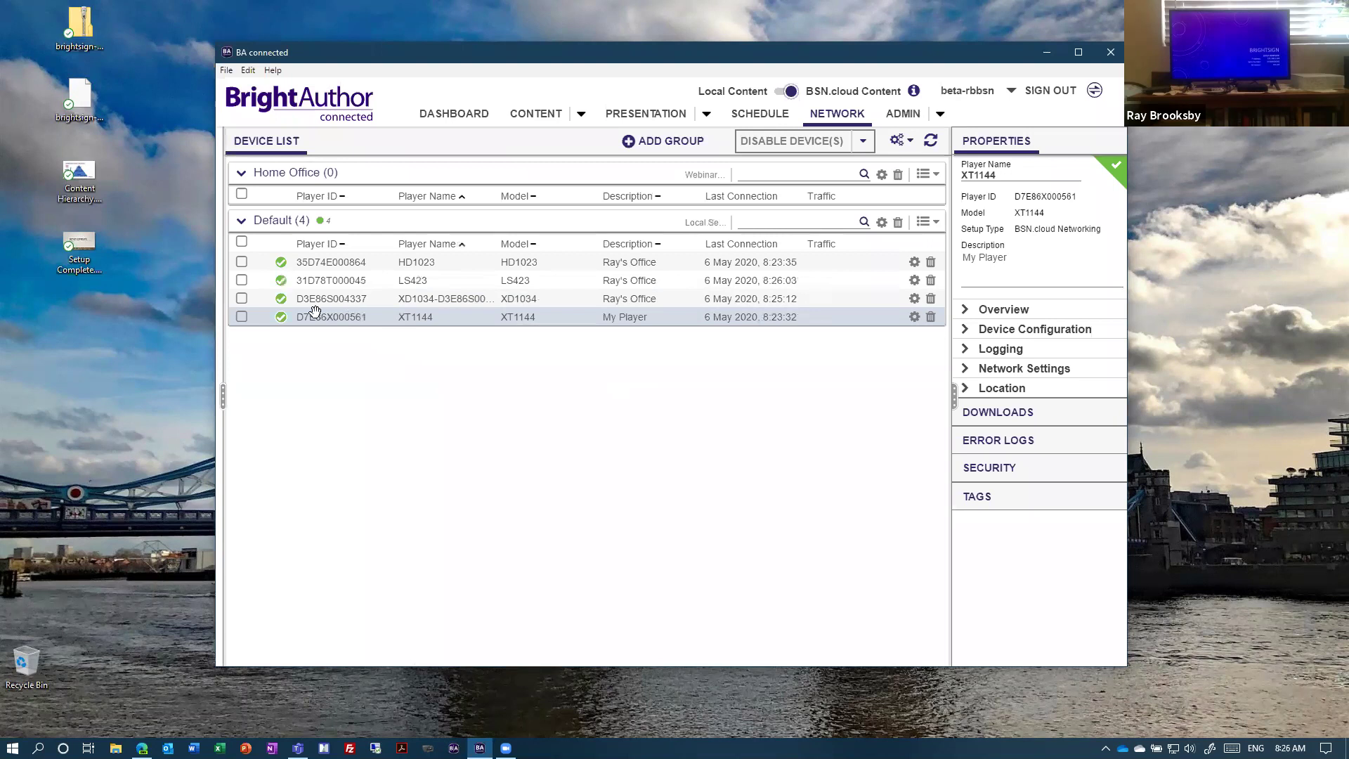
left_click(223, 395)
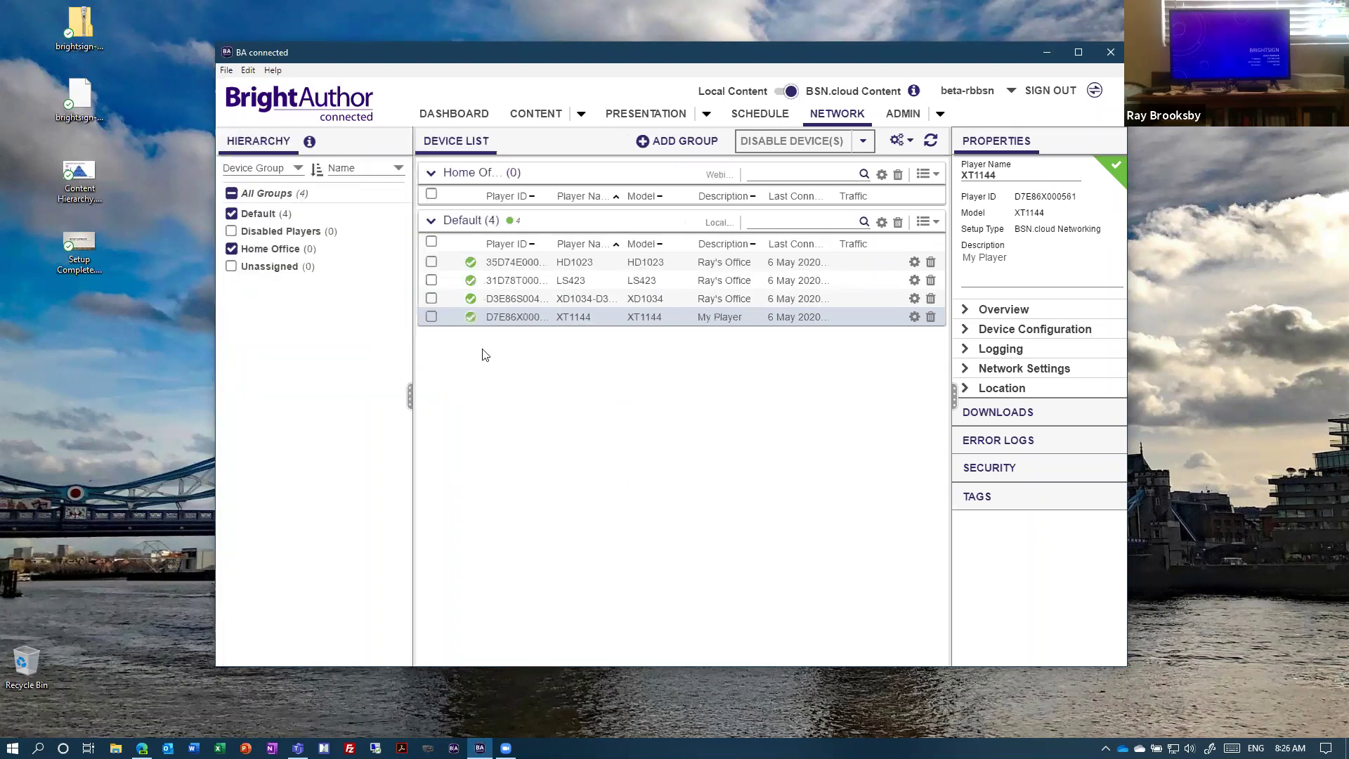
left_click(836, 319)
left_click(791, 316)
left_click(967, 313)
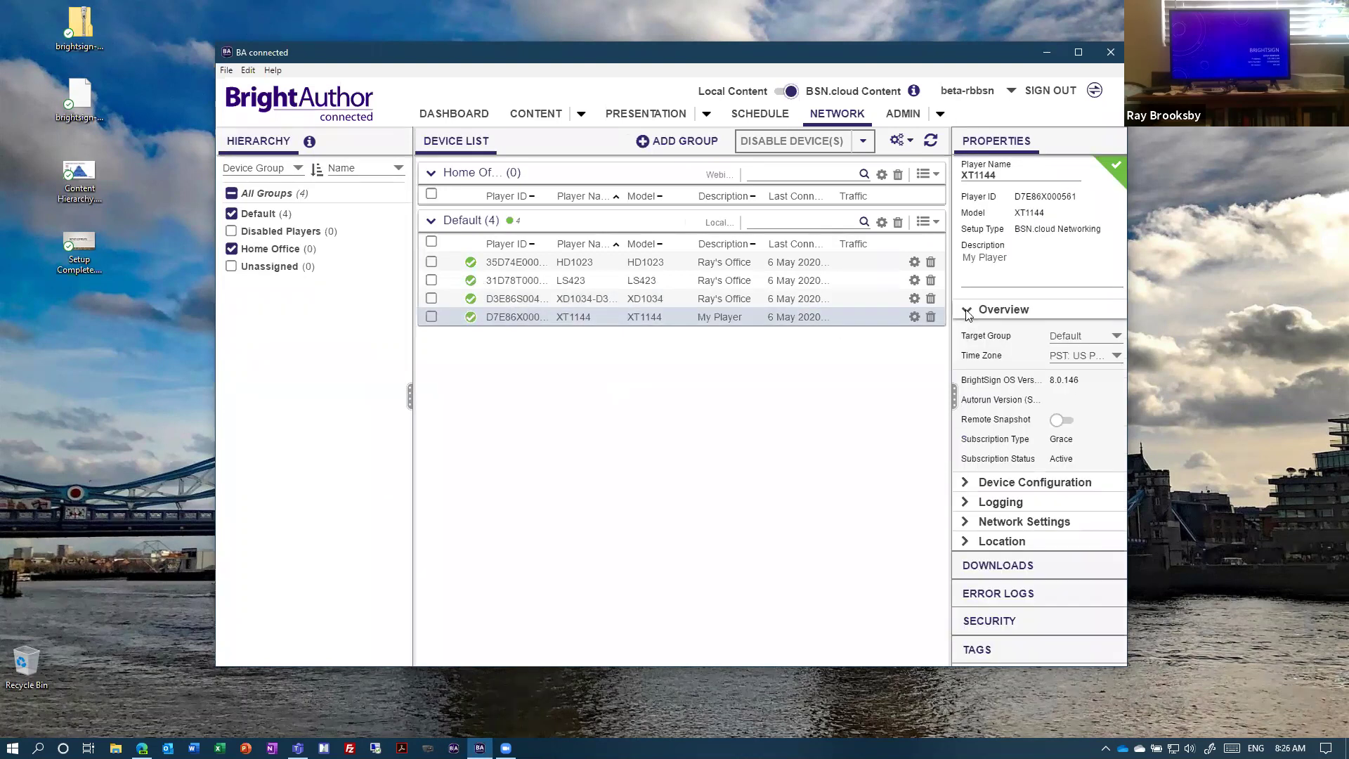
left_click(1076, 337)
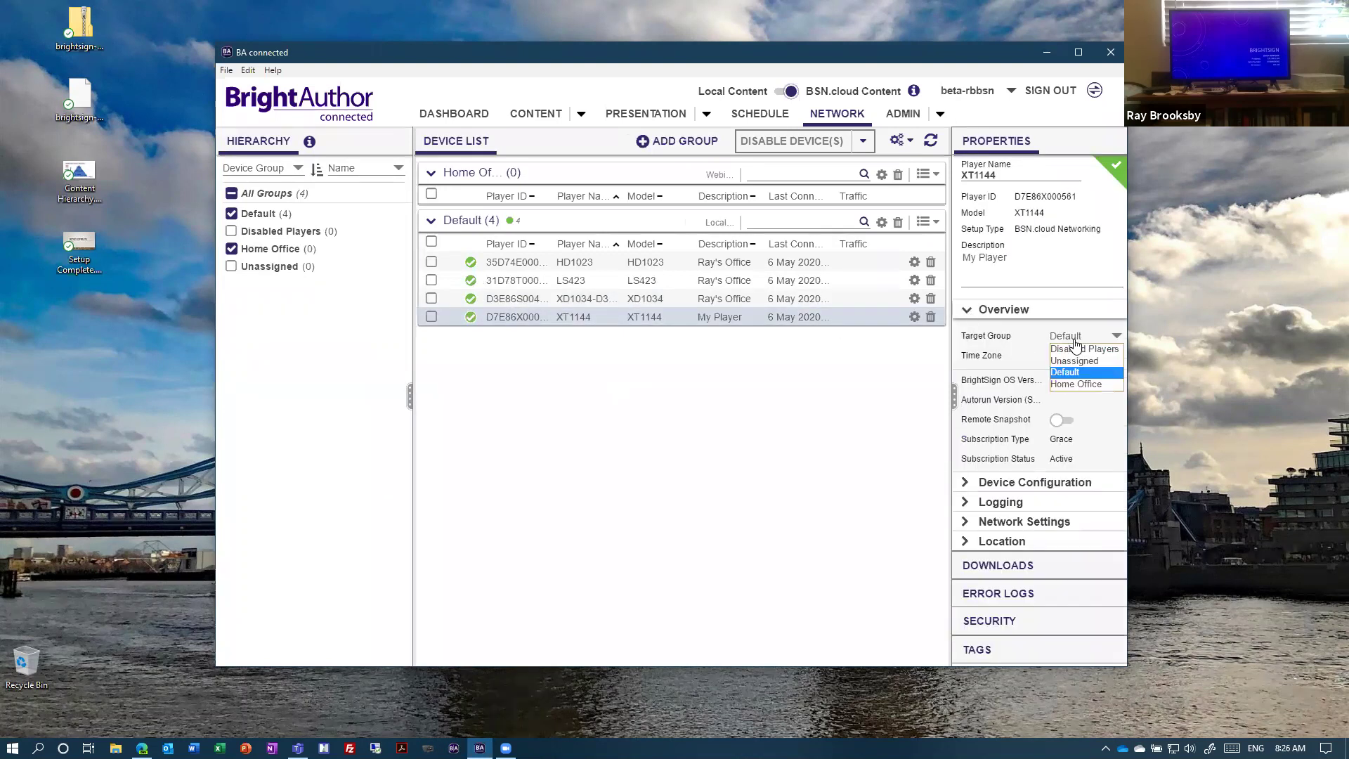
left_click(1085, 383)
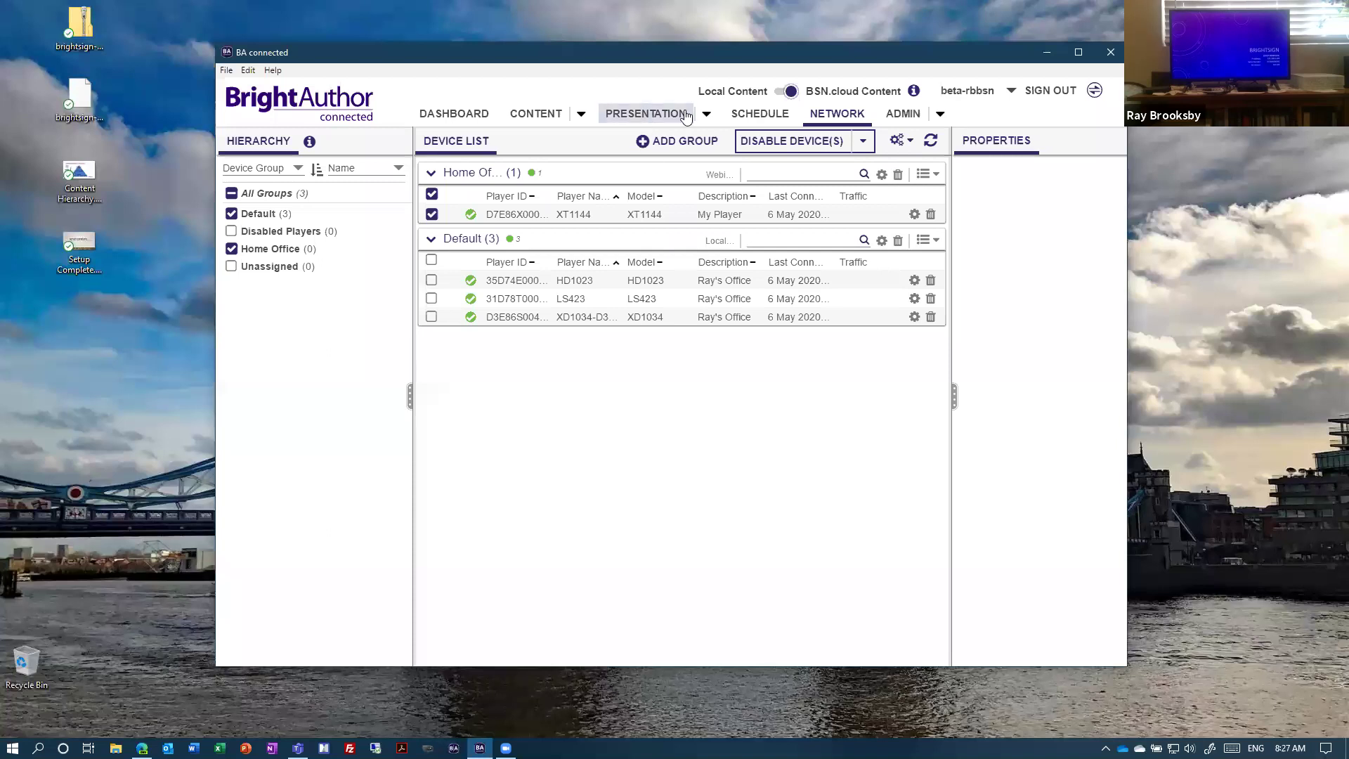
Step: Review the dashboard, the Home Office schedule, the recent presentations and the network's device list
left_click(445, 114)
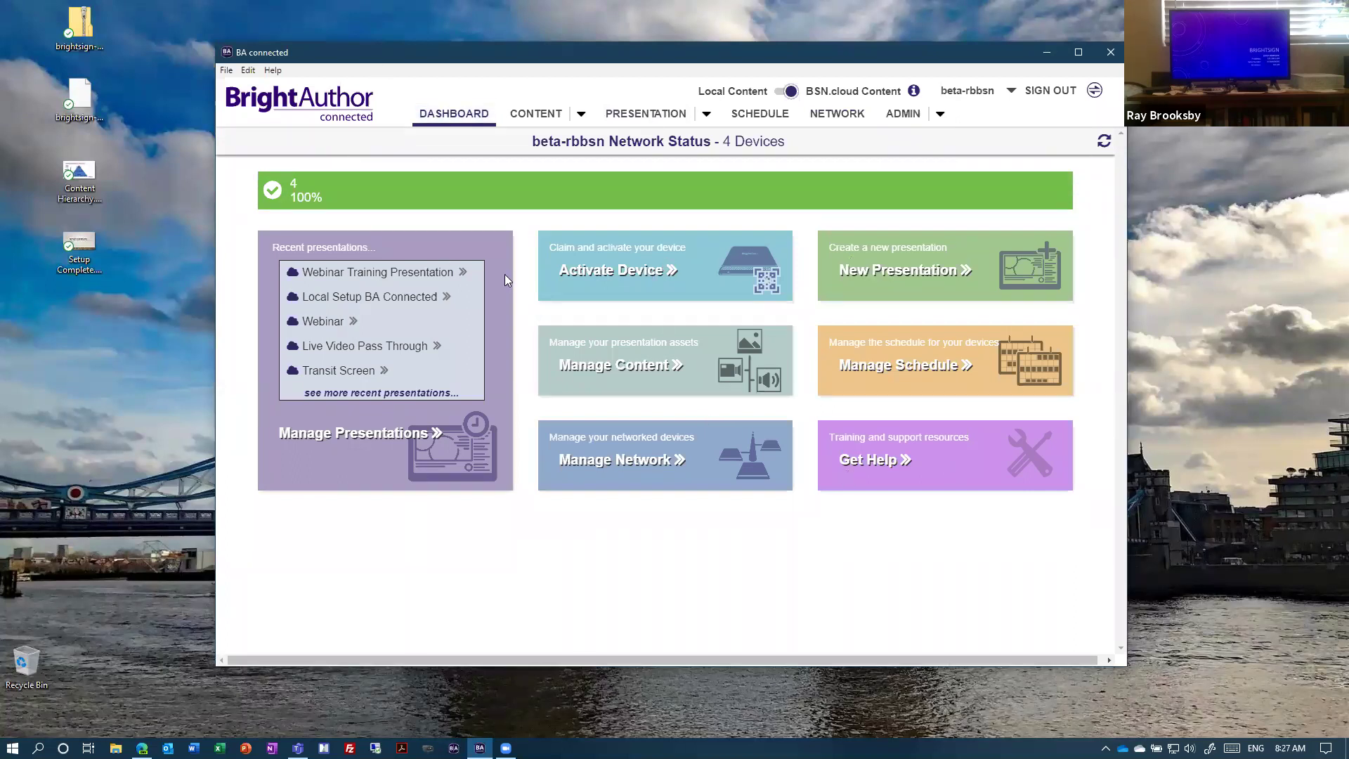
left_click(904, 371)
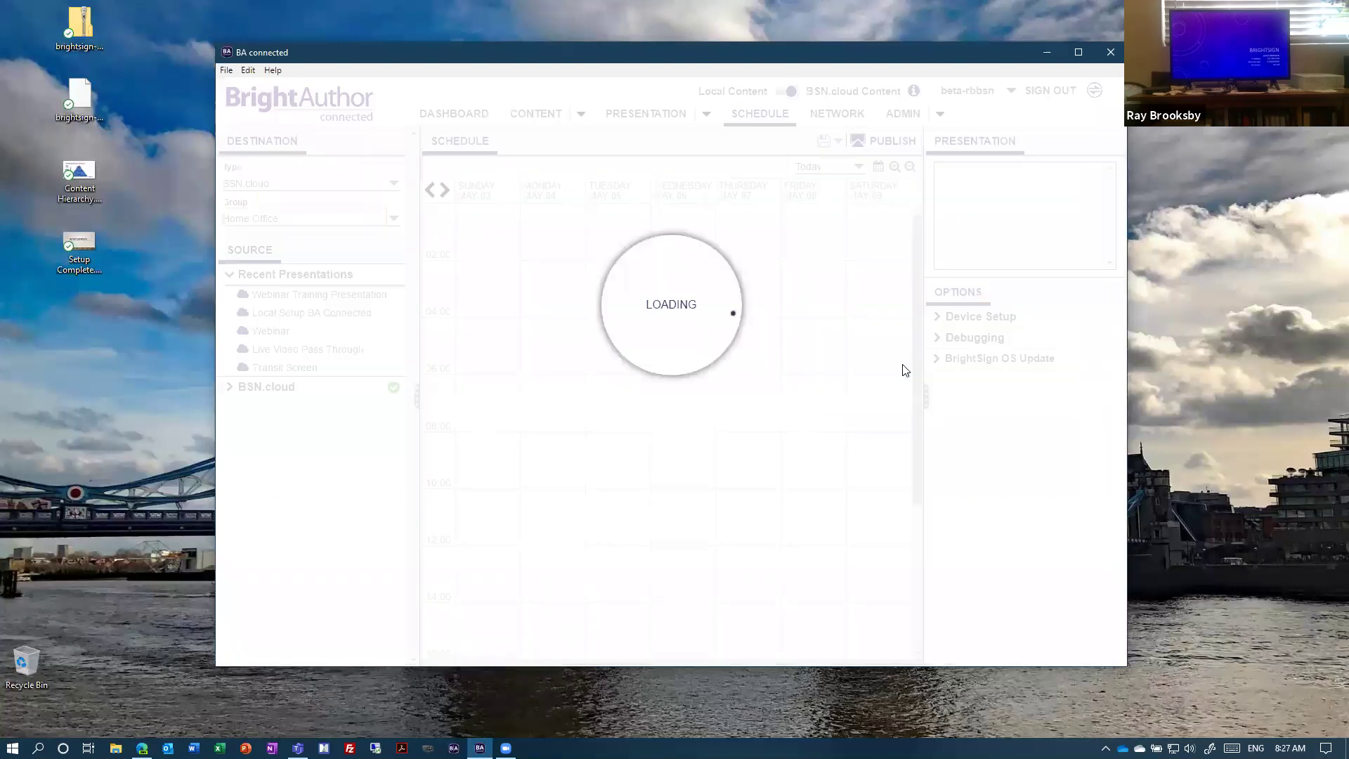
left_click(656, 121)
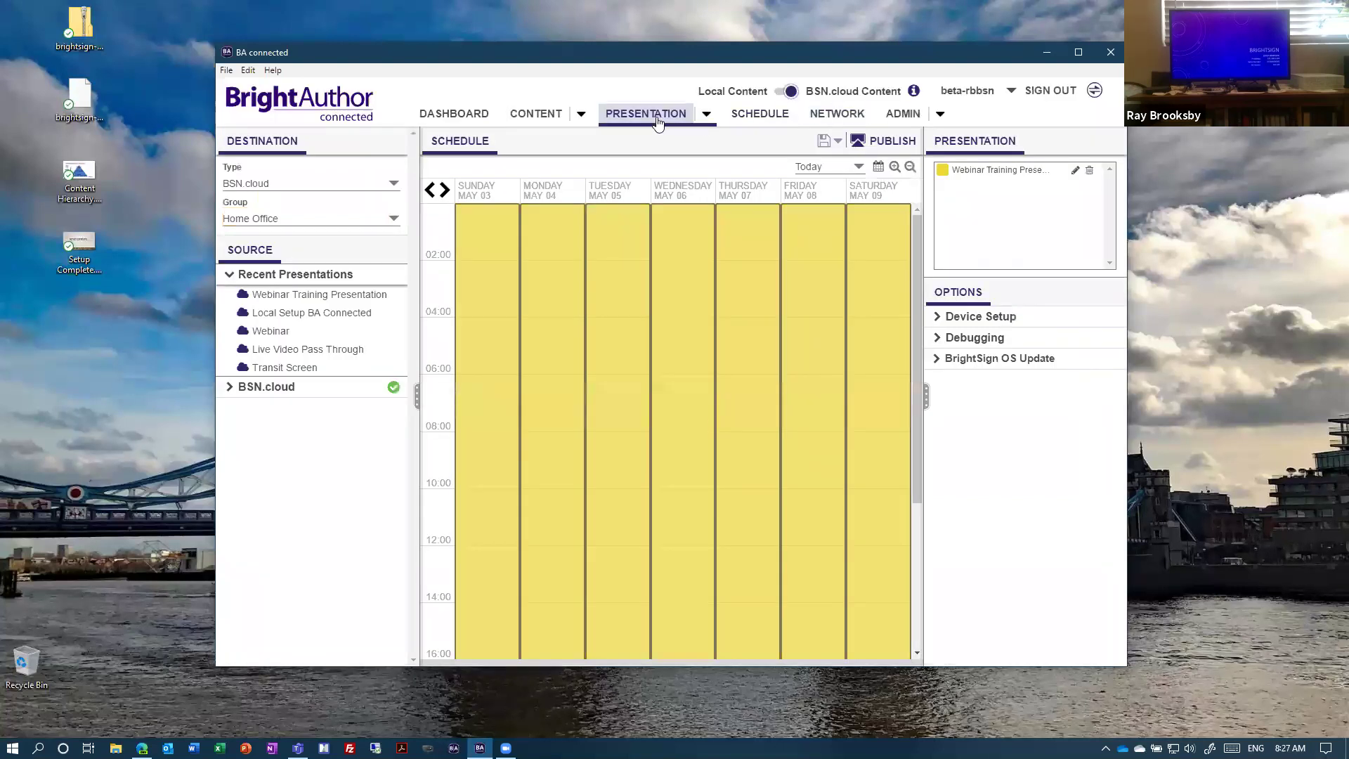
left_click(758, 125)
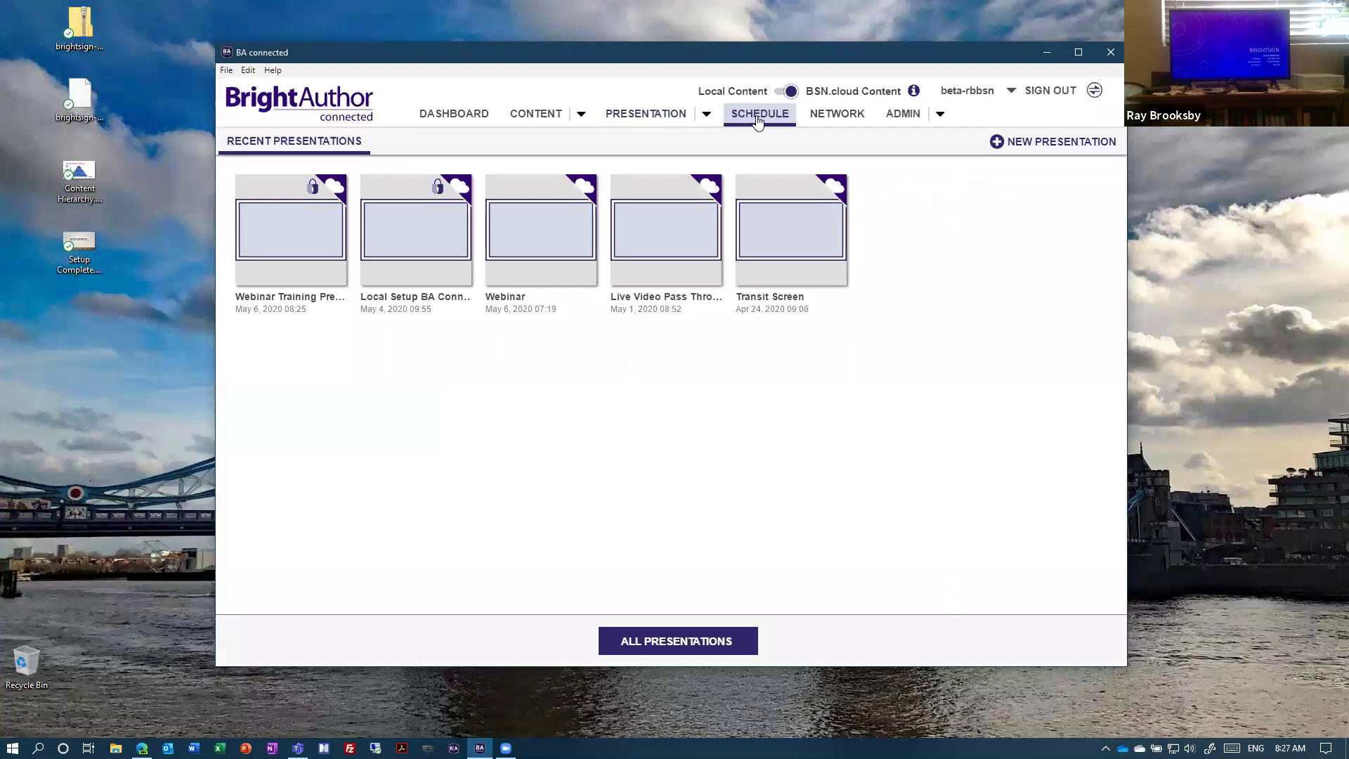
left_click(836, 115)
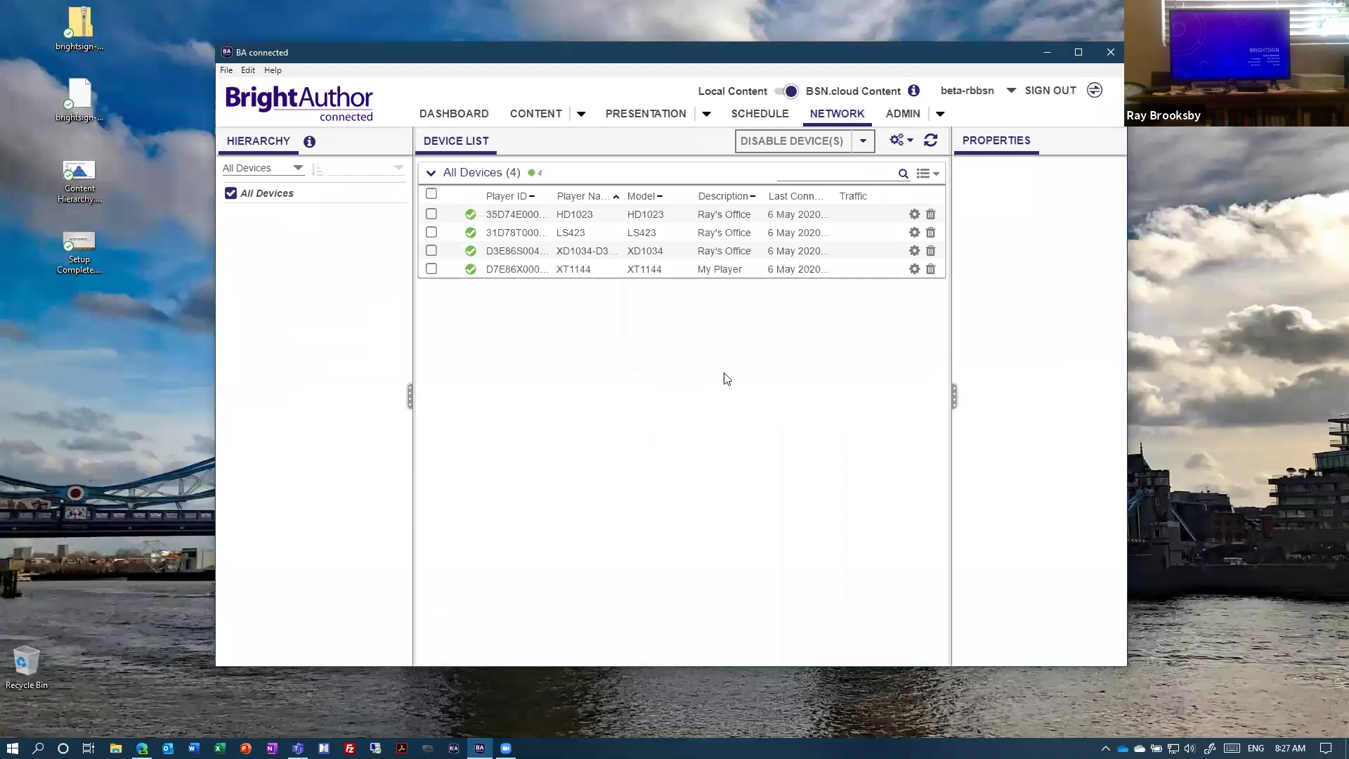
Step: Minimize the desktop app, switch to the Edge browser and open bsn.cloud in a new tab
left_click(1054, 51)
left_click(141, 747)
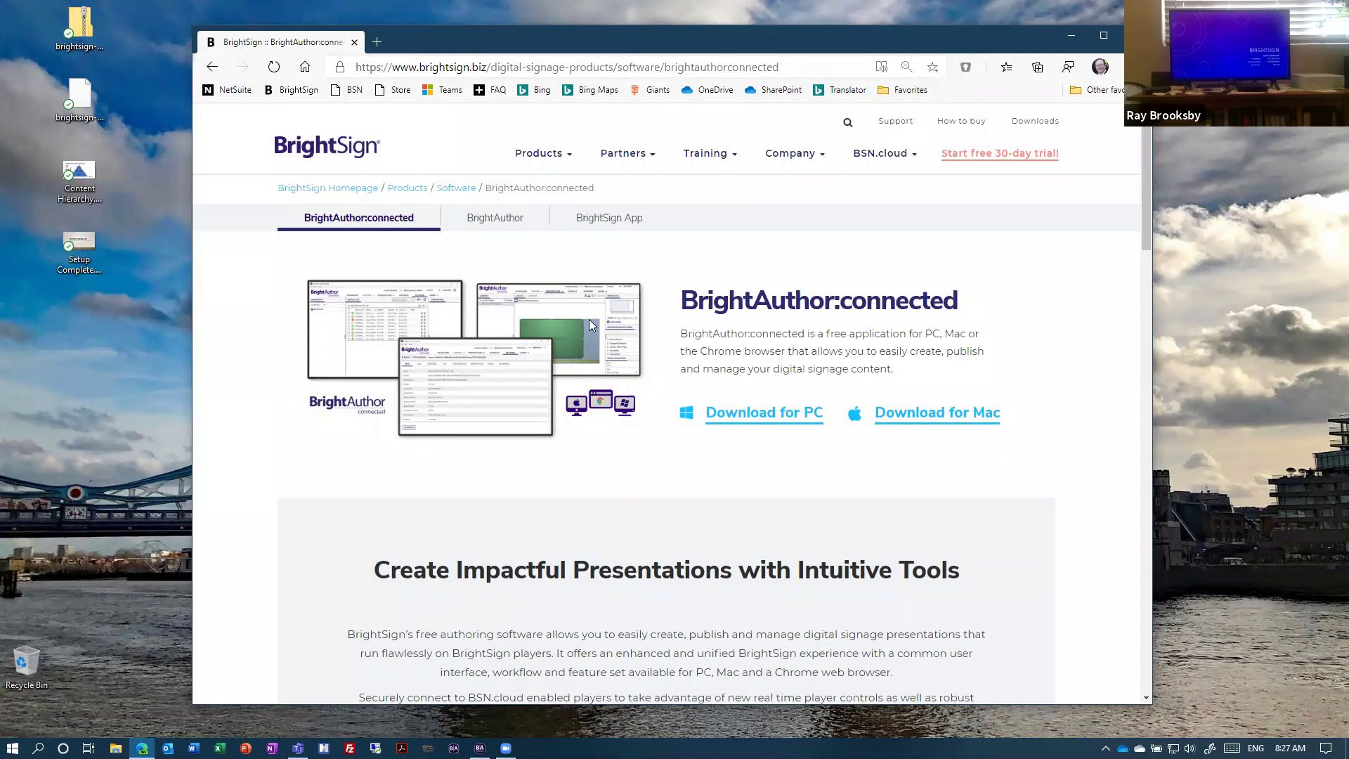
left_click(377, 42)
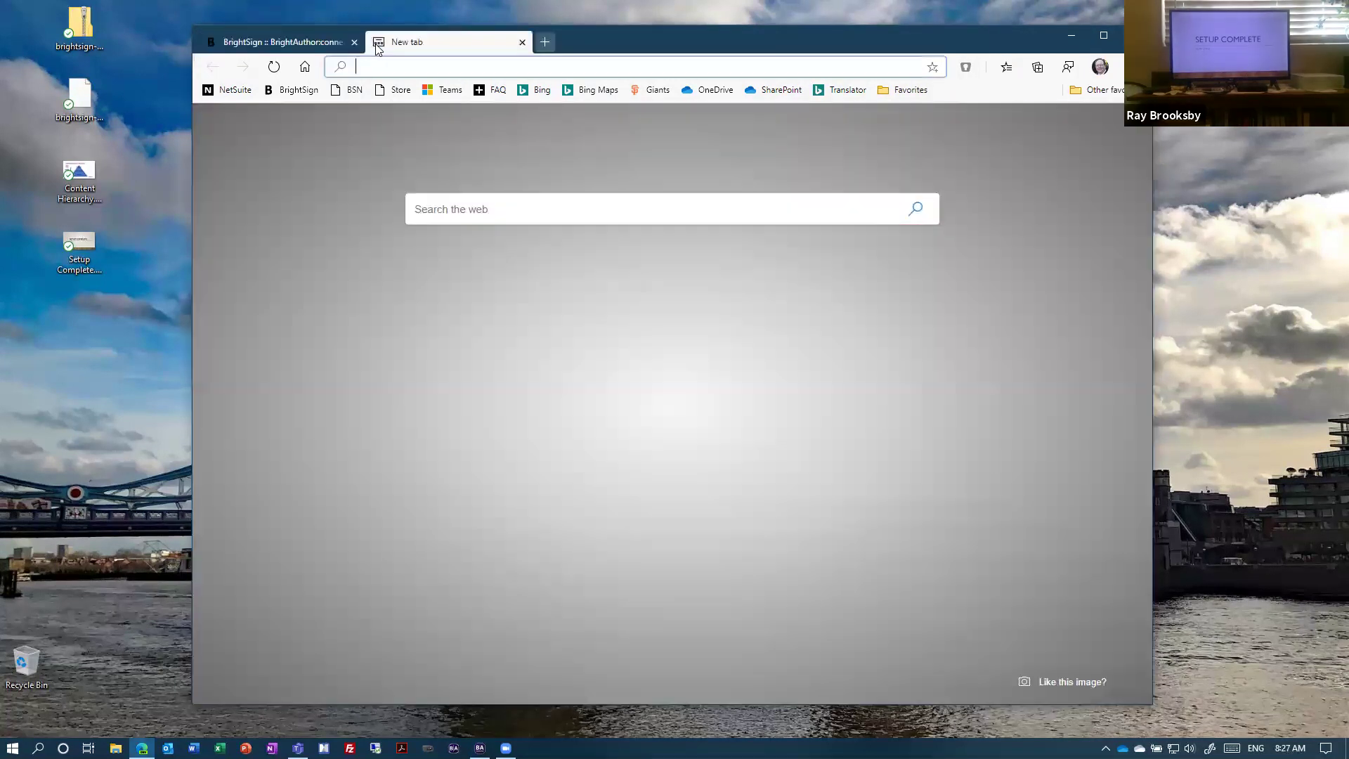
type("bs")
key("Return")
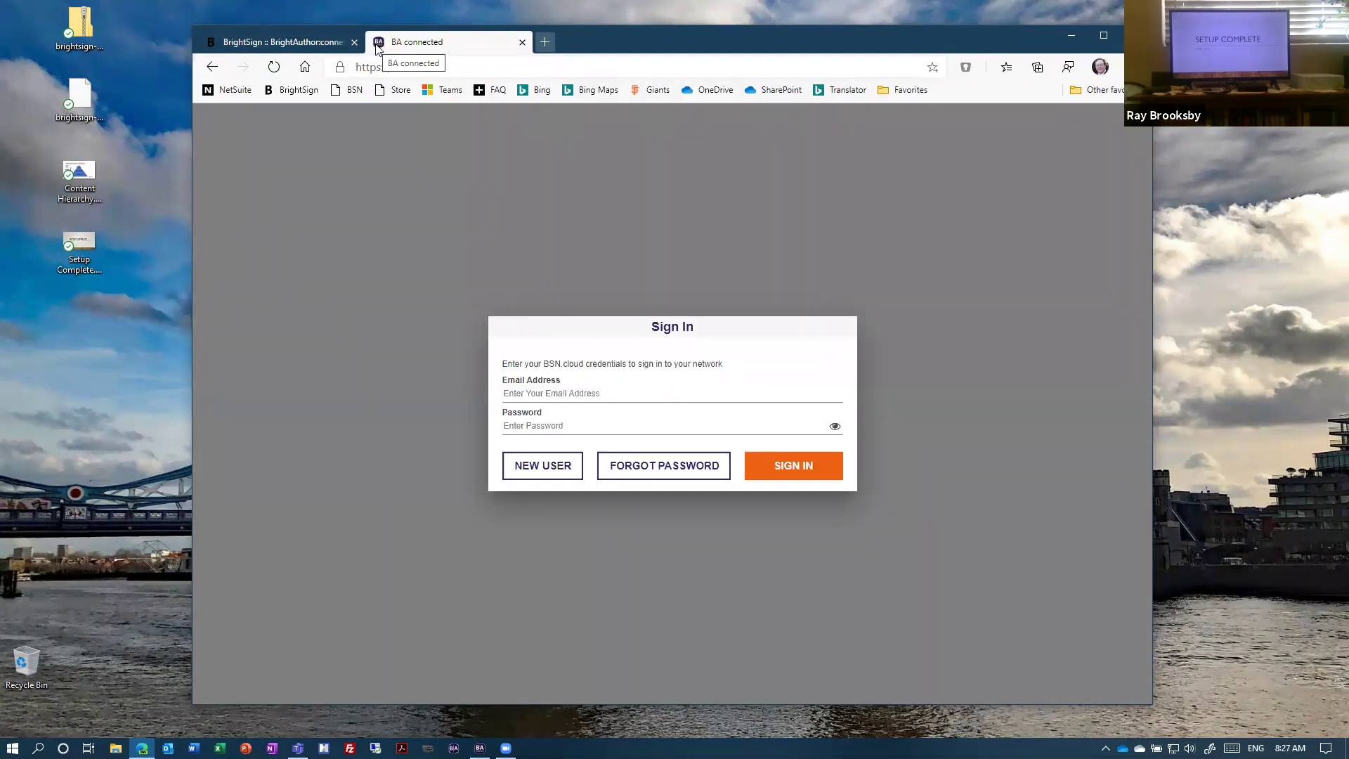
Step: Sign in to the beta-rbbsn network with the saved account credentials, entering the master password to unlock the password manager
left_click(599, 392)
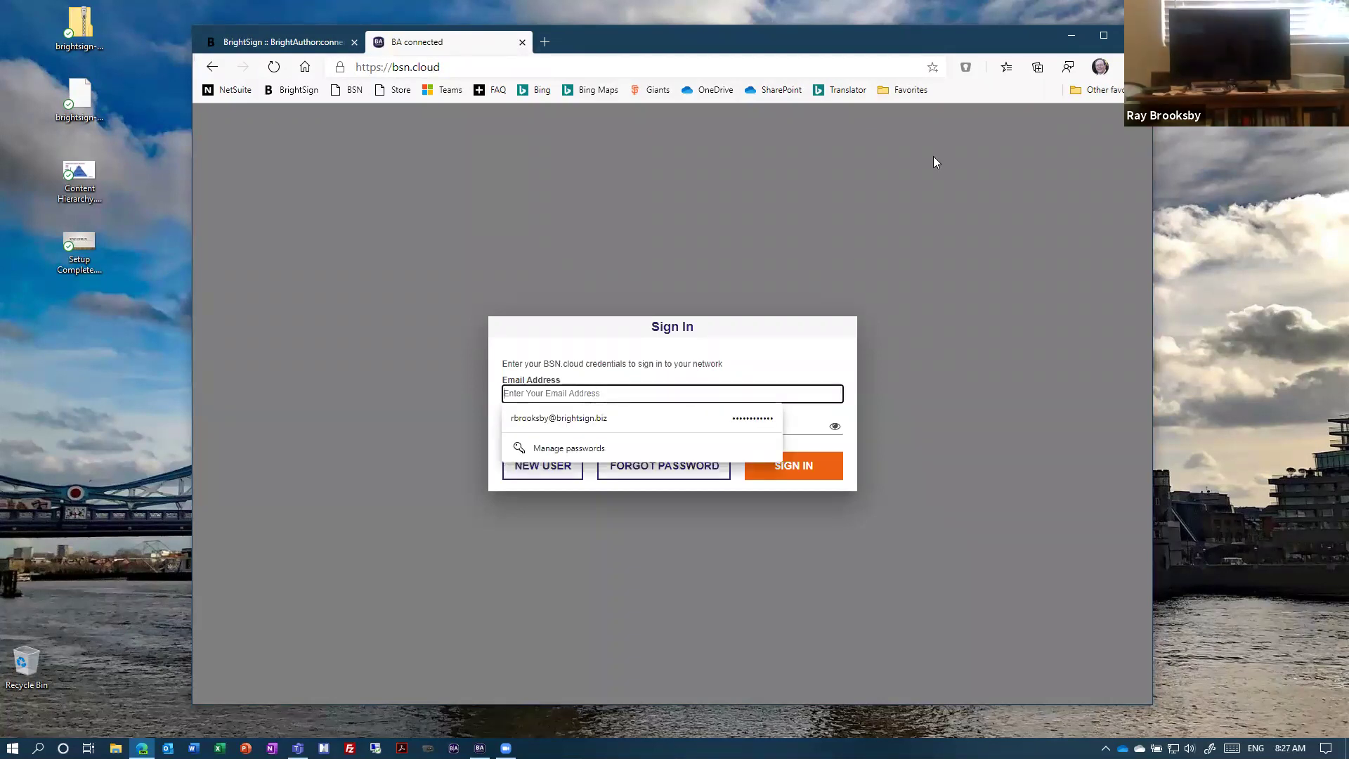
left_click(967, 67)
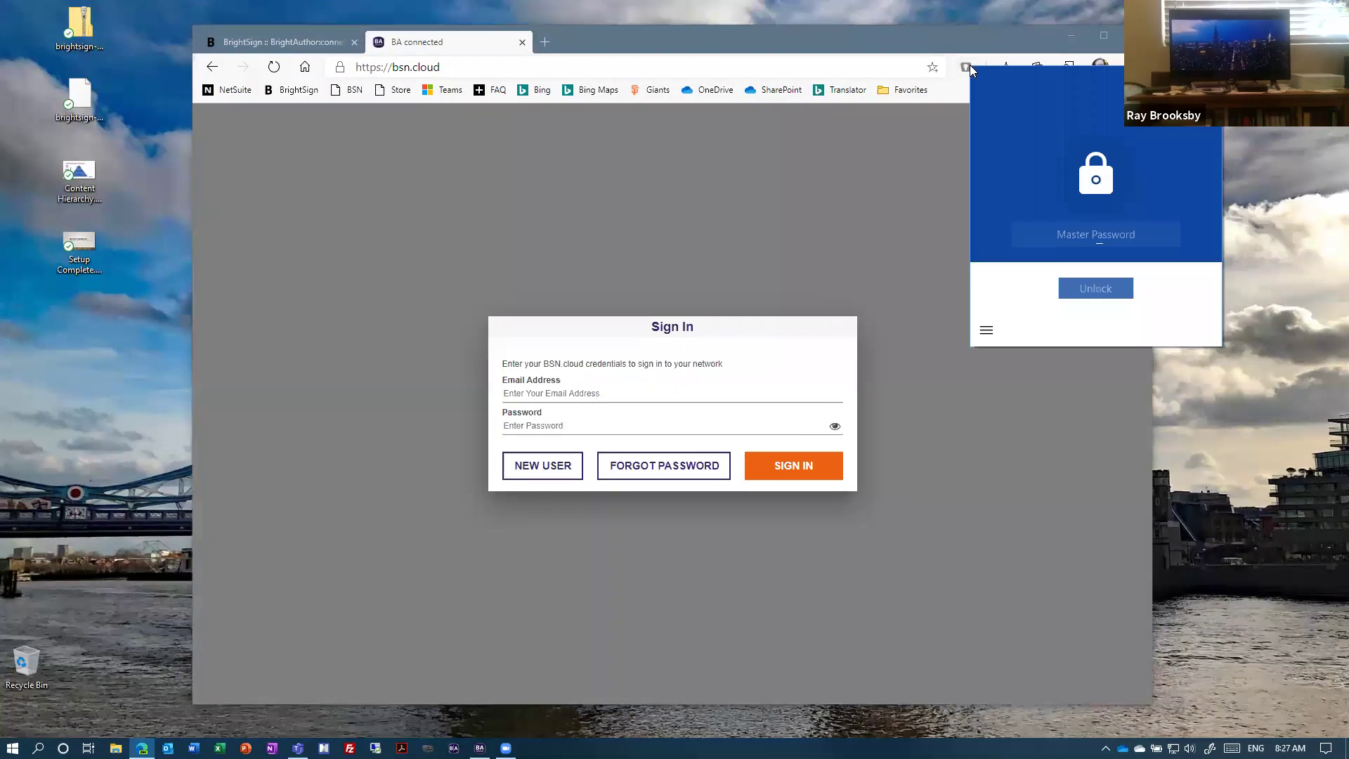
type("••••••")
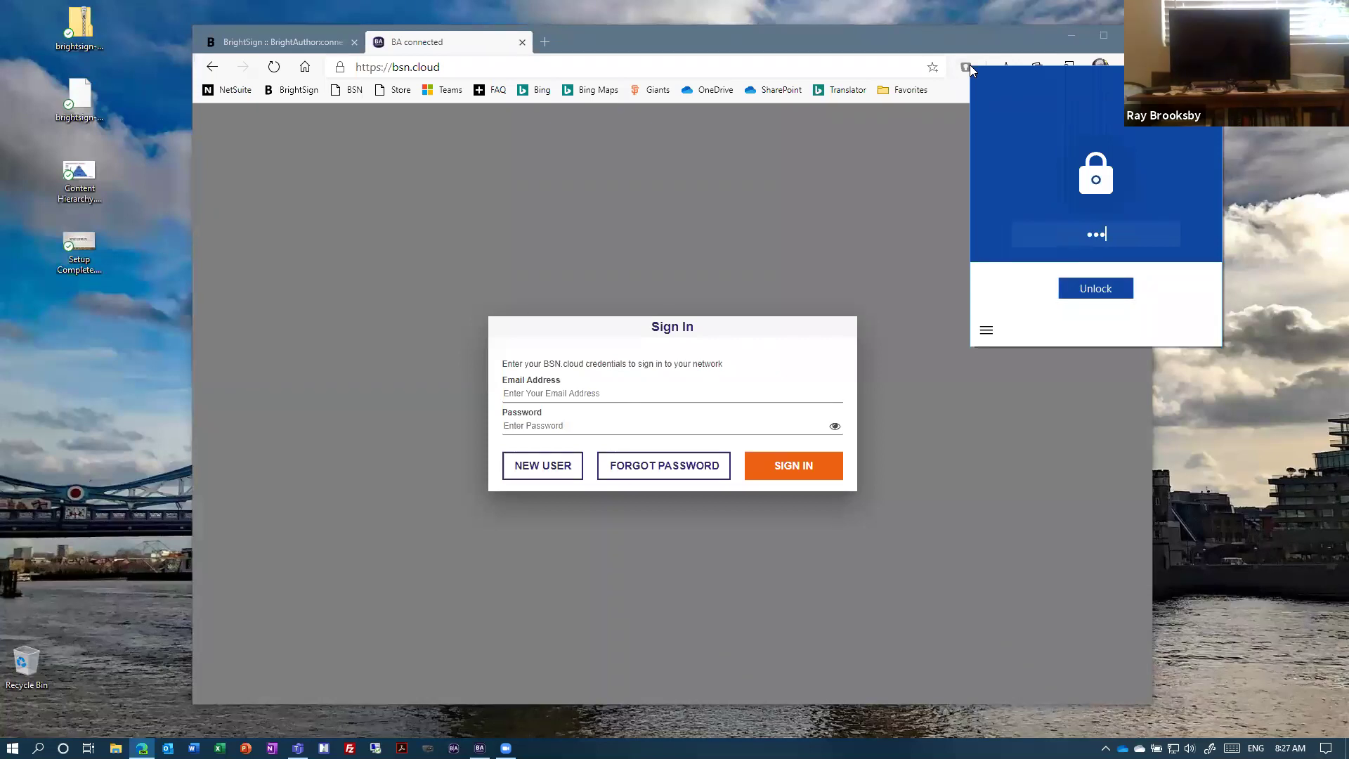
type("••••••")
key("Return")
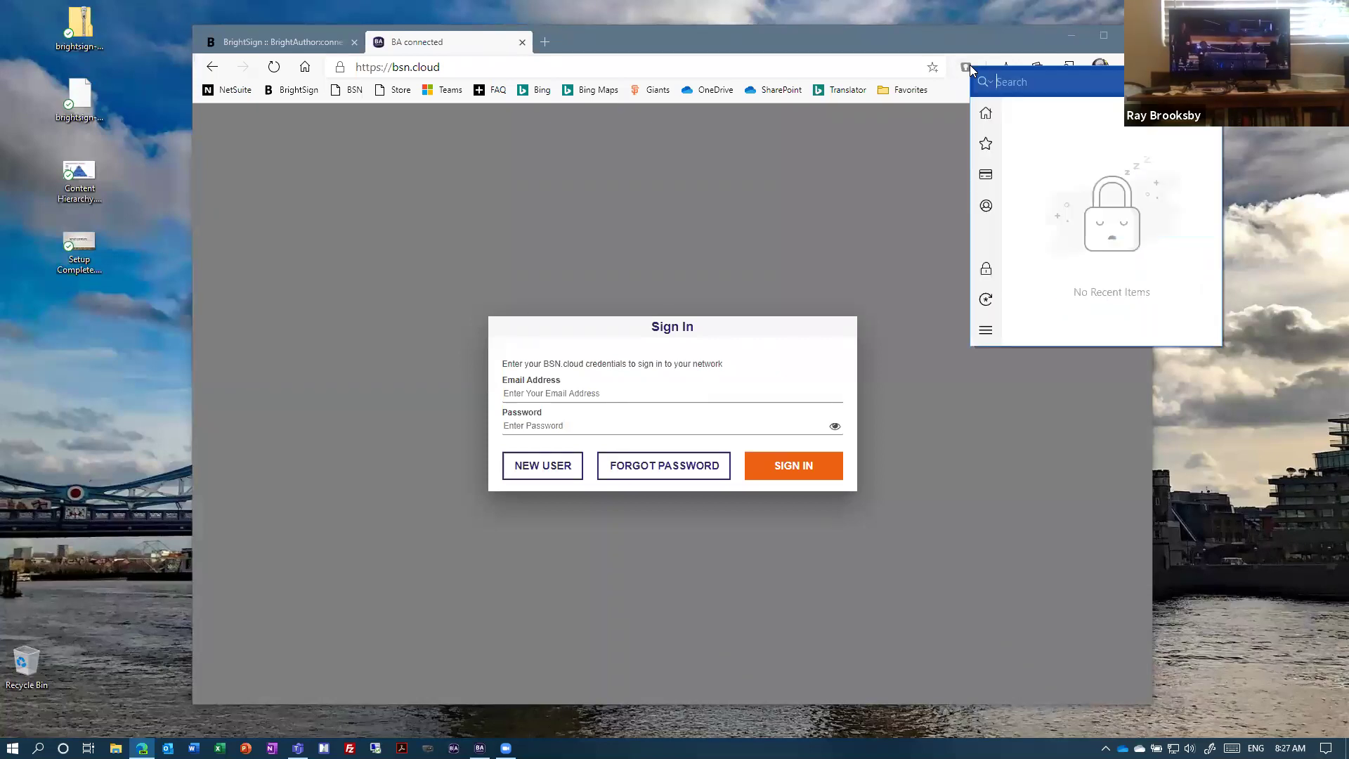
left_click(1079, 160)
key("Return")
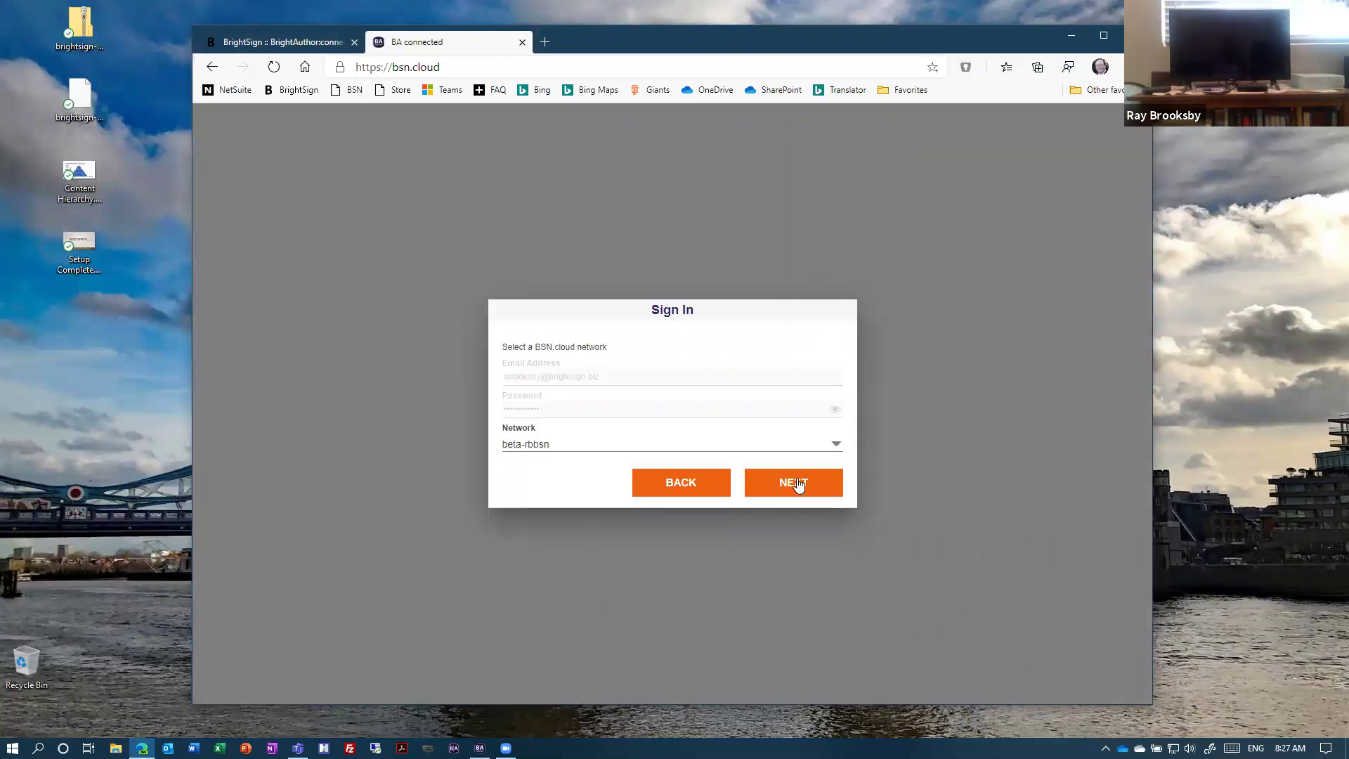
left_click(794, 482)
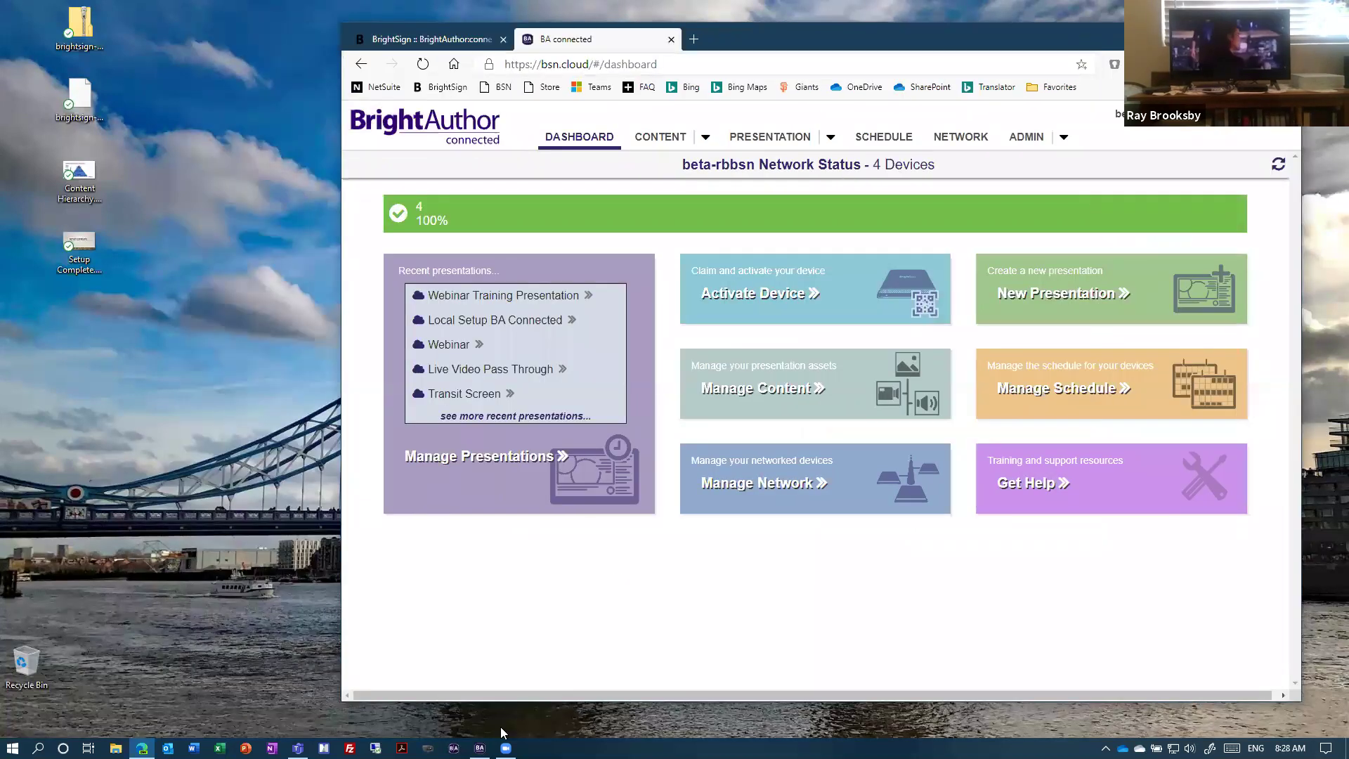
Step: Switch to the desktop BrightAuthor:connected app, show its dashboard and arrange its window and a smaller browser window so they overlap less
left_click(503, 730)
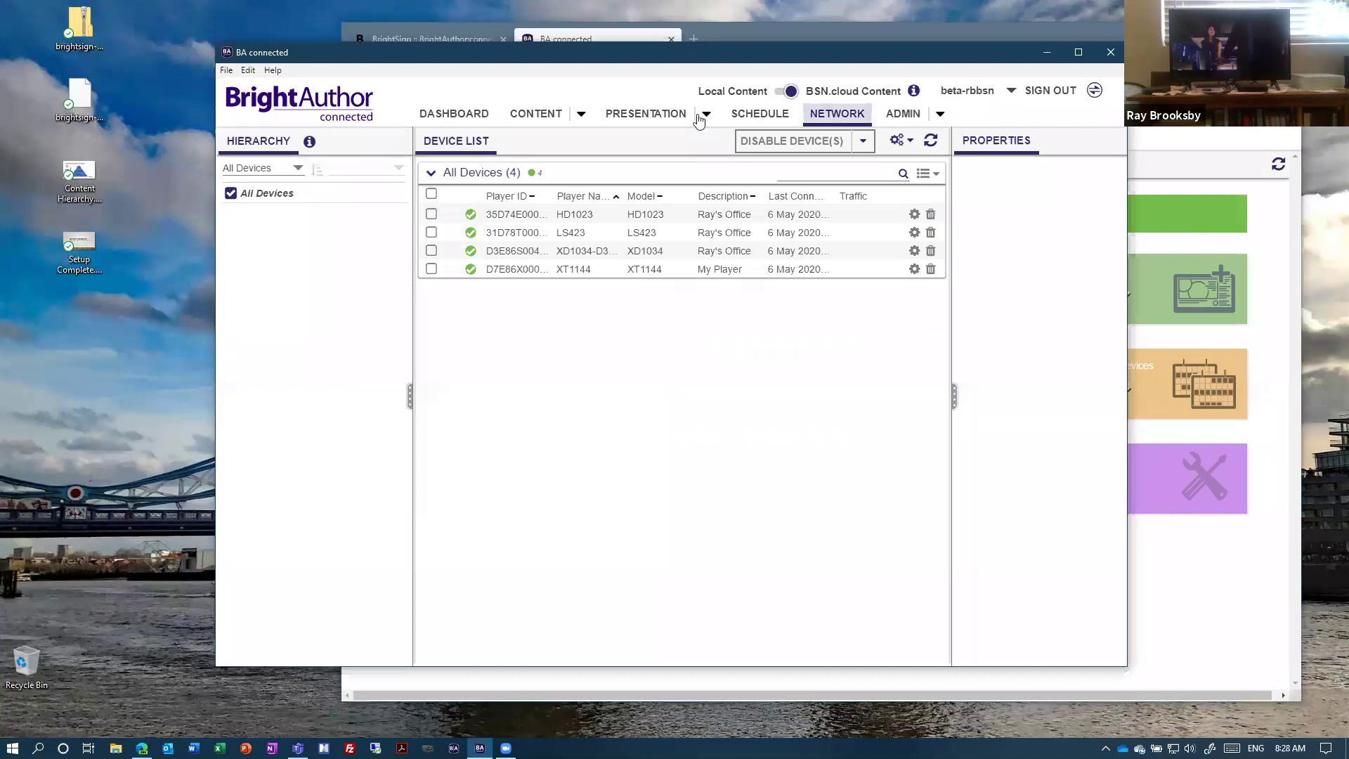
left_click(472, 115)
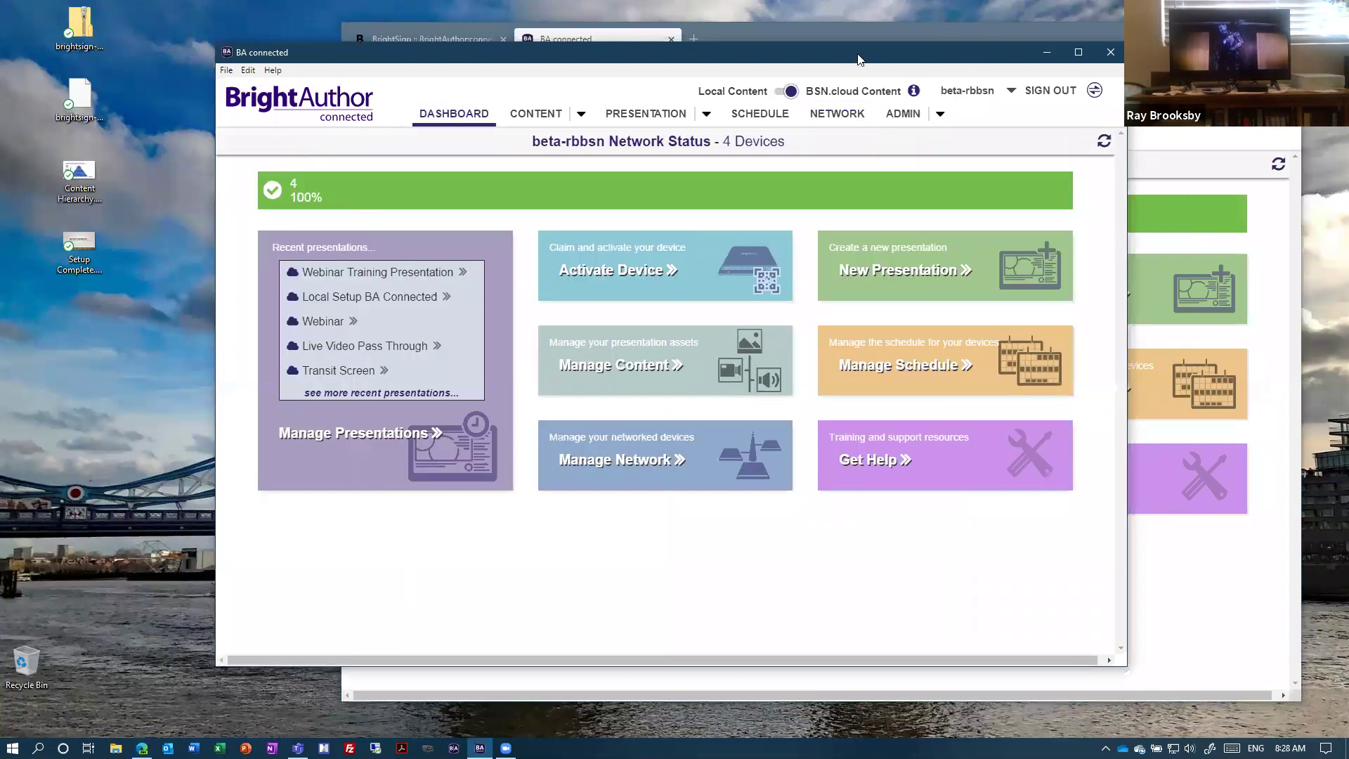
left_click_drag(858, 59, 809, 77)
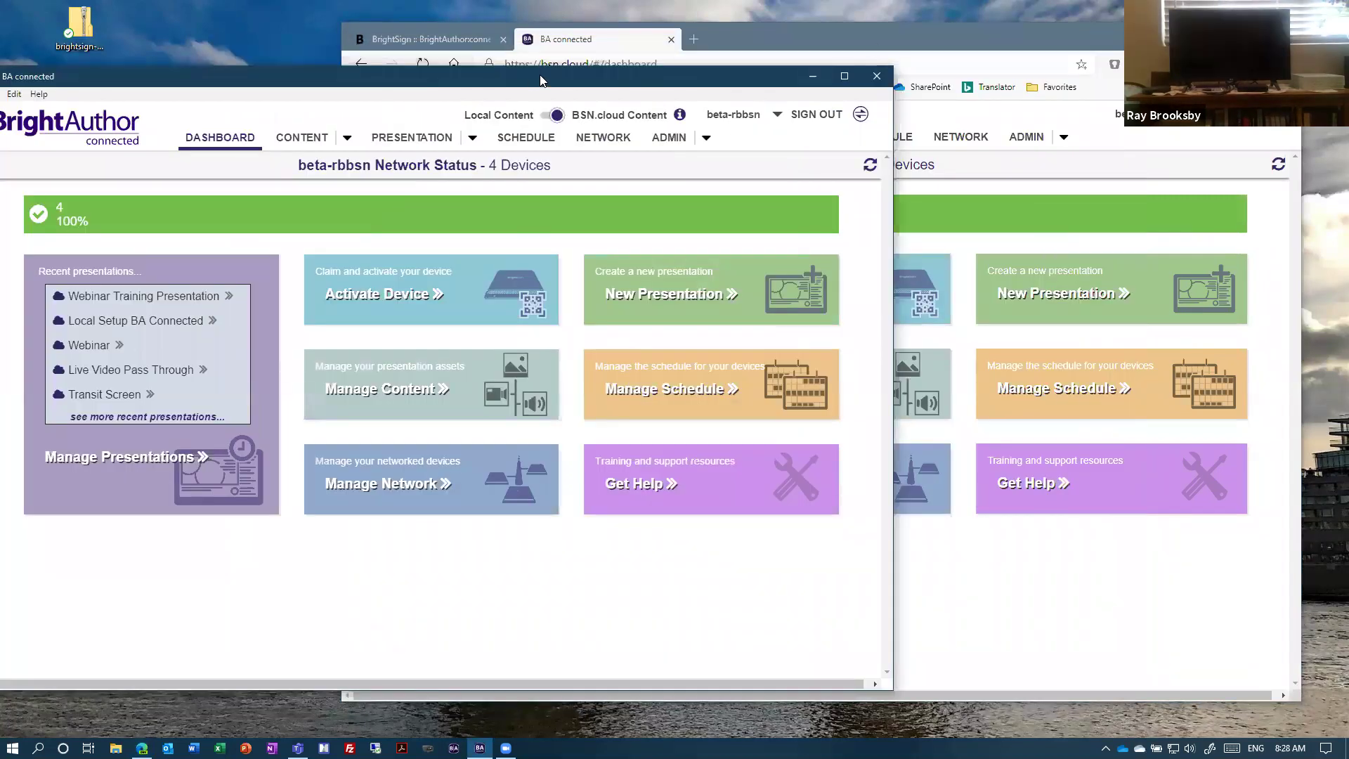
left_click_drag(541, 80, 563, 72)
left_click(787, 35)
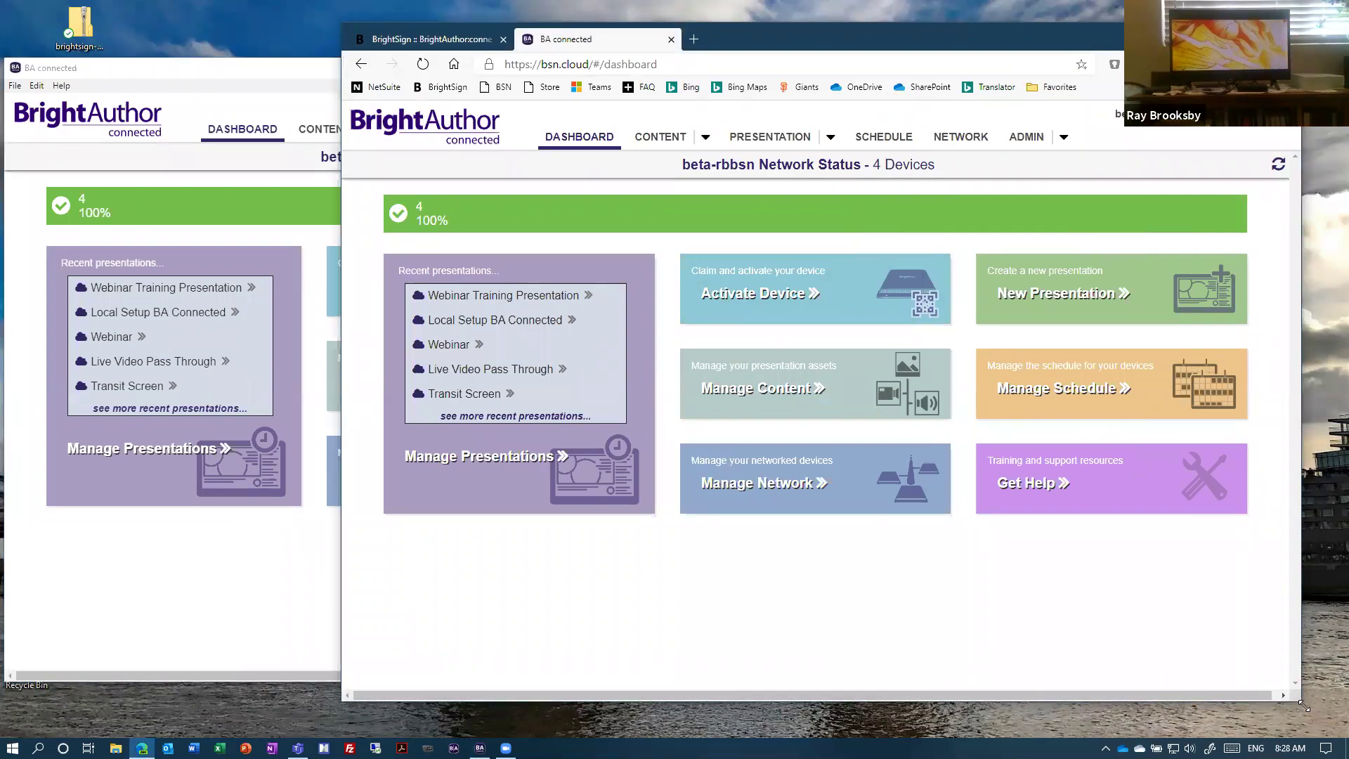
left_click_drag(1303, 705, 1168, 650)
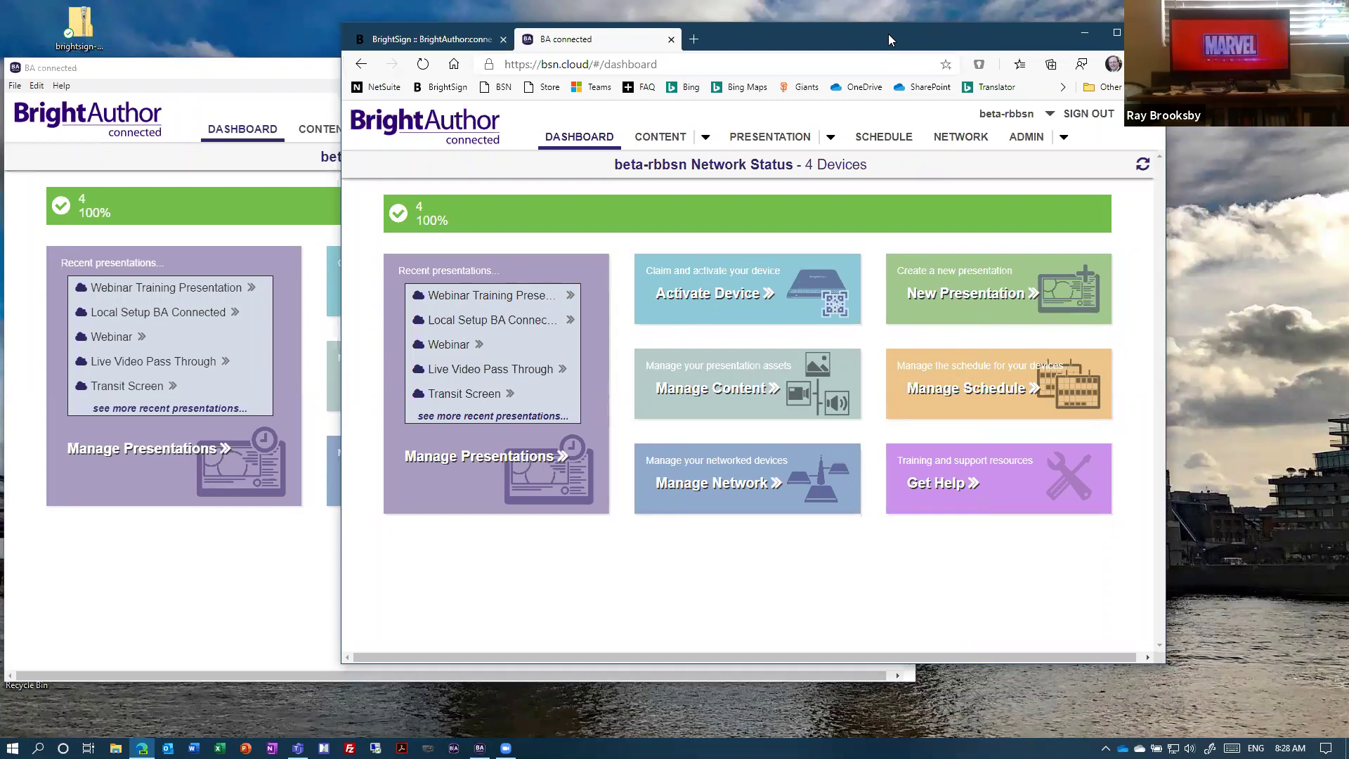
left_click_drag(888, 34, 888, 48)
Step: Compare the dashboards of the desktop and browser versions, ending with the desktop app in front
left_click(424, 71)
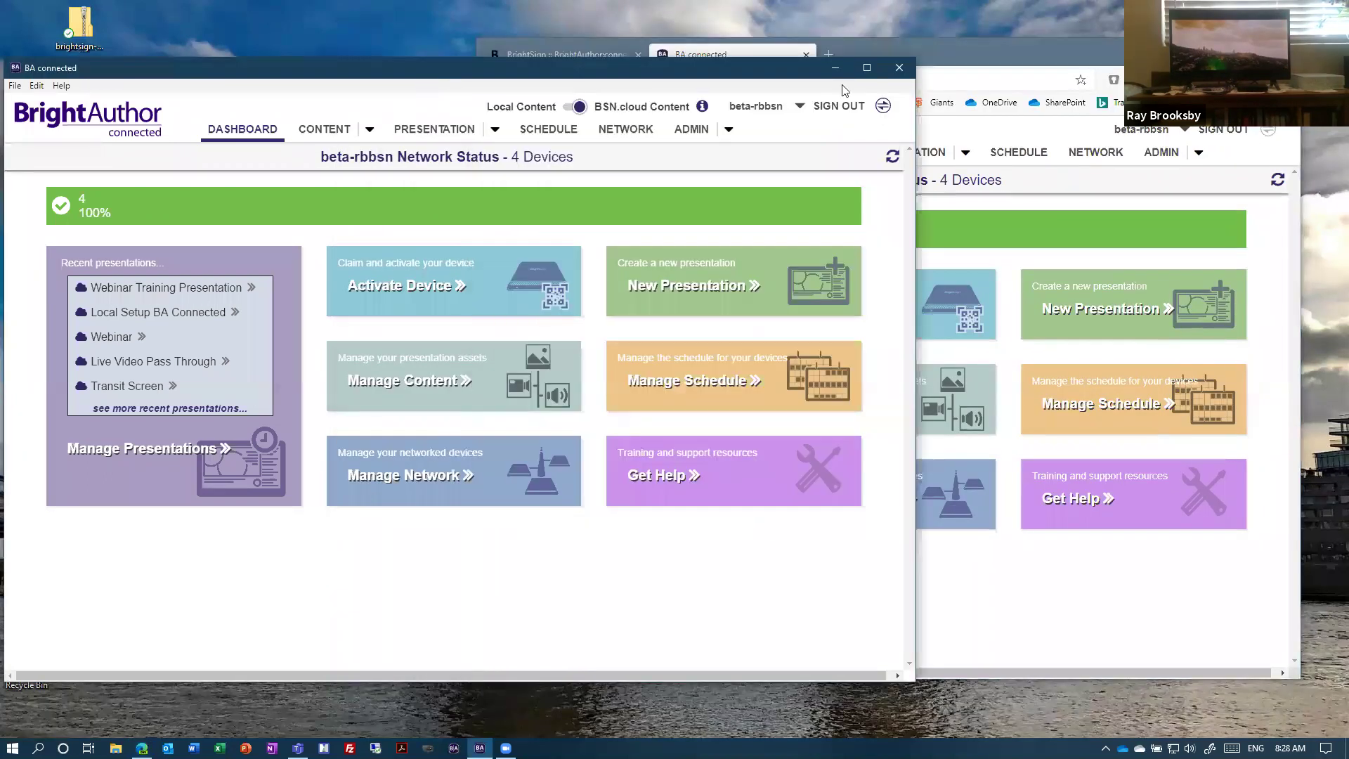
left_click(960, 60)
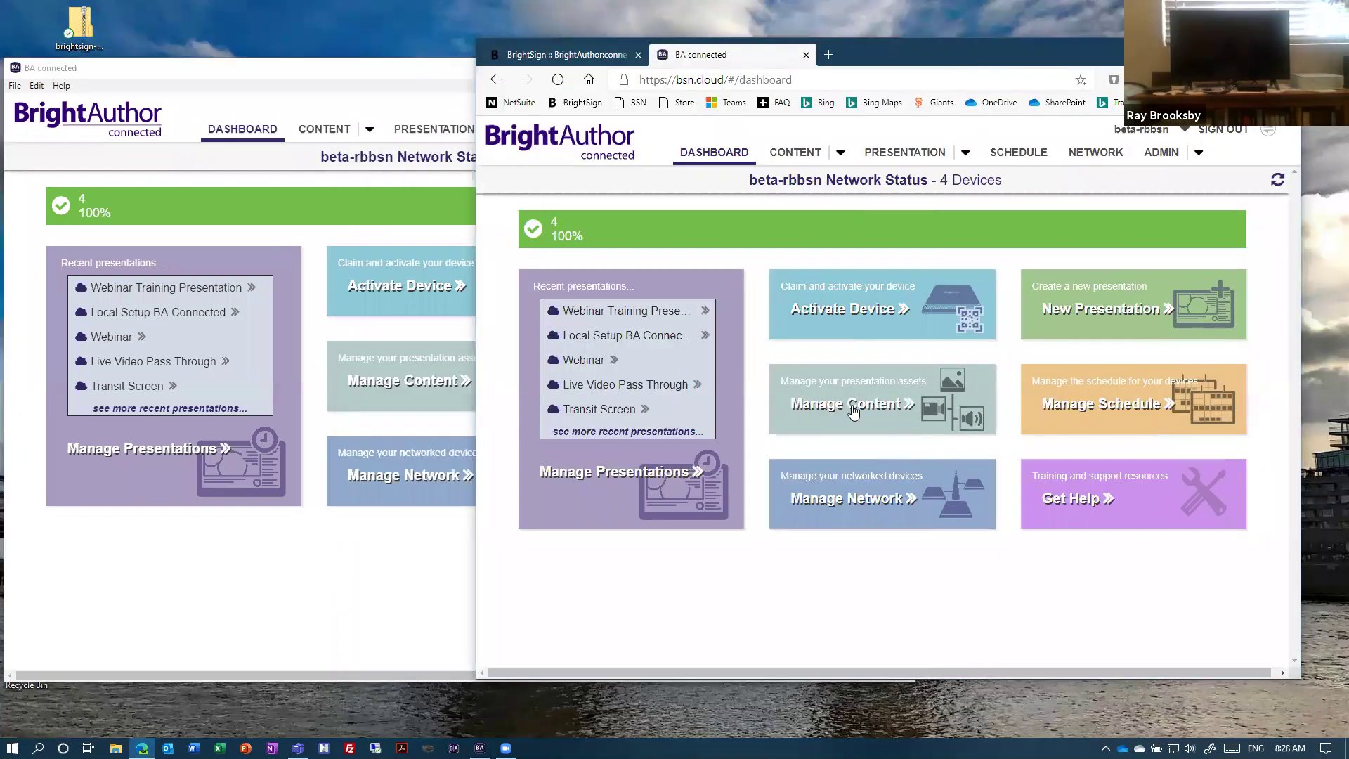
left_click(379, 593)
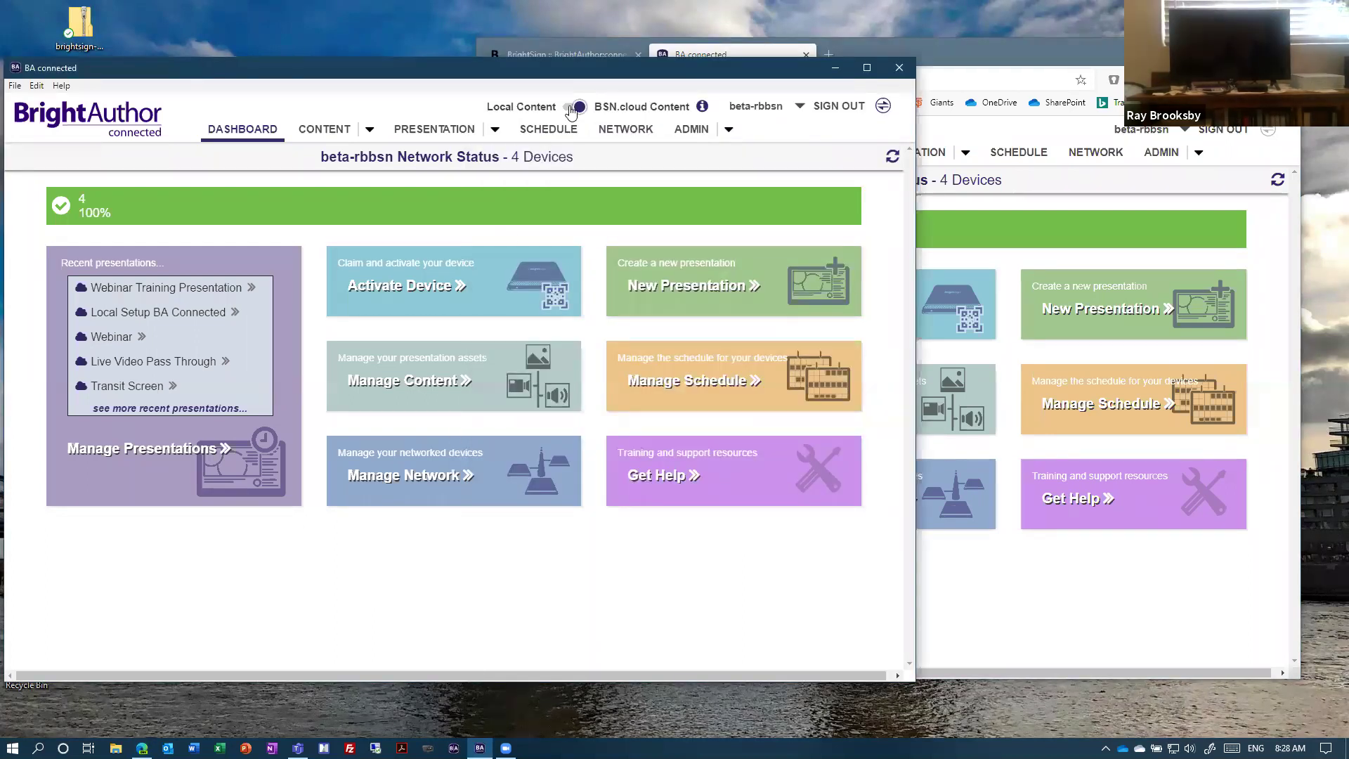
Step: In the bsn.cloud browser version, look over the network device list and the Home Office group's schedule, and return to the dashboard
left_click(959, 57)
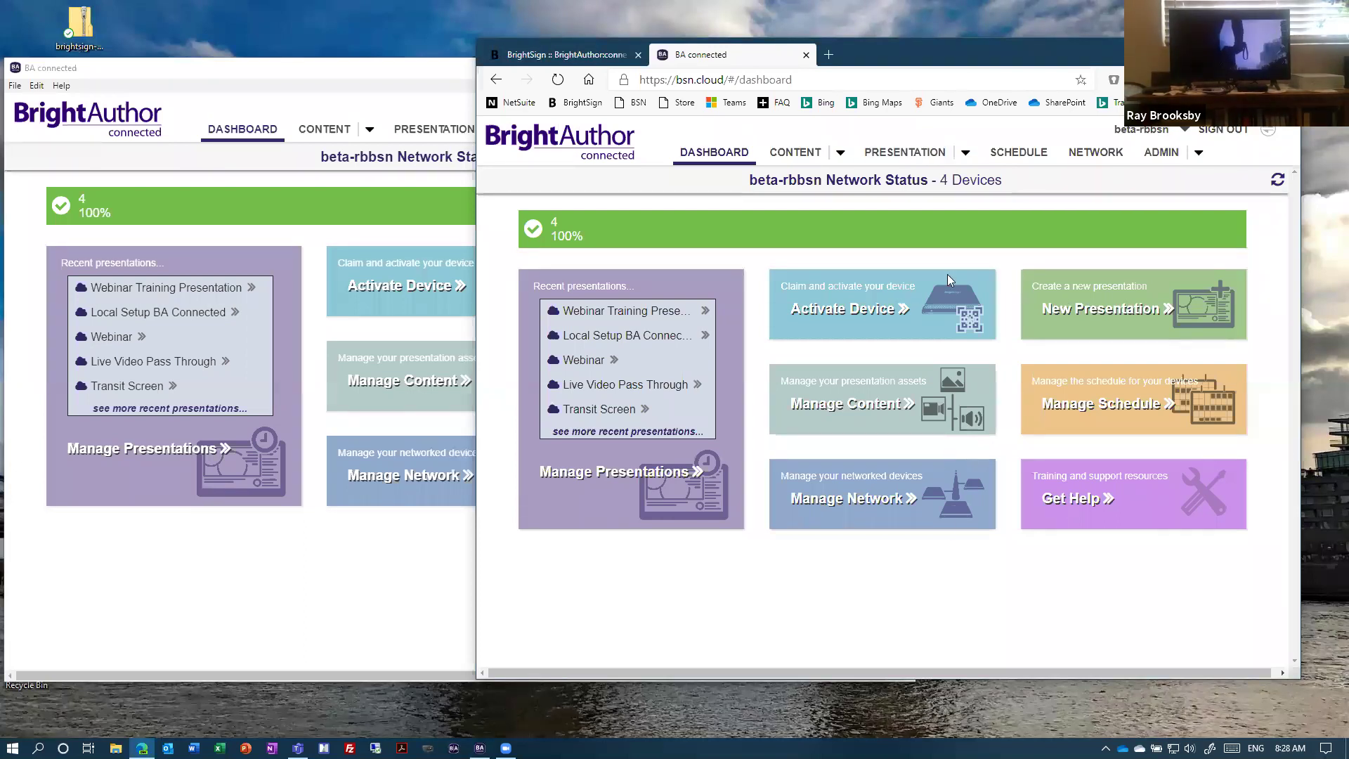
left_click(897, 220)
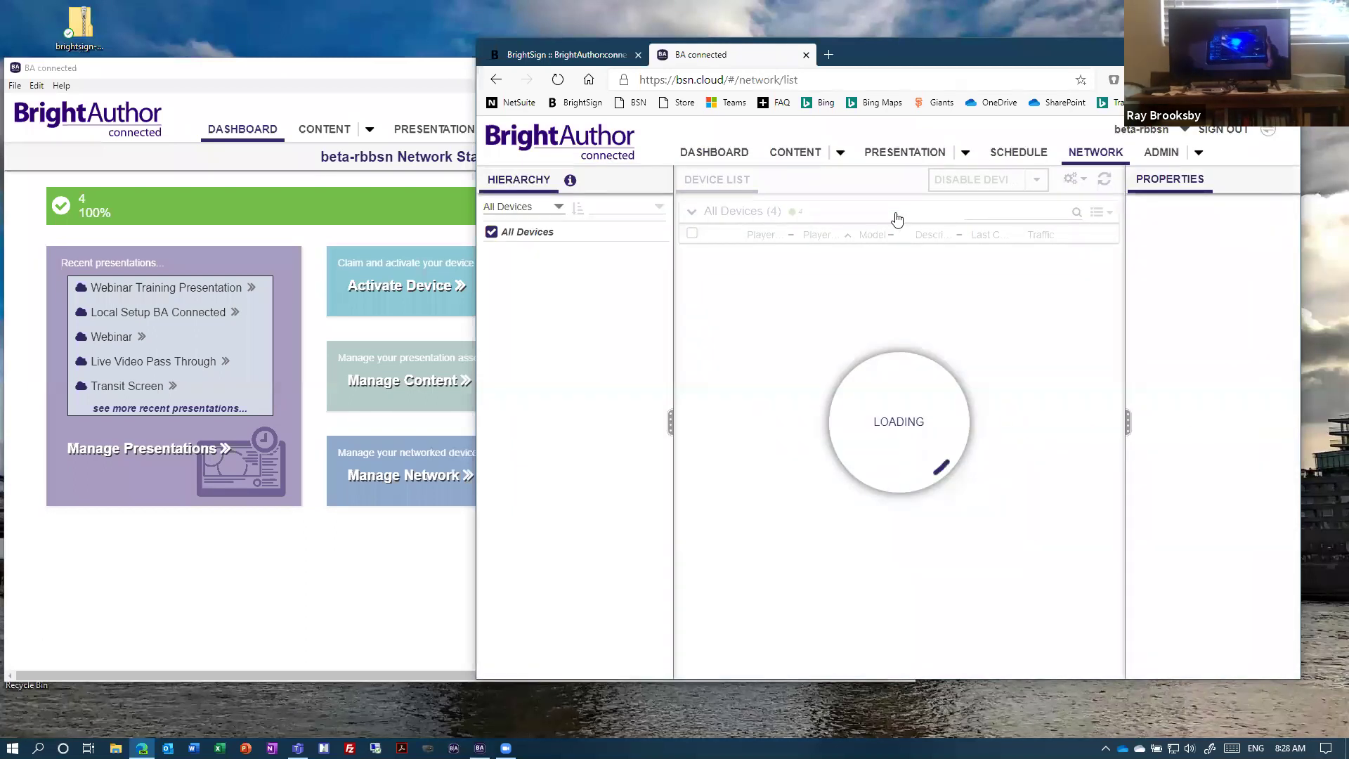
left_click(1020, 153)
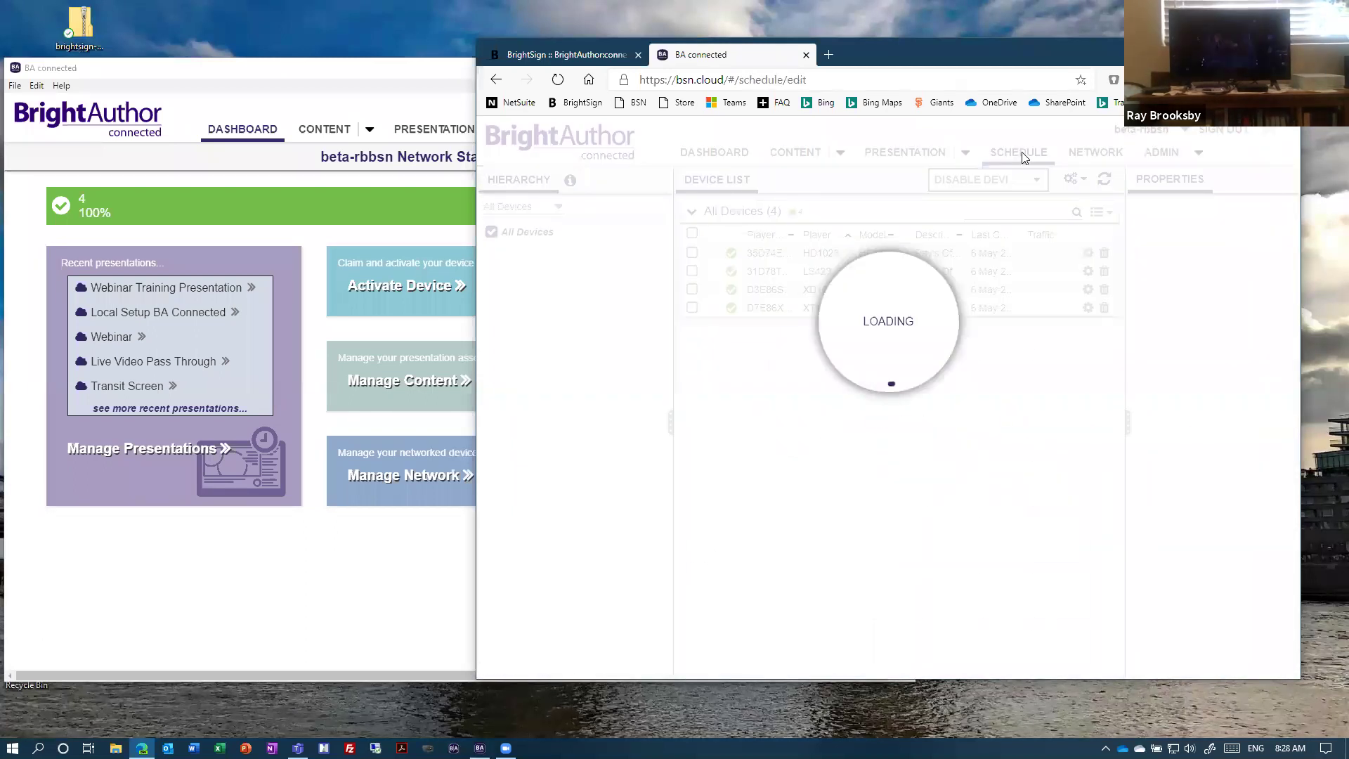
left_click(602, 257)
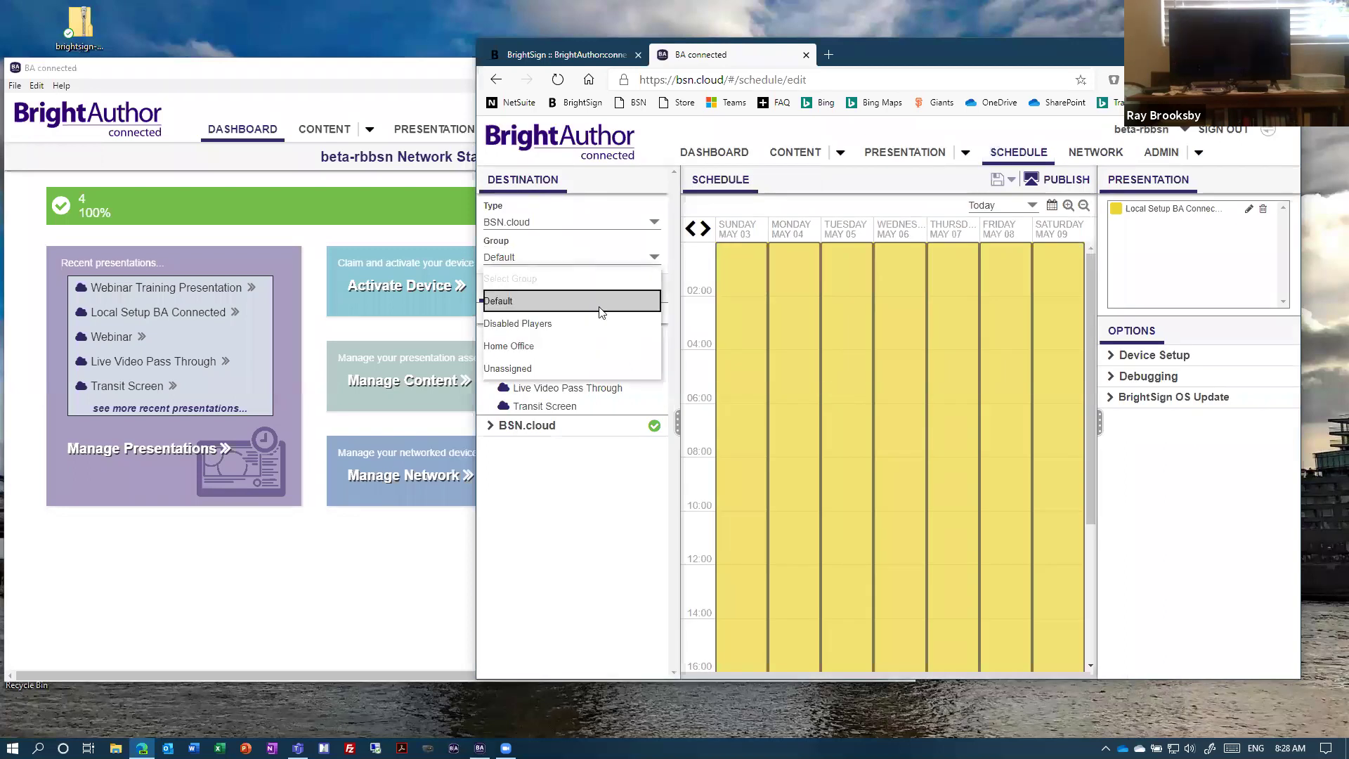
left_click(602, 346)
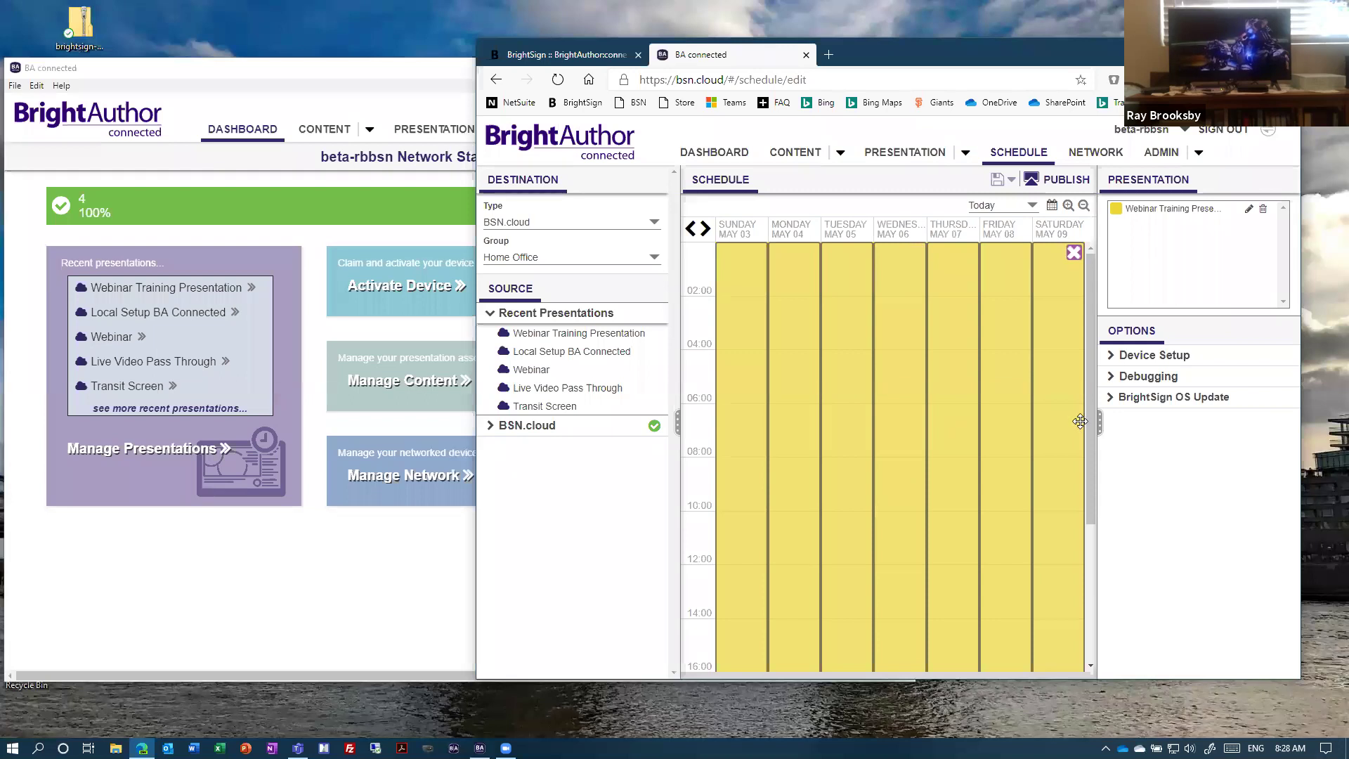
scroll(1090, 552, "down", 3)
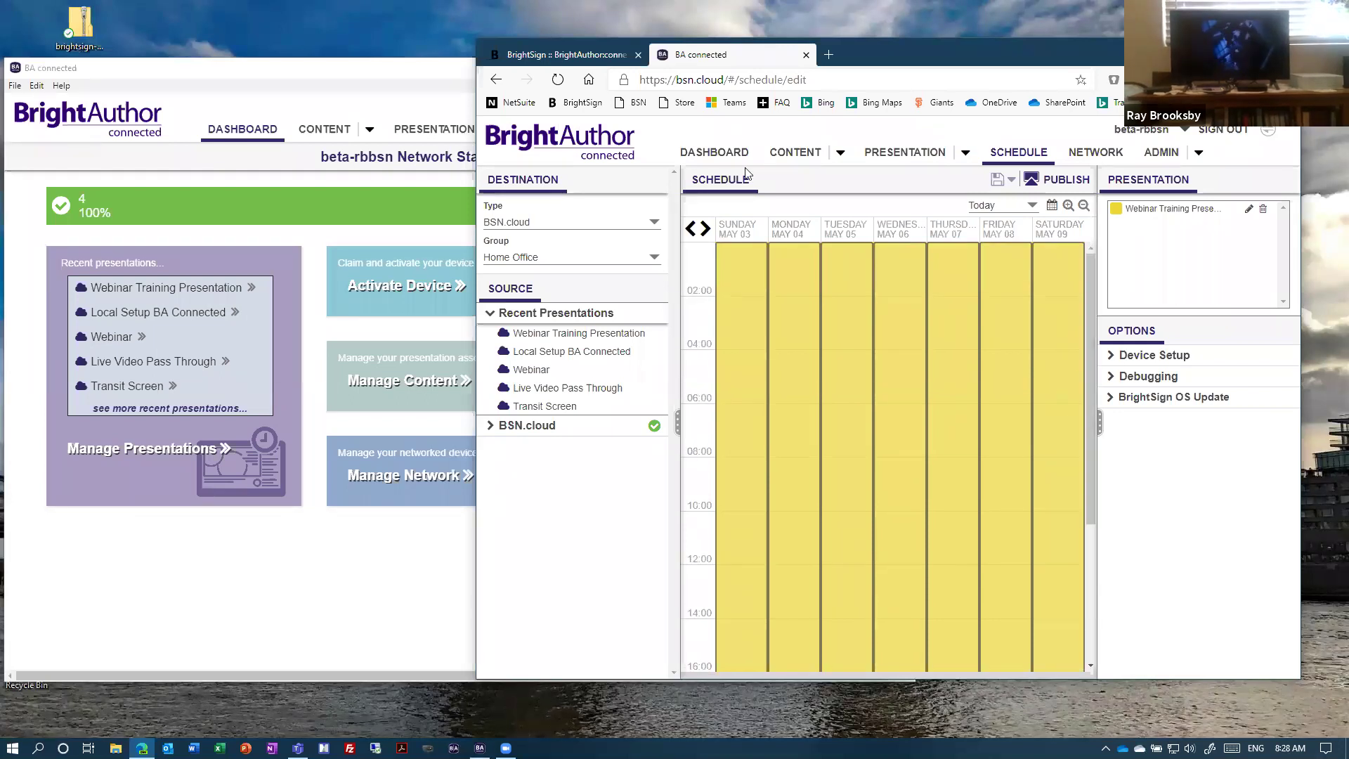
left_click(714, 152)
Step: In the browser version, view the dashboard and device list of the AutomatedVisualSystems network, and switch back to the beta-rbbsn network
left_click(411, 74)
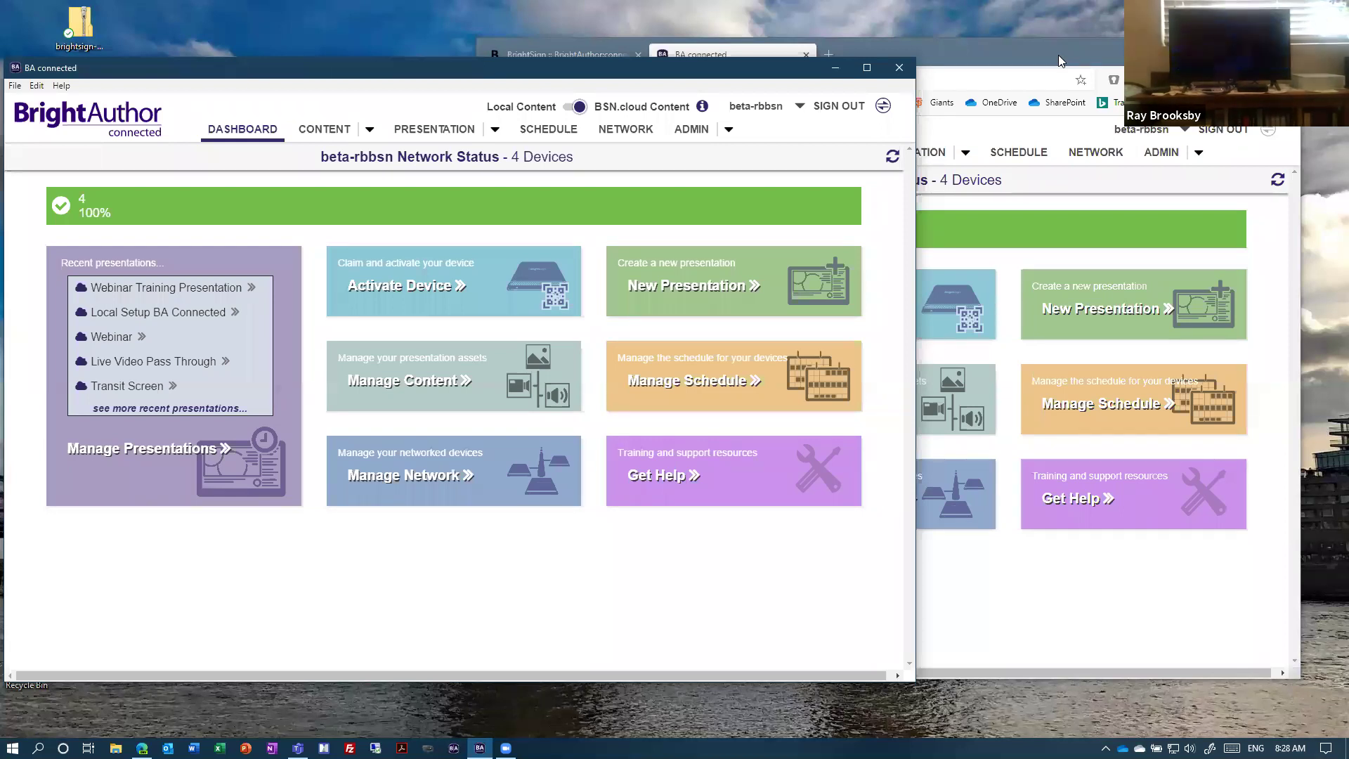
left_click(961, 46)
left_click(1141, 131)
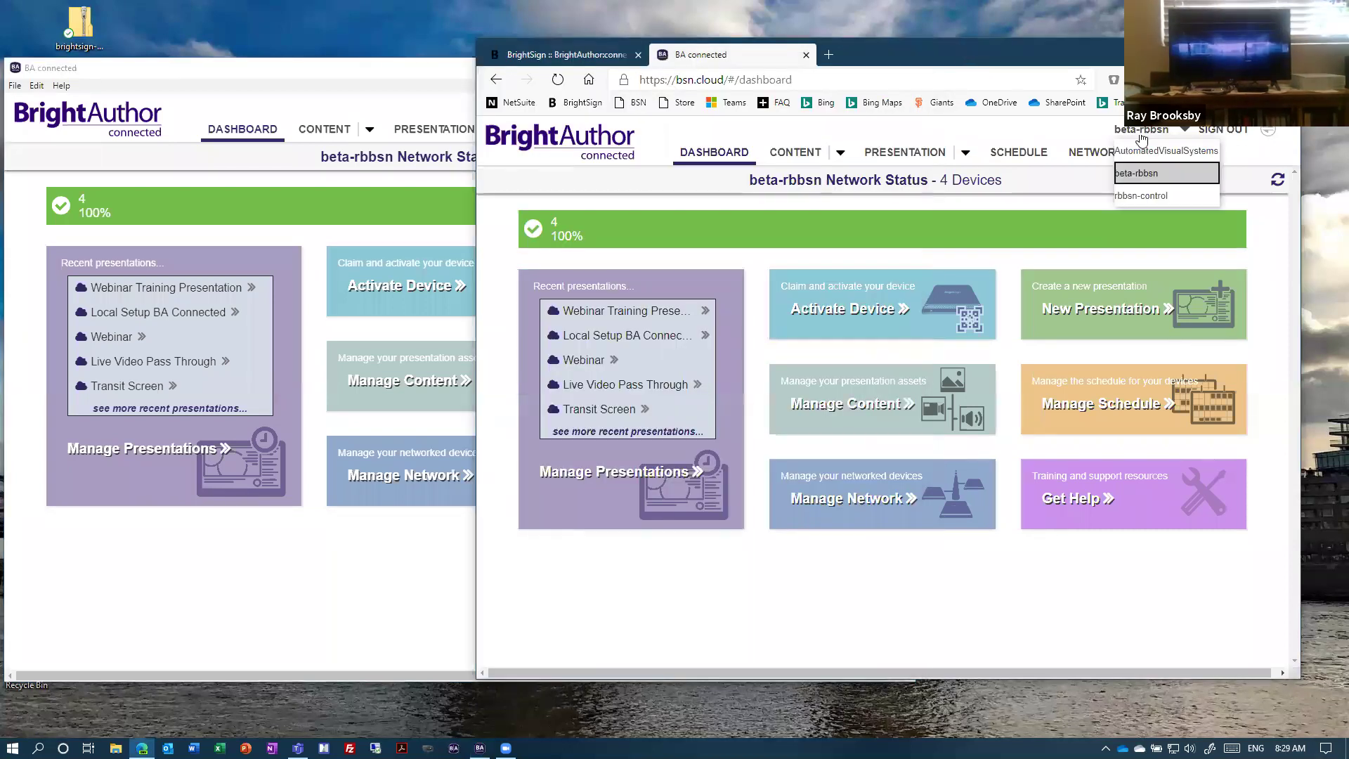
left_click(1152, 150)
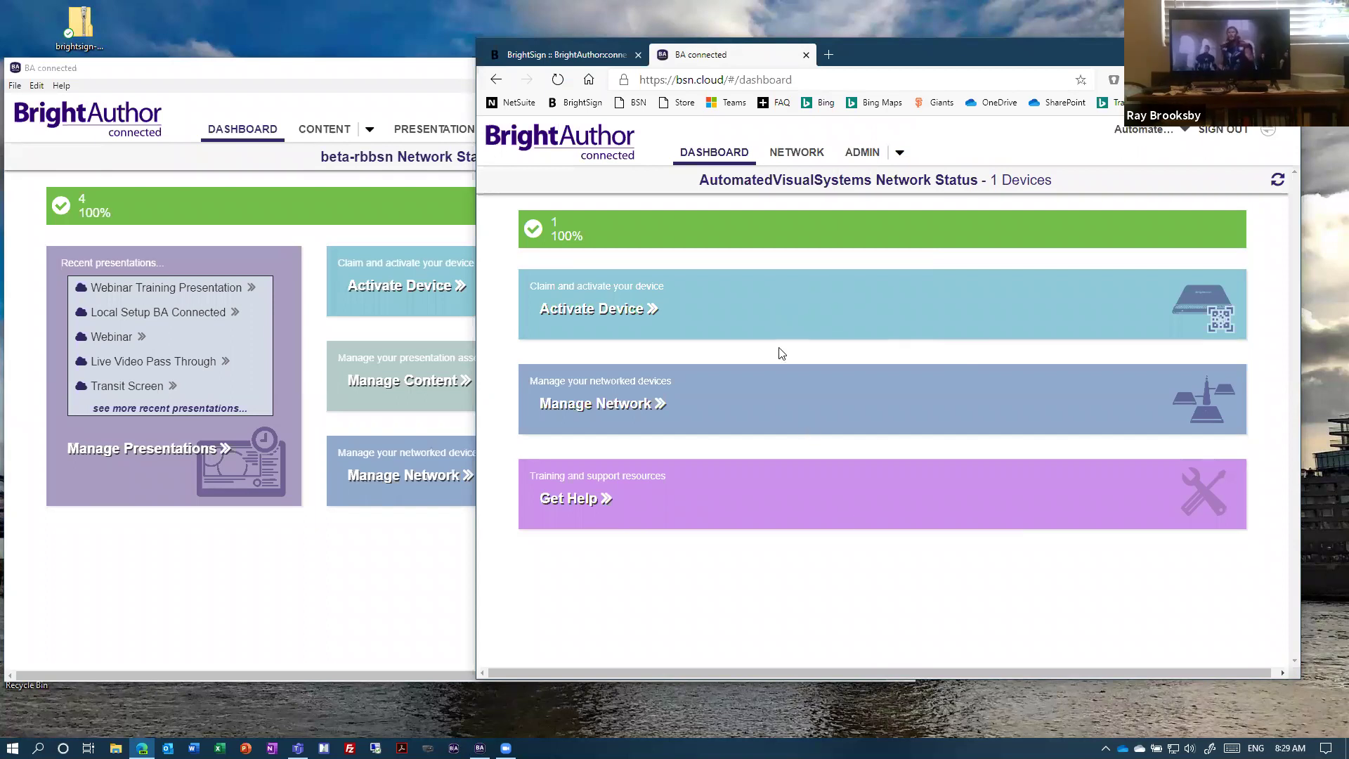
left_click(775, 221)
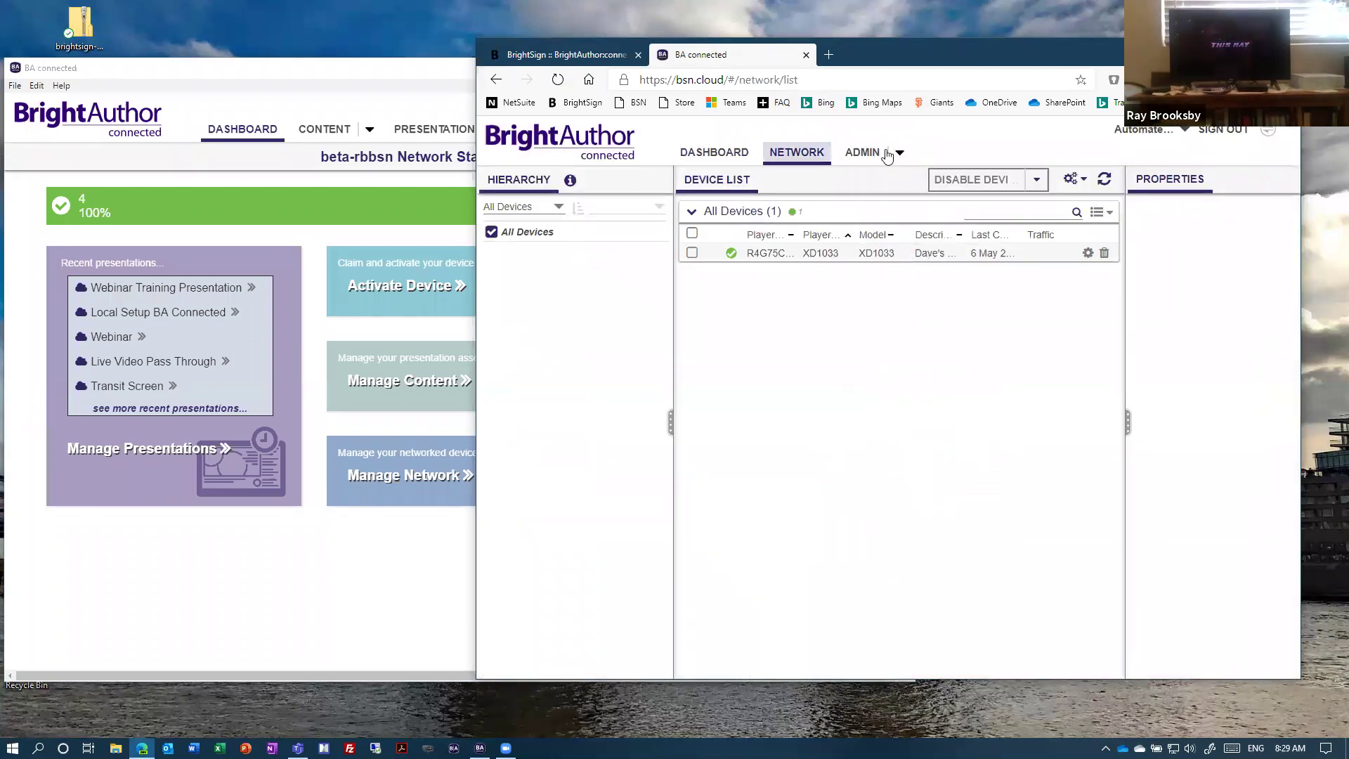
left_click(738, 156)
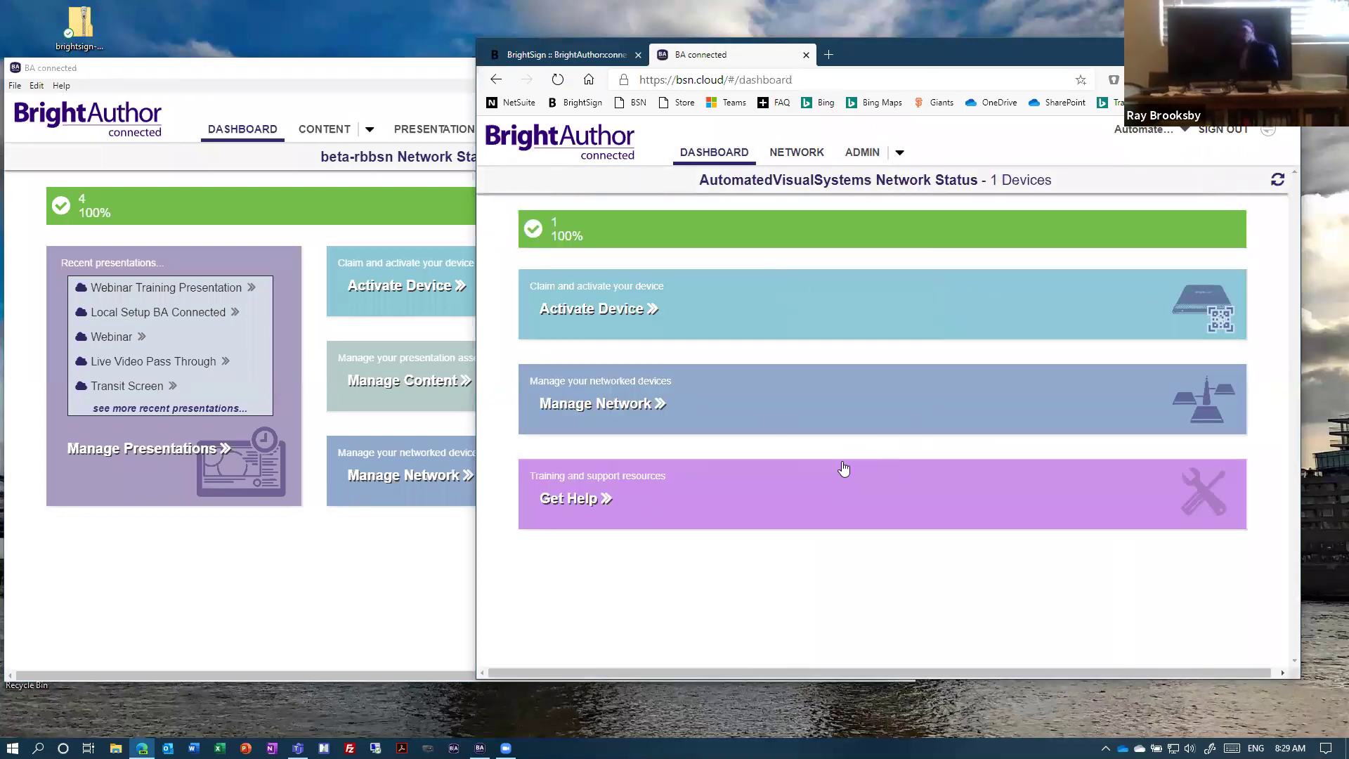
left_click(1158, 149)
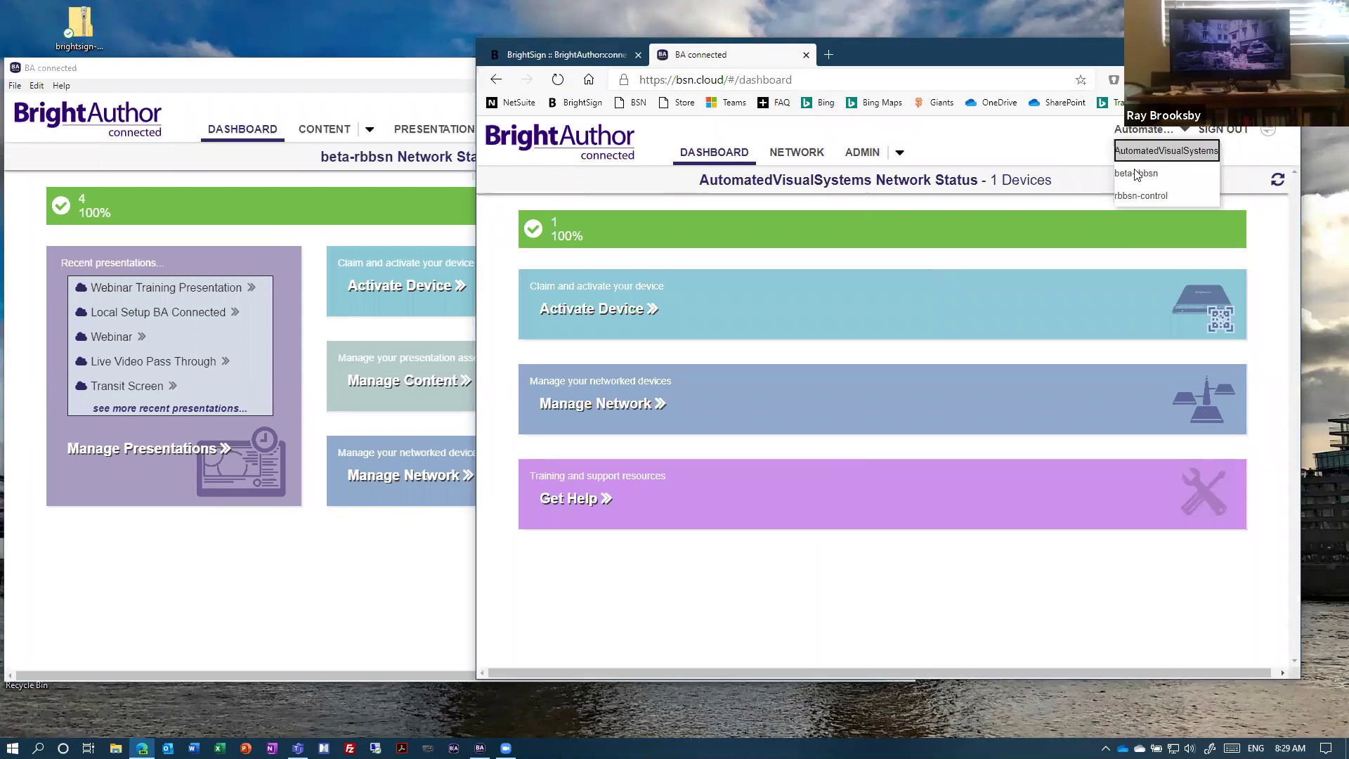
left_click(1137, 175)
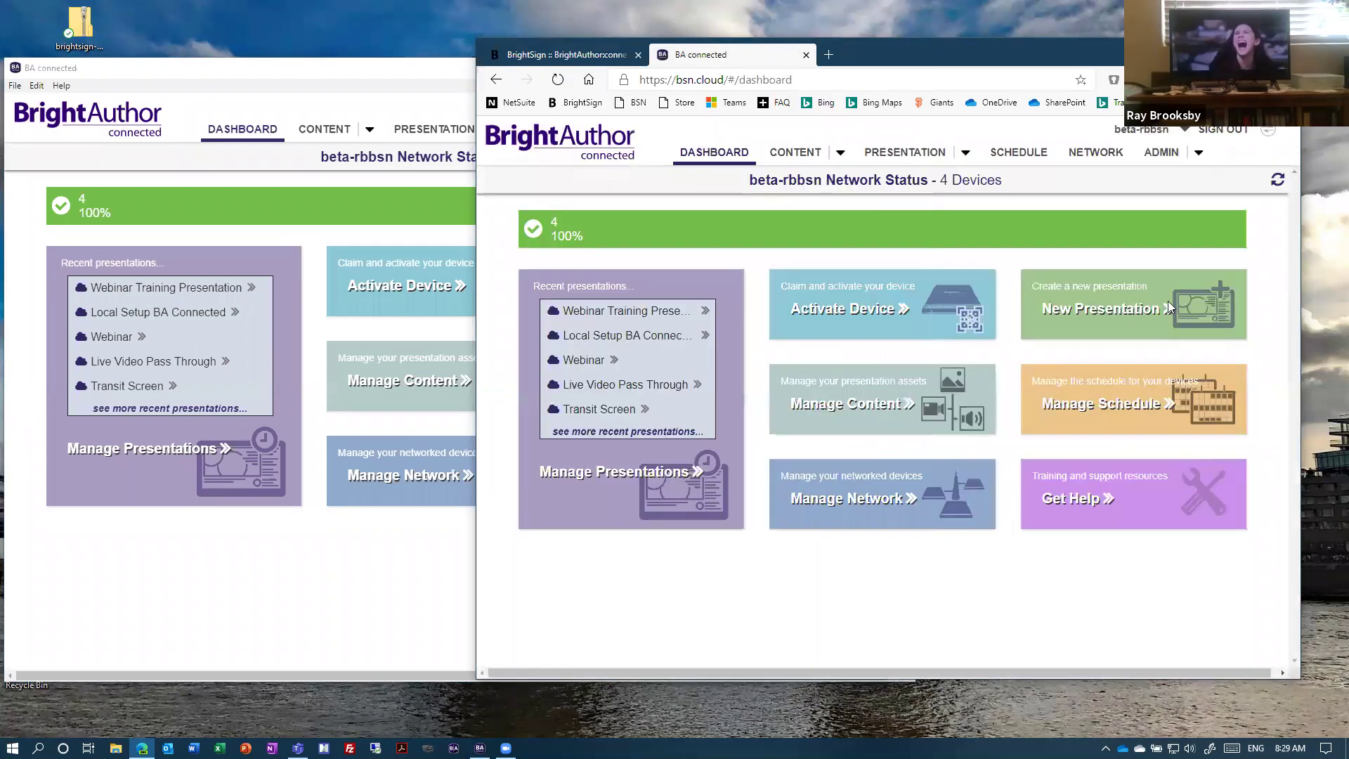
Step: Minimize the browser and move the desktop BrightAuthor:connected window toward the middle of the desktop
left_click(368, 574)
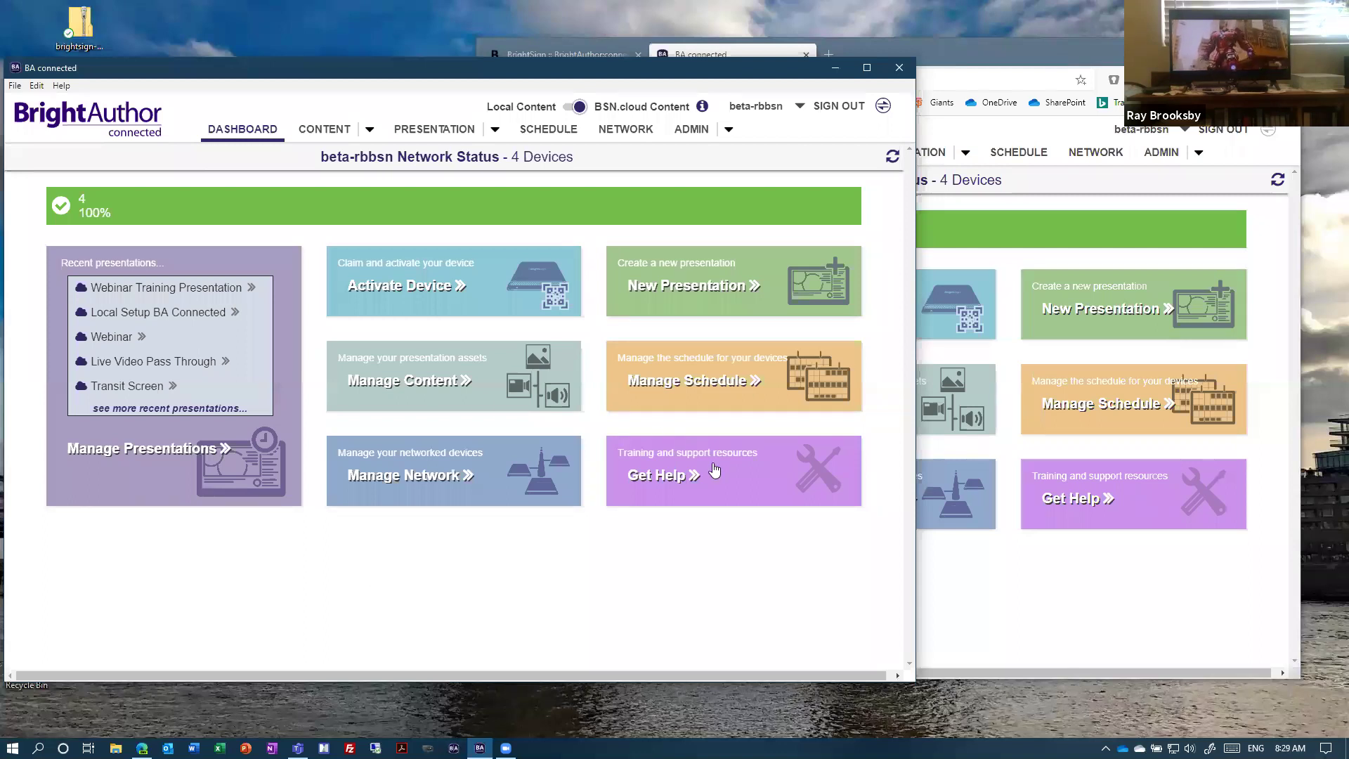
left_click(1120, 578)
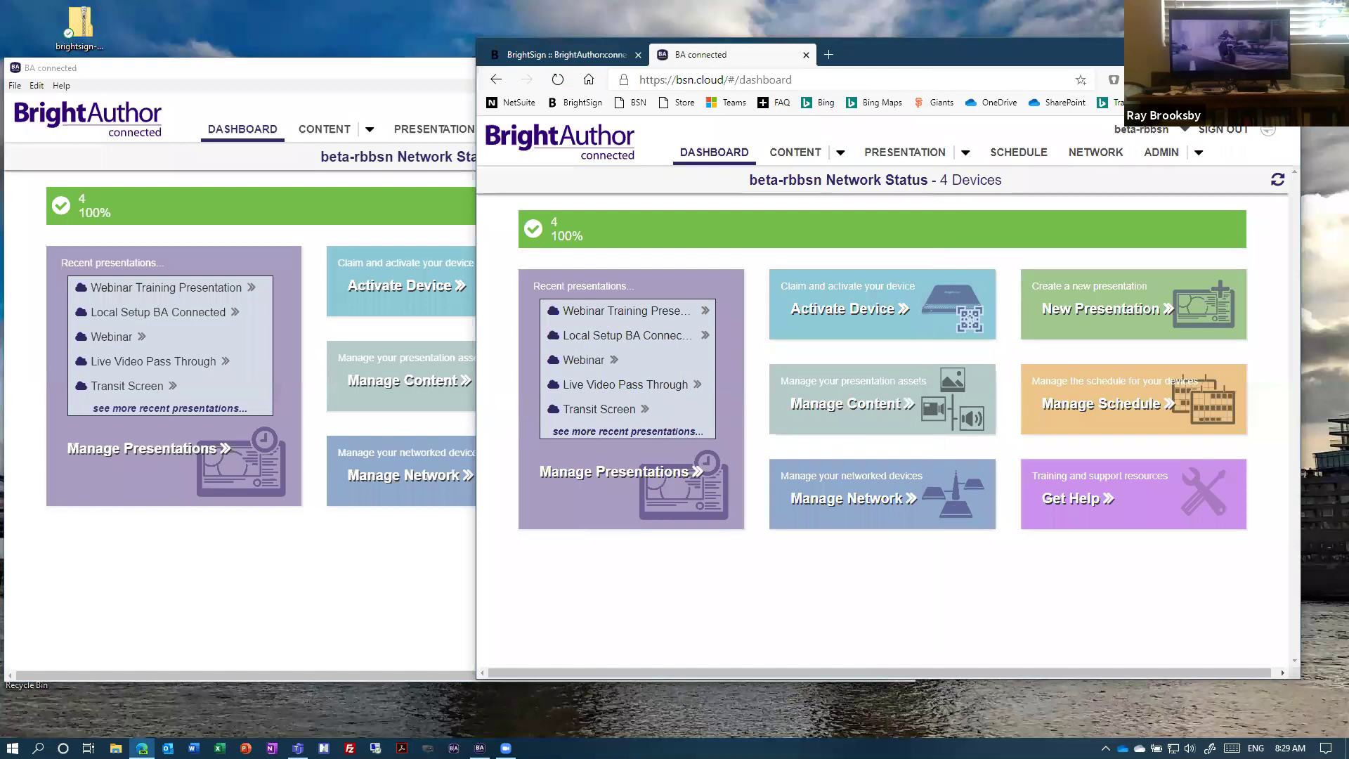
left_click(1219, 54)
left_click_drag(621, 65, 823, 65)
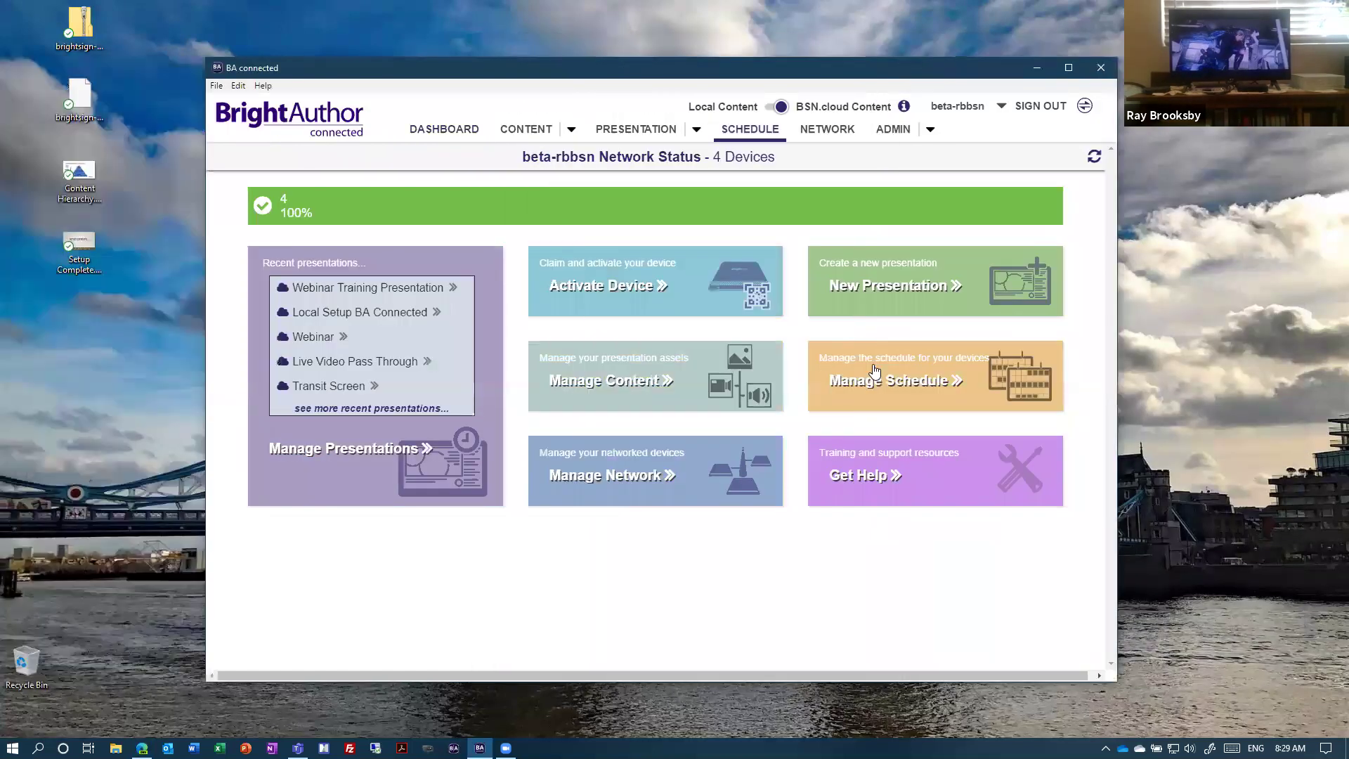
Step: Add Local Setup BA Connected to the Home Office group's schedule on Friday, May 8 from 12:00 to 14:00
left_click(874, 370)
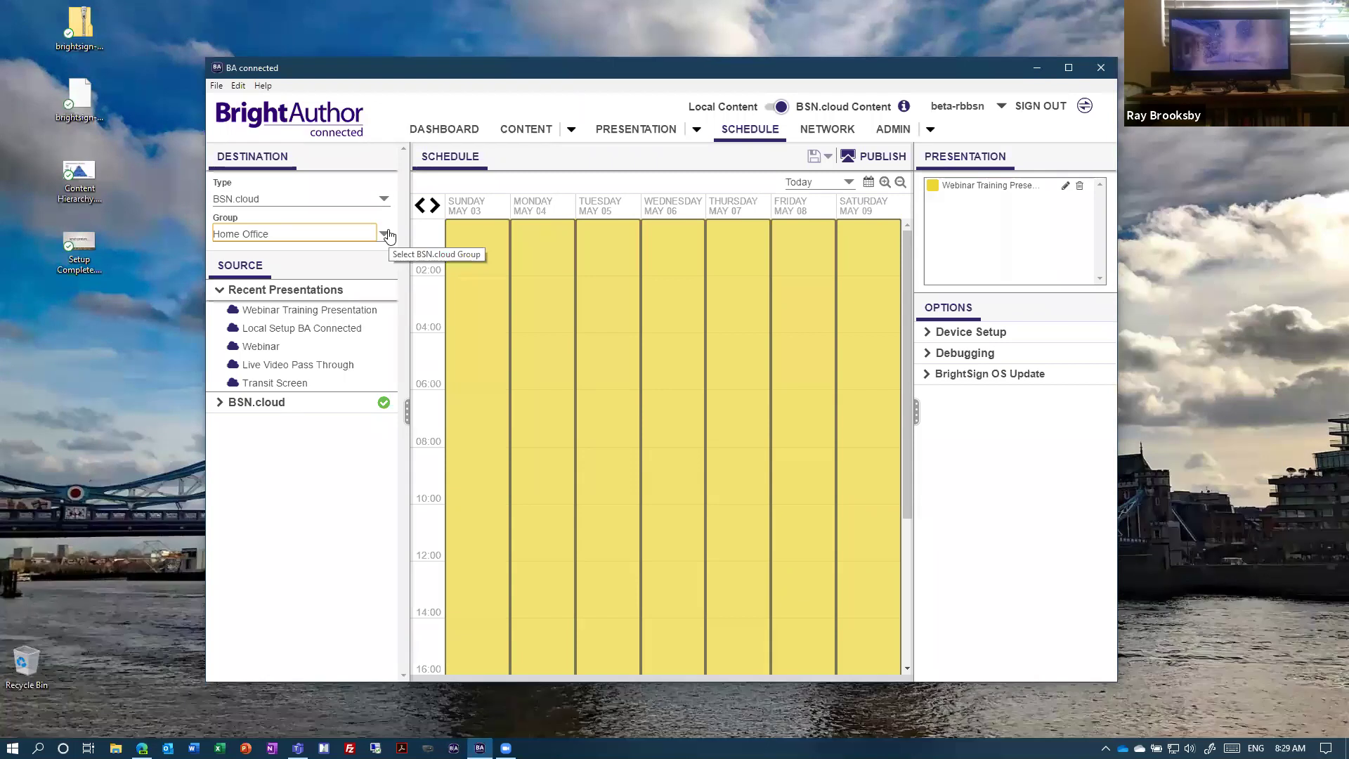
left_click_drag(906, 412, 919, 623)
scroll(876, 231, "up", 5)
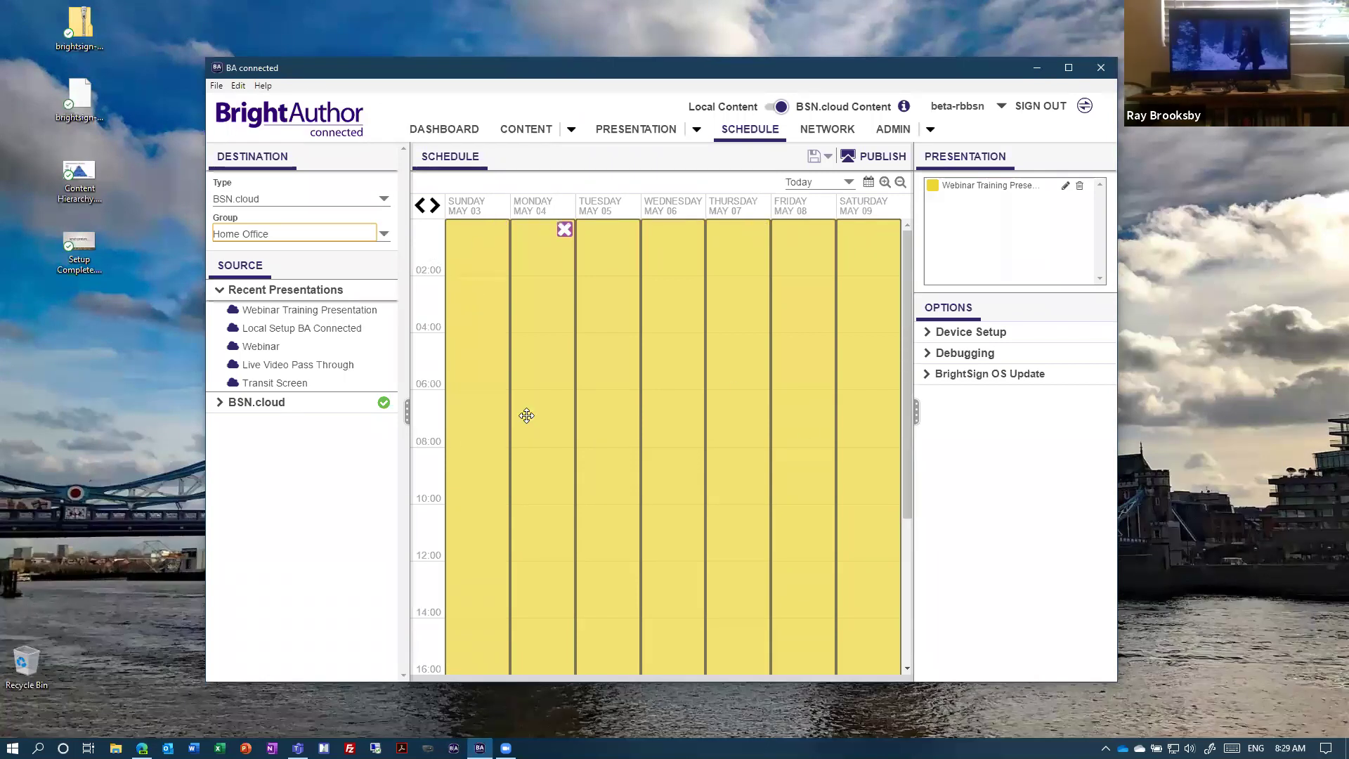
left_click_drag(305, 331, 808, 594)
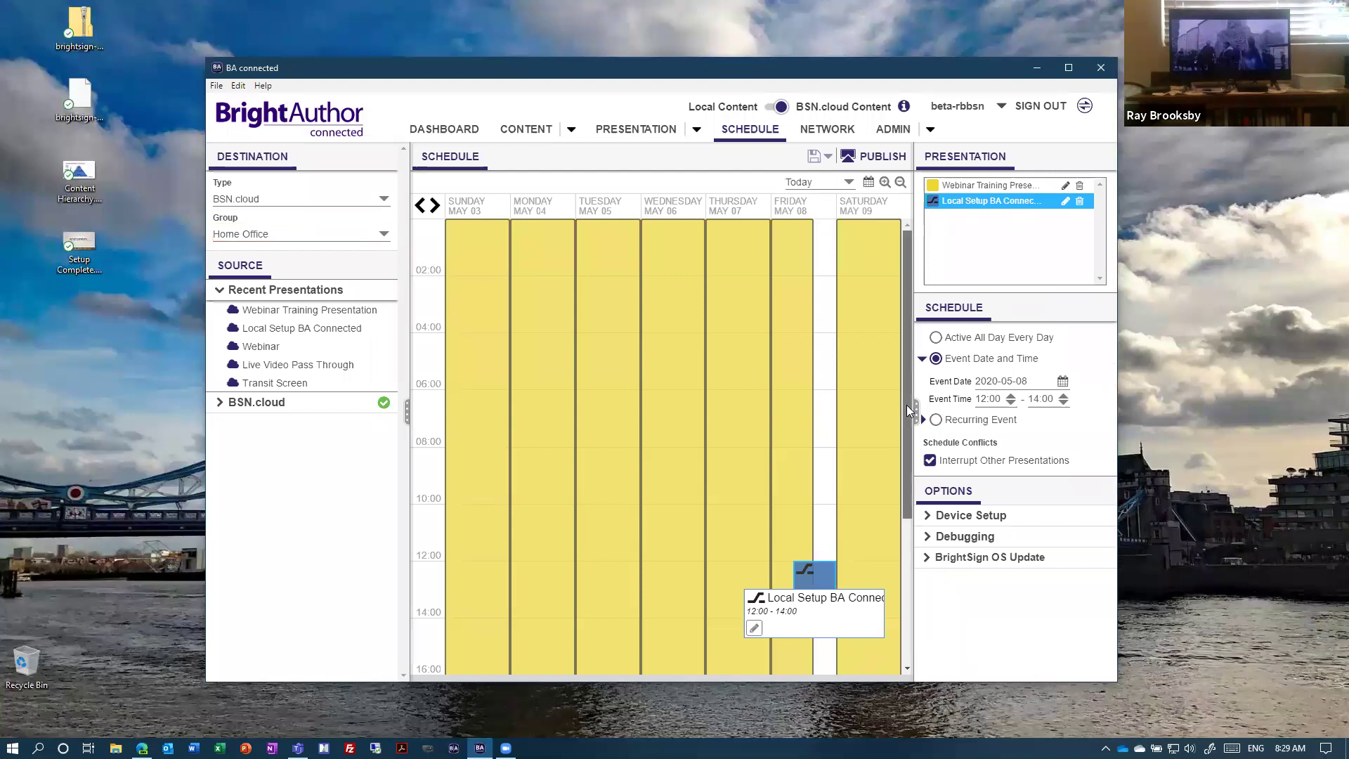
Step: Add Transit Screen to the Home Office group's schedule on Thursday, May 7 from 18:00 to 20:00
scroll(810, 418, "down", 3)
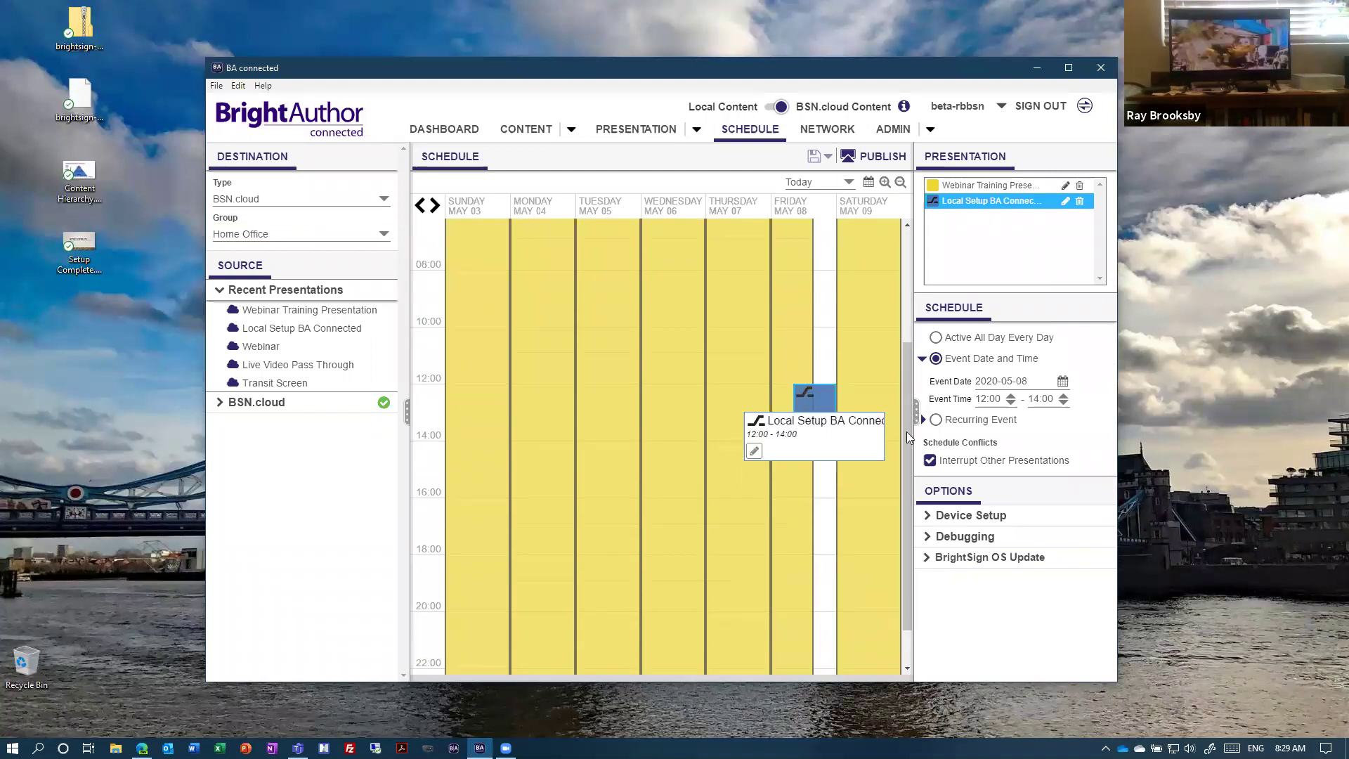
left_click_drag(907, 423, 905, 355)
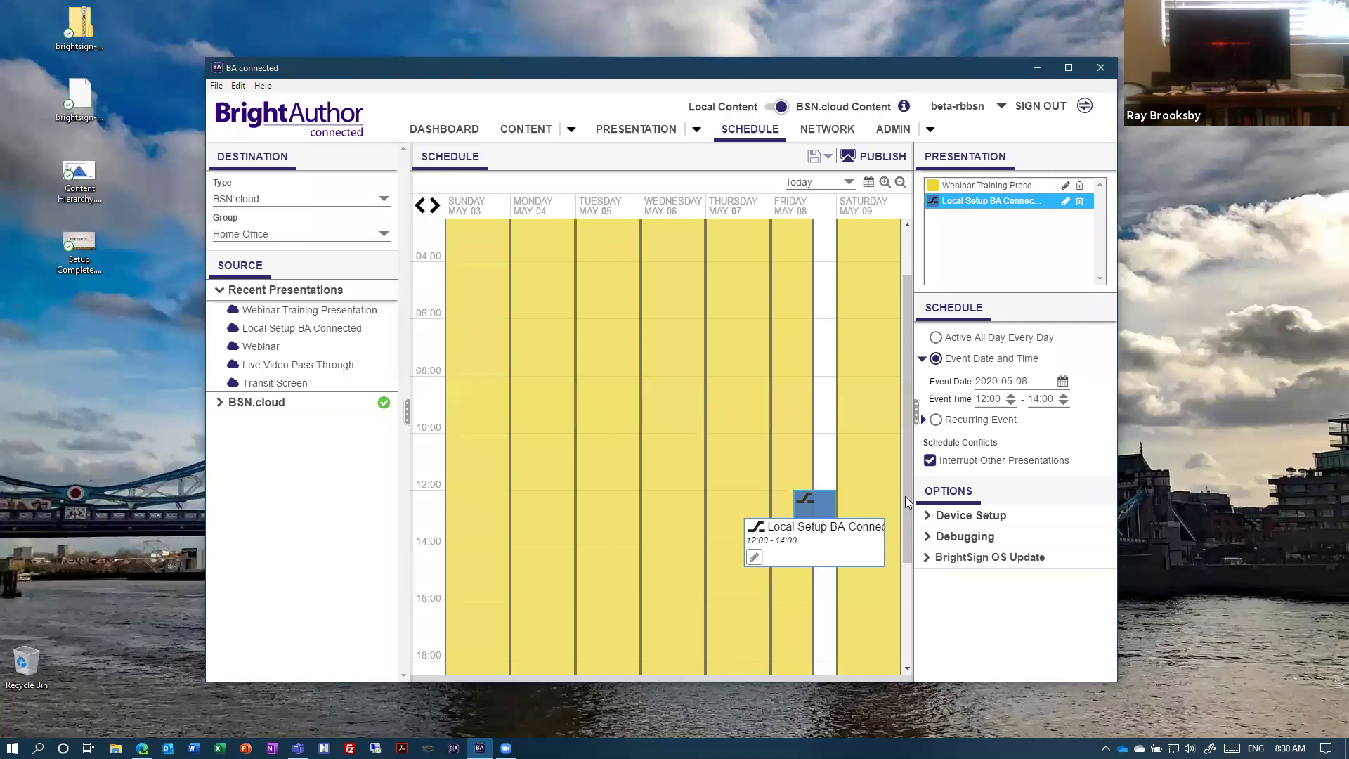
left_click_drag(905, 496, 905, 450)
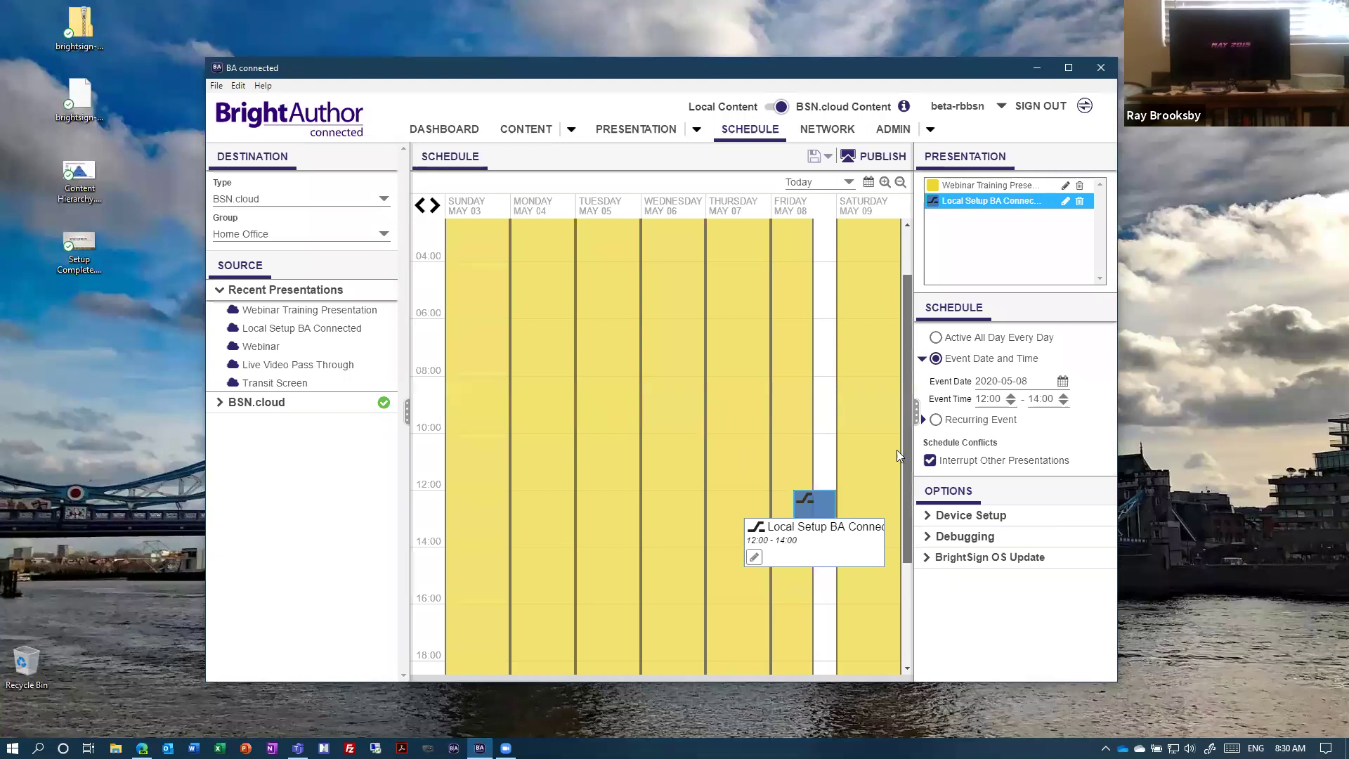
left_click(905, 539)
left_click(590, 421)
left_click_drag(589, 422, 794, 563)
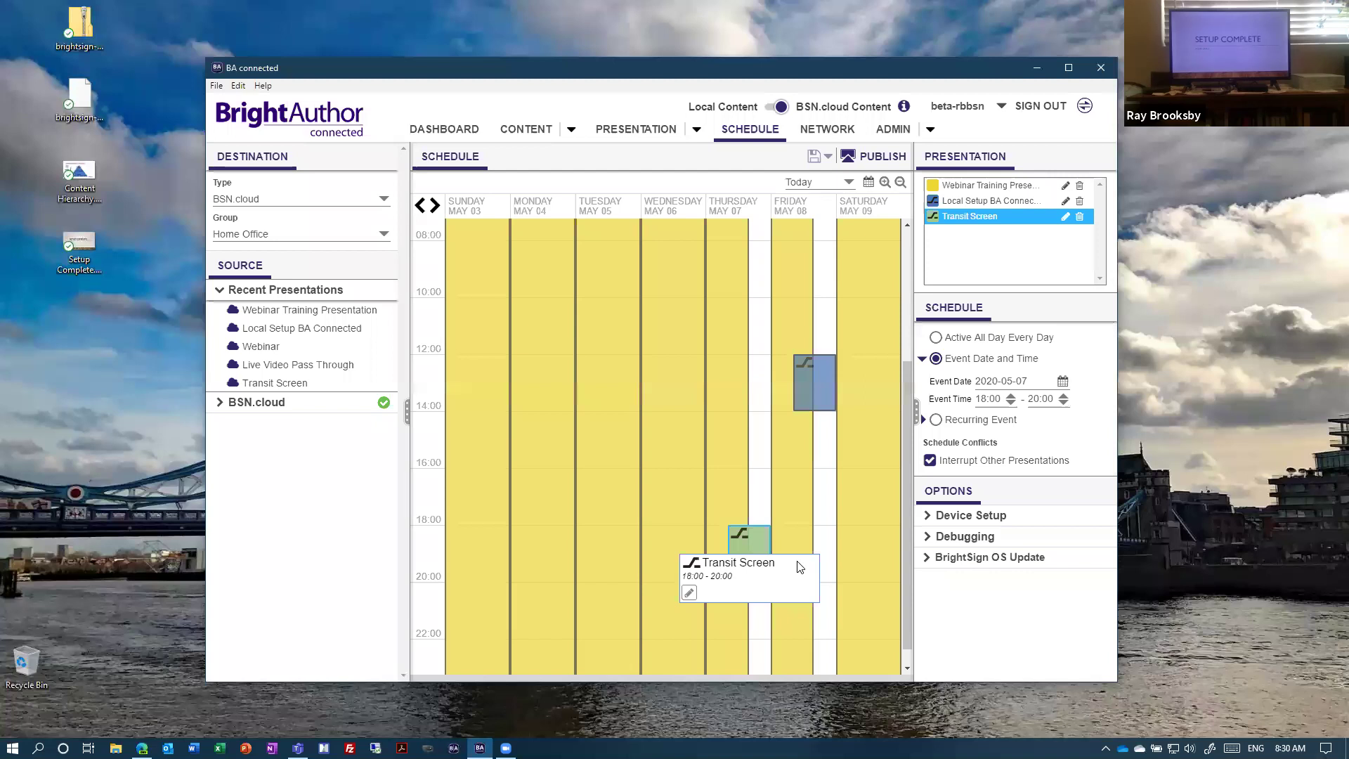
Step: Publish the Home Office schedule to BSN.cloud and check the transfer status in the Transfer Monitor
mouse_move(734, 548)
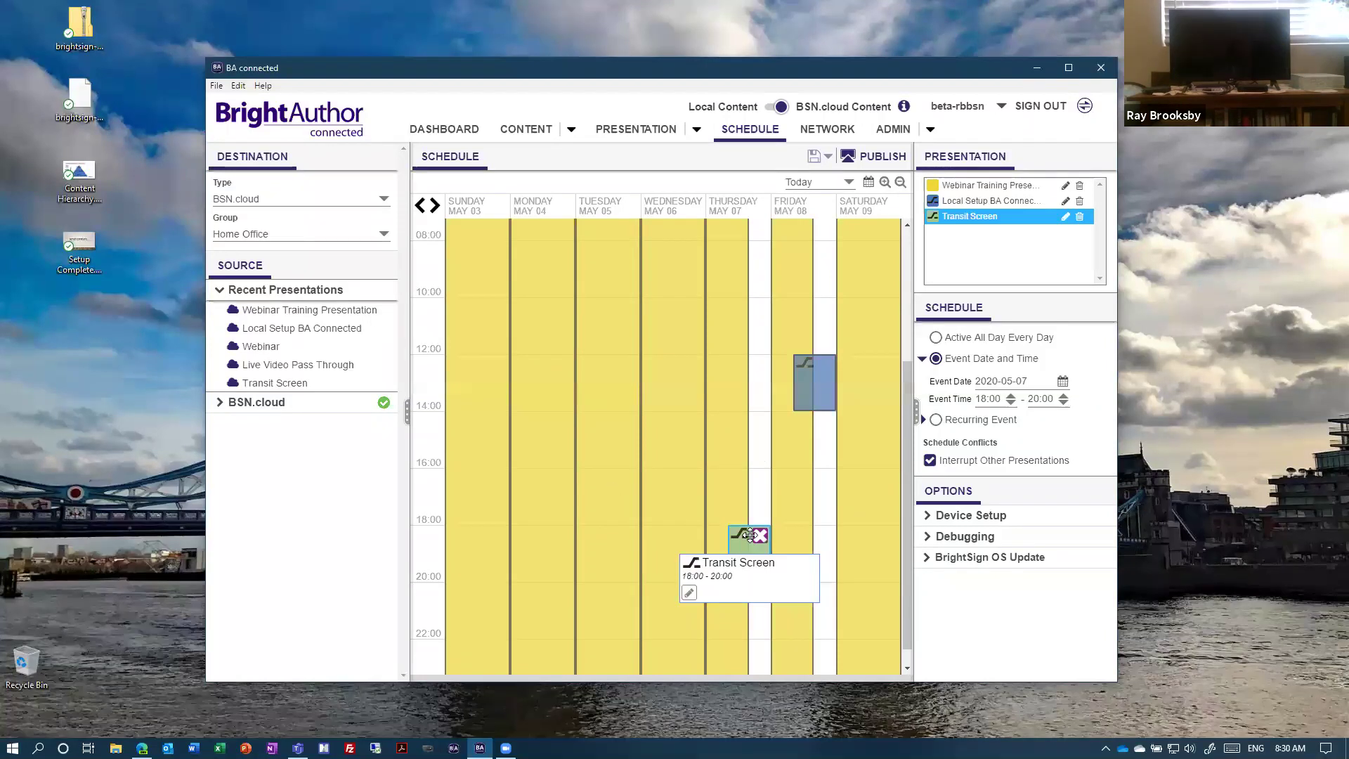
mouse_move(813, 391)
left_click(880, 156)
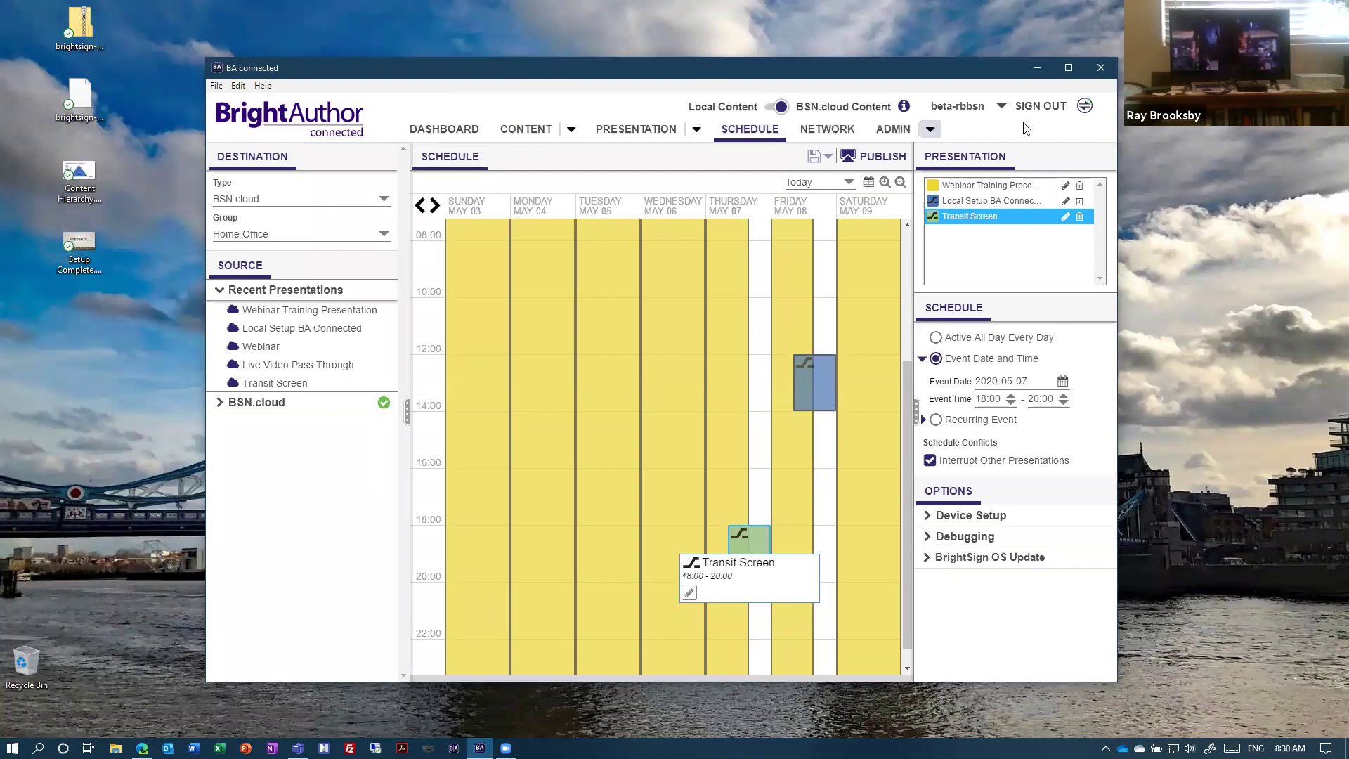
left_click(1082, 108)
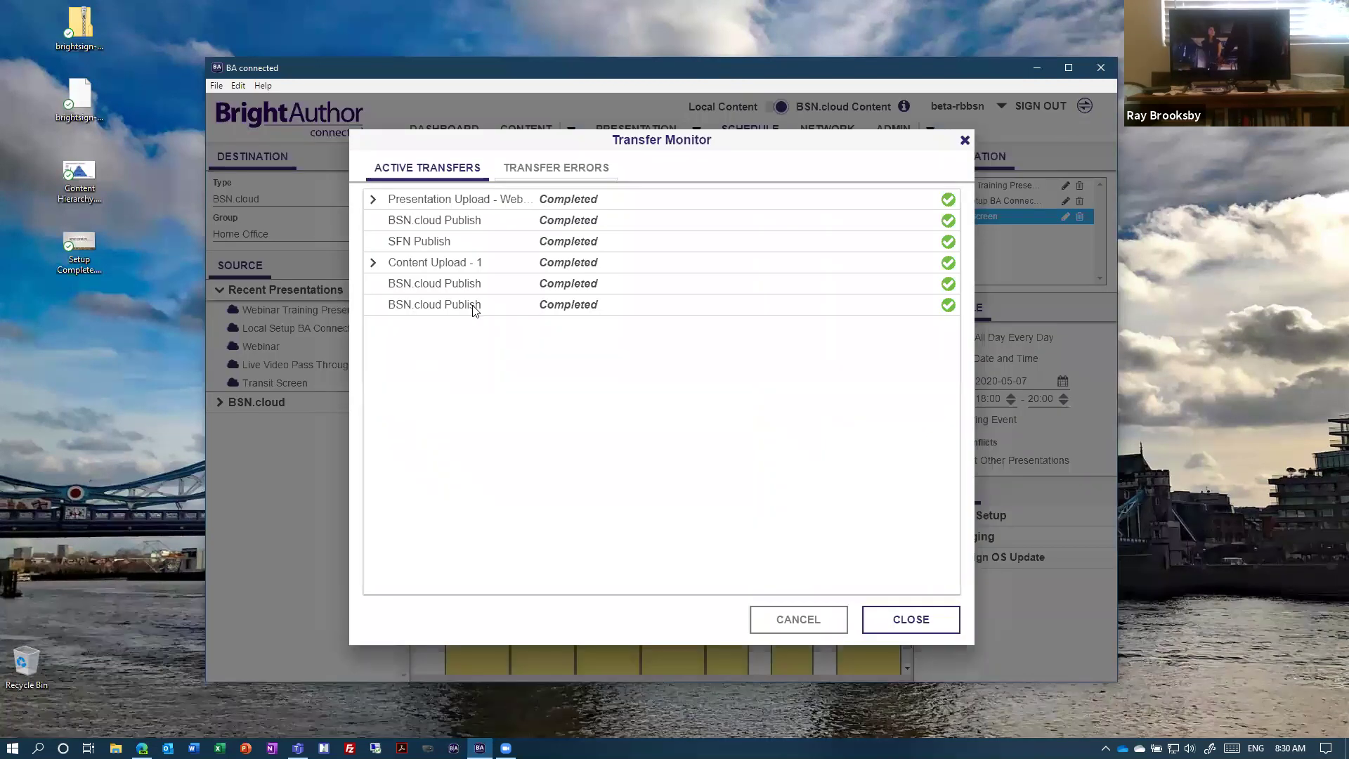
left_click(931, 624)
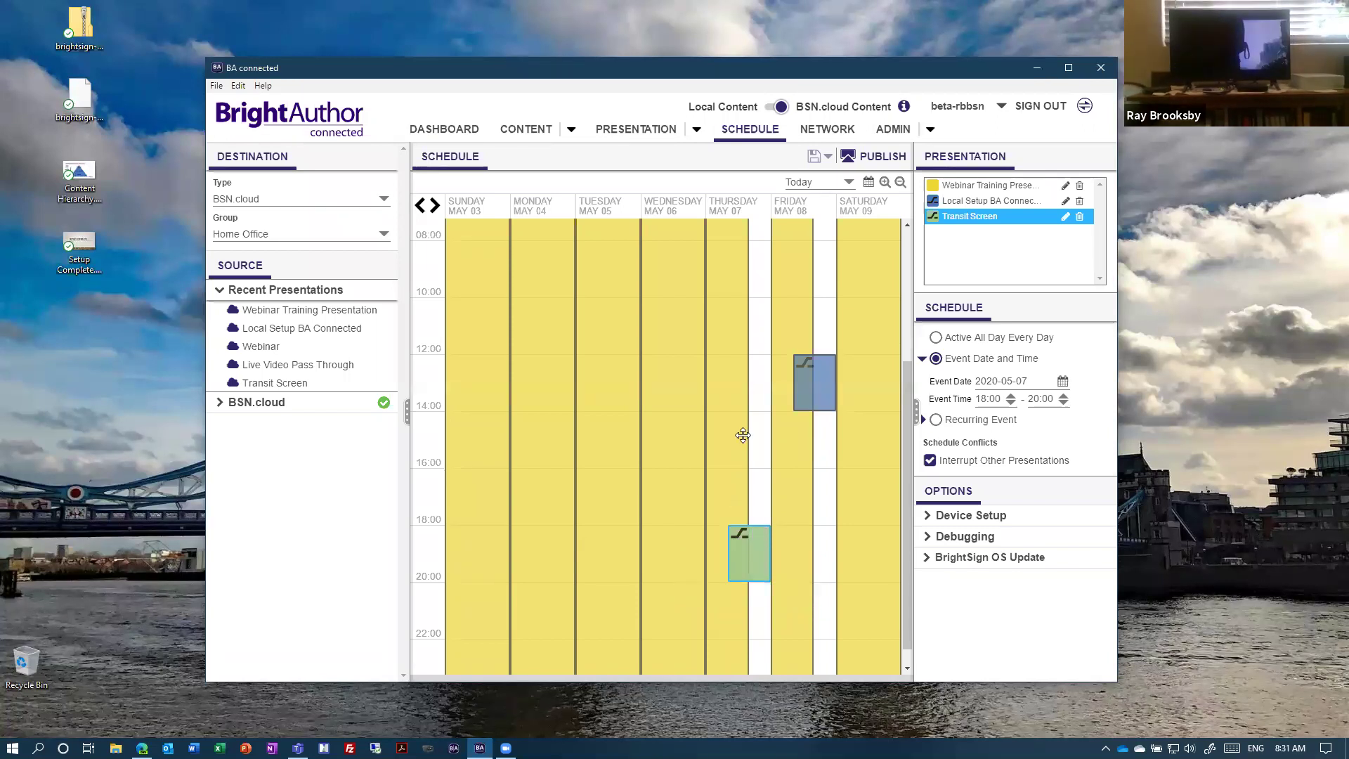
Step: Try to set the Transit Screen event on May 7 to run from 14:00 to 16:00
left_click(981, 401)
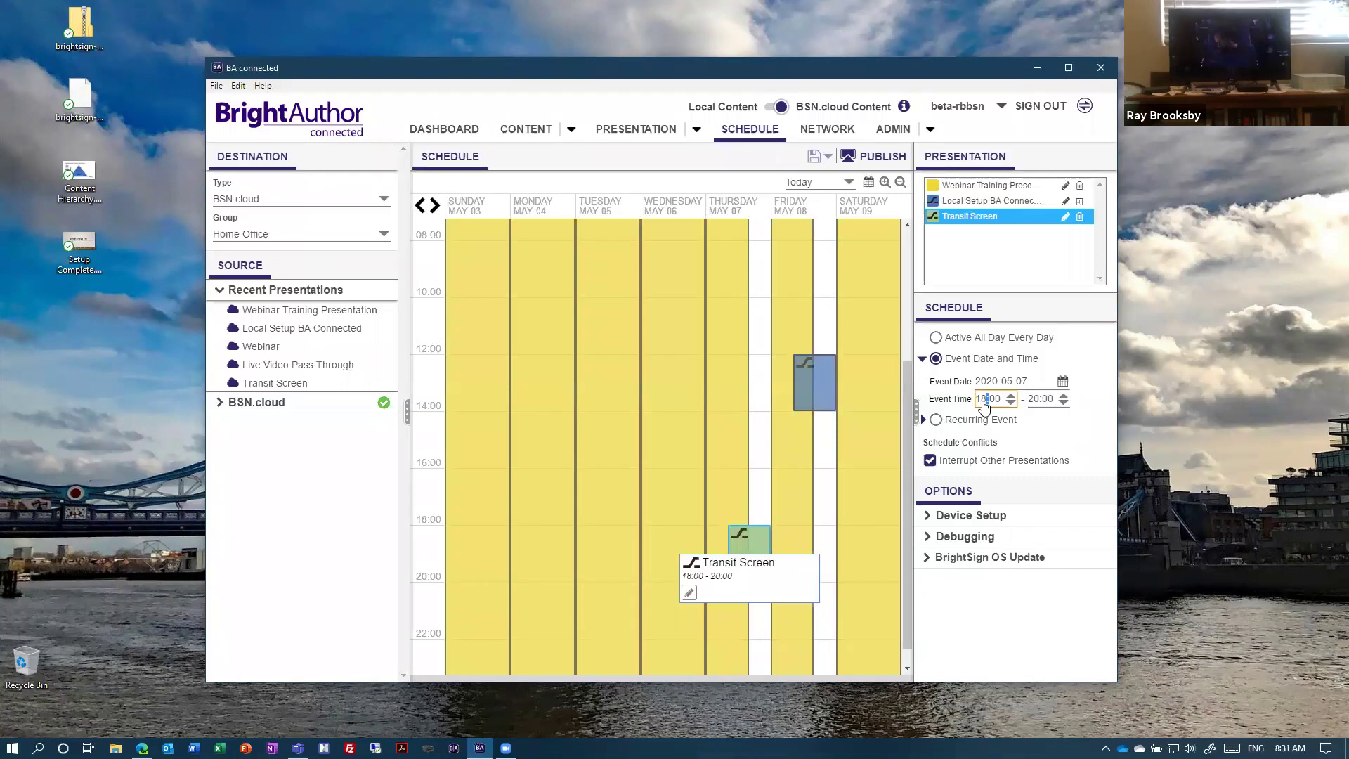
key("Delete")
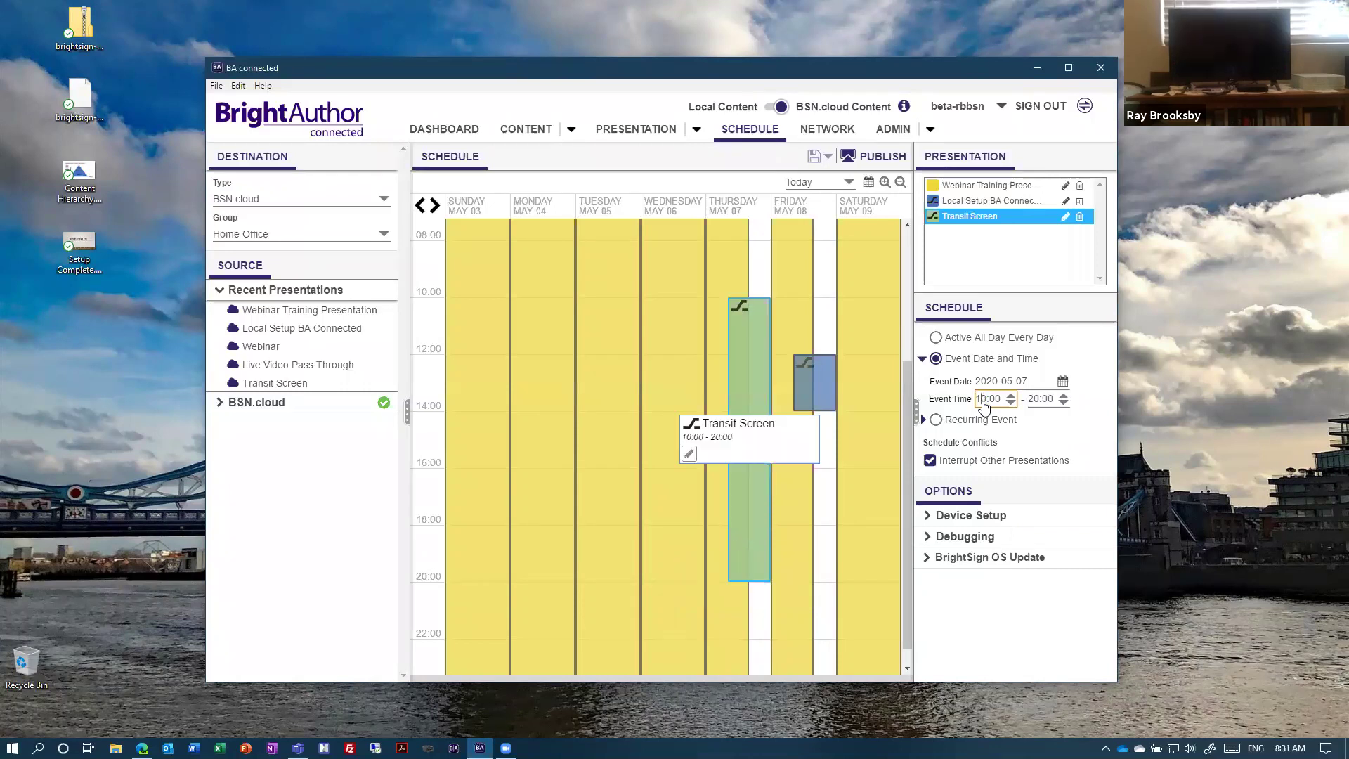
type("4")
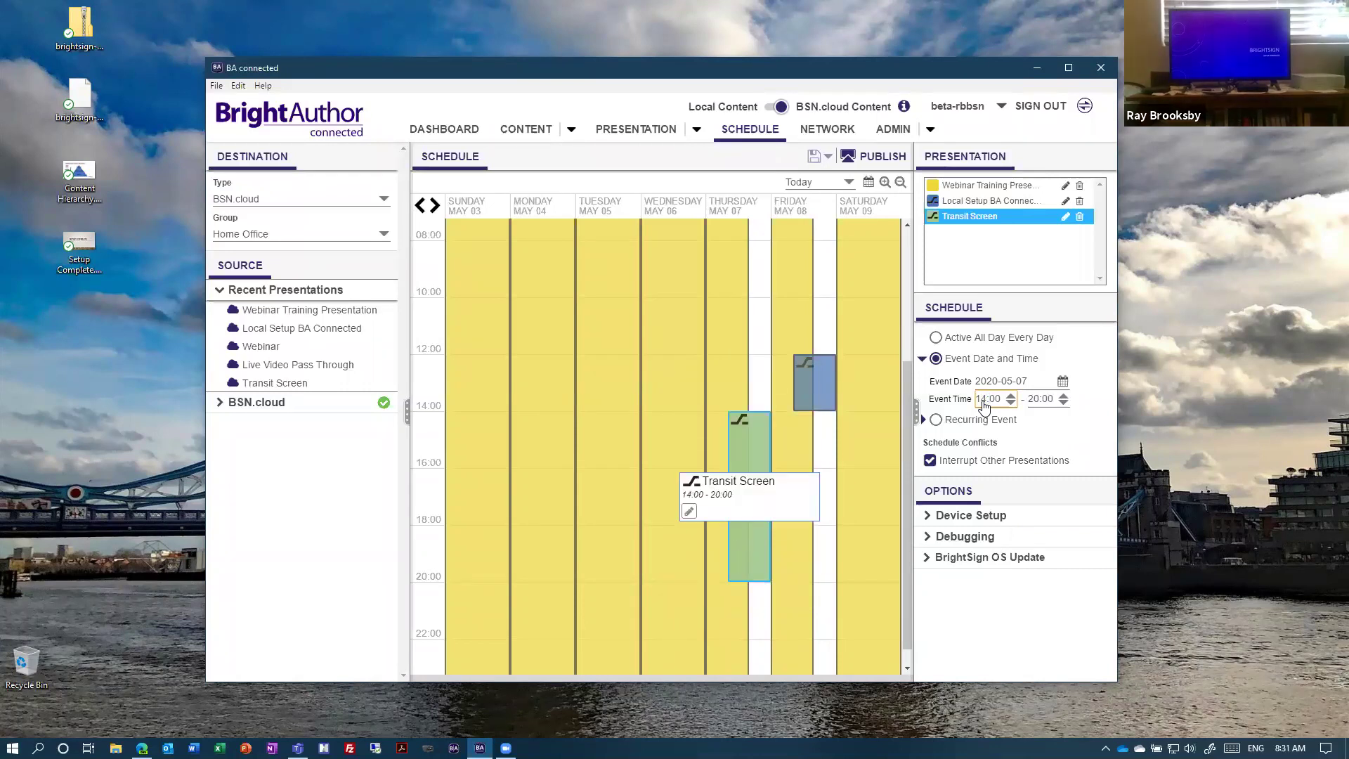
key("Tab")
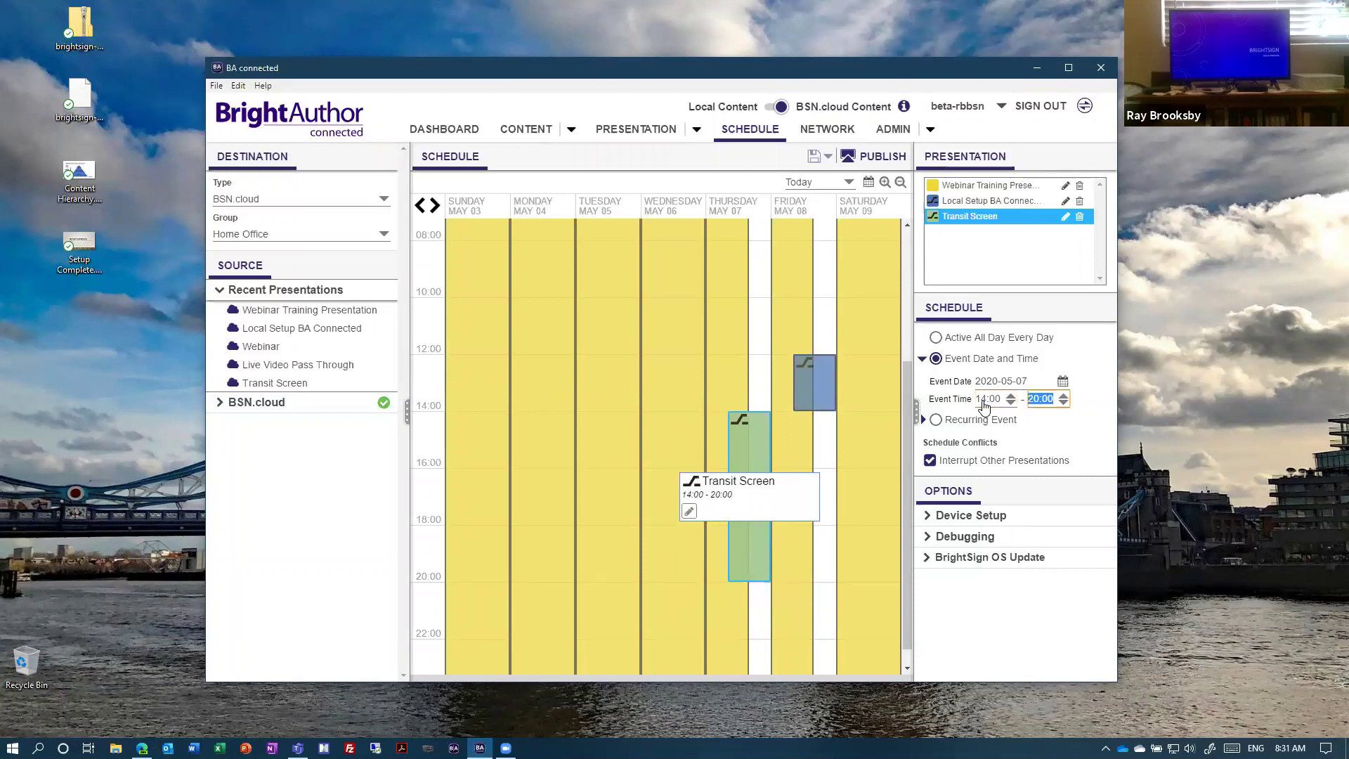
type("16")
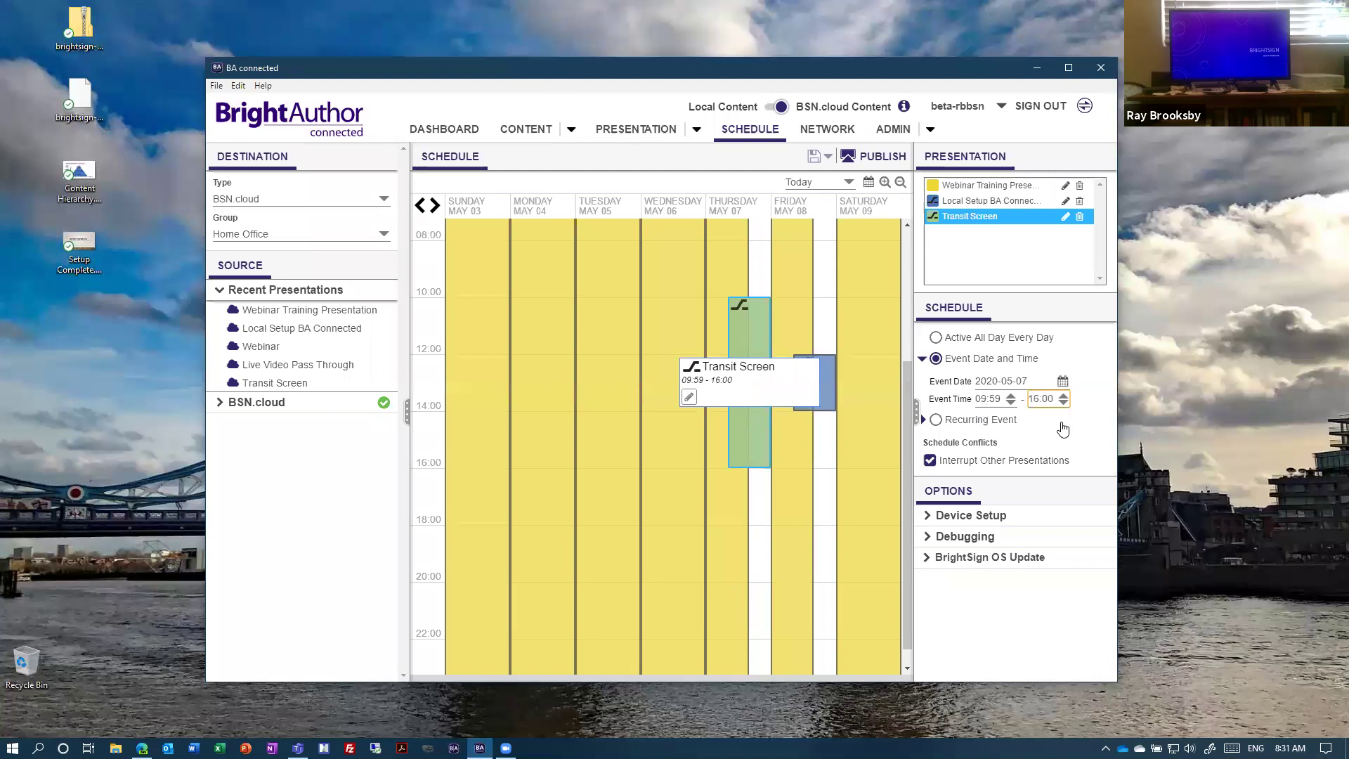
Step: Dismiss the schedule error and try again to change the Transit Screen event's start to 14:00 and end to 16:00
key("Tab")
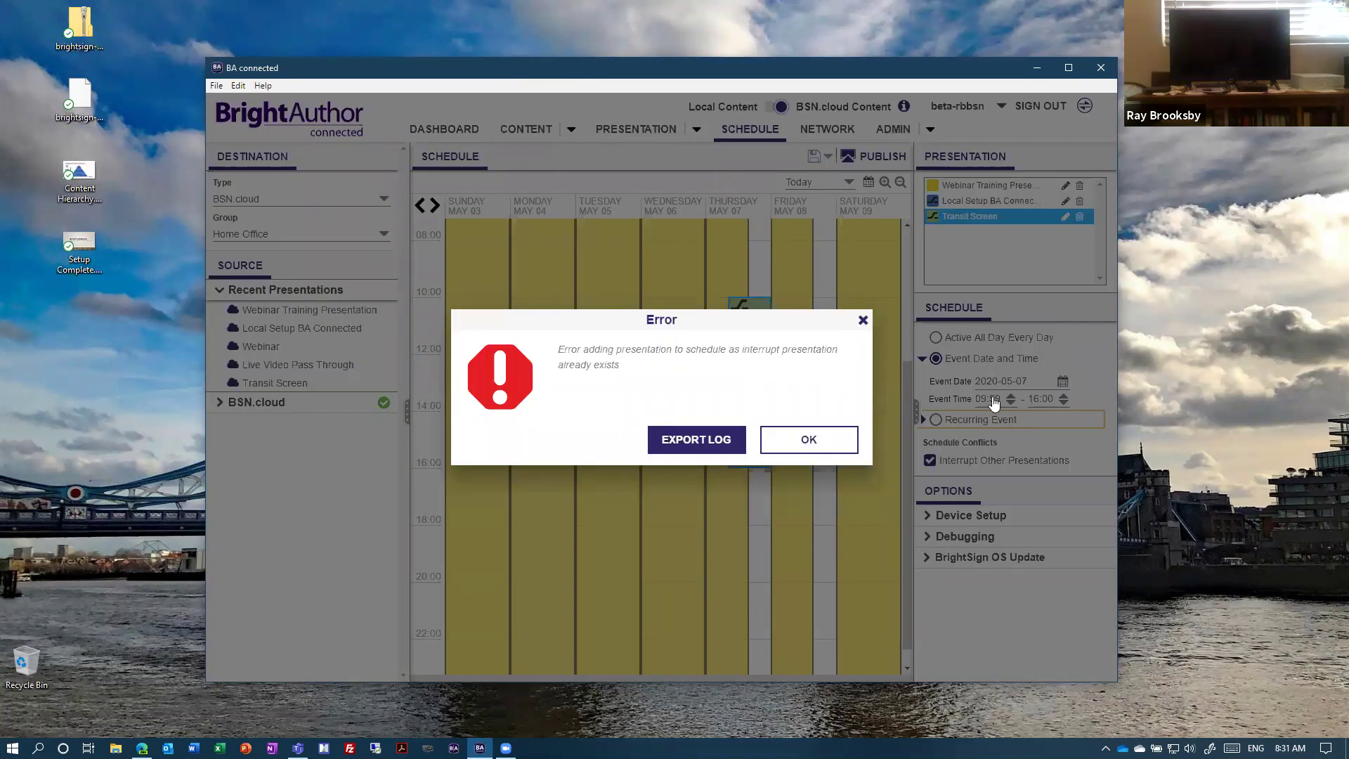
left_click(862, 320)
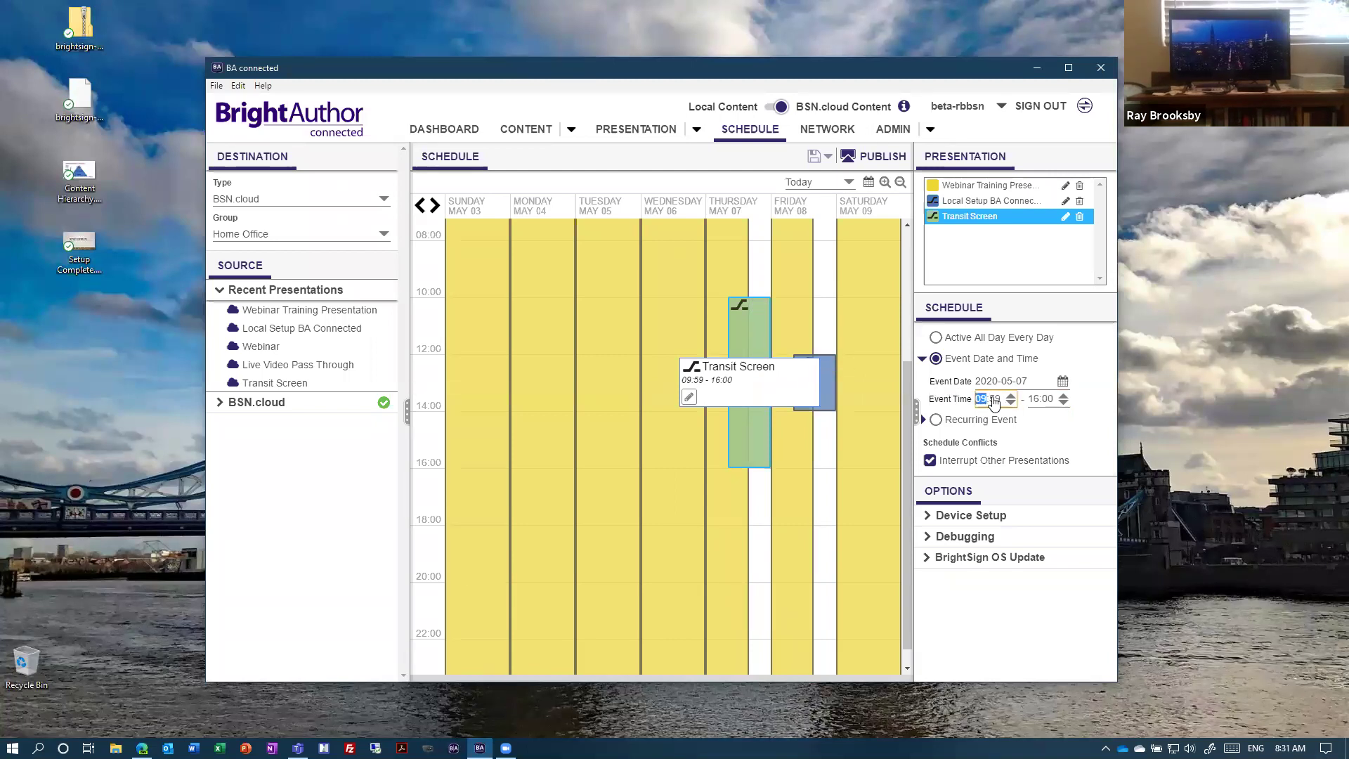
left_click_drag(976, 399, 998, 400)
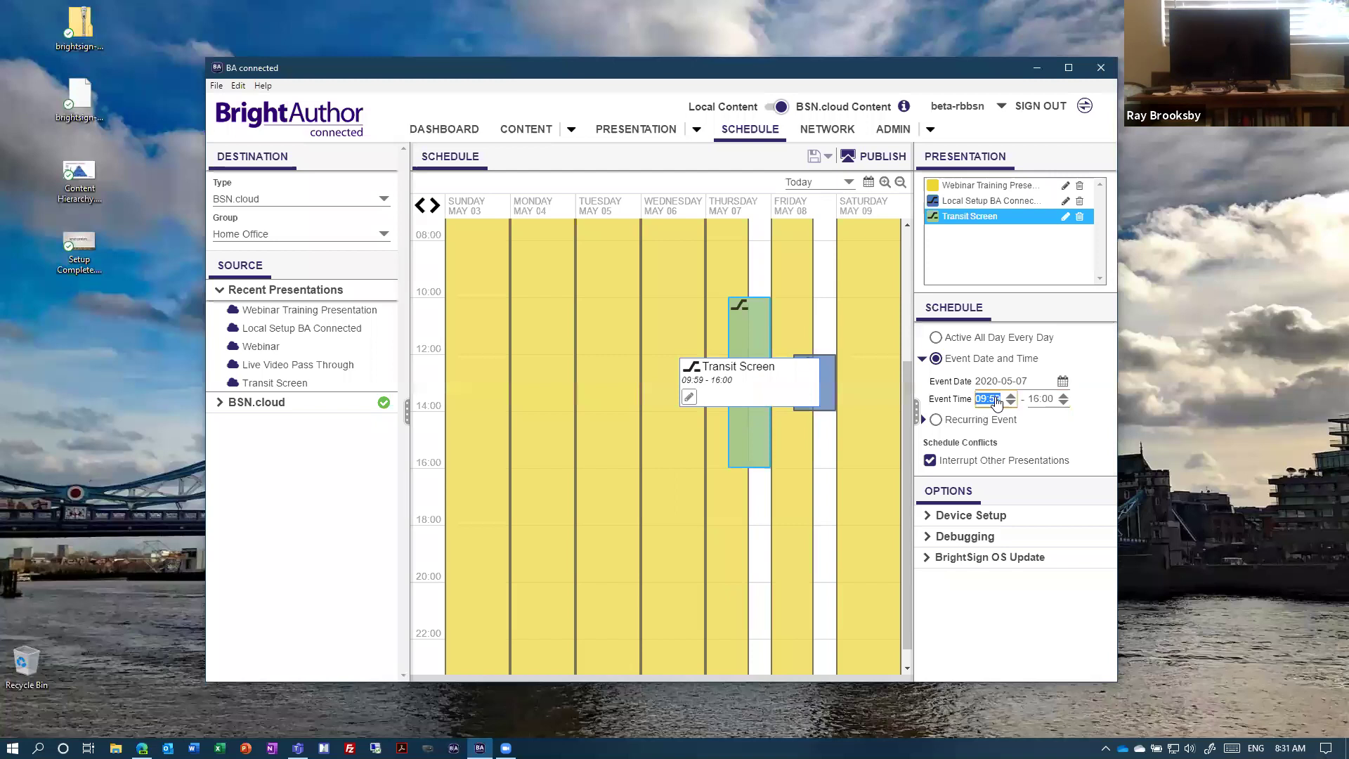
type("14:00")
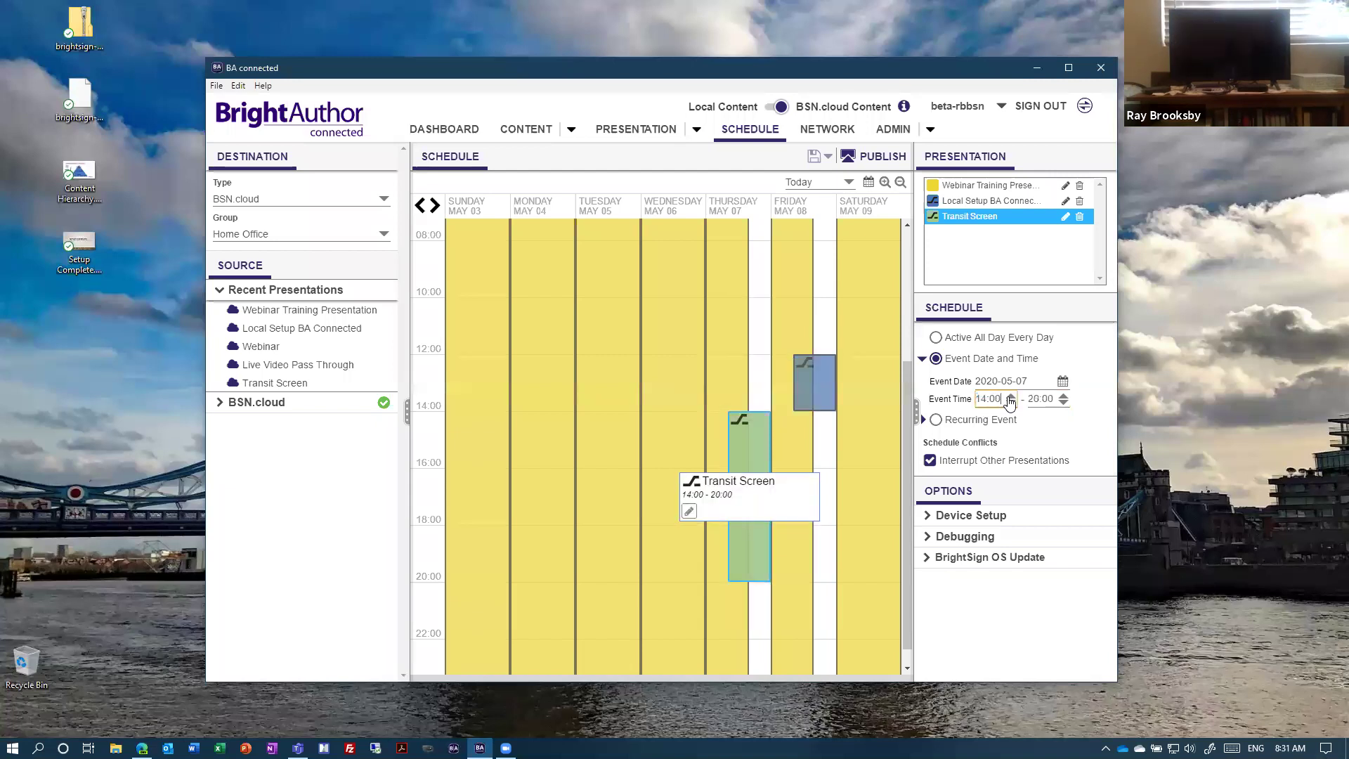
left_click(1039, 402)
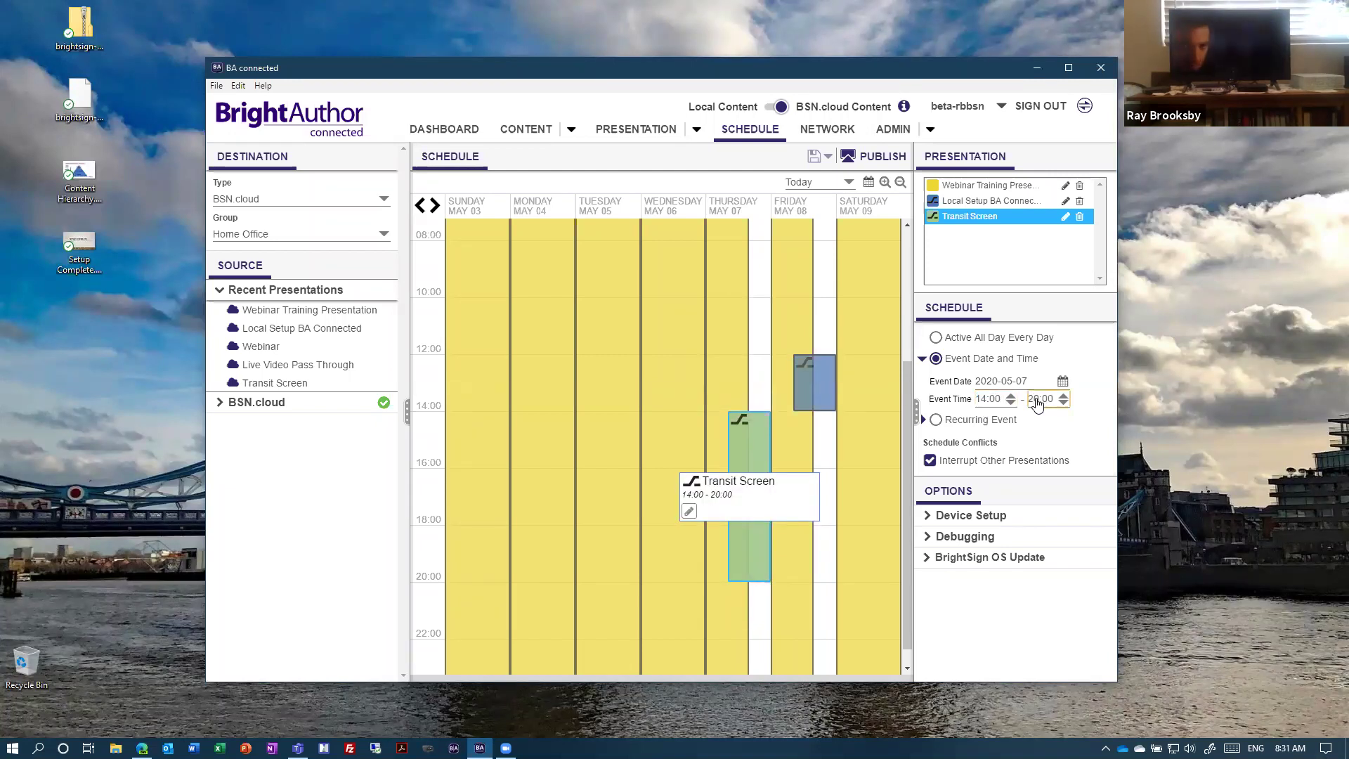
left_click_drag(1037, 404, 1027, 409)
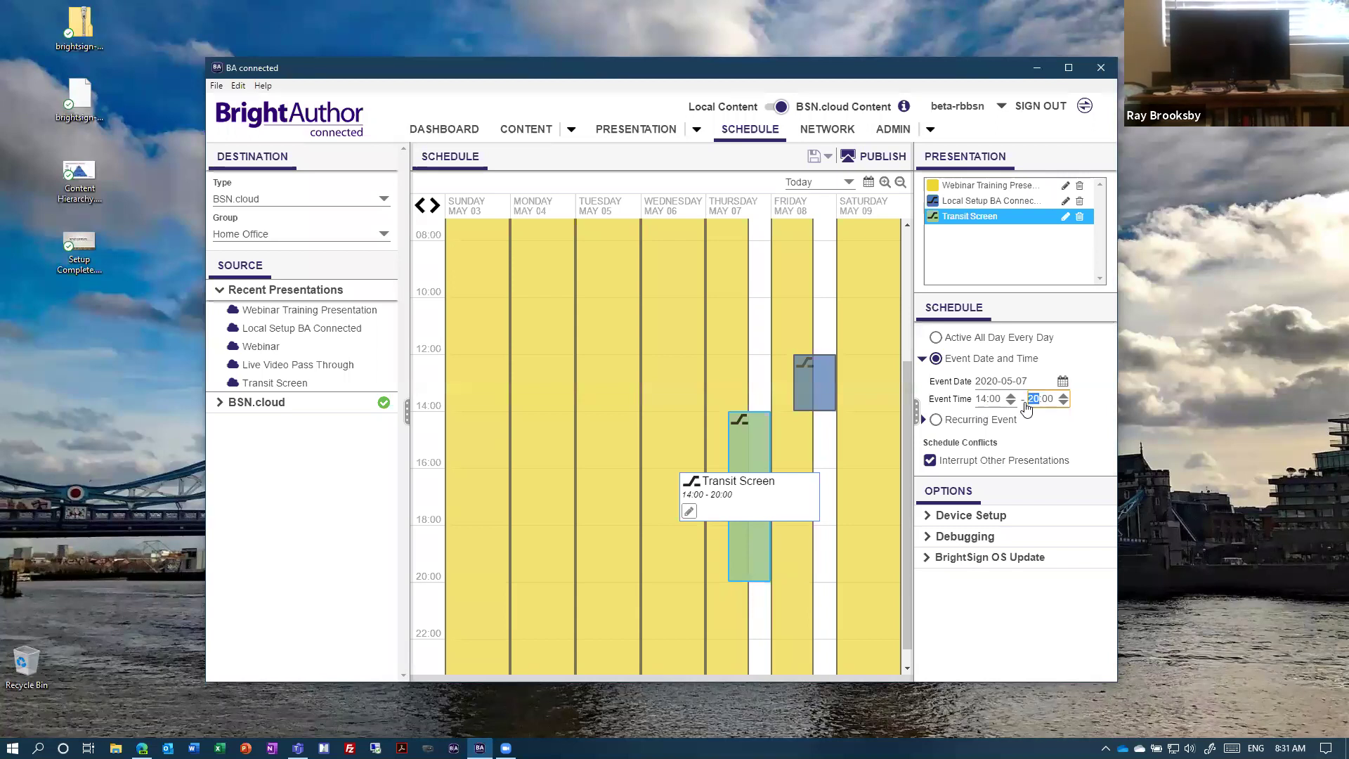
type("16")
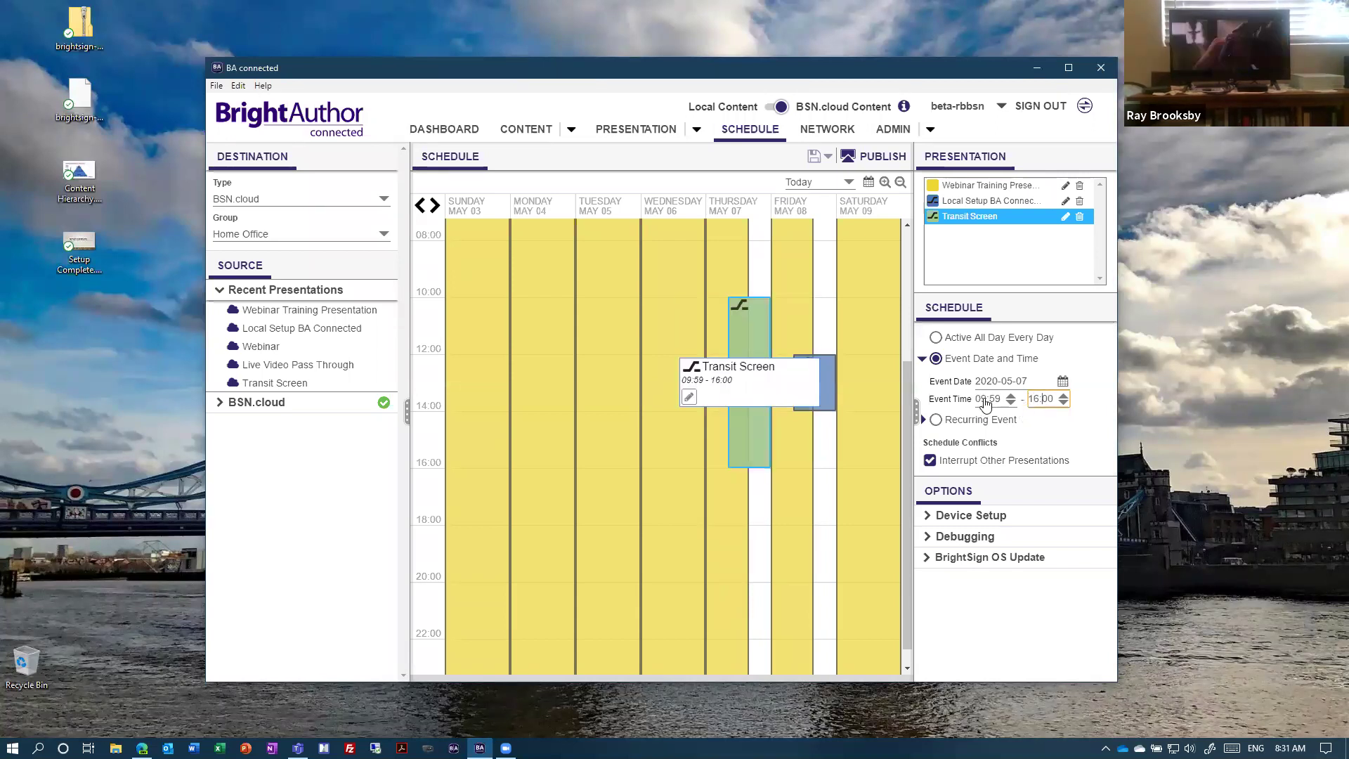
left_click_drag(985, 403, 989, 404)
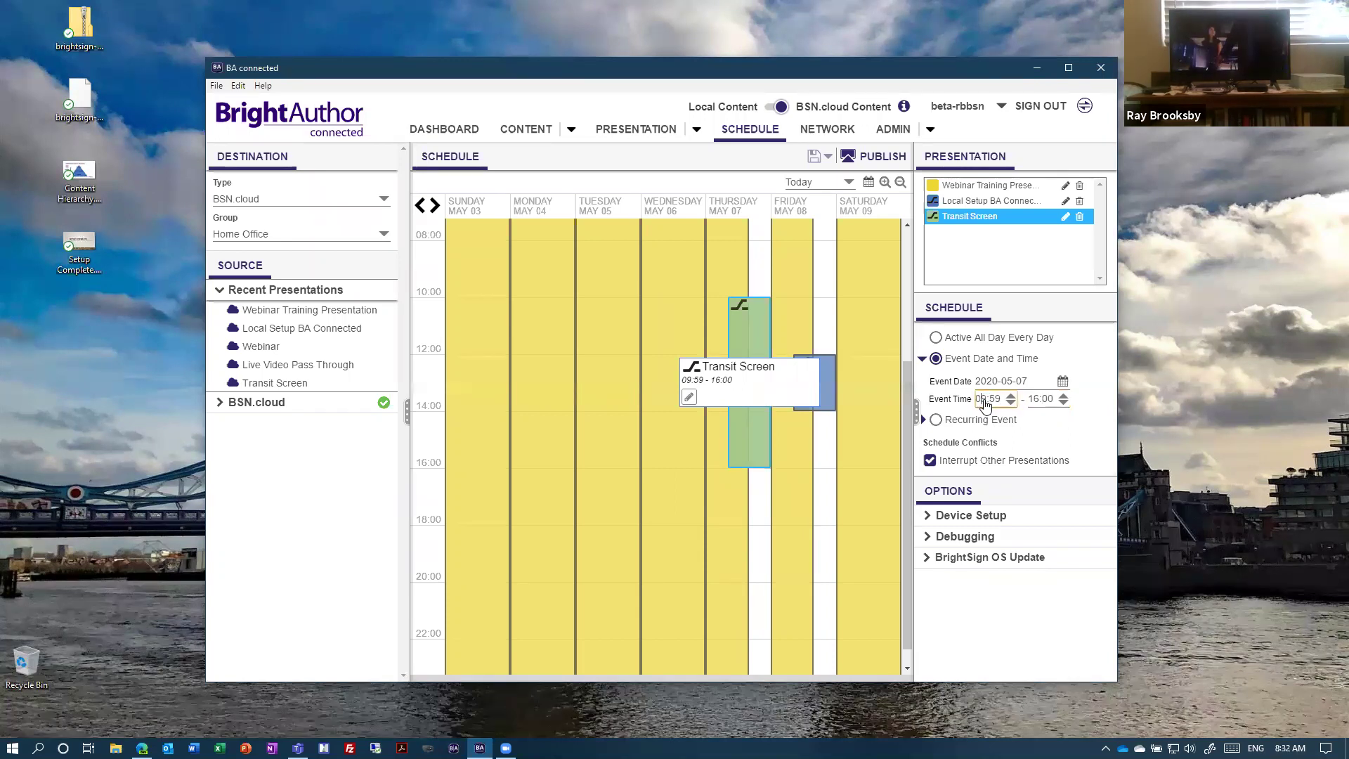
Step: Delete the Transit Screen event and add the presentation again on Thursday, May 7 from 14:00 to 15:30
mouse_move(748, 332)
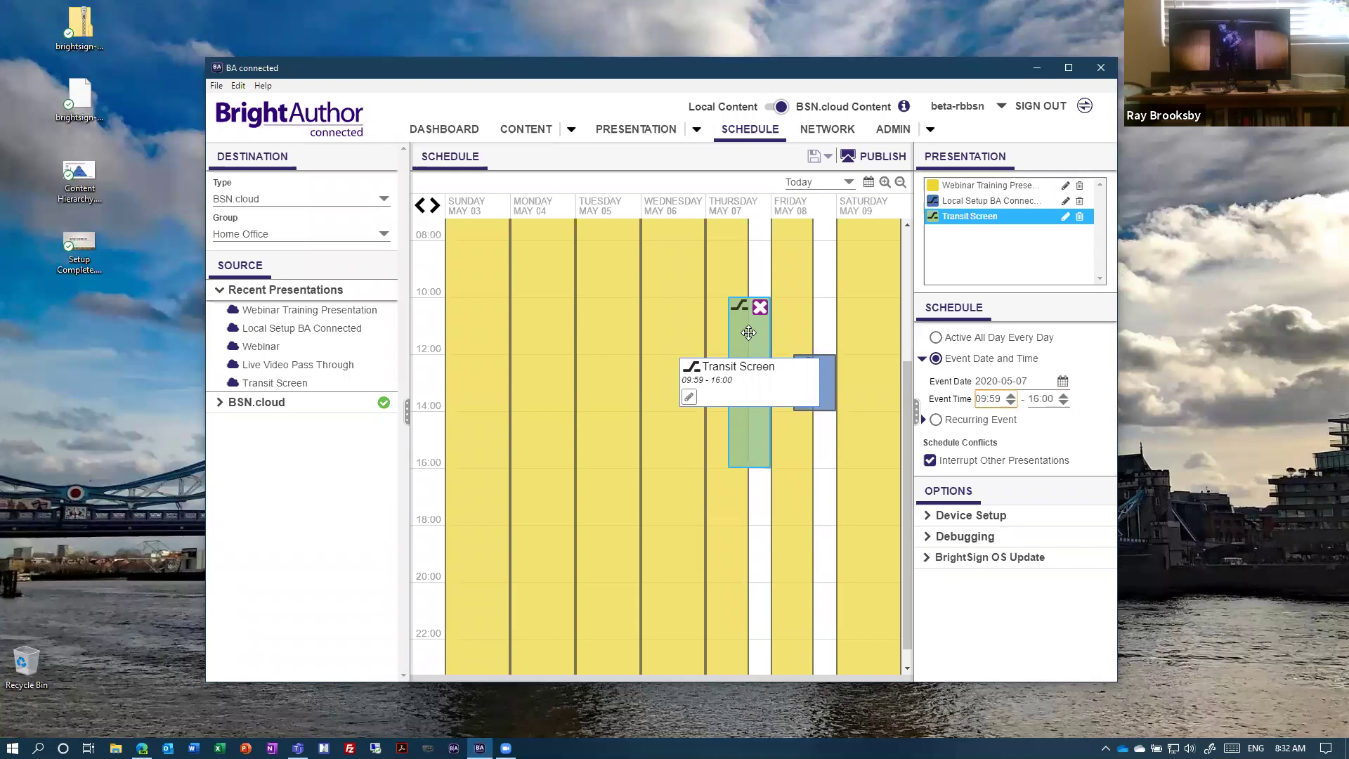
key("Delete")
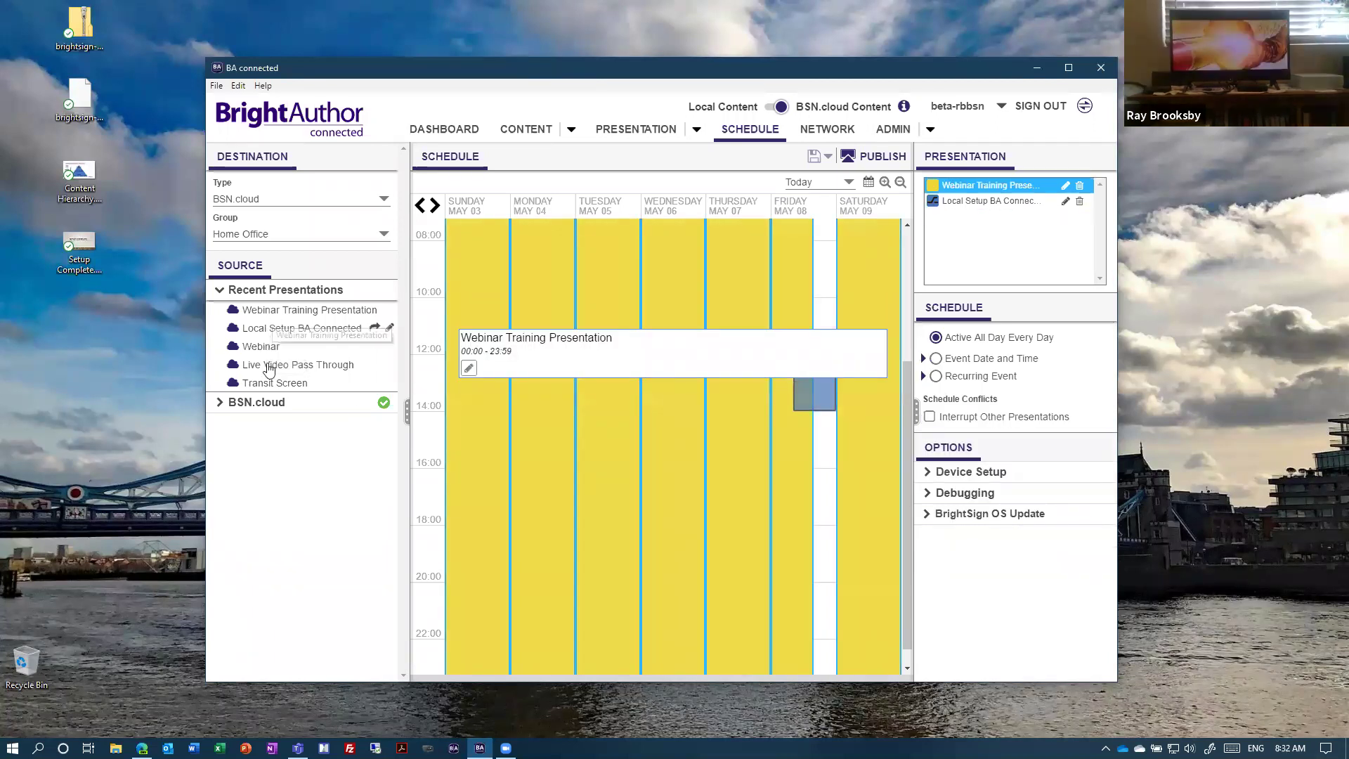
left_click_drag(267, 382, 739, 439)
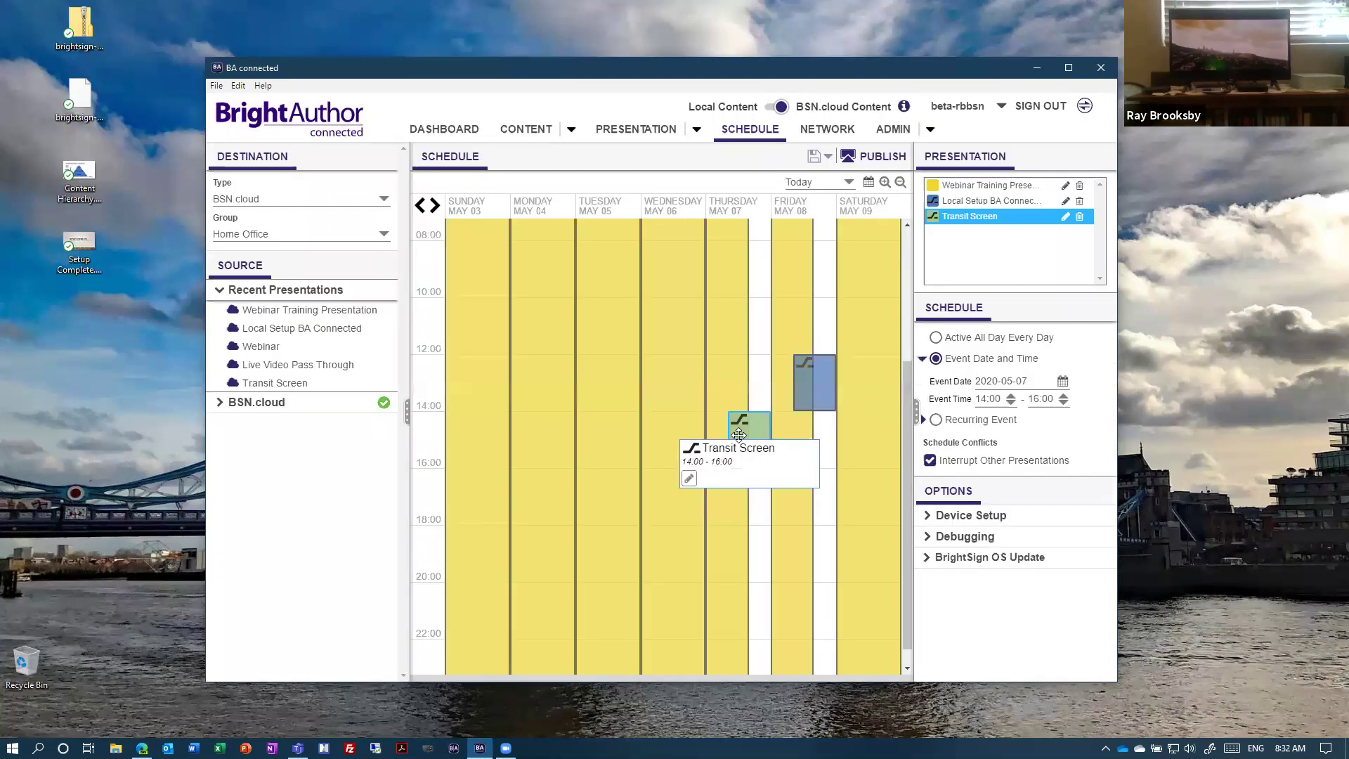
left_click(1036, 400)
double_click(1037, 400)
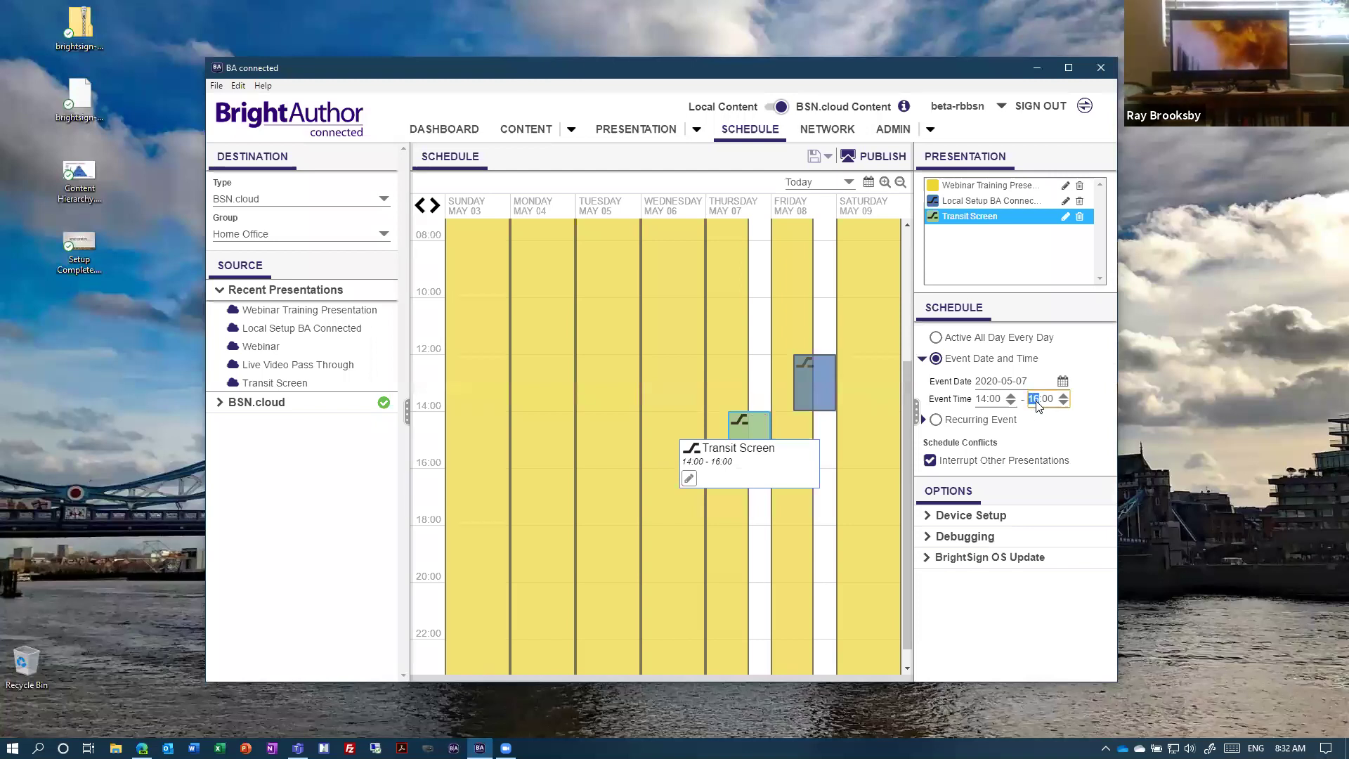
type("15")
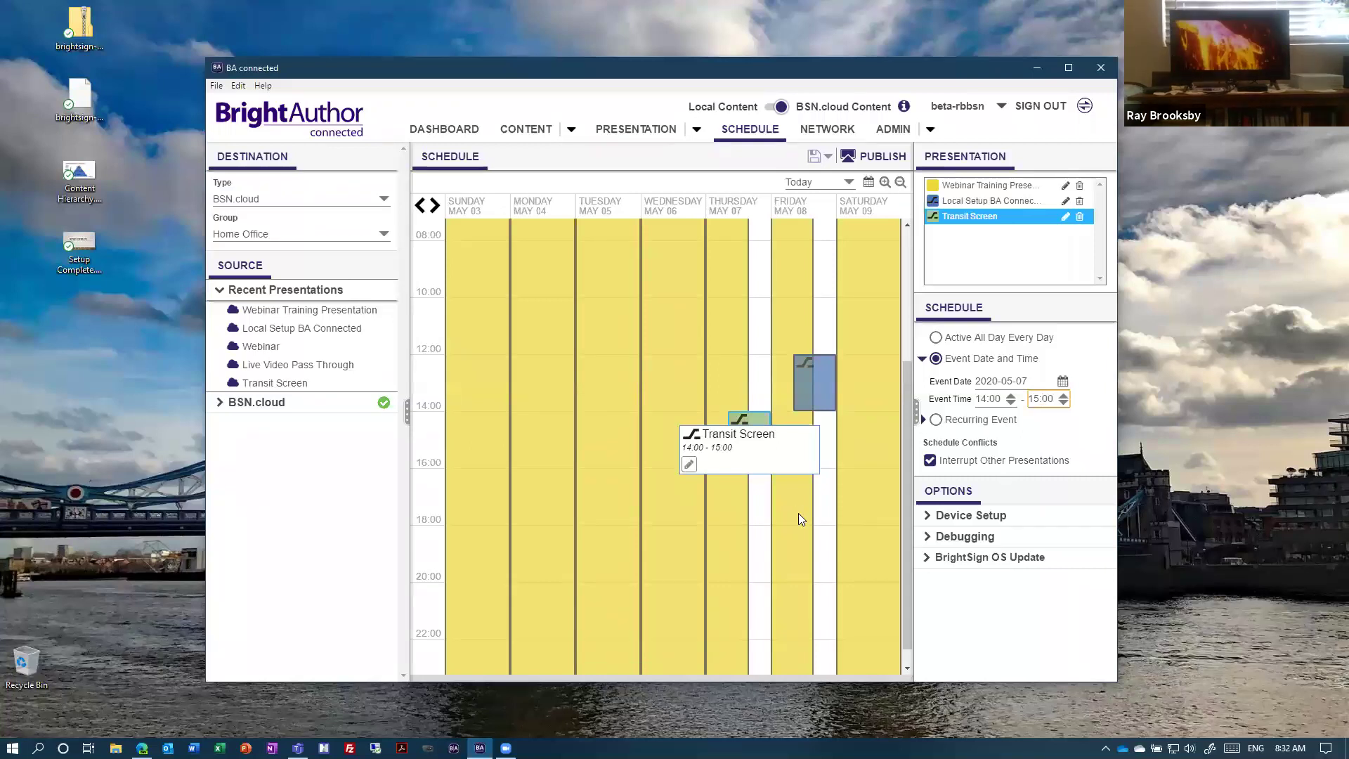
left_click(1047, 398)
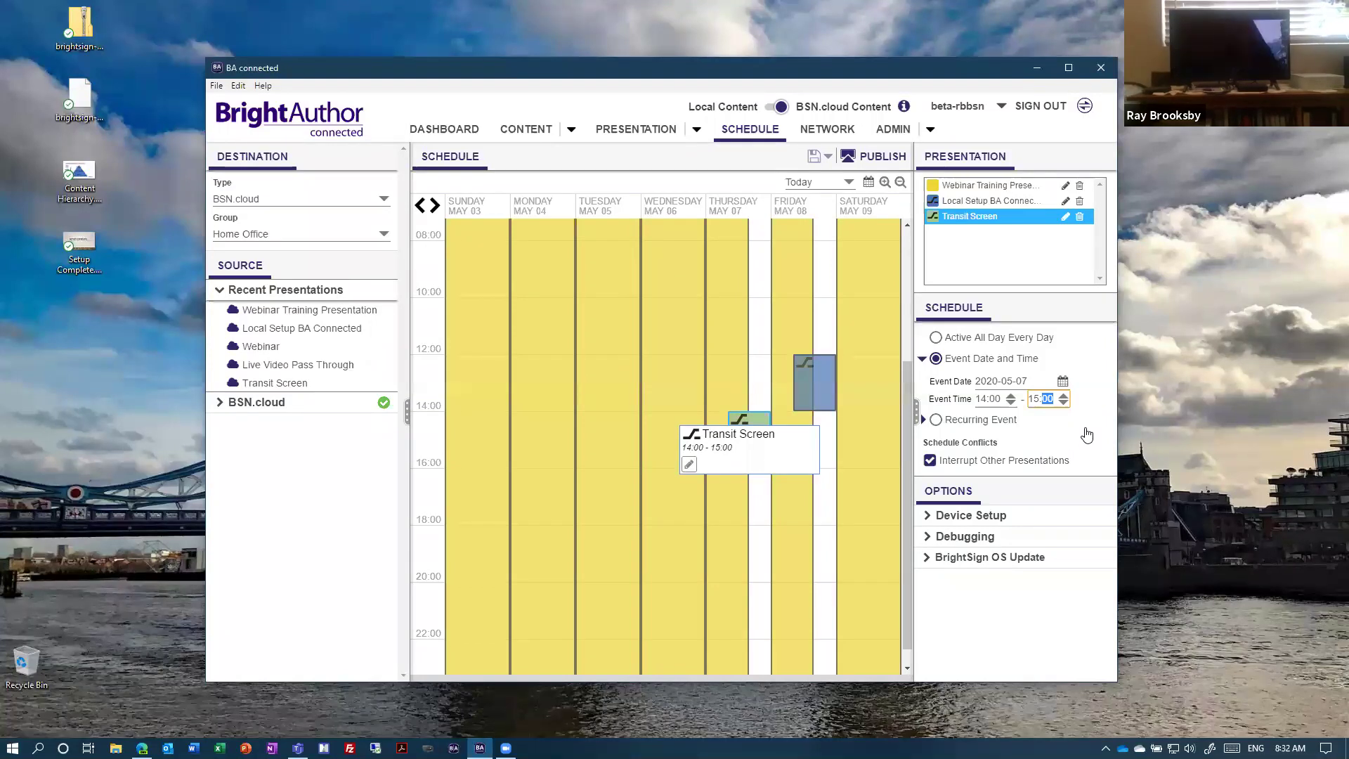
type("30")
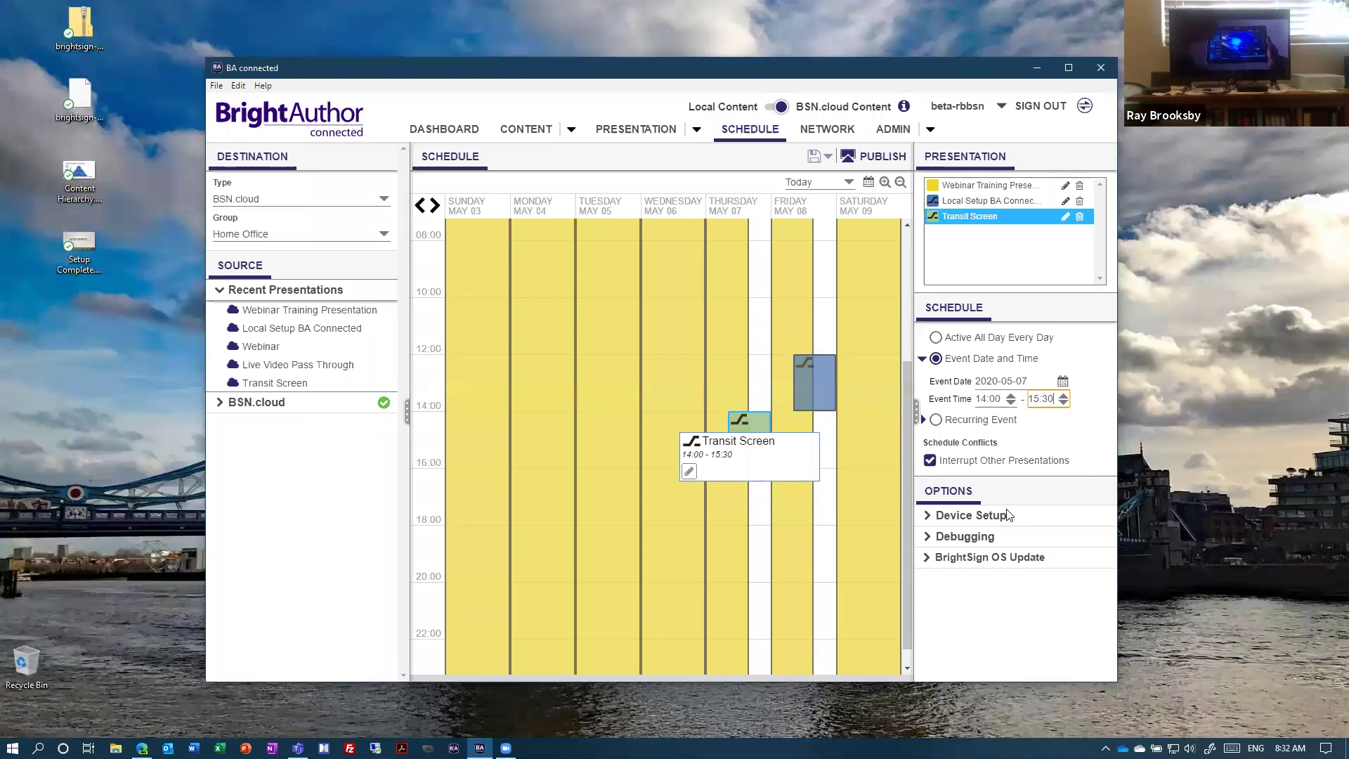
Step: Make the Transit Screen event recurring on weekdays with no end date
left_click(936, 419)
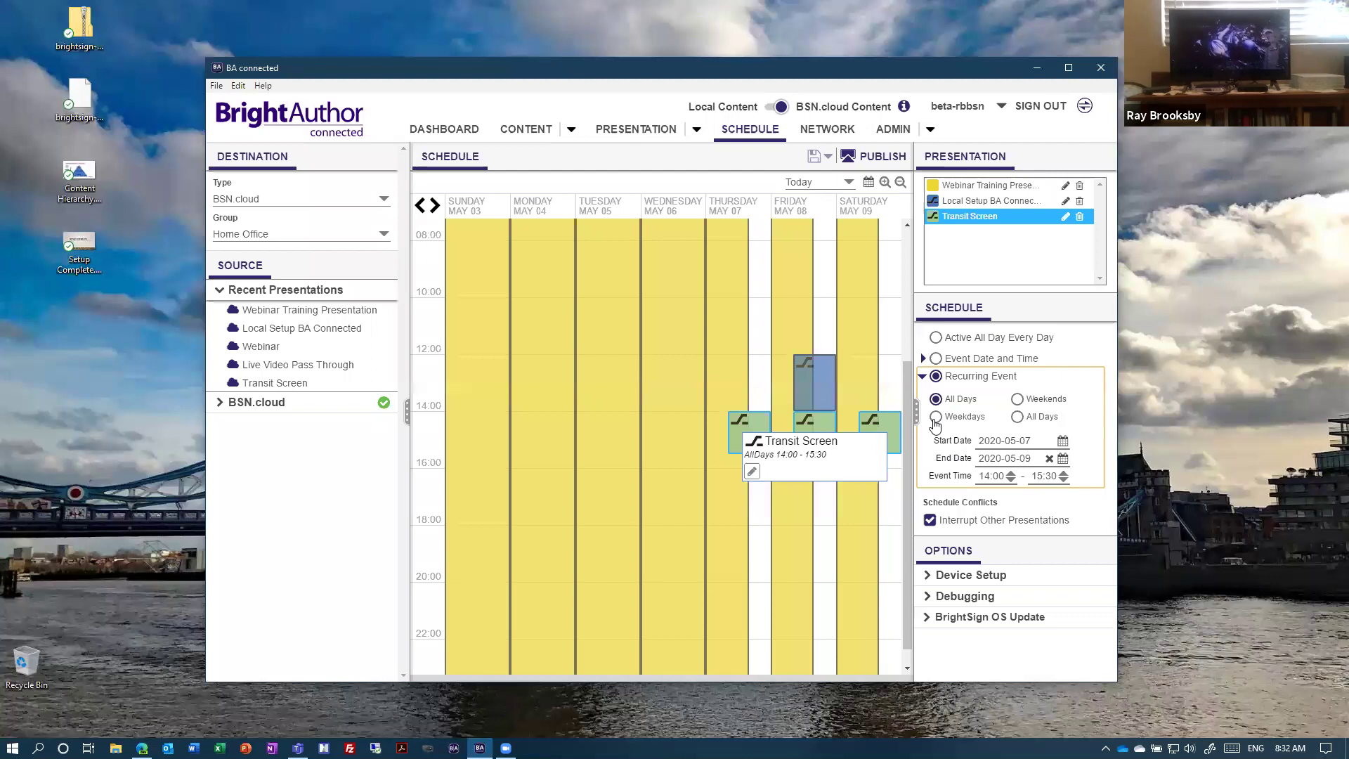
left_click(1049, 458)
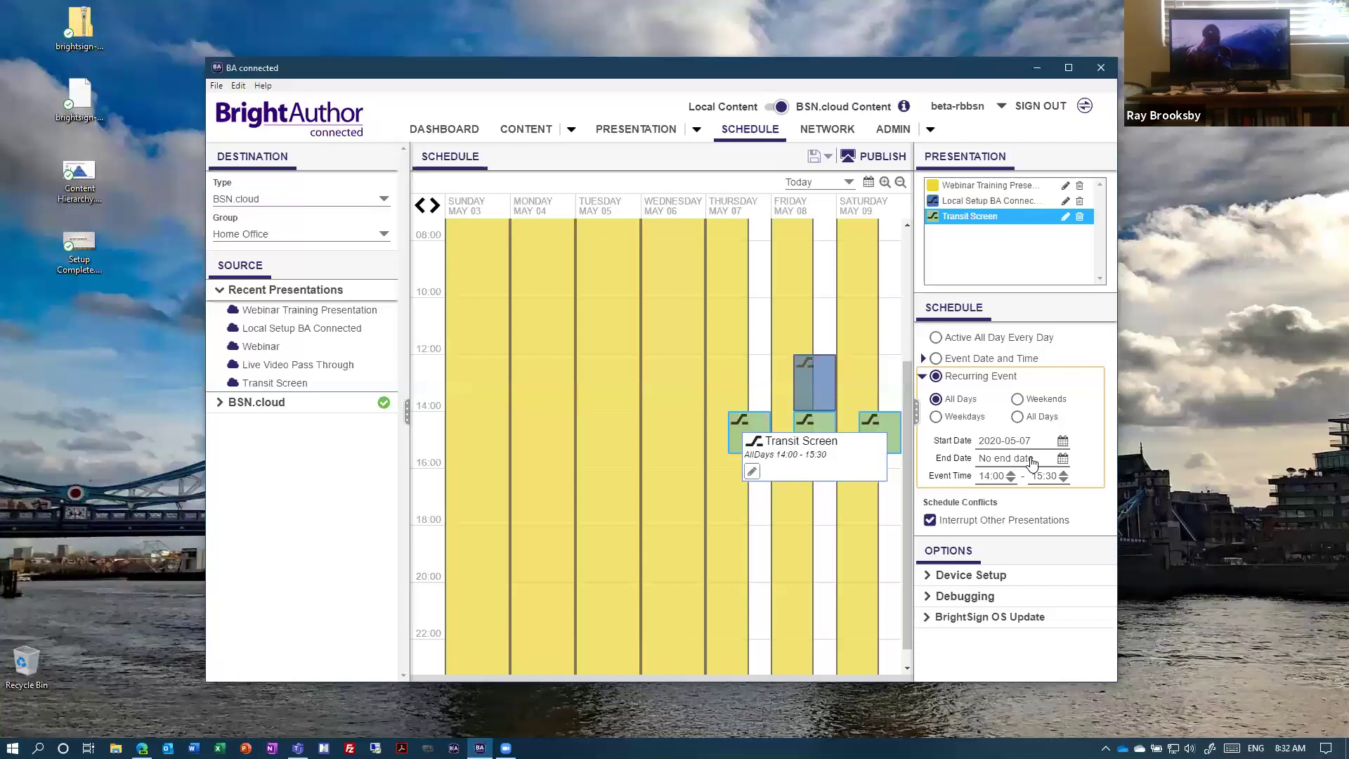
left_click(935, 417)
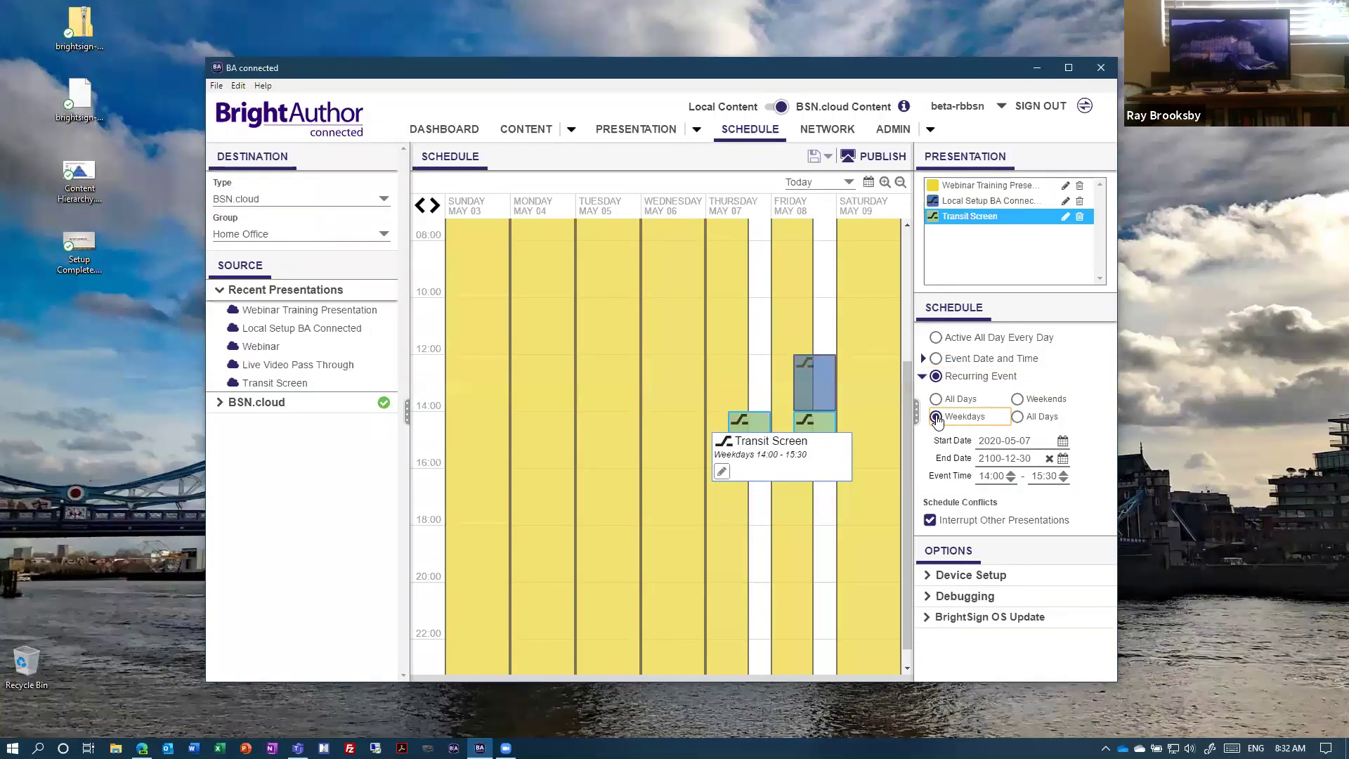
left_click(1049, 459)
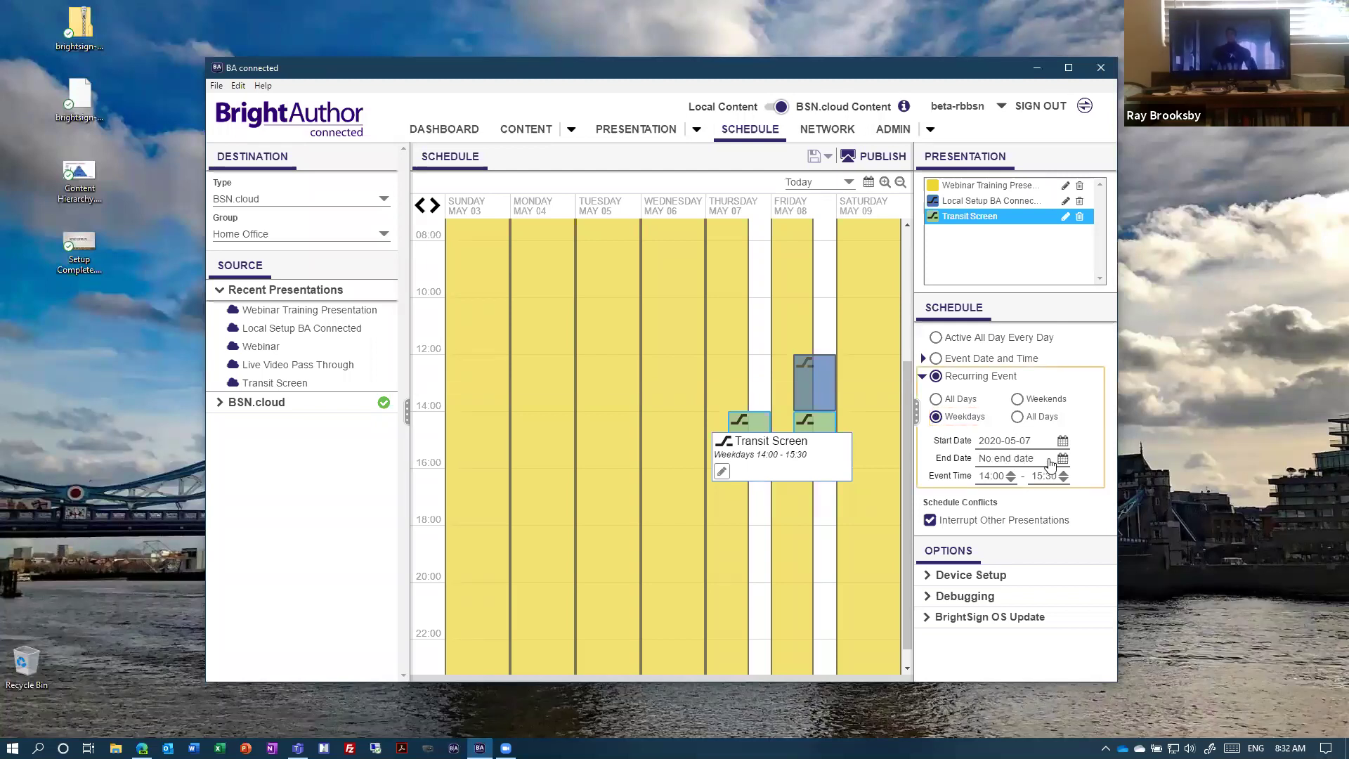
Step: Switch the Transit Screen recurrence to individually chosen days, clear its end date and leave only Friday selected
left_click(1017, 417)
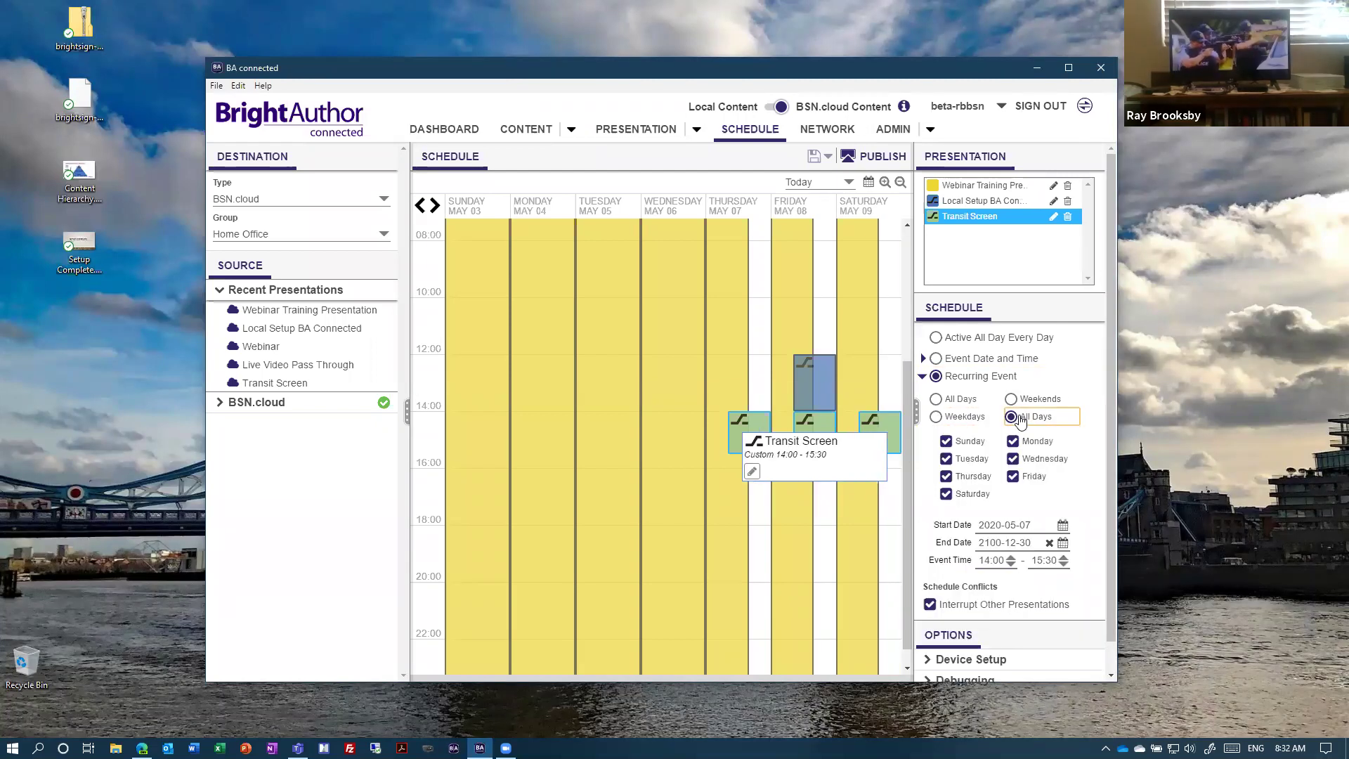
left_click(1049, 543)
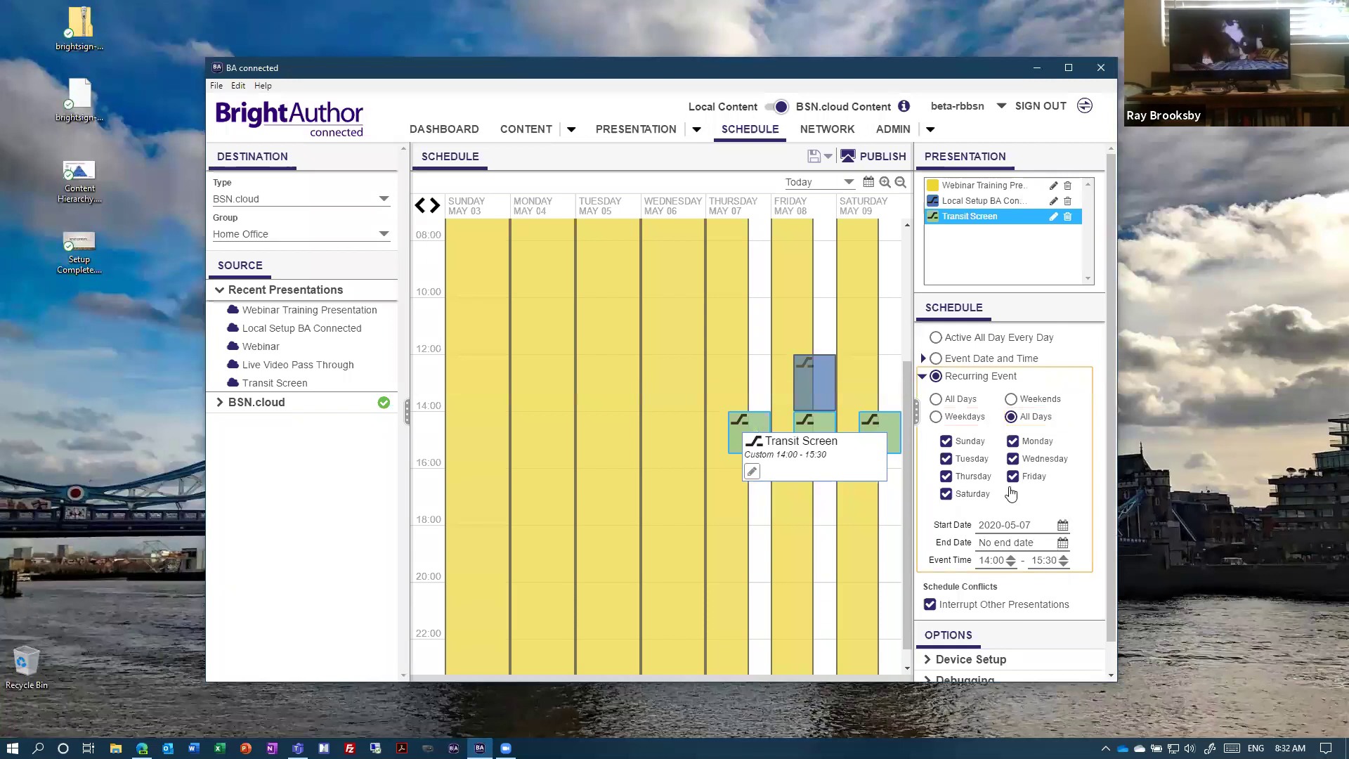
left_click(947, 494)
left_click(946, 476)
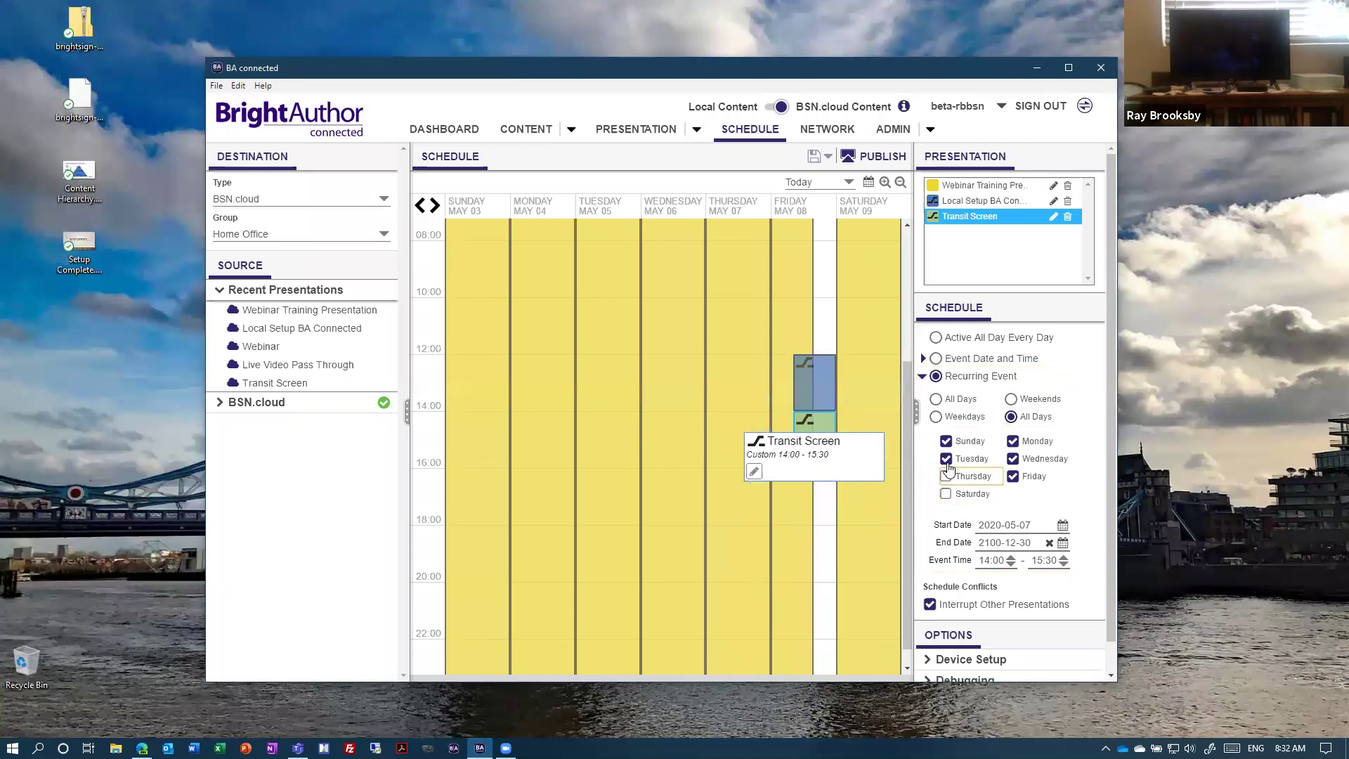
left_click(946, 459)
left_click(946, 441)
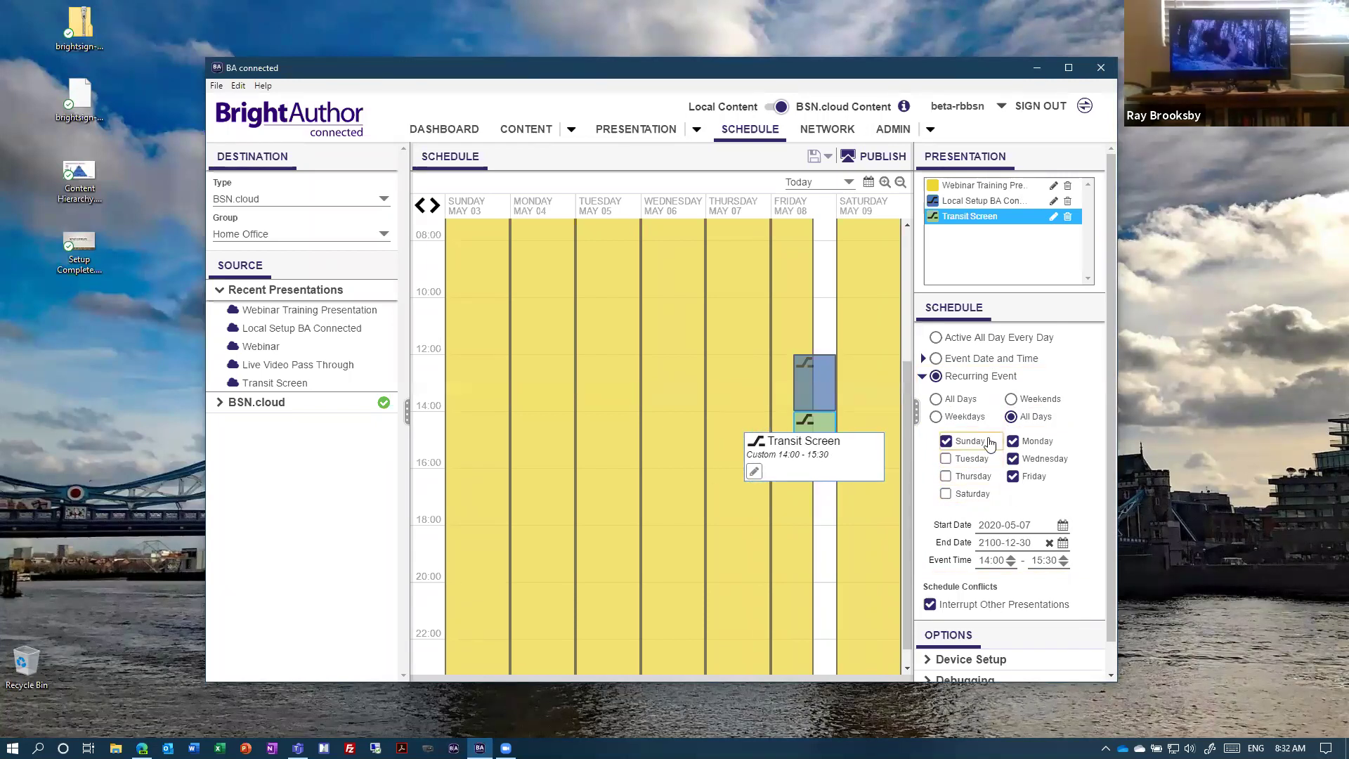
left_click(1013, 441)
left_click(1013, 458)
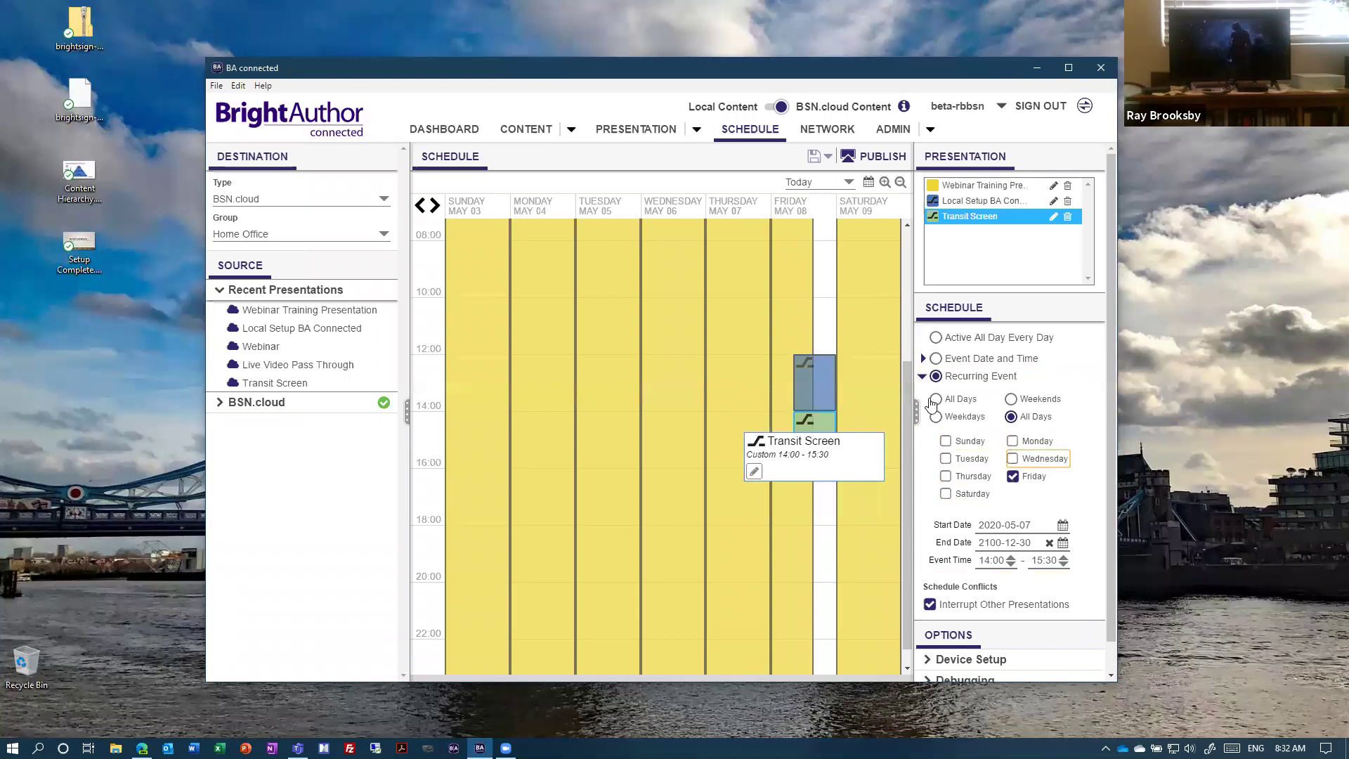
Step: Check the recurring Friday event in next week's schedule and in the week of August 24, 2020, and return to the current week
left_click(849, 183)
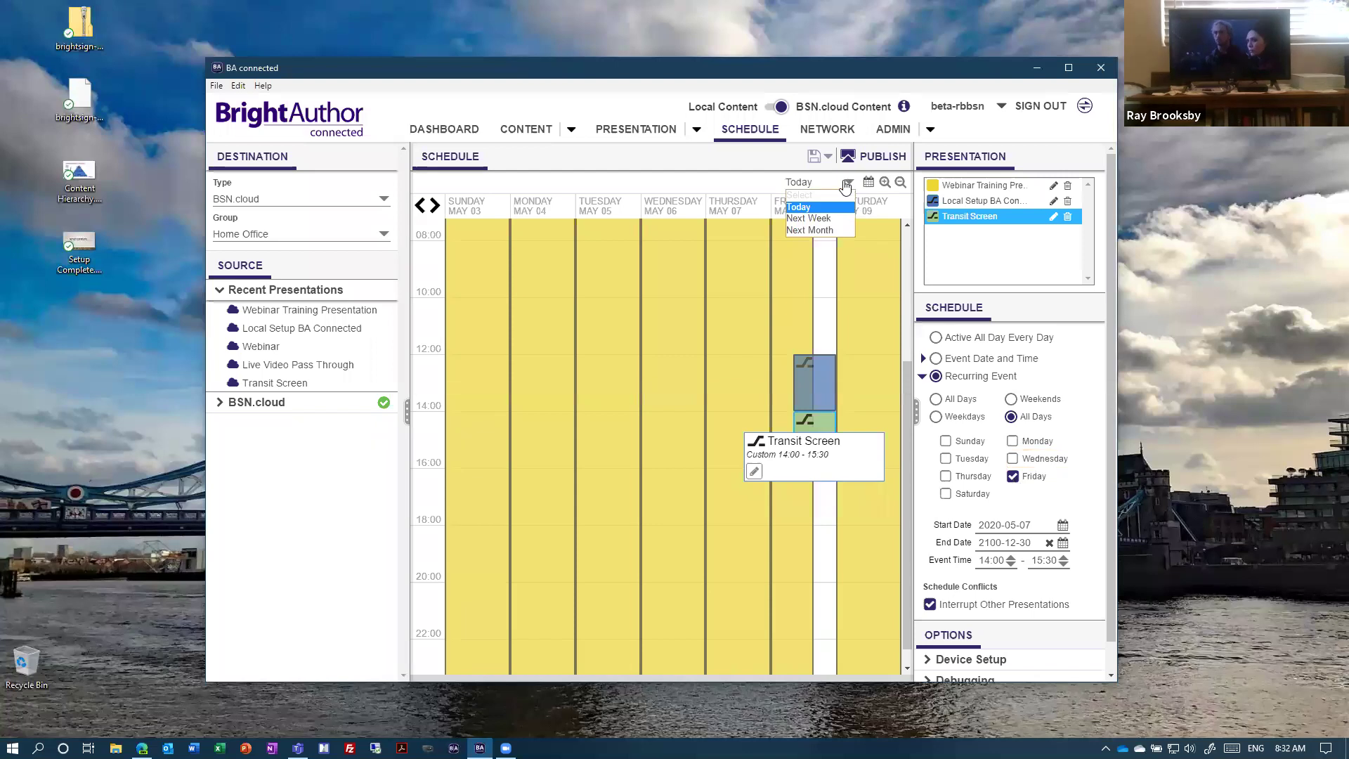
left_click(826, 225)
mouse_move(825, 426)
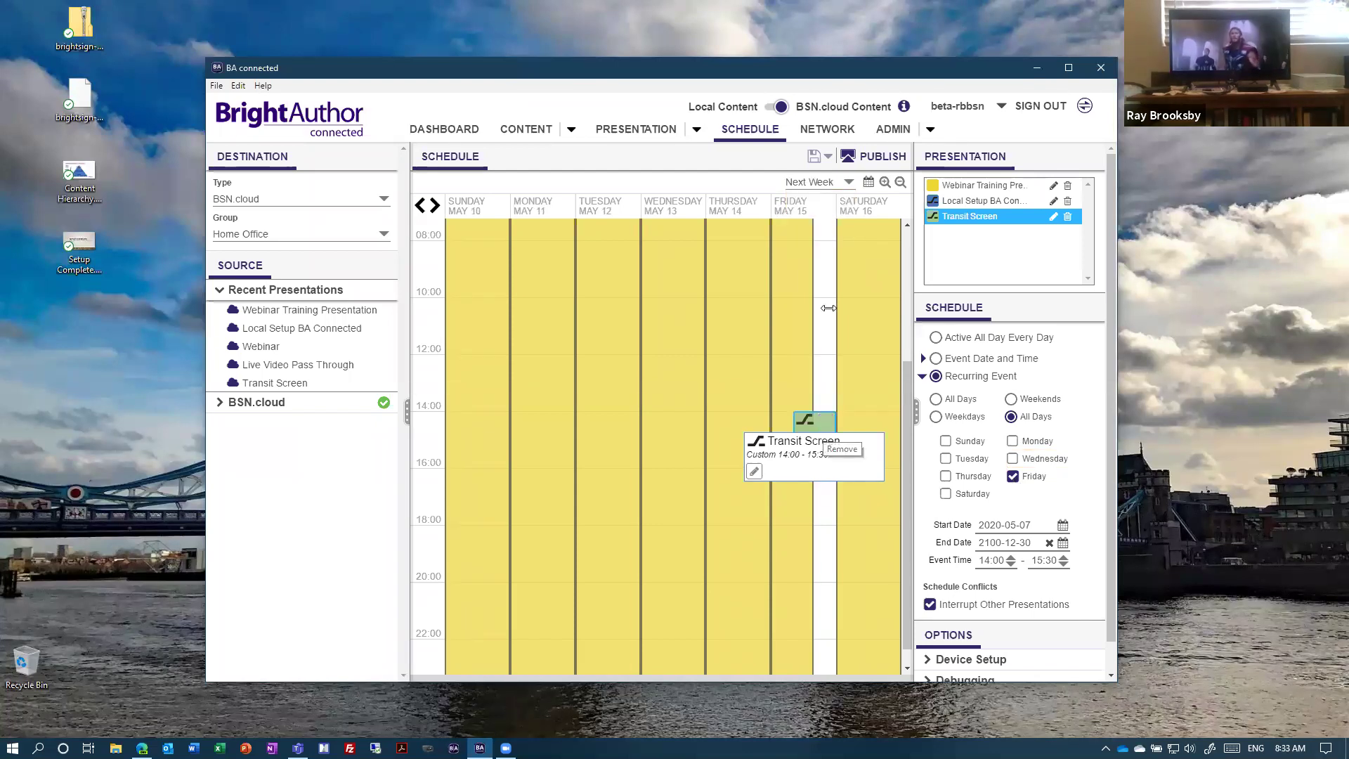
left_click(868, 183)
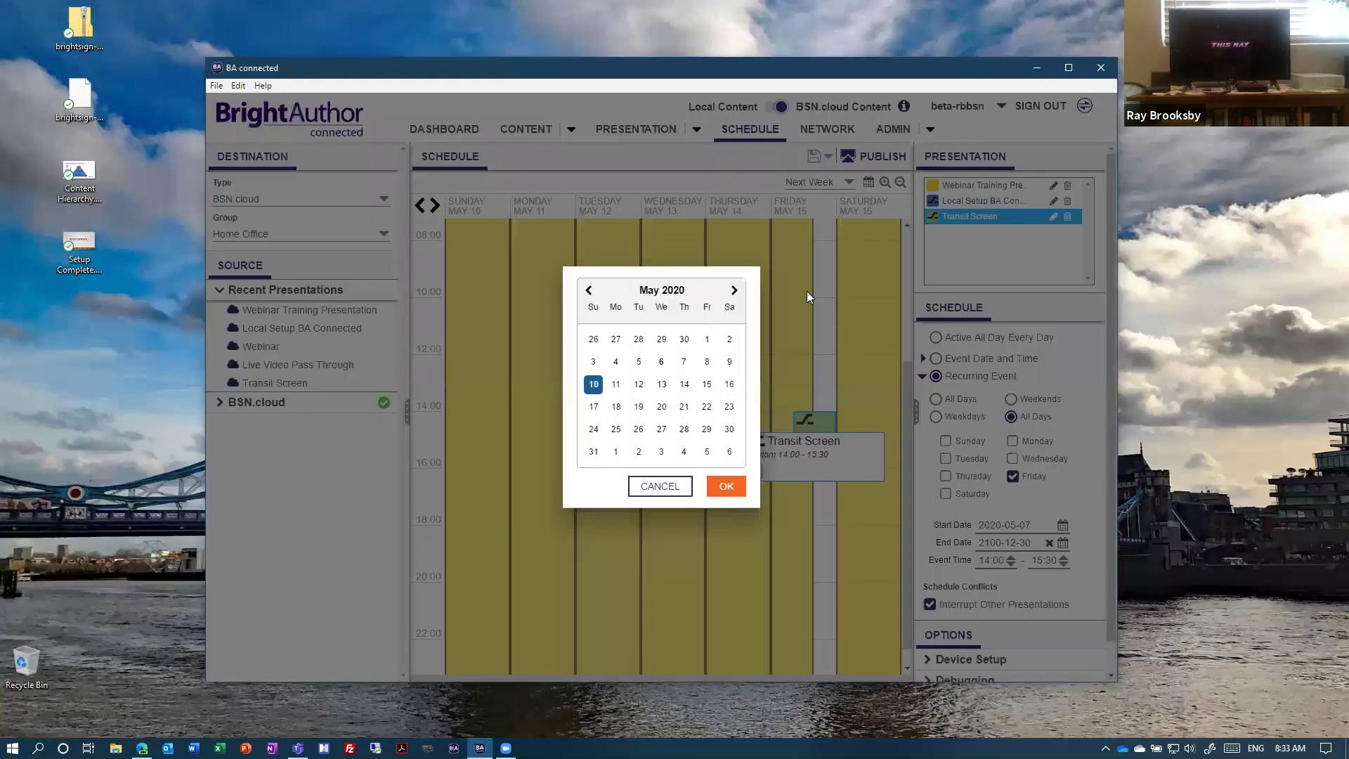
left_click(735, 291)
left_click(735, 291)
left_click(735, 291)
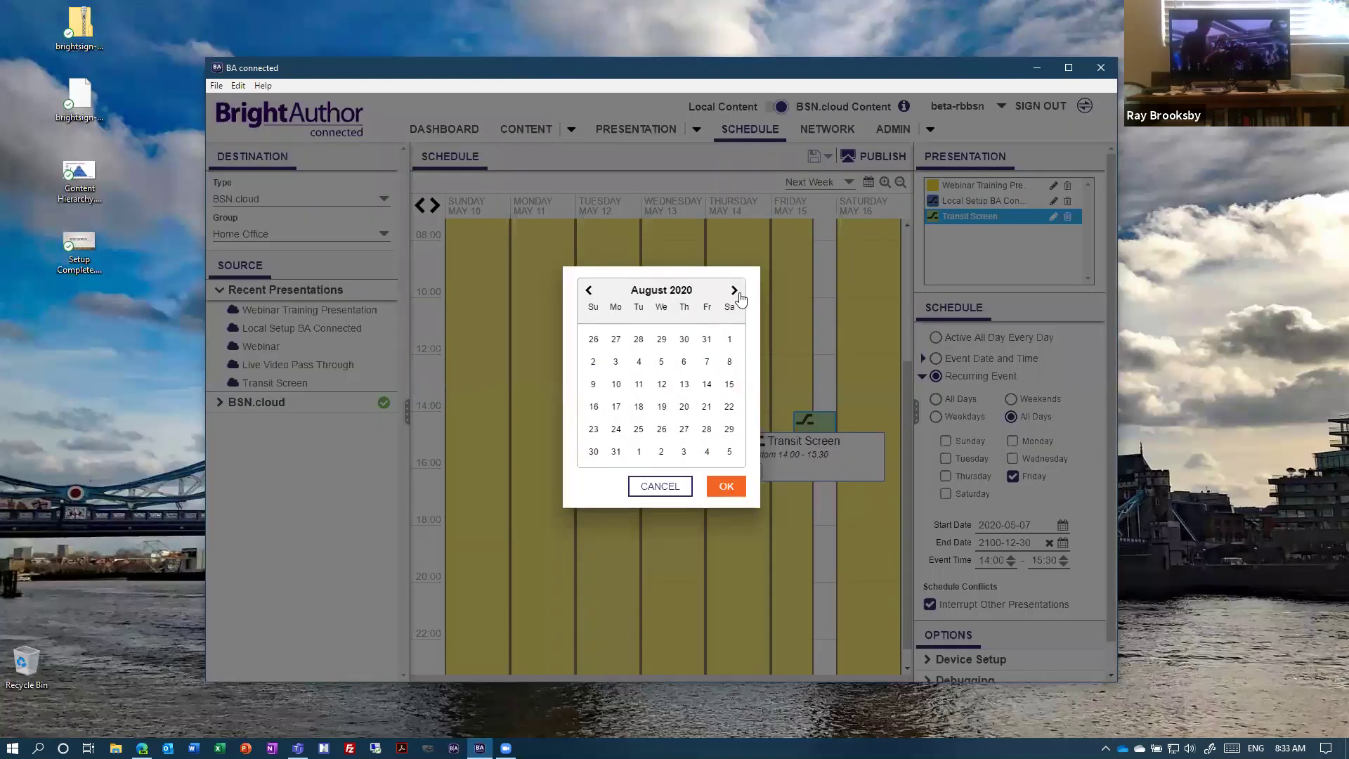
left_click(615, 431)
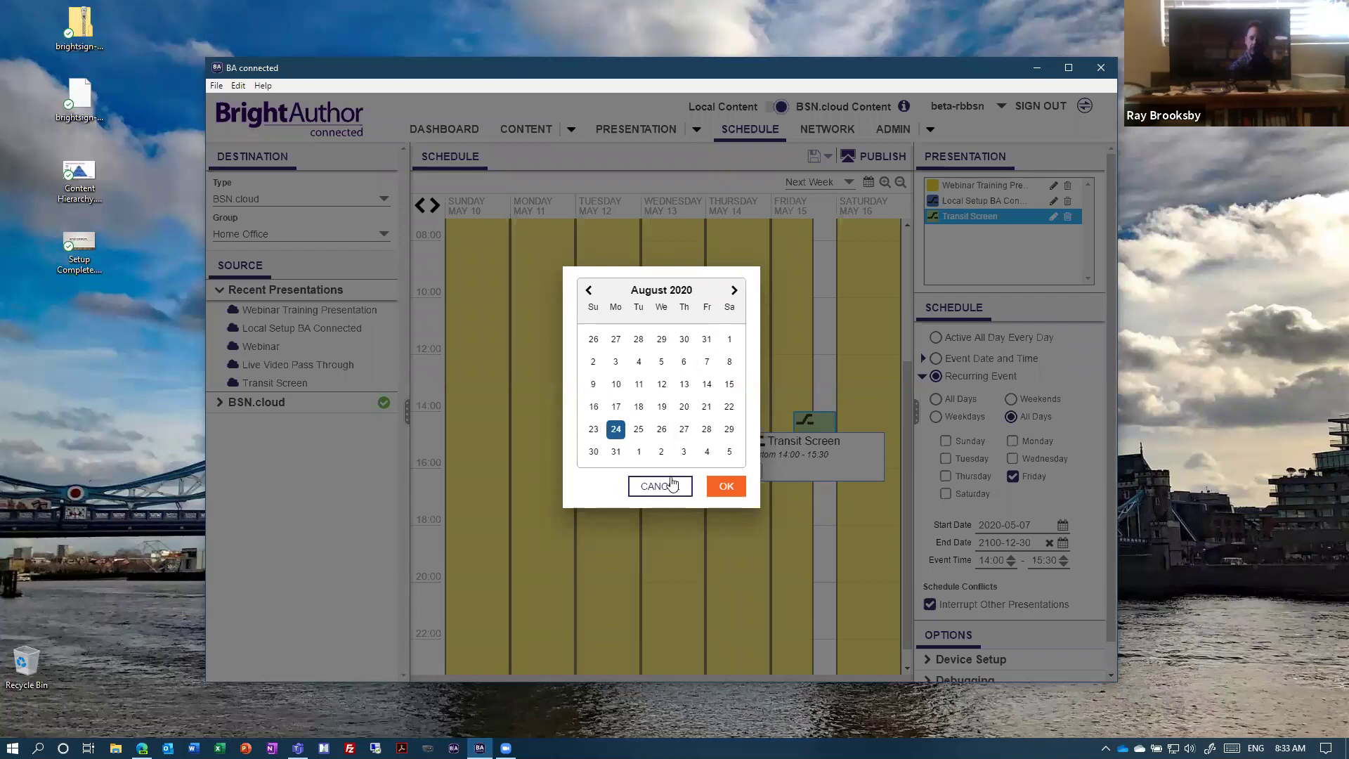
left_click(727, 486)
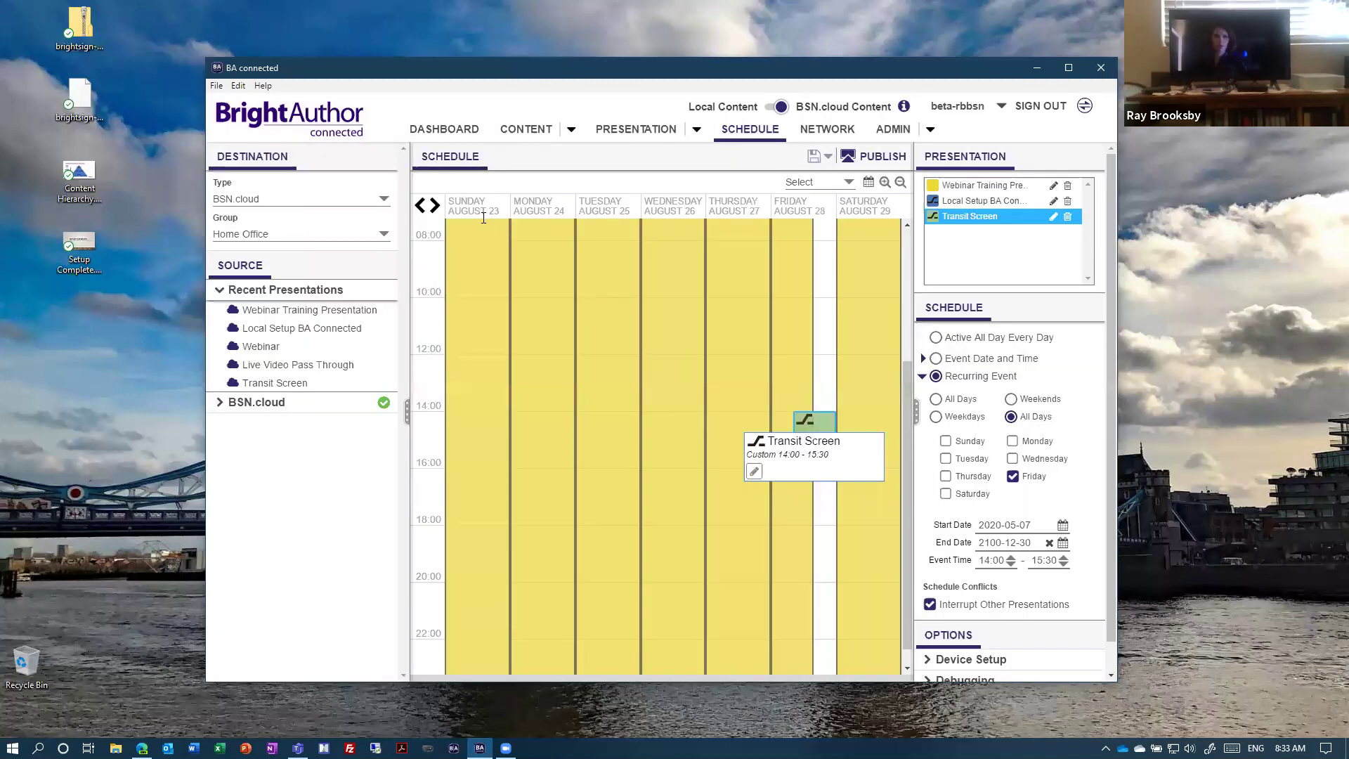
mouse_move(807, 425)
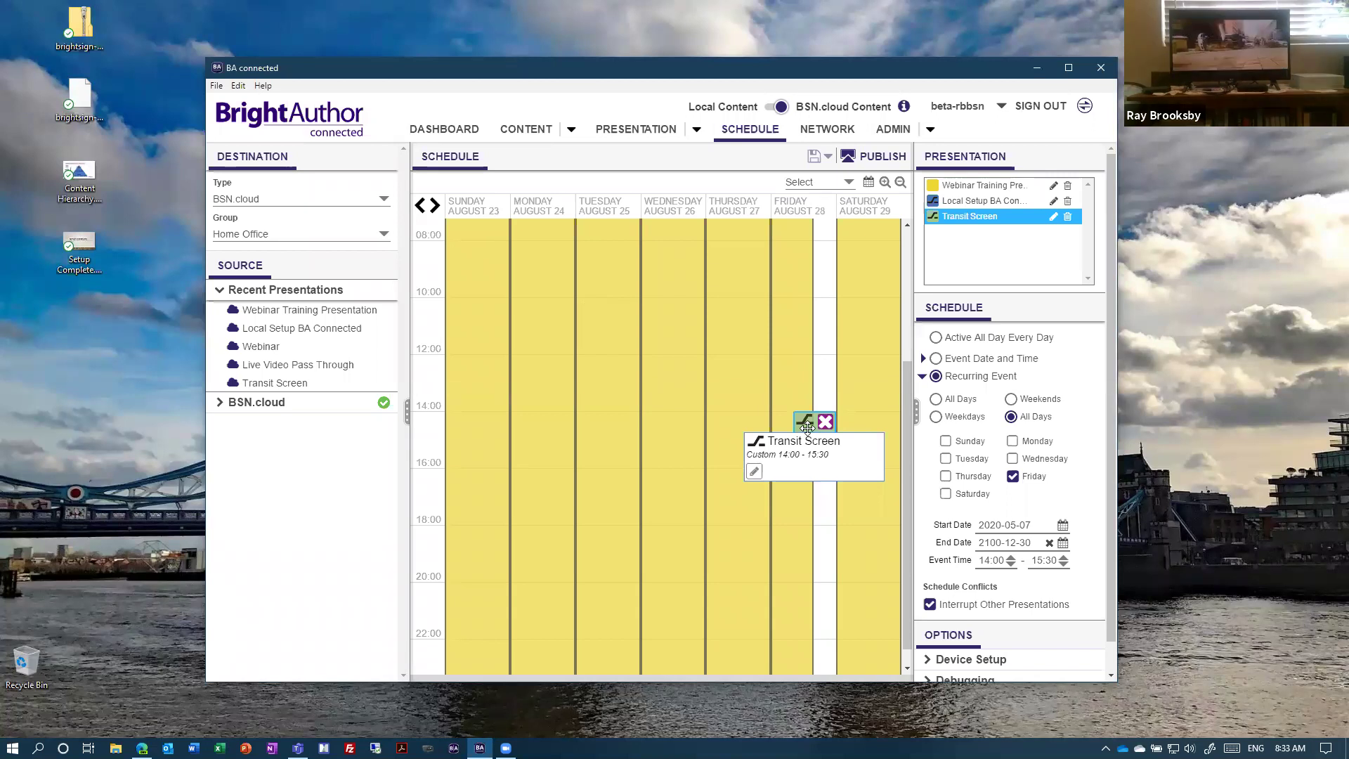
left_click(850, 184)
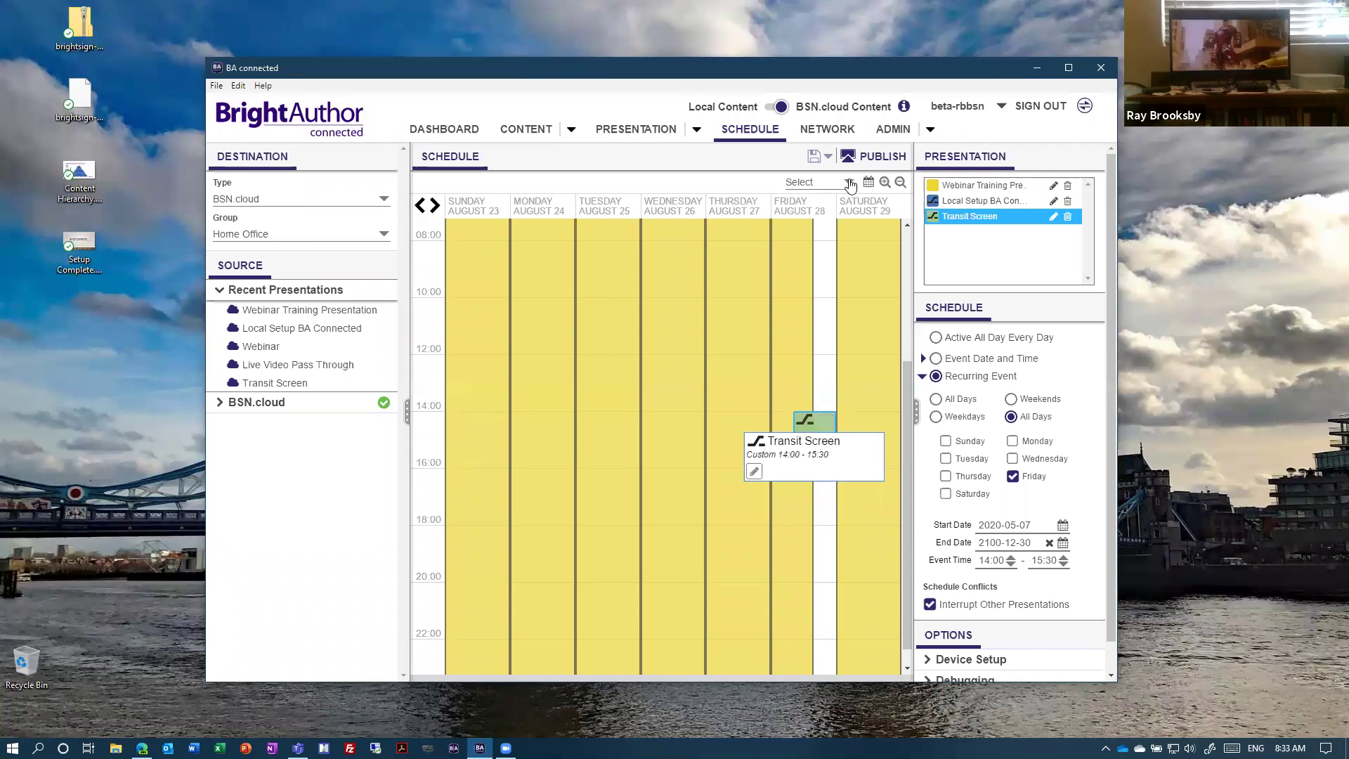
left_click(836, 200)
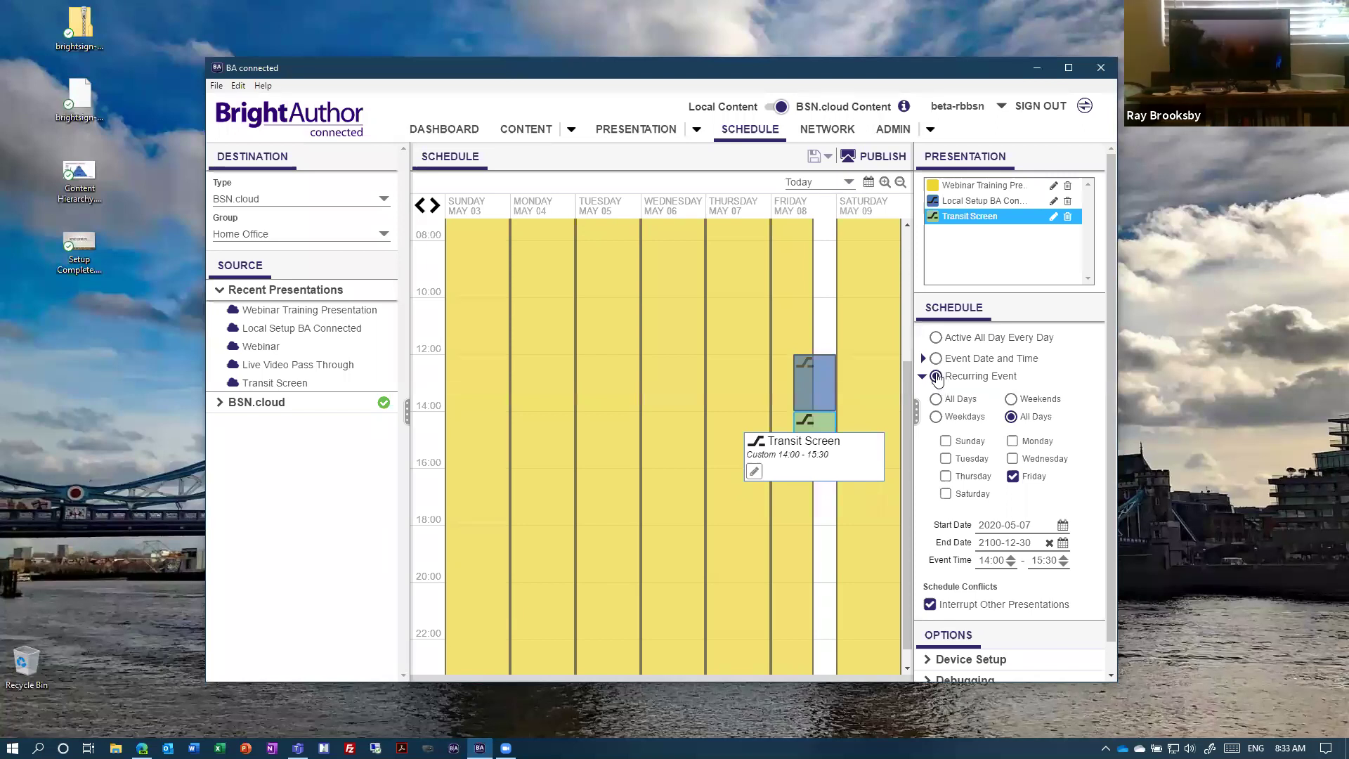
Step: Open the network's device list showing all players
left_click(857, 159)
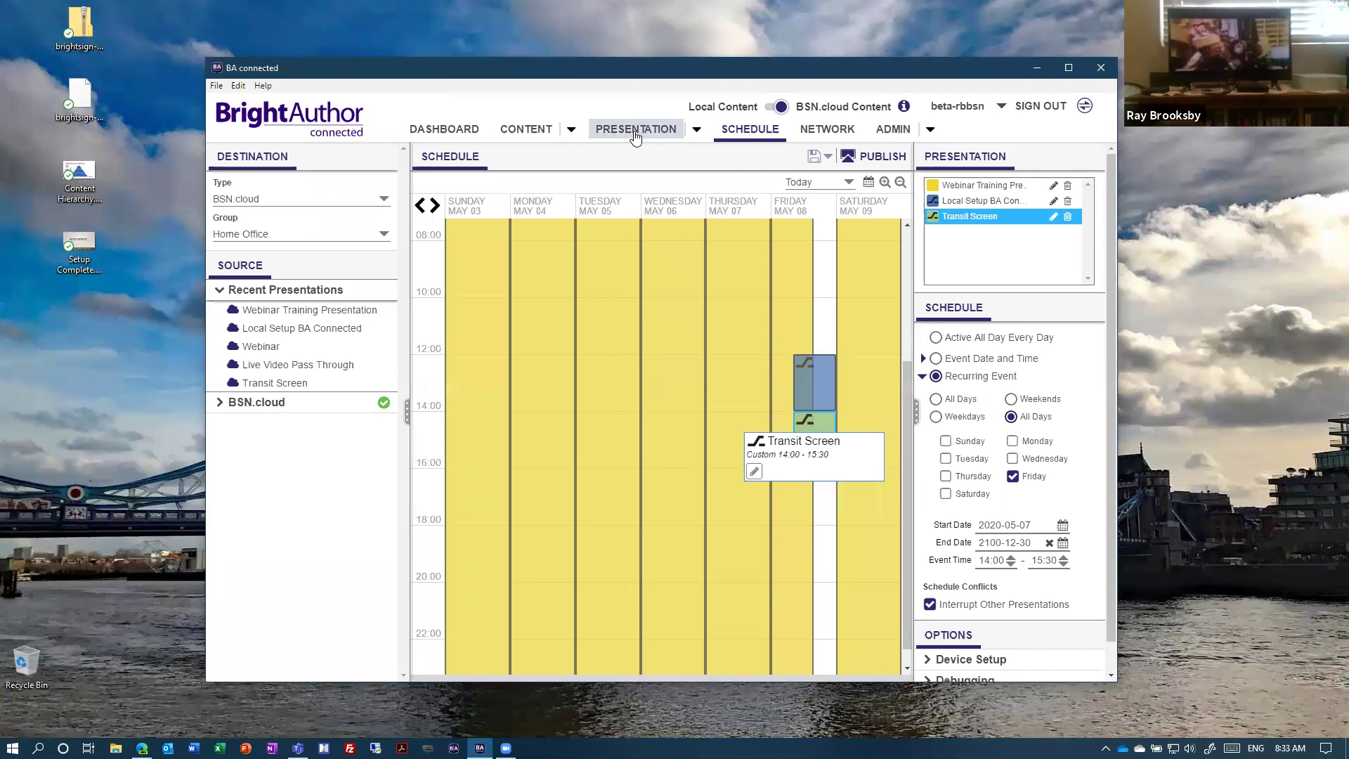
left_click(847, 121)
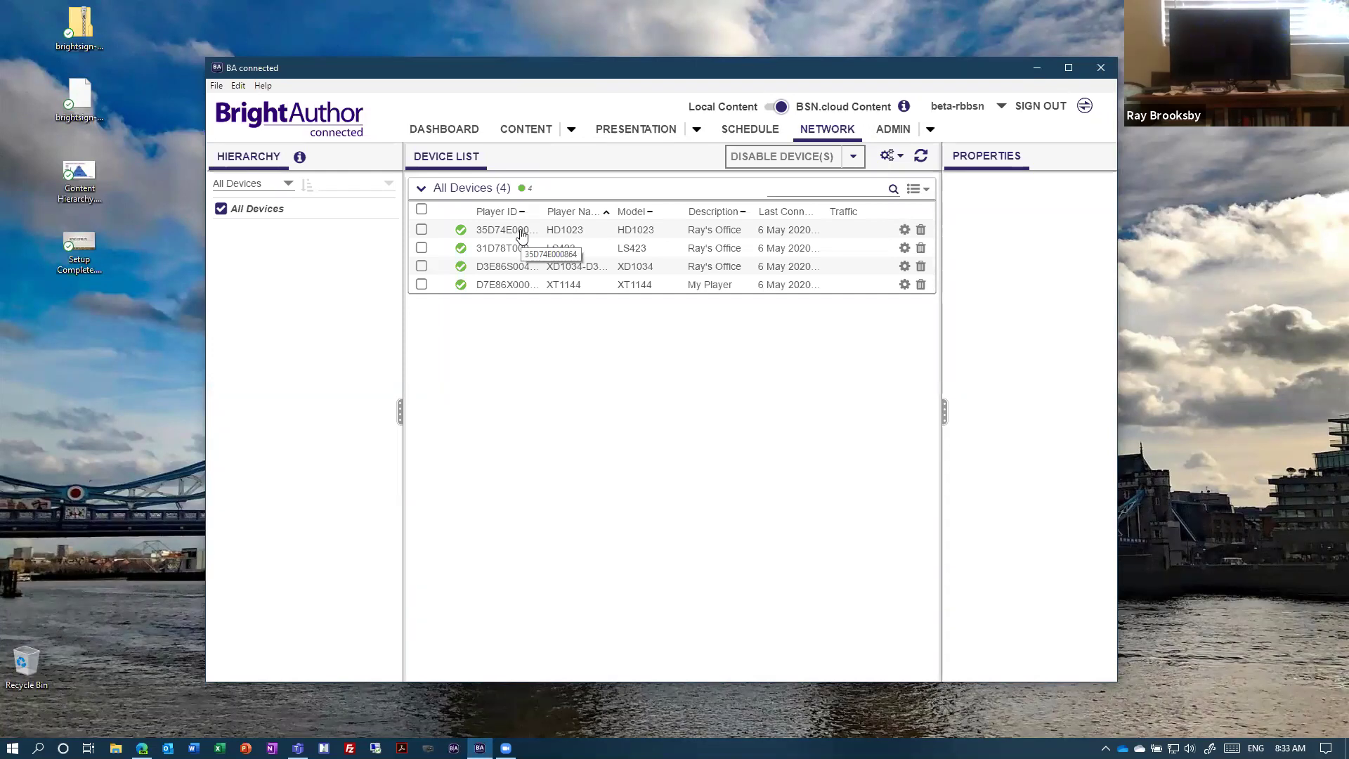
Step: Open the LS423 player's management page and examine its device information, including the Ethernet IP address
left_click(509, 250)
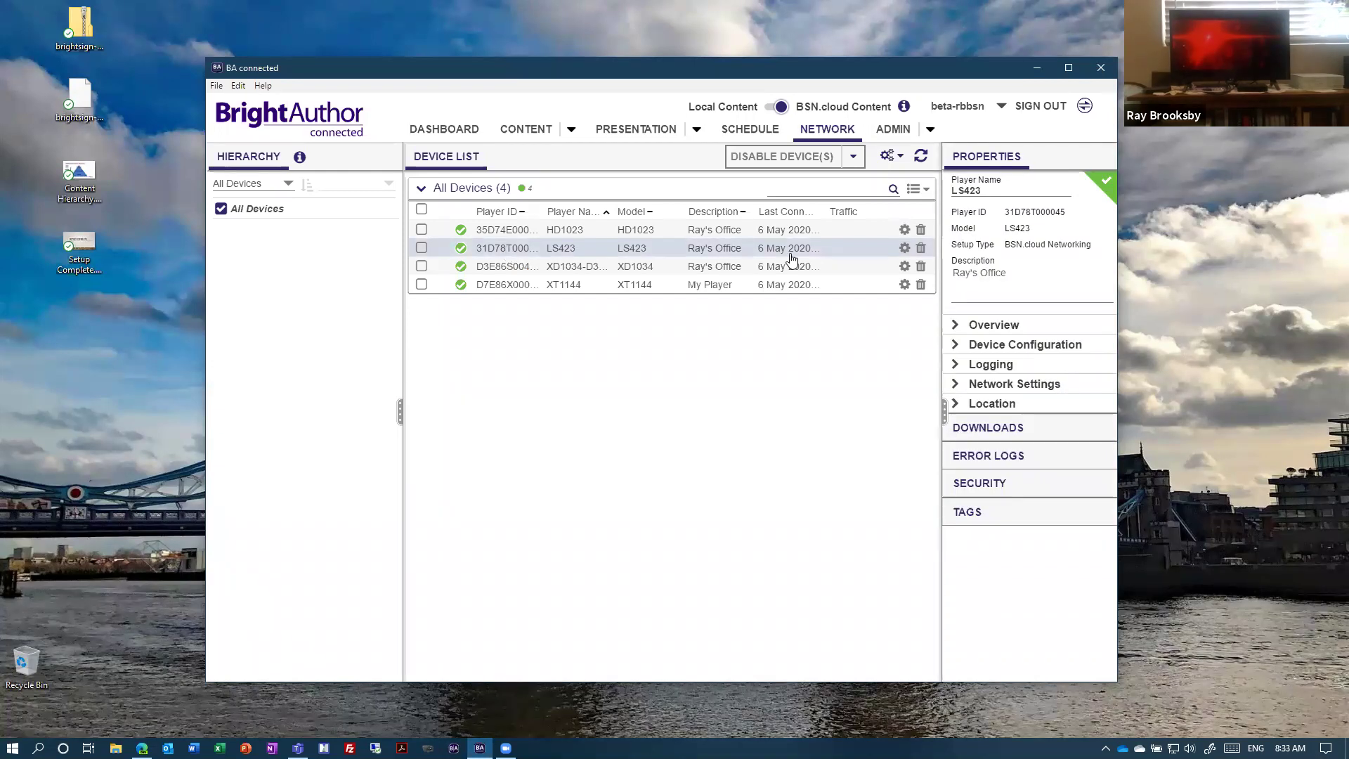
left_click(904, 249)
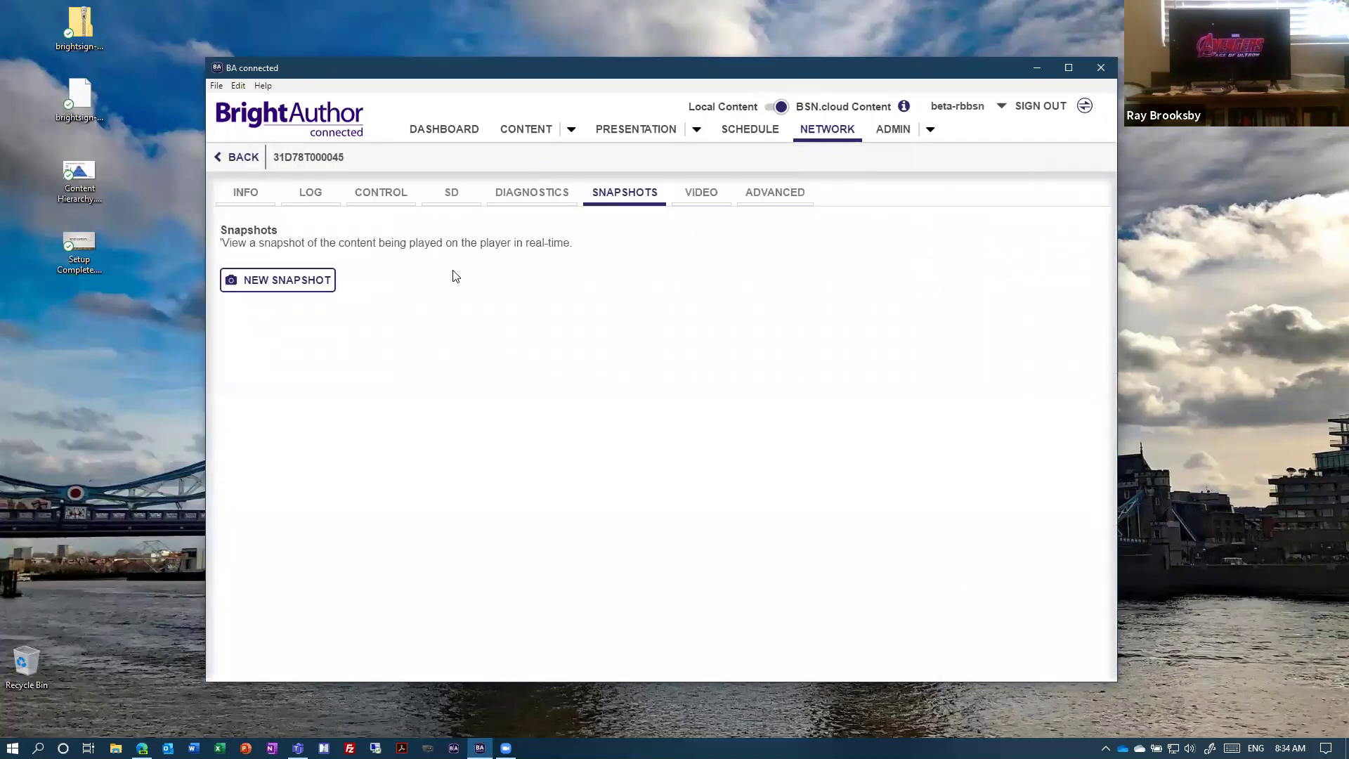
left_click(240, 201)
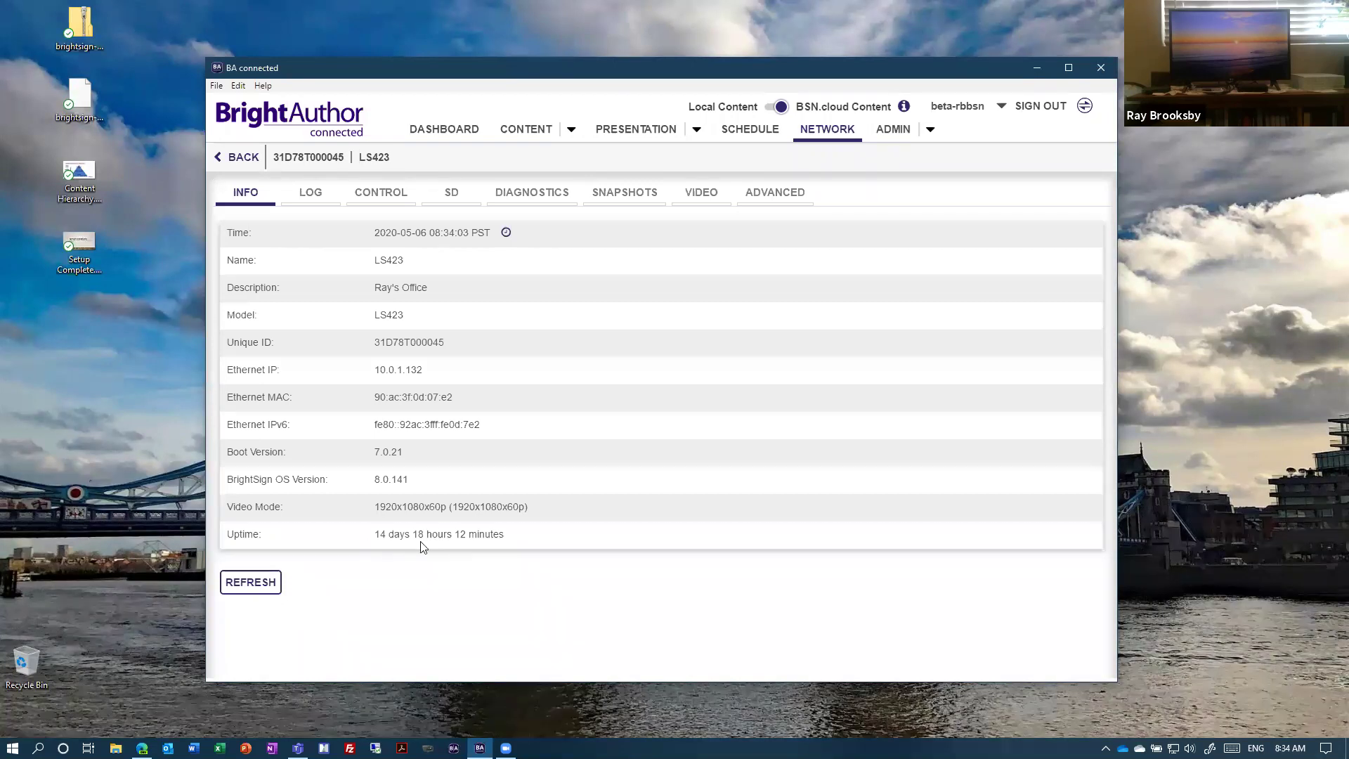
left_click_drag(379, 369, 435, 371)
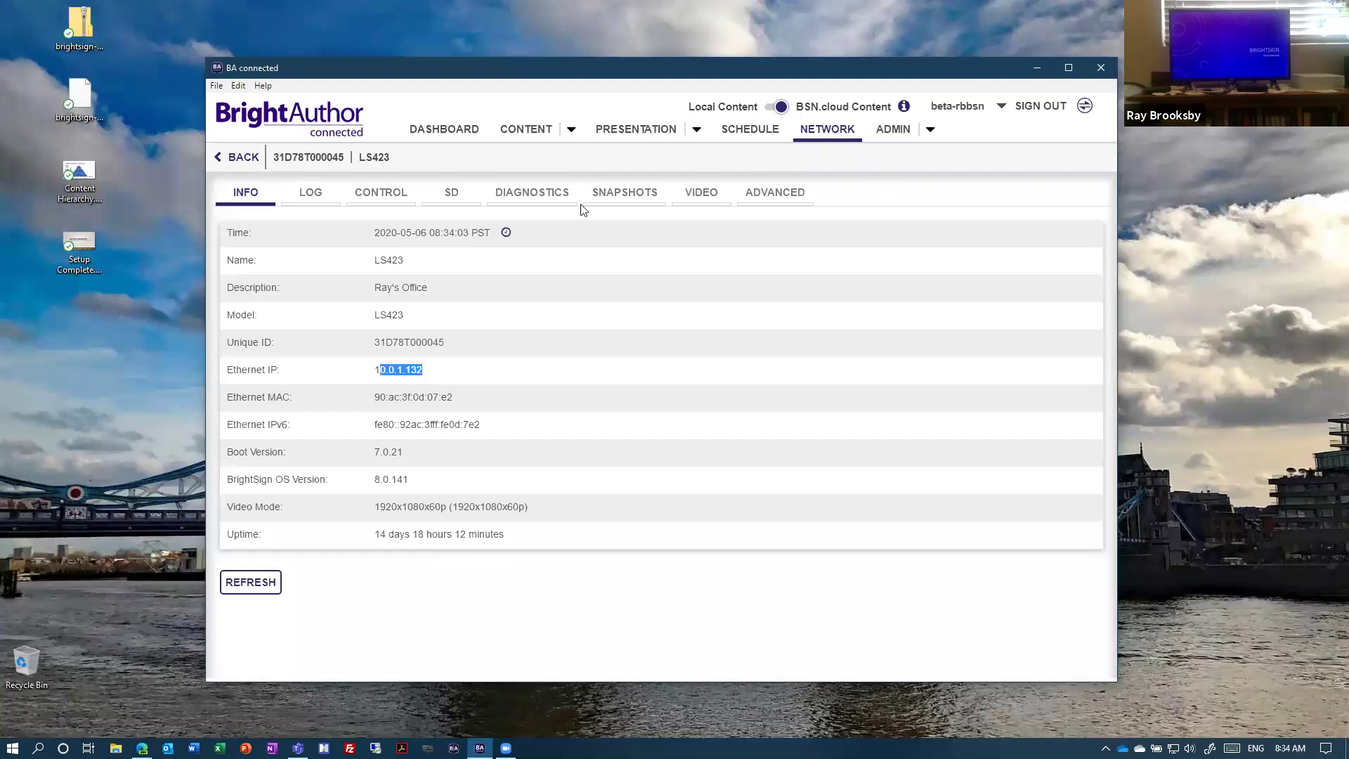
Step: Take a snapshot of the content playing on the LS423 and return to the device list
left_click(633, 197)
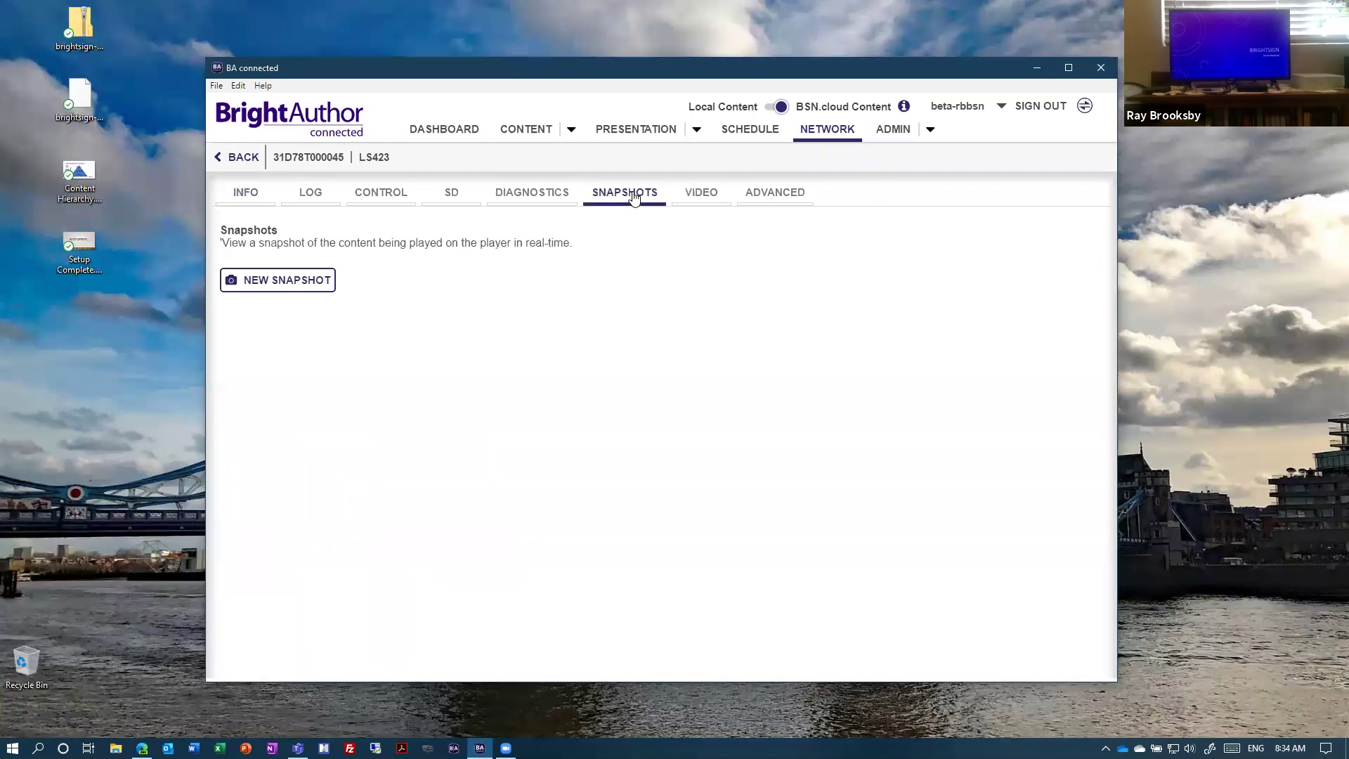
left_click(284, 281)
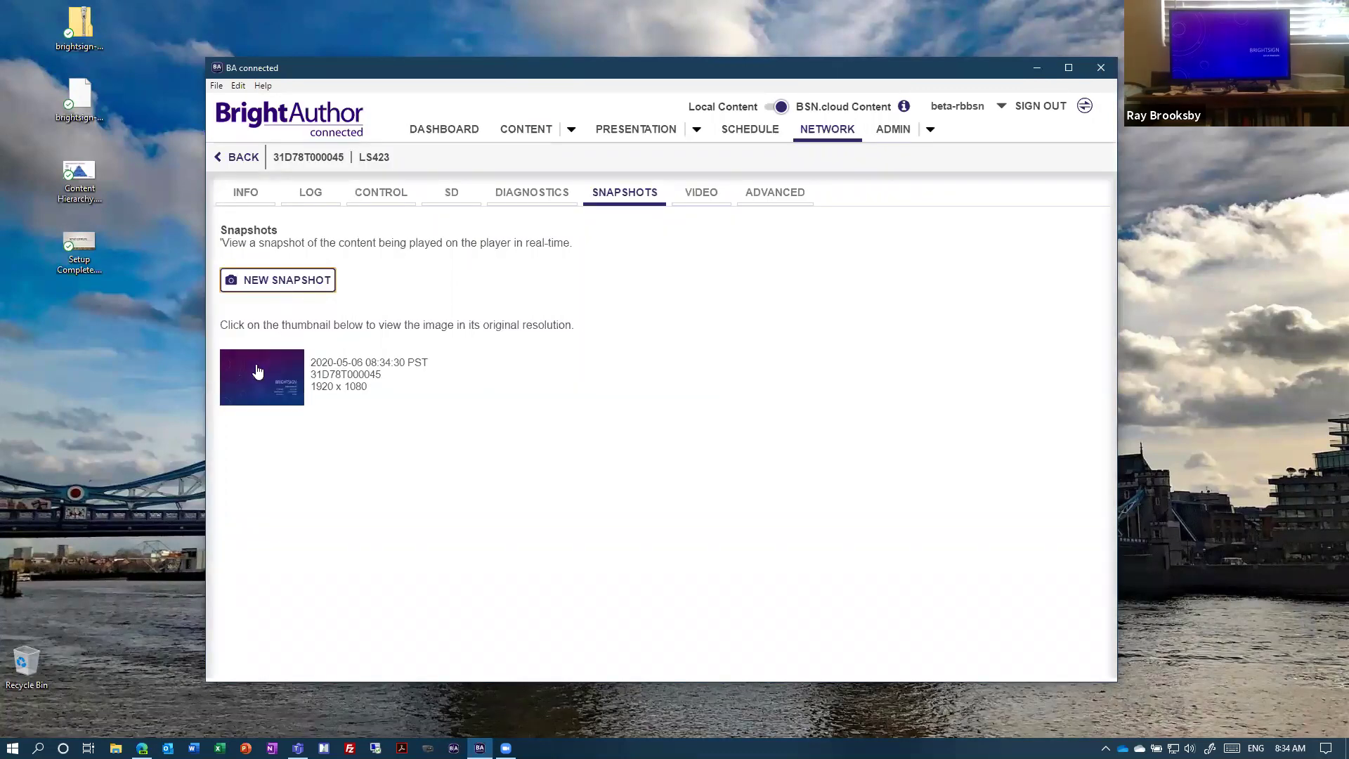
left_click(252, 158)
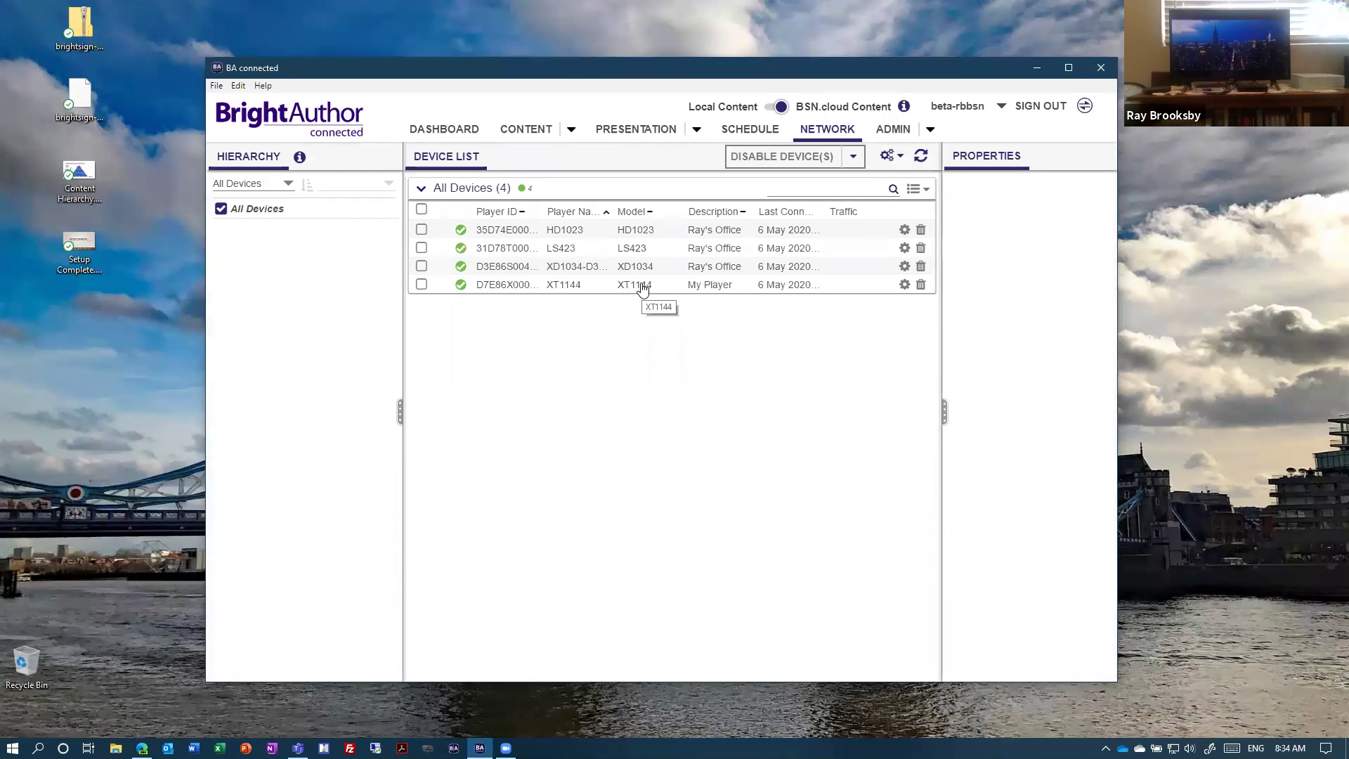
Step: Open the XT1144 player's management page, check its uptime and take three snapshots of its playing content
left_click(904, 285)
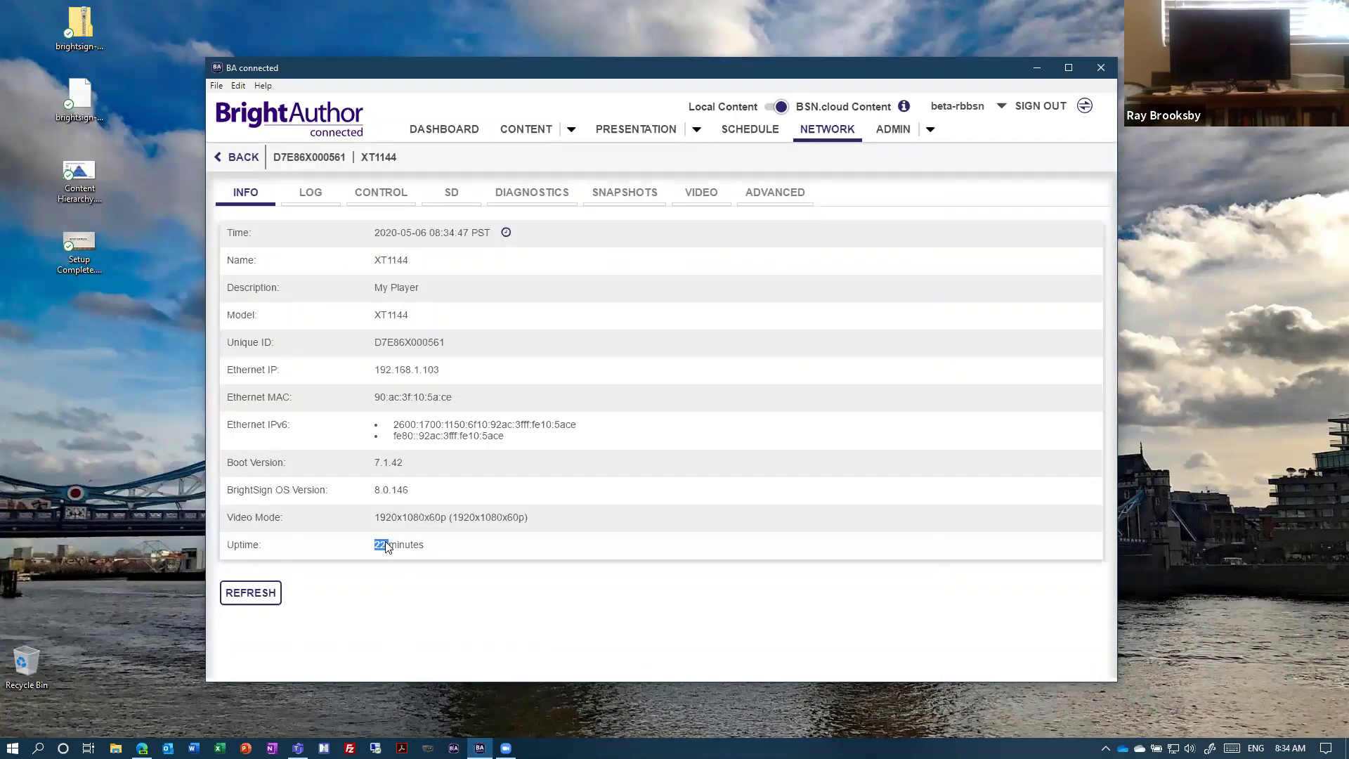
left_click(628, 201)
left_click(274, 292)
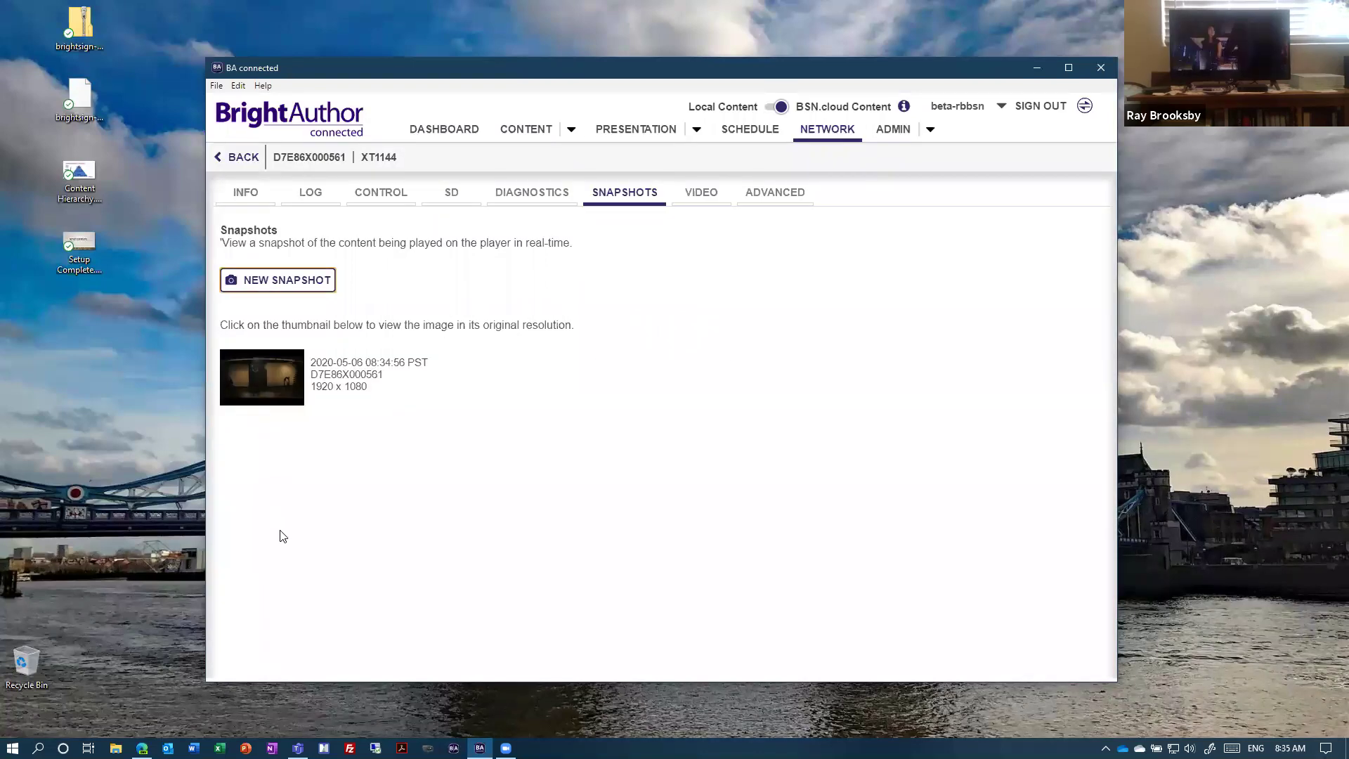
left_click(289, 282)
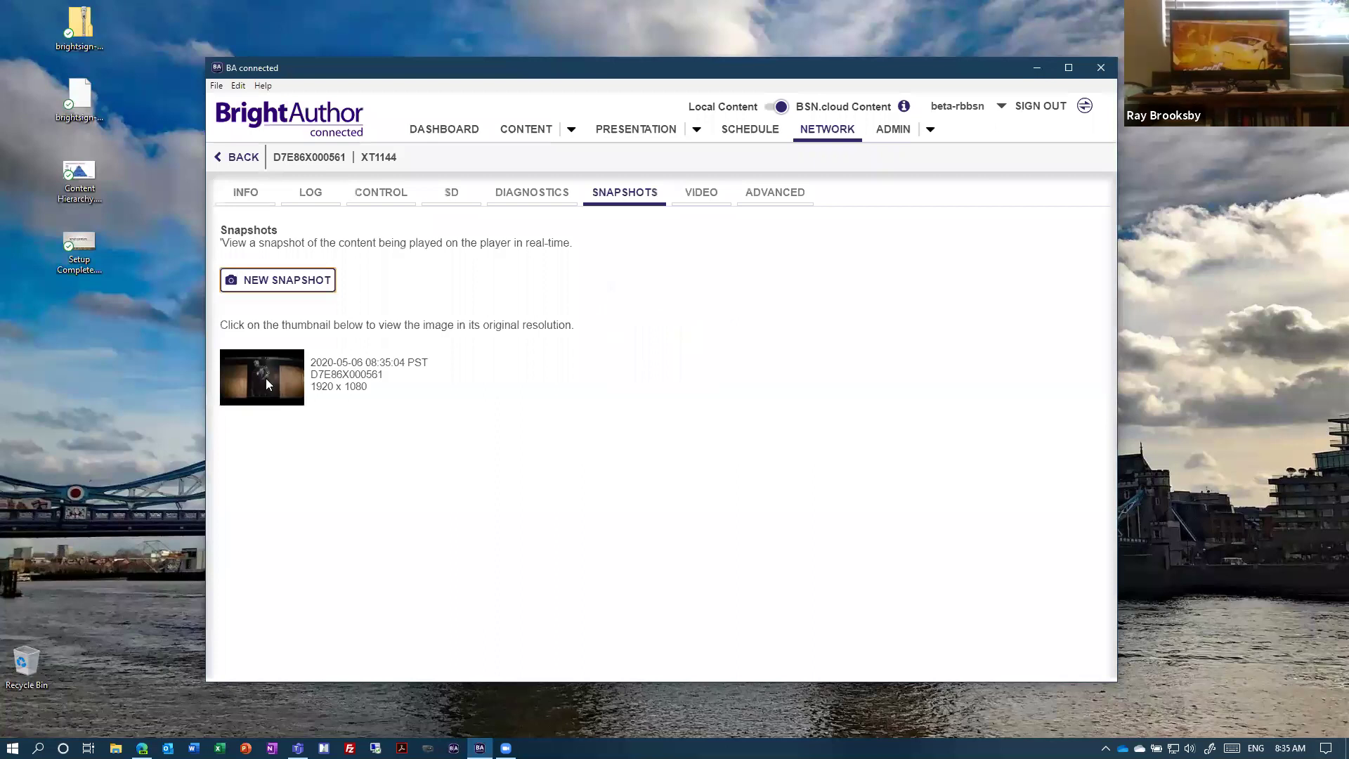
left_click(280, 282)
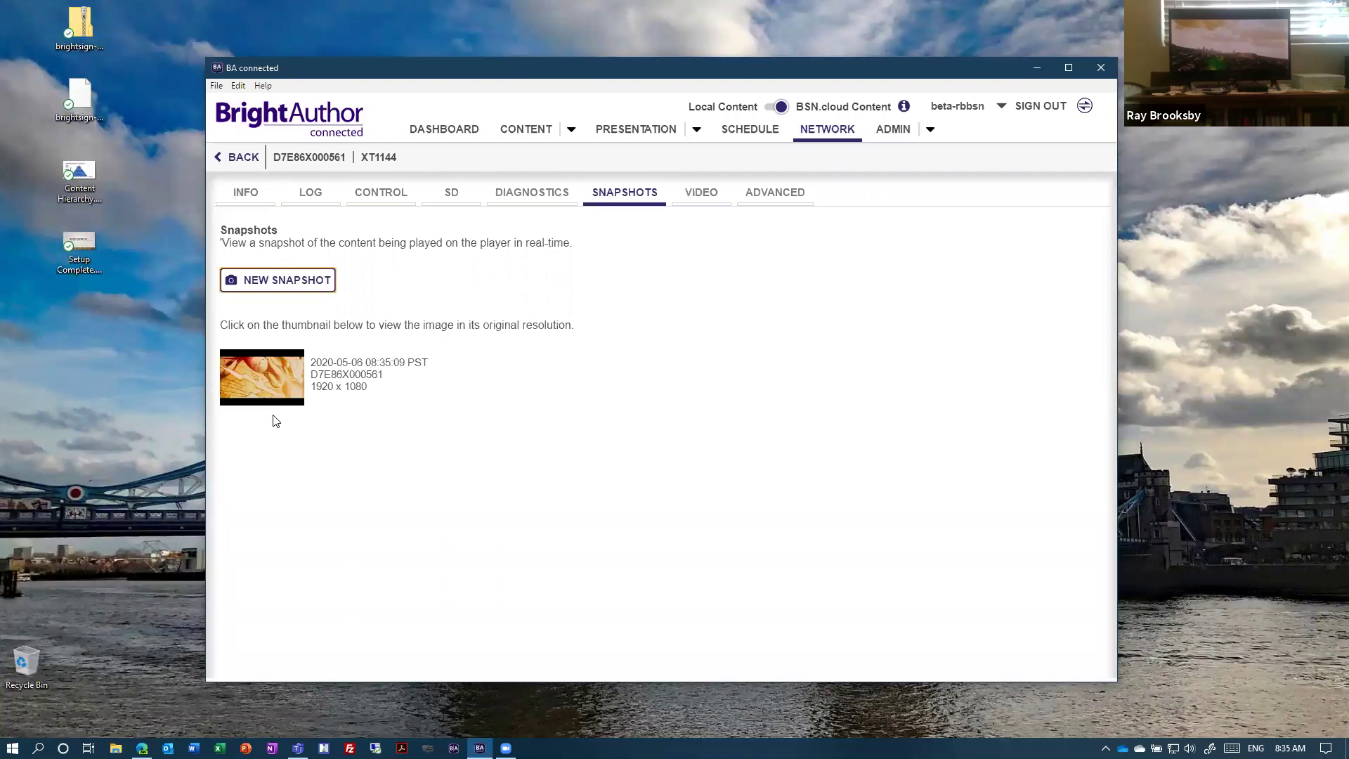
left_click(255, 195)
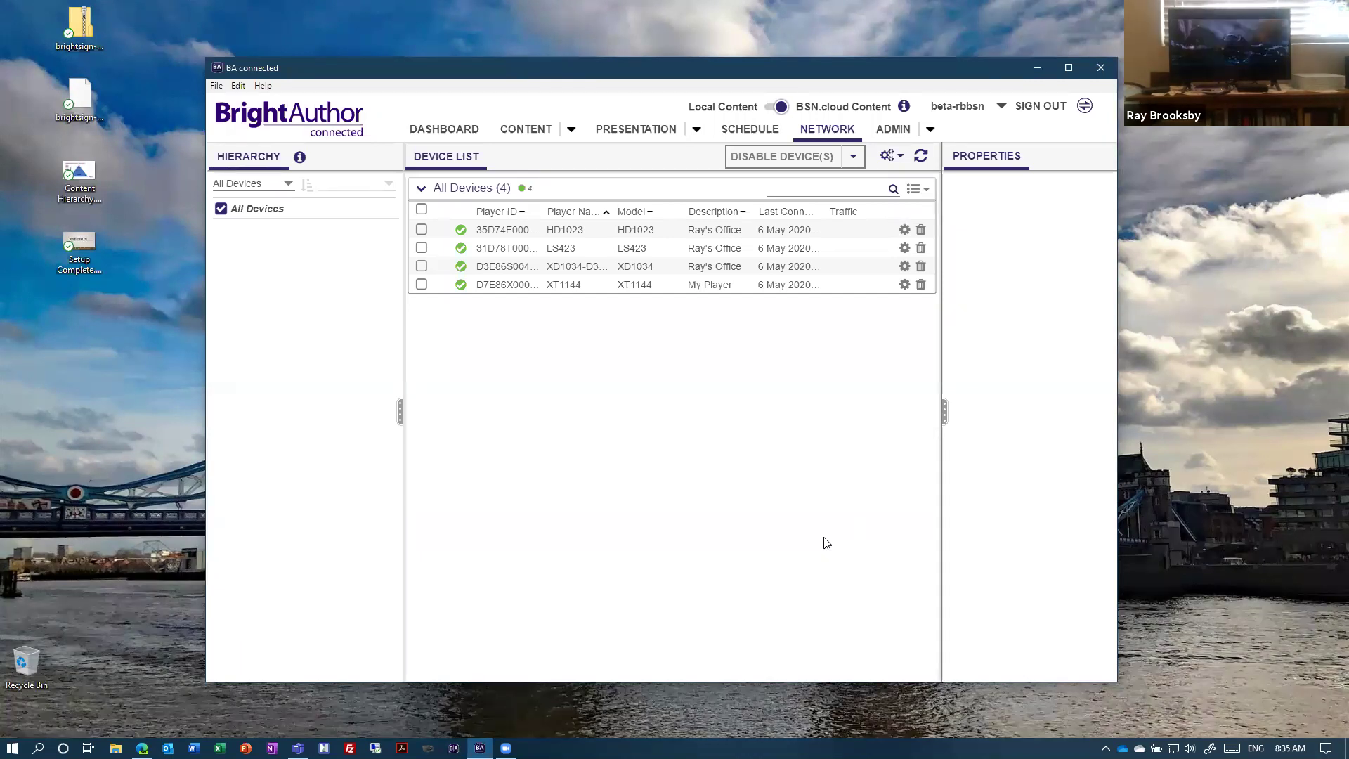
Step: Organize the device hierarchy by device group and list the players of the Default group
left_click(288, 184)
left_click(278, 206)
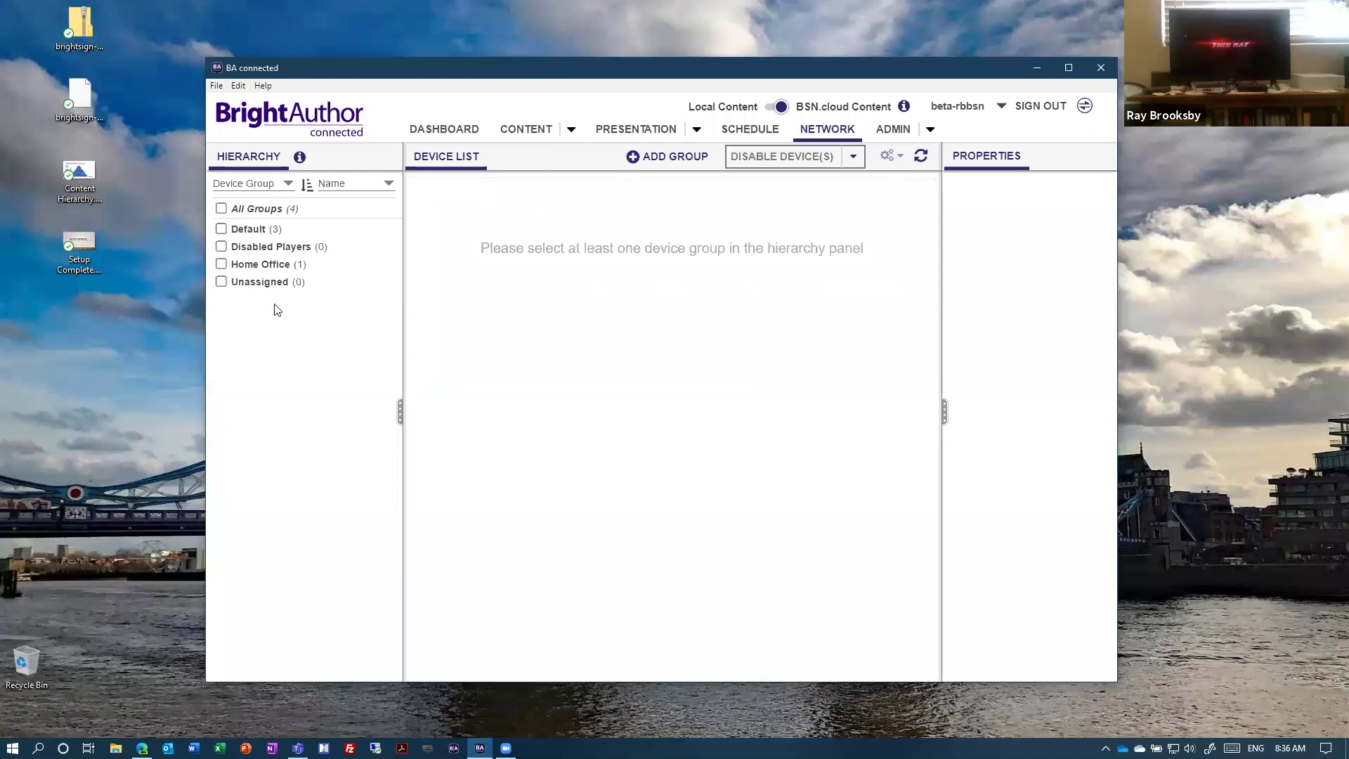
left_click(254, 231)
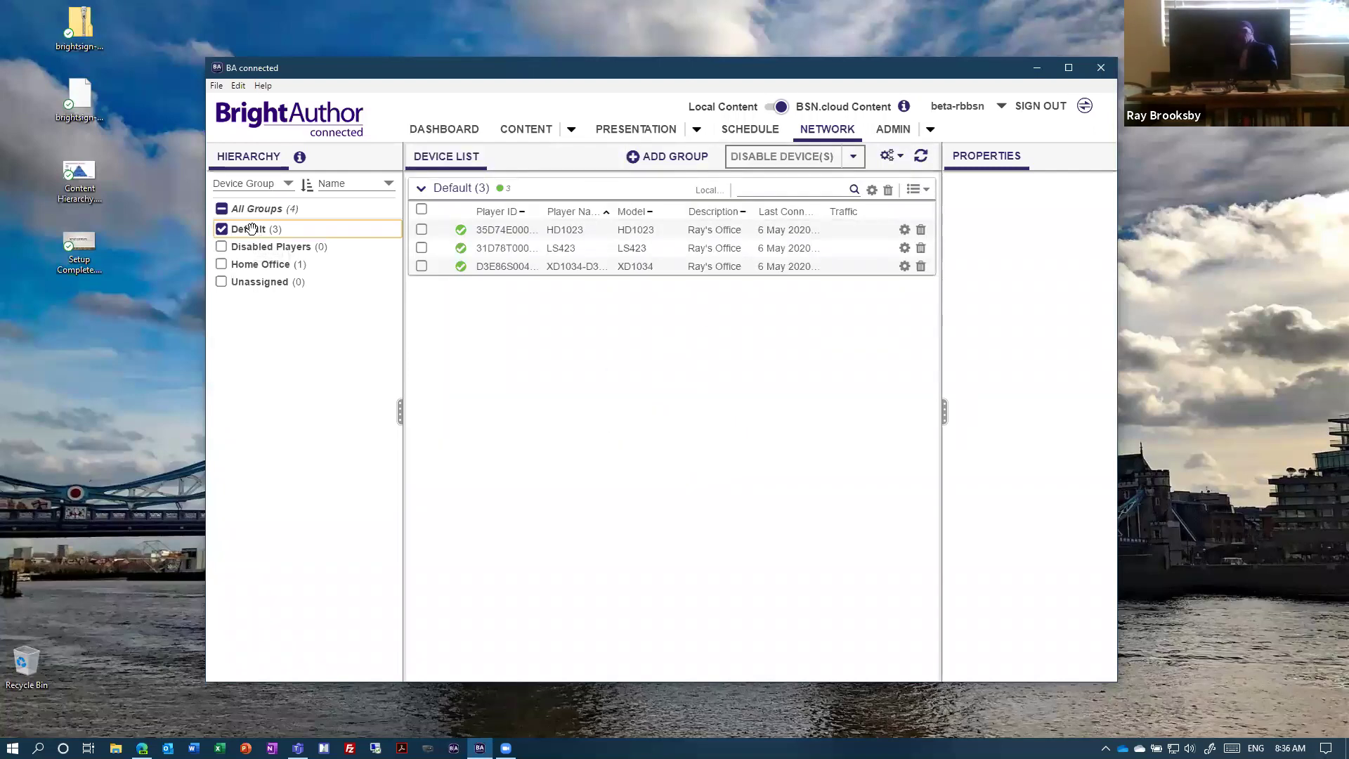
Step: Replace the Default group's scheduled presentation with Webinar Training Presentation, active all day every day
left_click(757, 129)
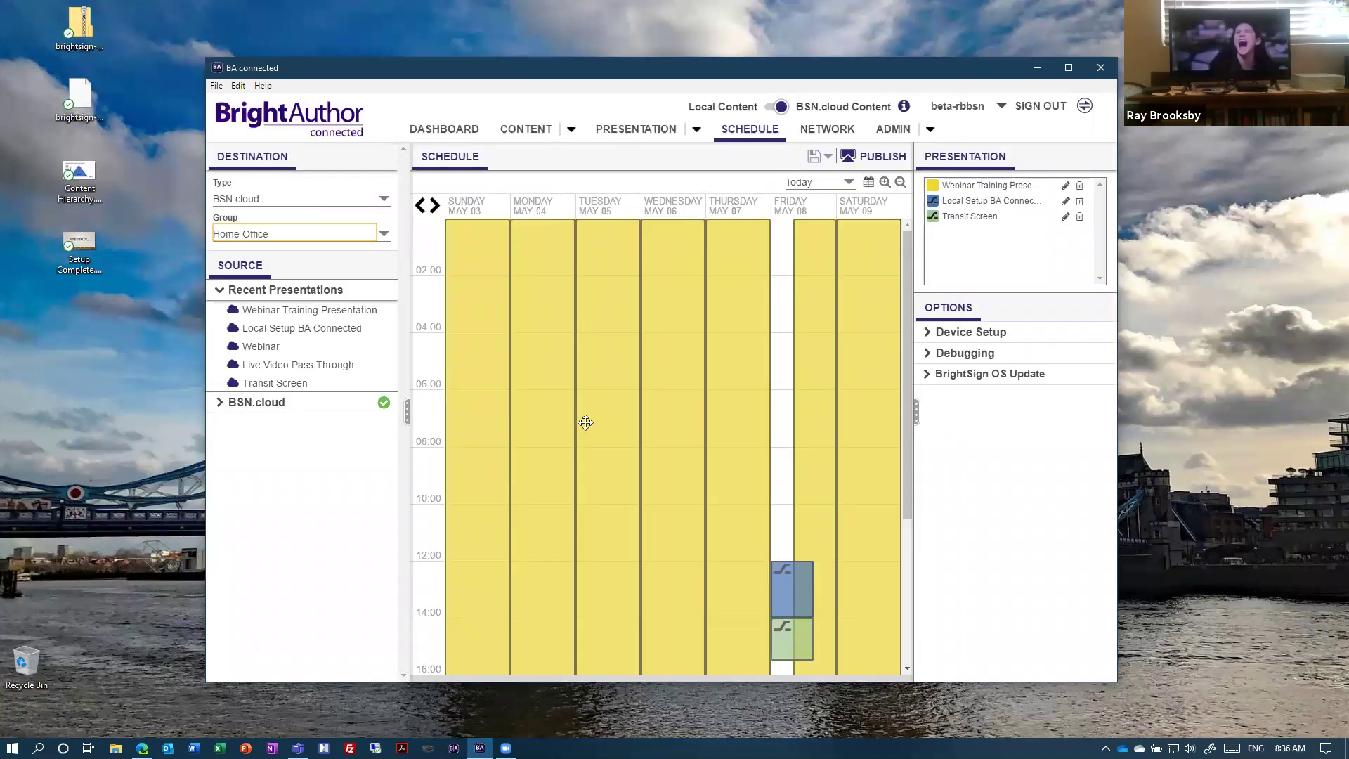
left_click(387, 234)
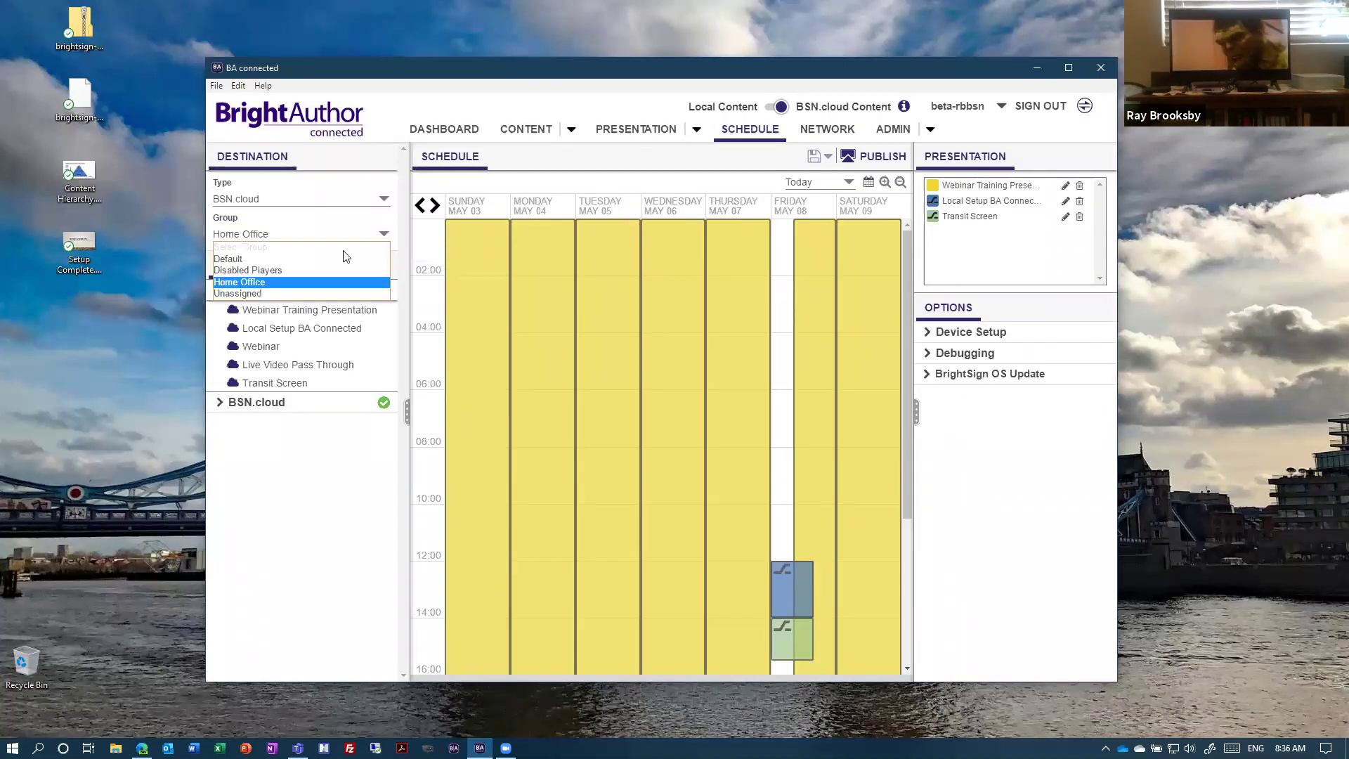
left_click(330, 259)
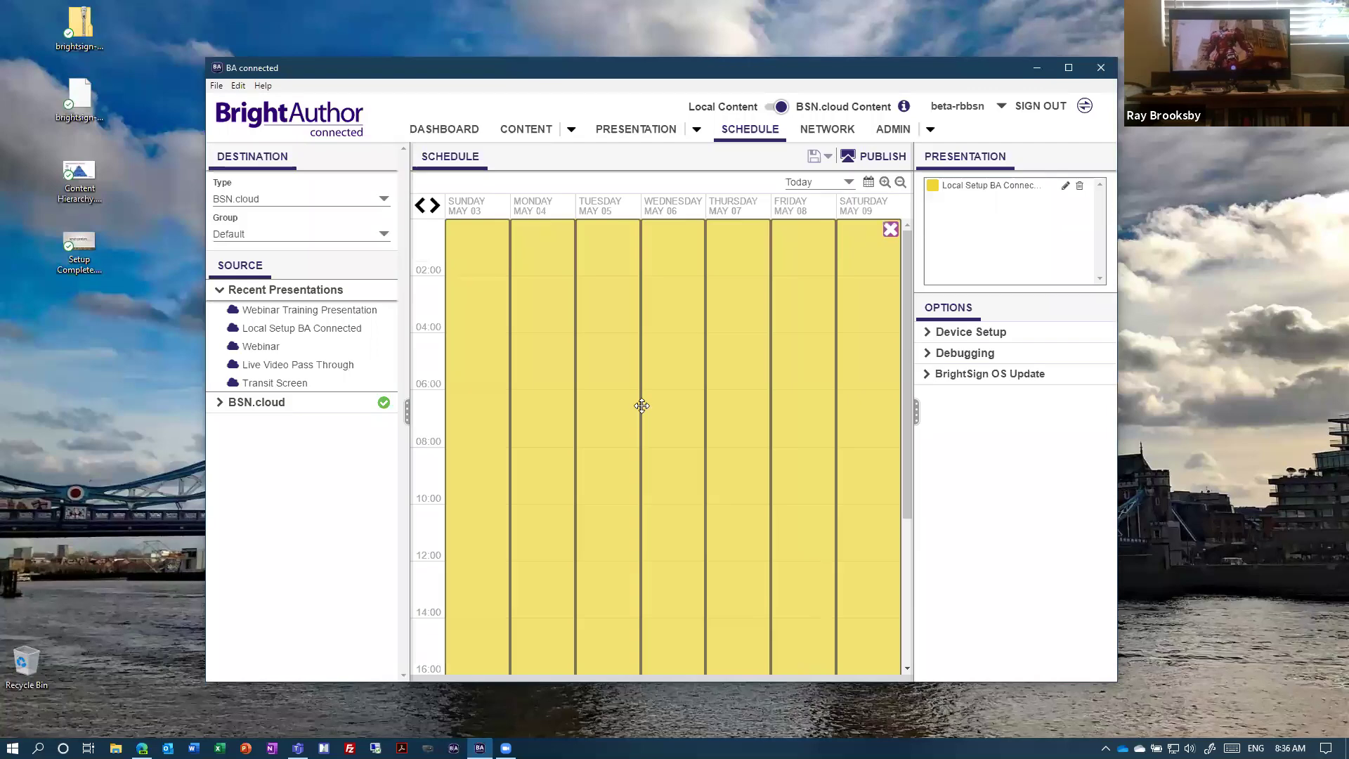
left_click(1078, 187)
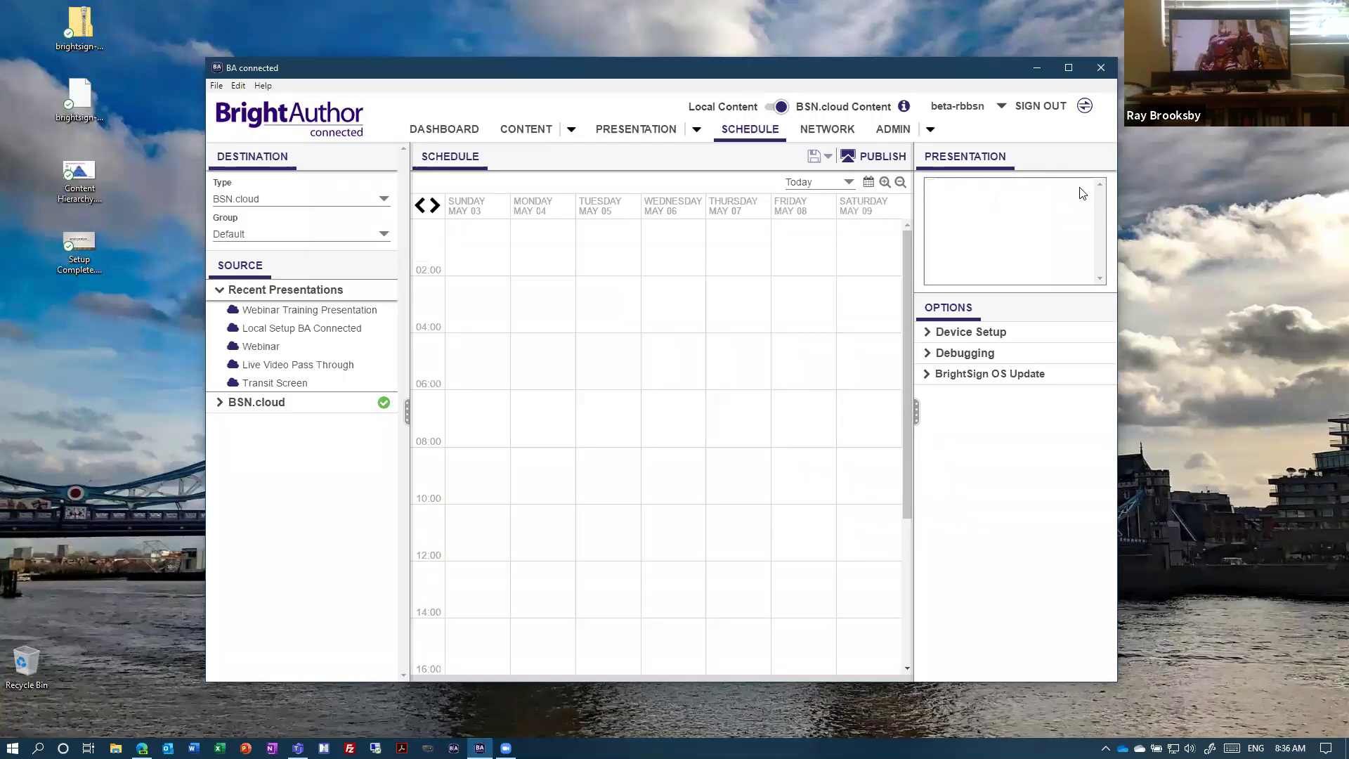
left_click_drag(295, 309, 673, 368)
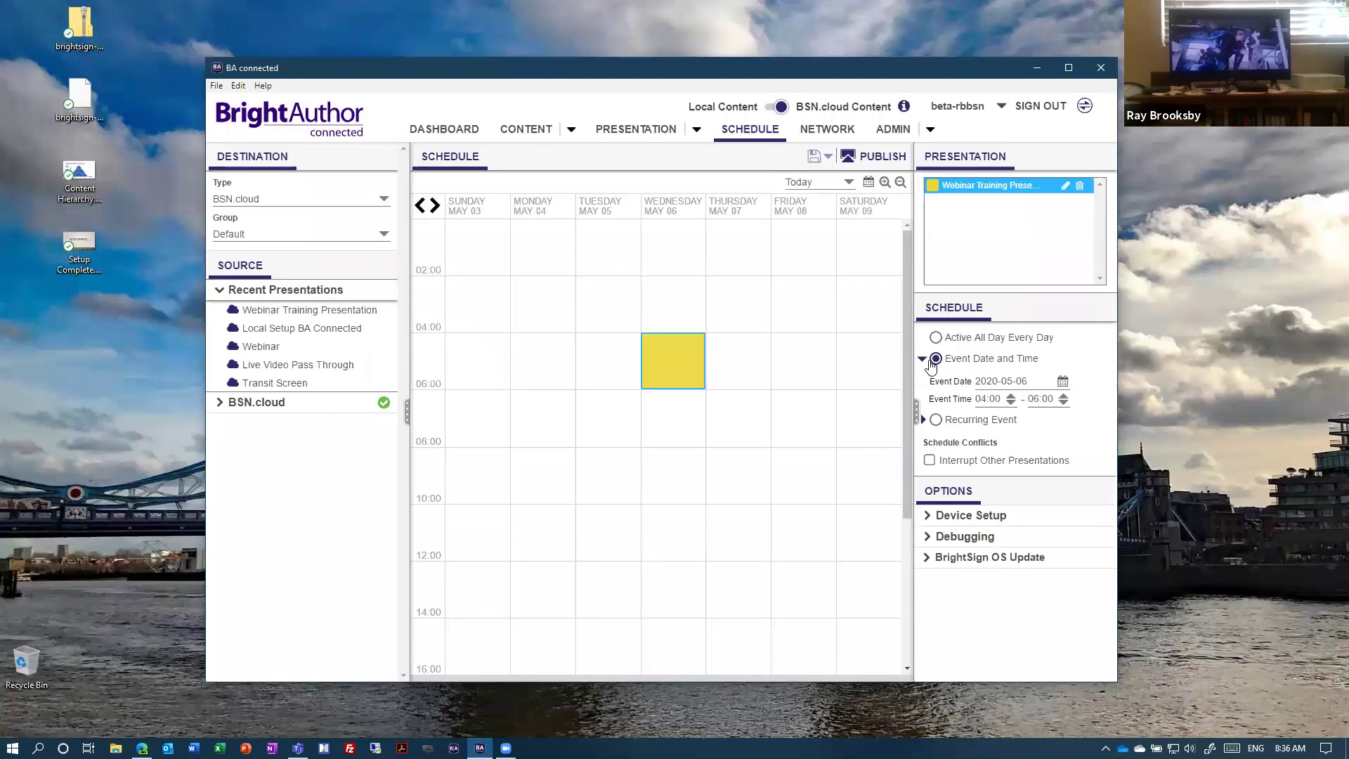
left_click(935, 338)
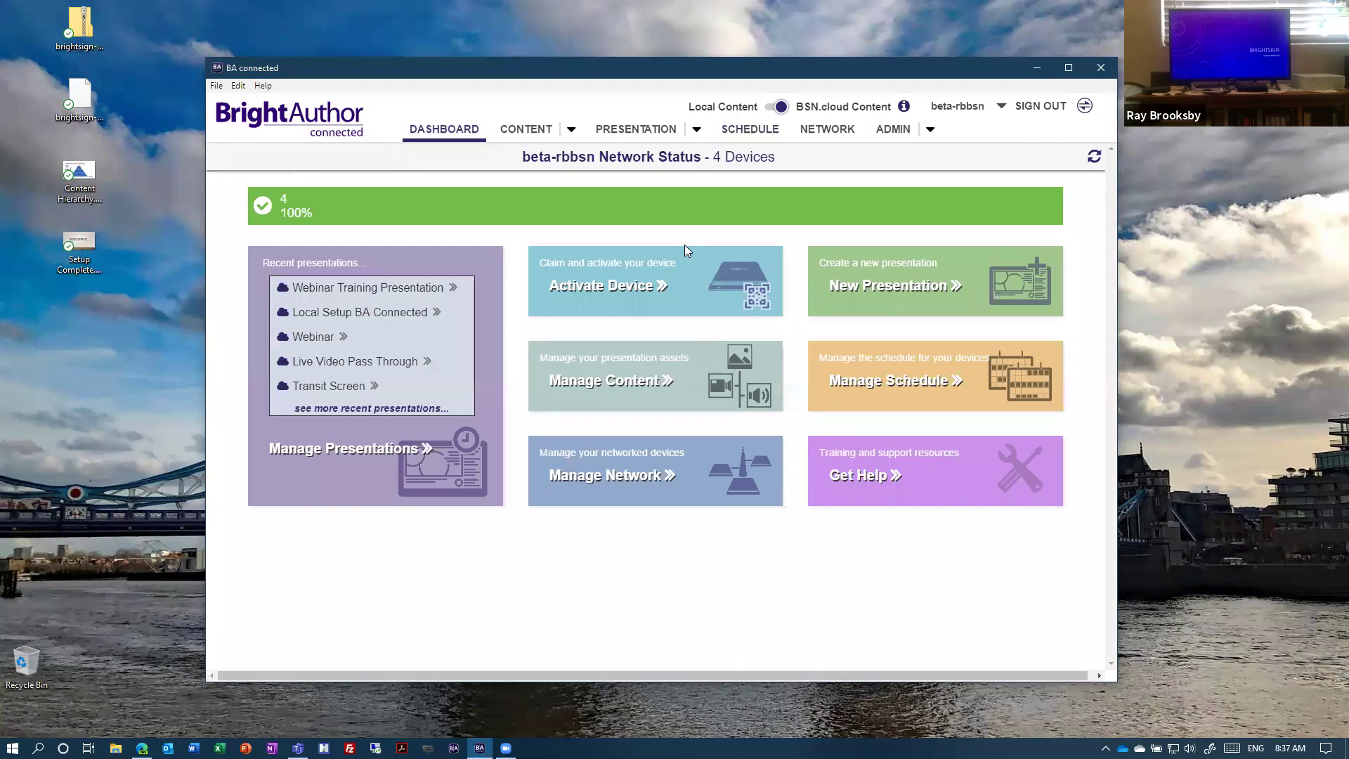
Step: Look over the provisioned devices in Device Provisioning and return to the dashboard
left_click(892, 130)
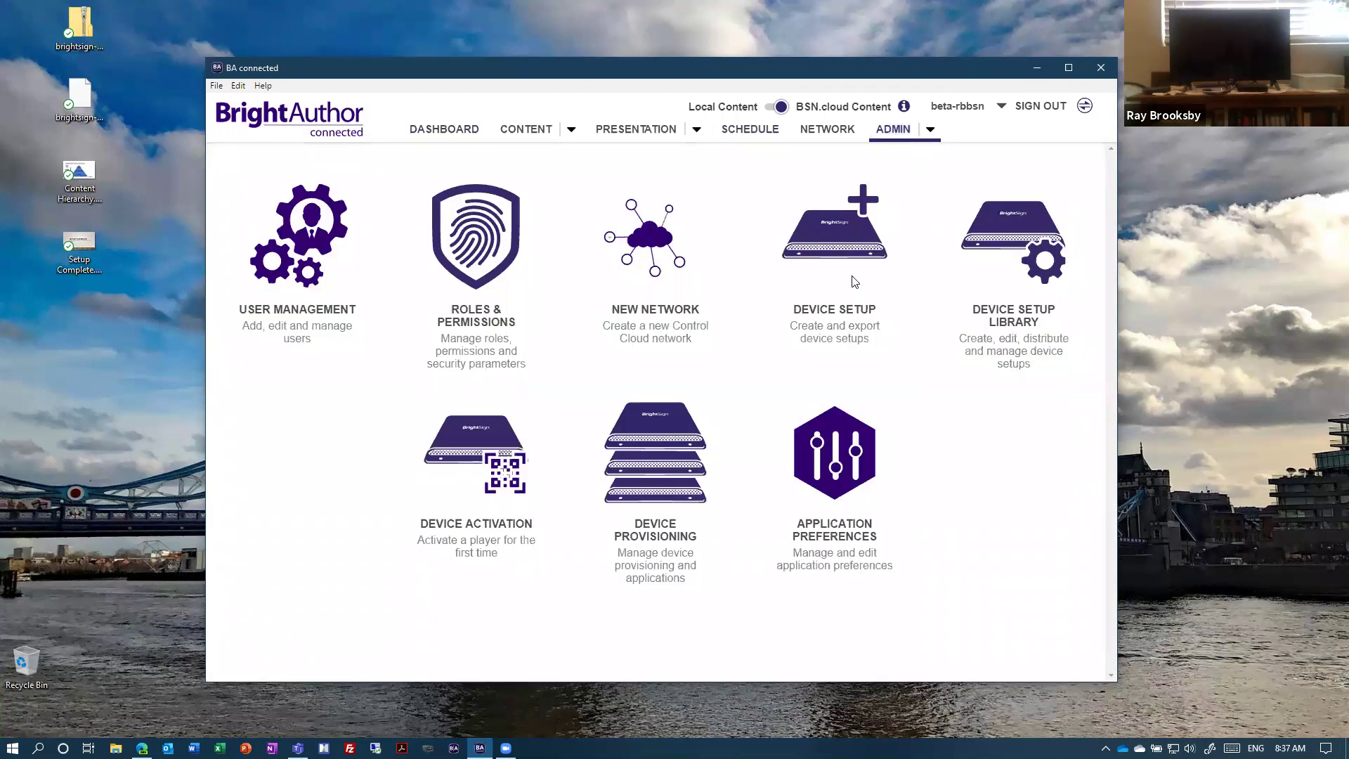
left_click(671, 450)
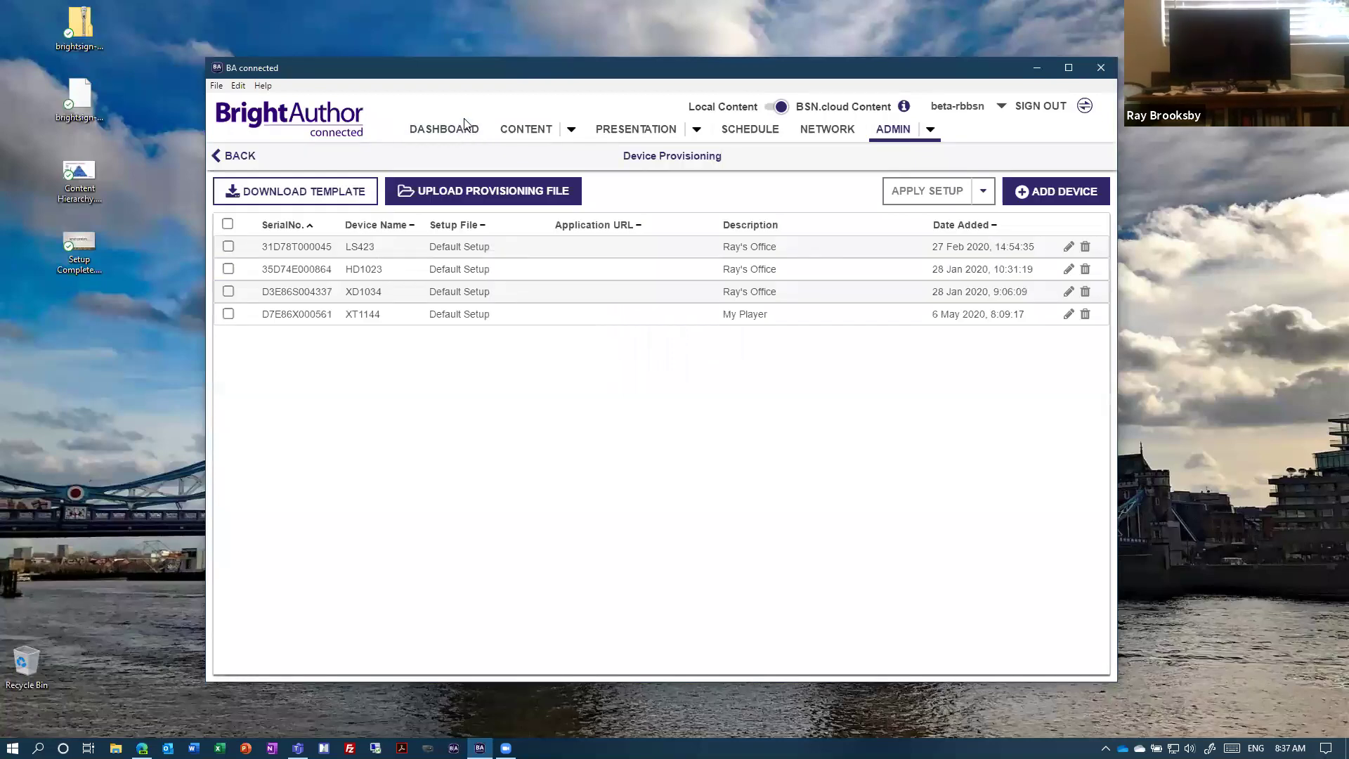
left_click(460, 133)
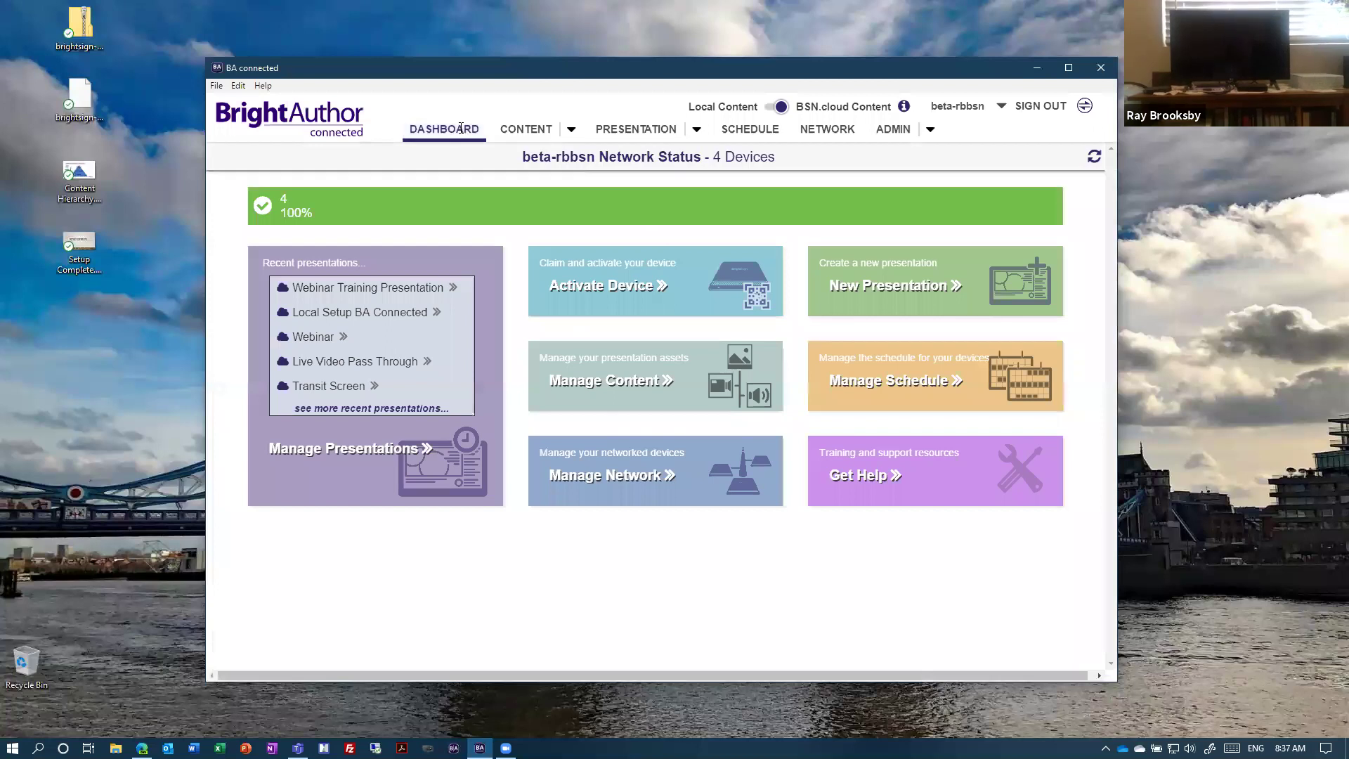
Step: Start a new device setup with BSN.cloud Networking as its device type
left_click(889, 127)
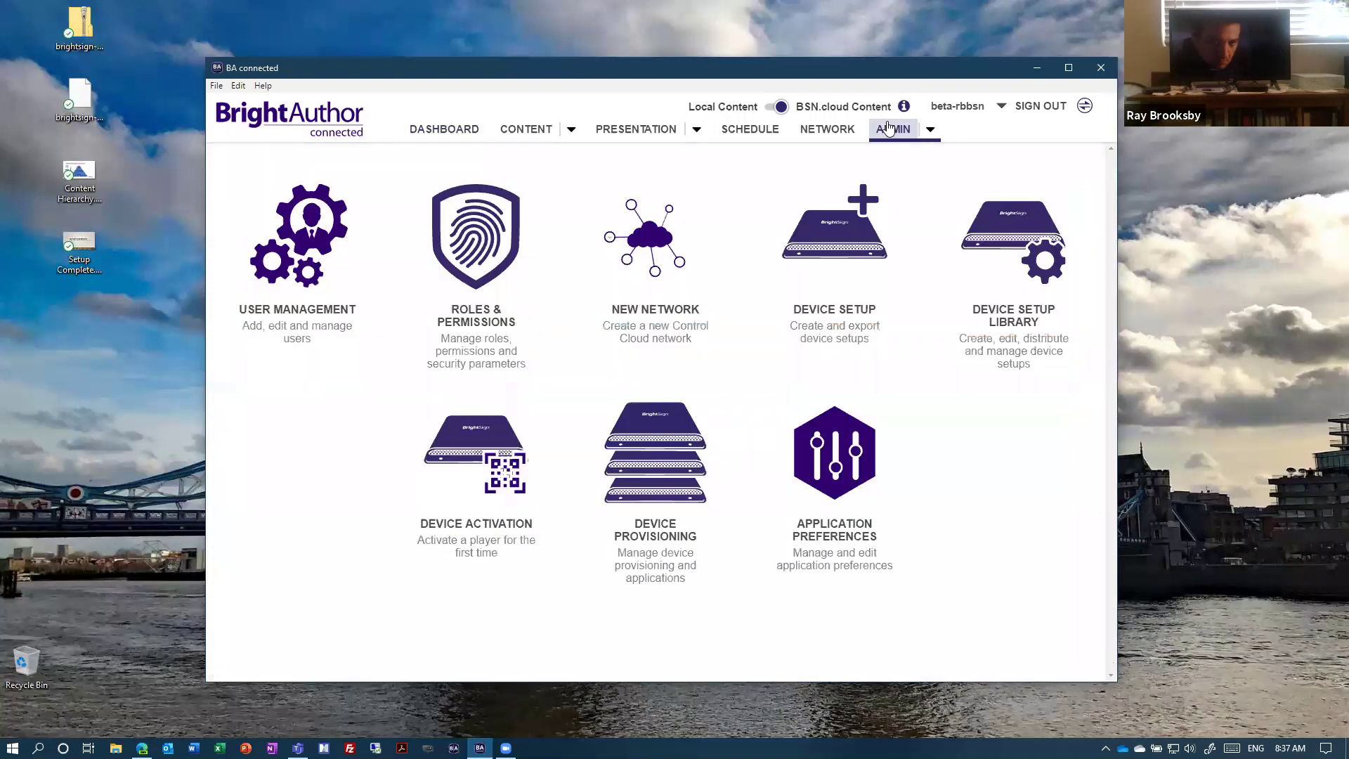
left_click(841, 241)
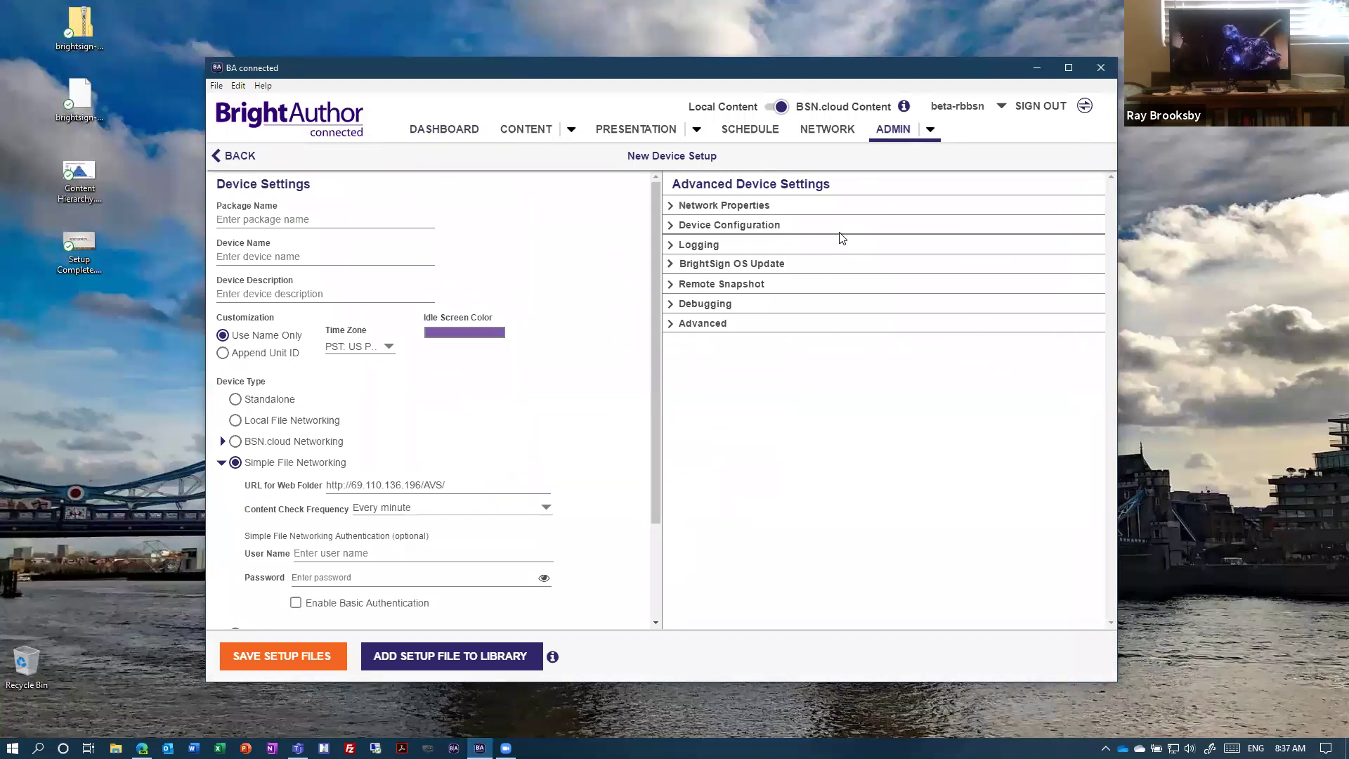
left_click(233, 444)
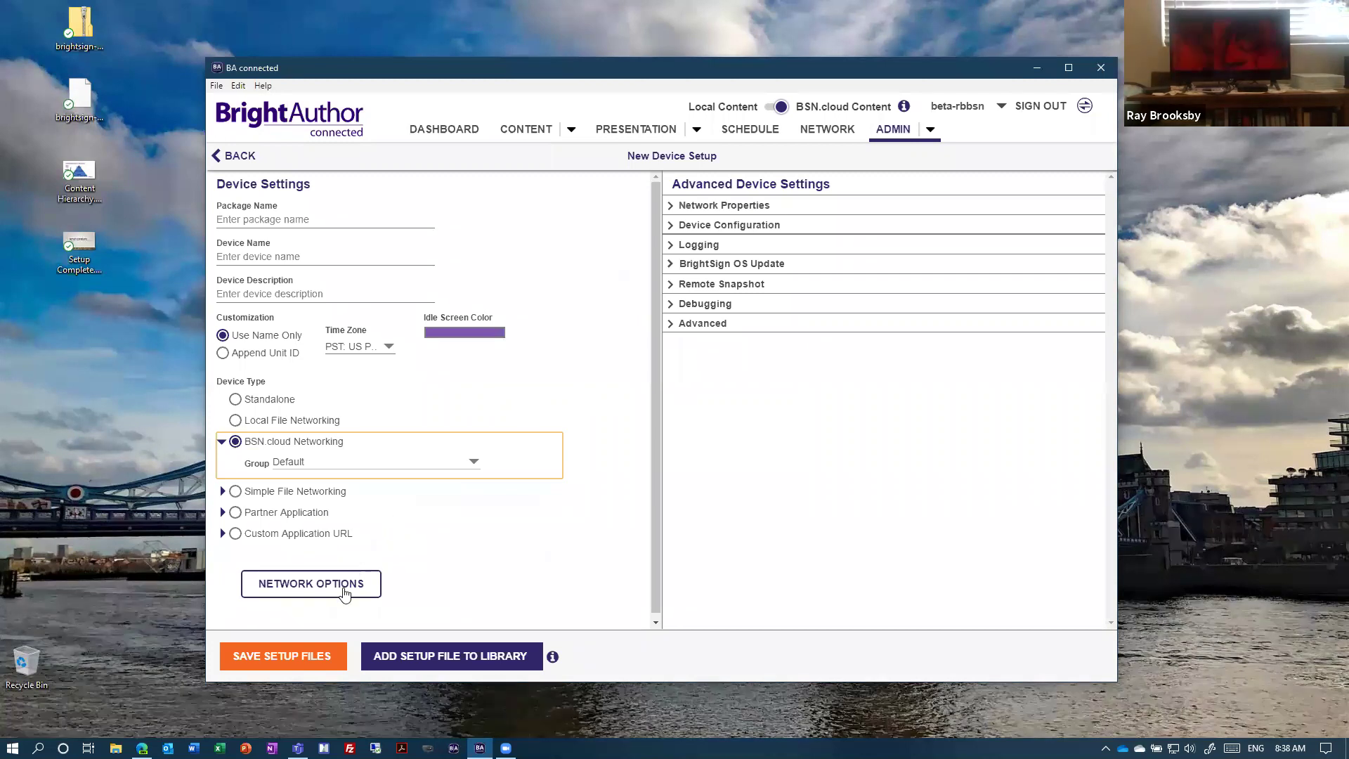
Step: Enter Static Setup as the package name, My Media Player as the device name and Home Office as the device description
left_click(306, 223)
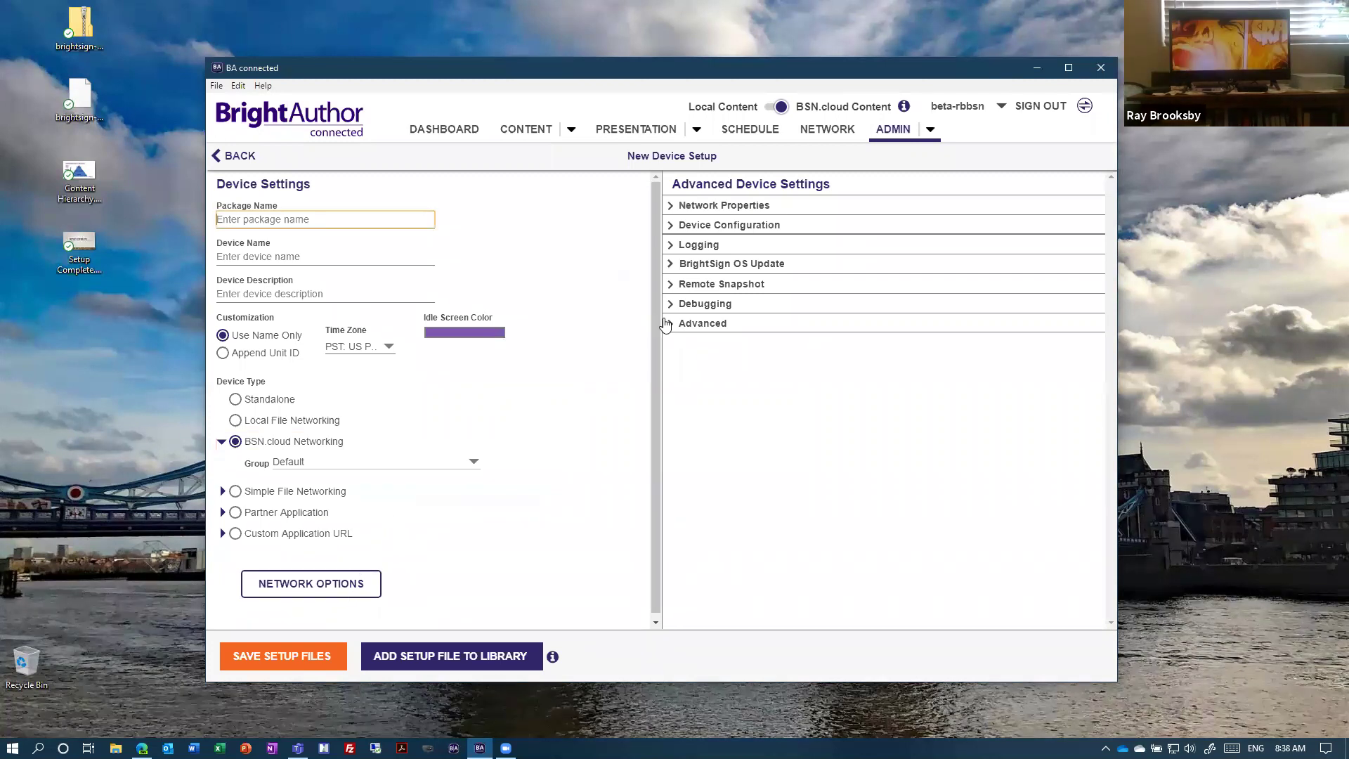
type("St")
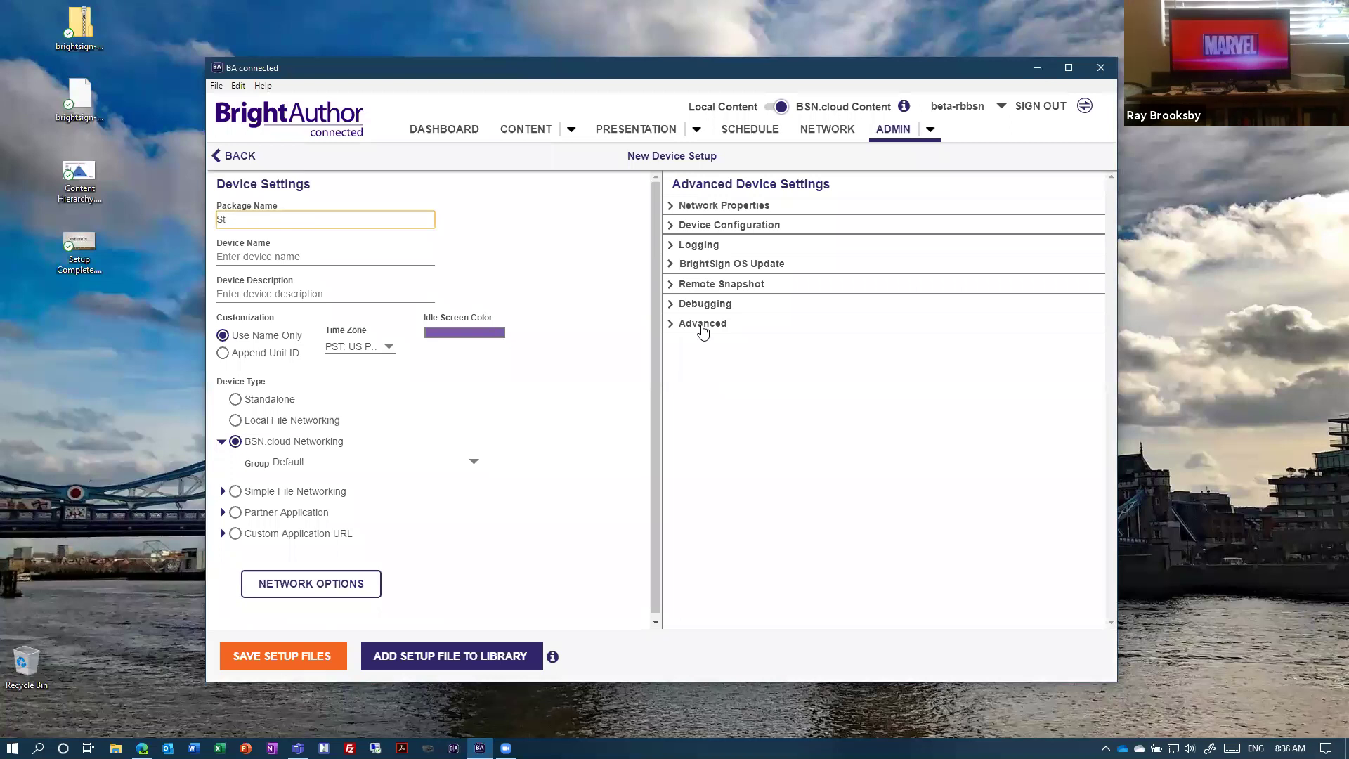
type("atic Setup")
key("Tab")
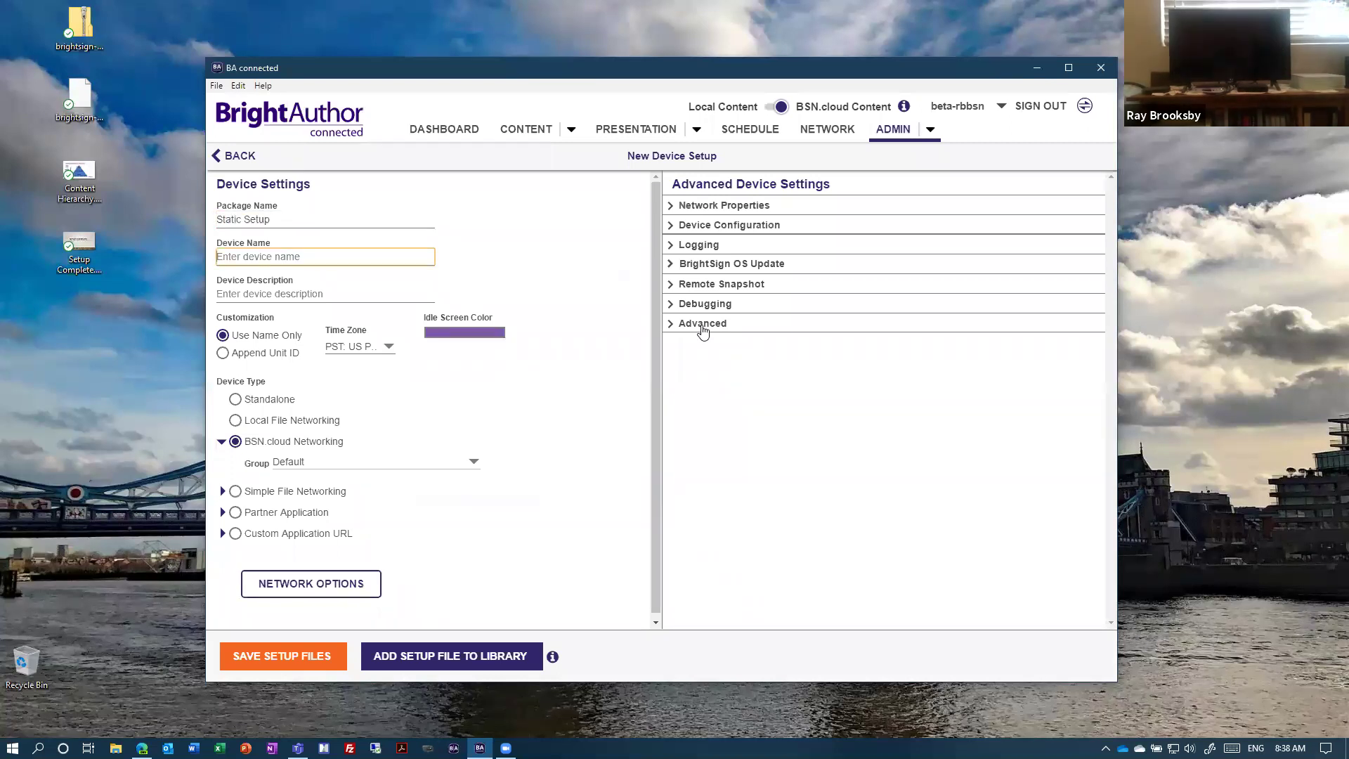
type("My Me")
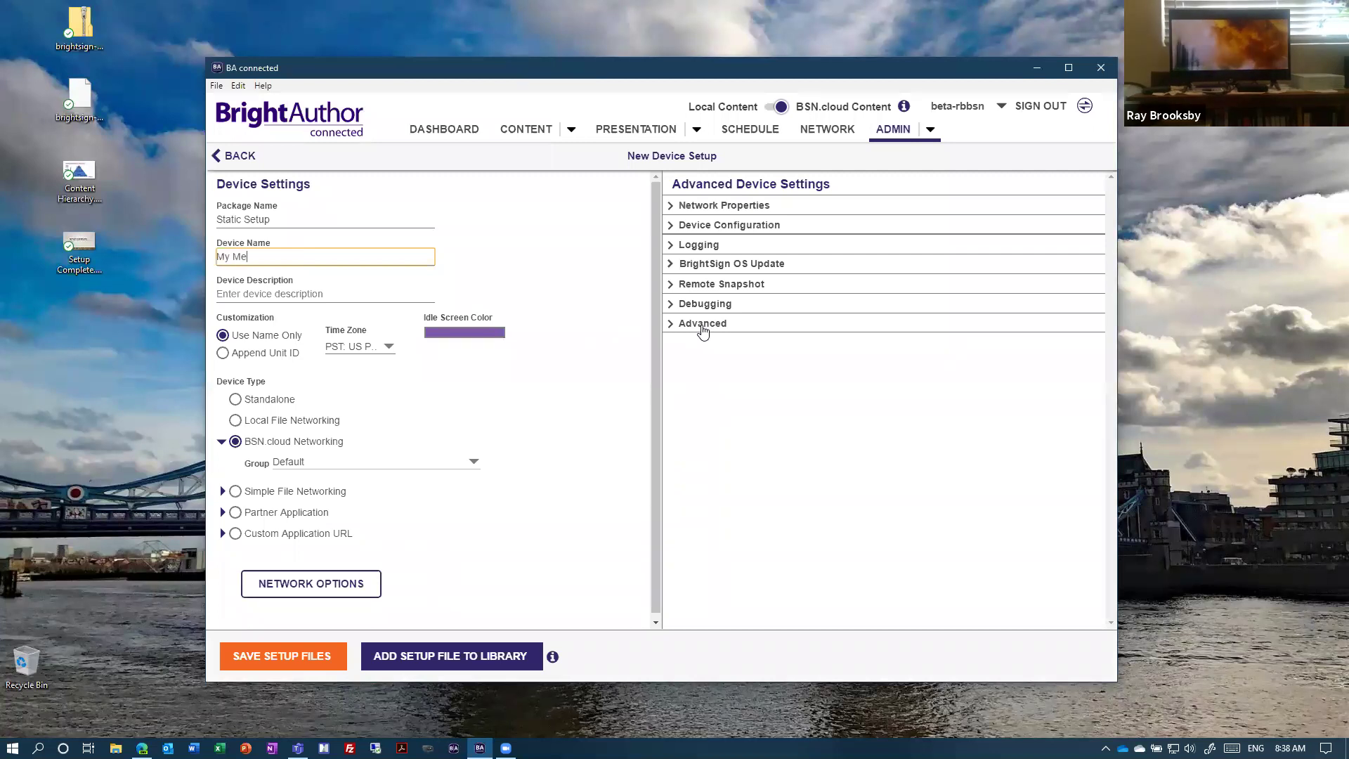
type("dia Player")
key("Tab")
type("Home Office4")
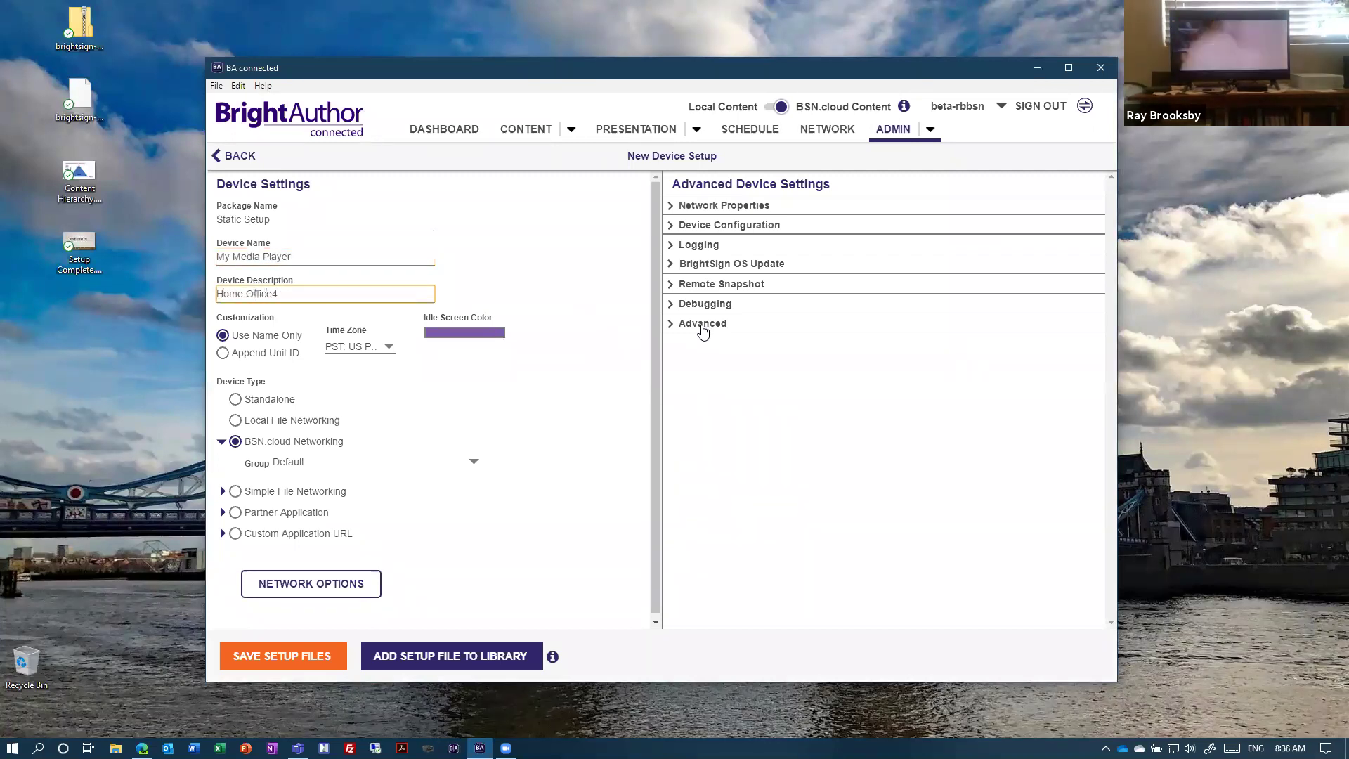
key("BackSpace")
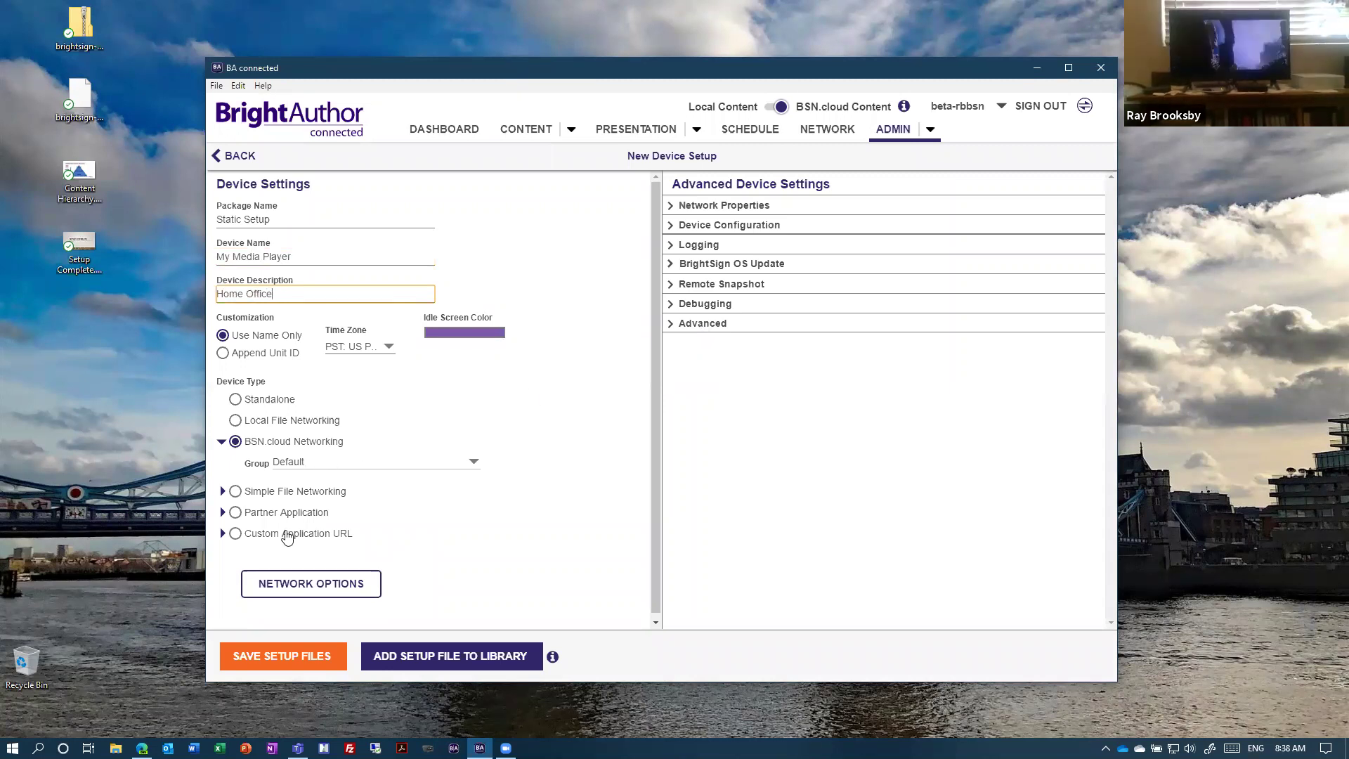
Step: In the advanced network options, set the wired connection to use a specified IP address
left_click(294, 587)
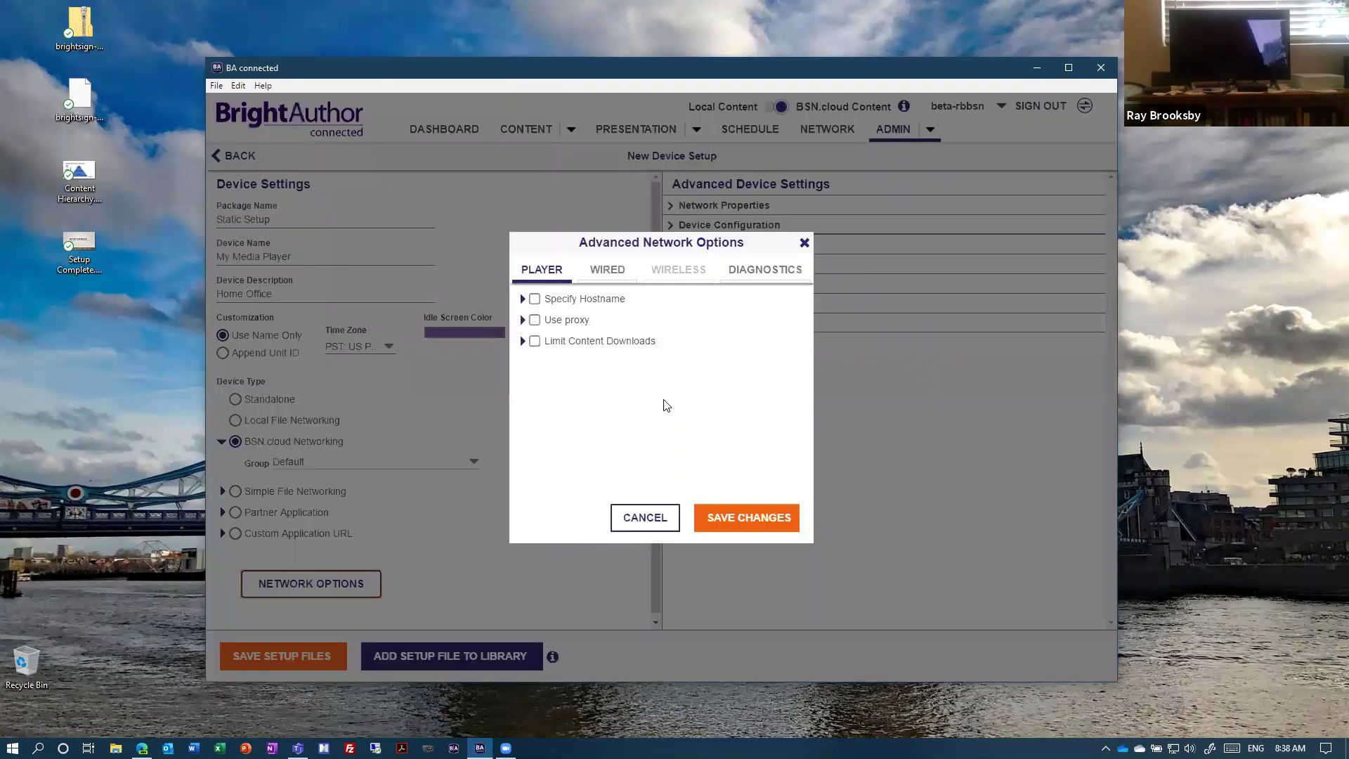
left_click(609, 280)
left_click(535, 457)
scroll(690, 414, "down", 4)
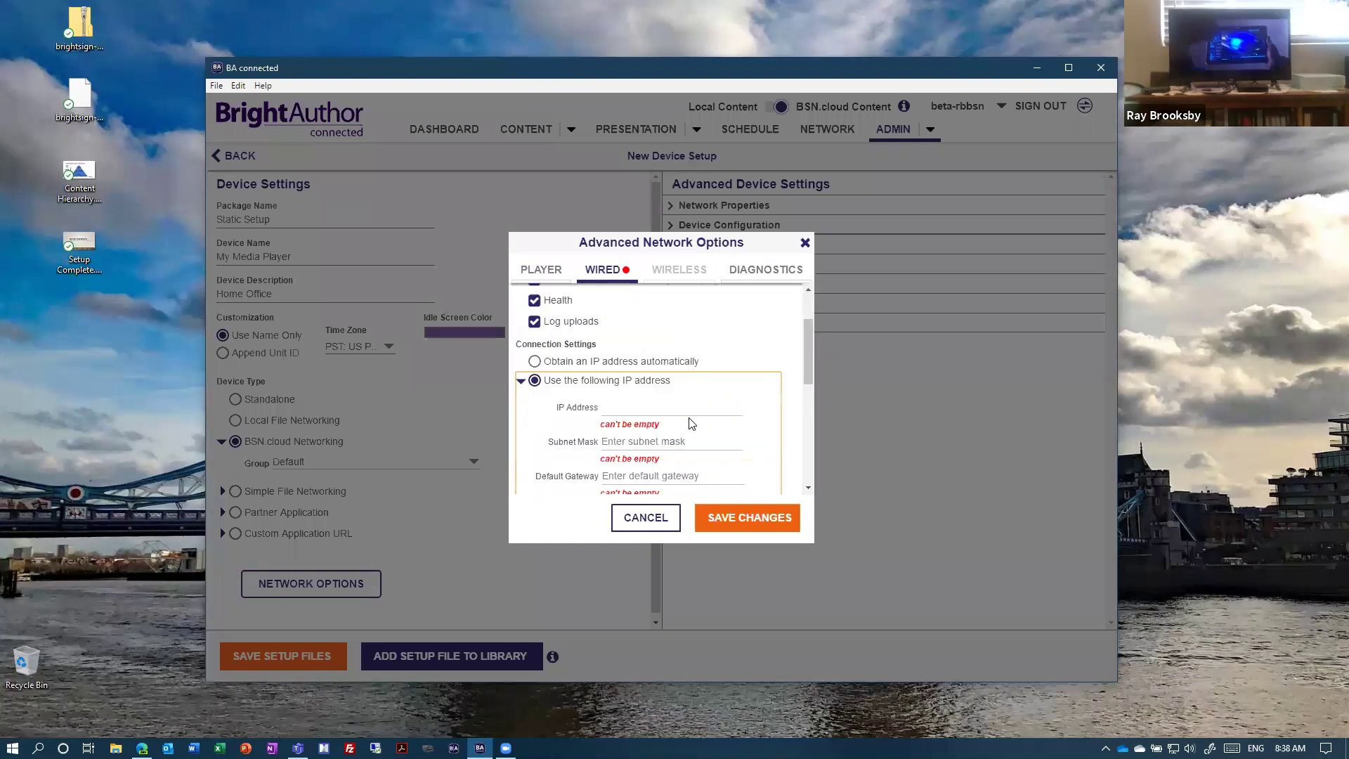
scroll(689, 404, "up", 4)
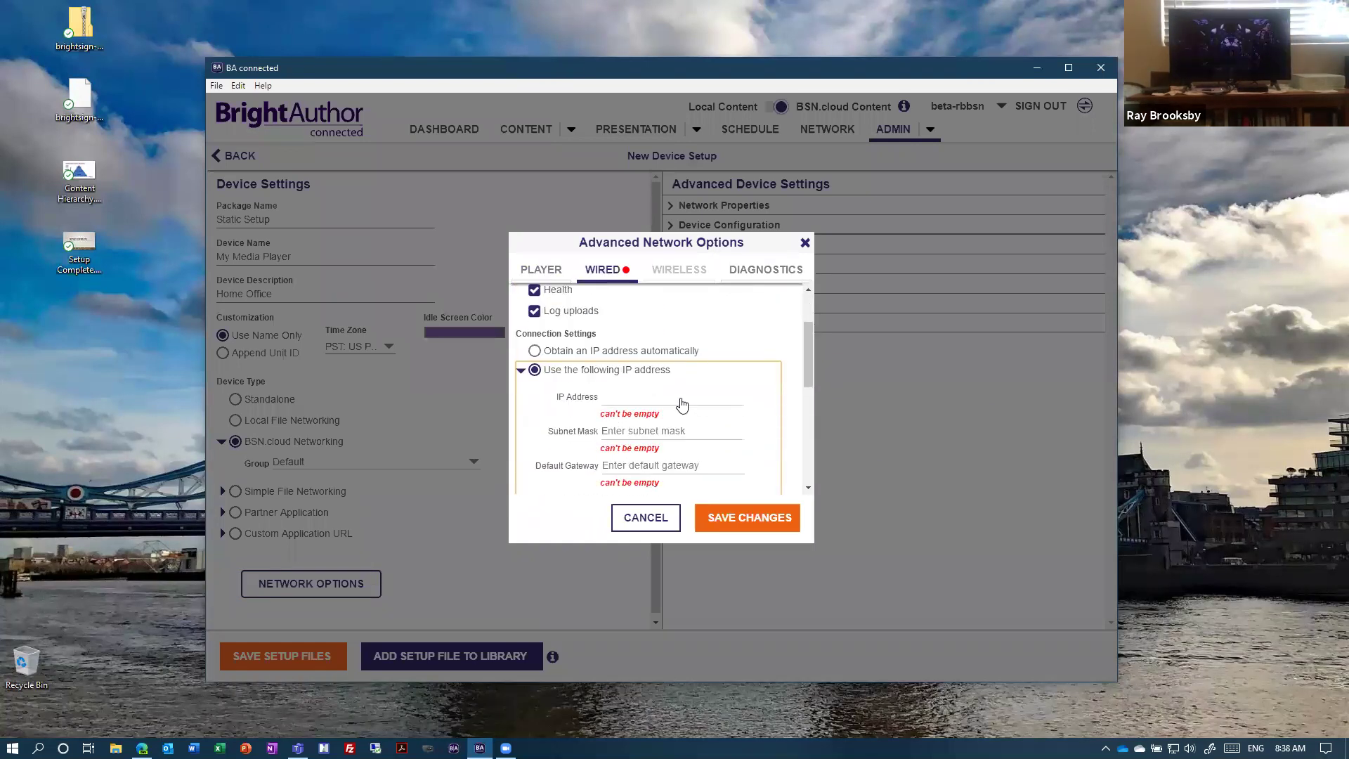
Step: Enter 10.0.0.10 as the wired IP address, 255.255.255.0 as the subnet mask and 10.0.0.1 as the default gateway
type("10.0.010")
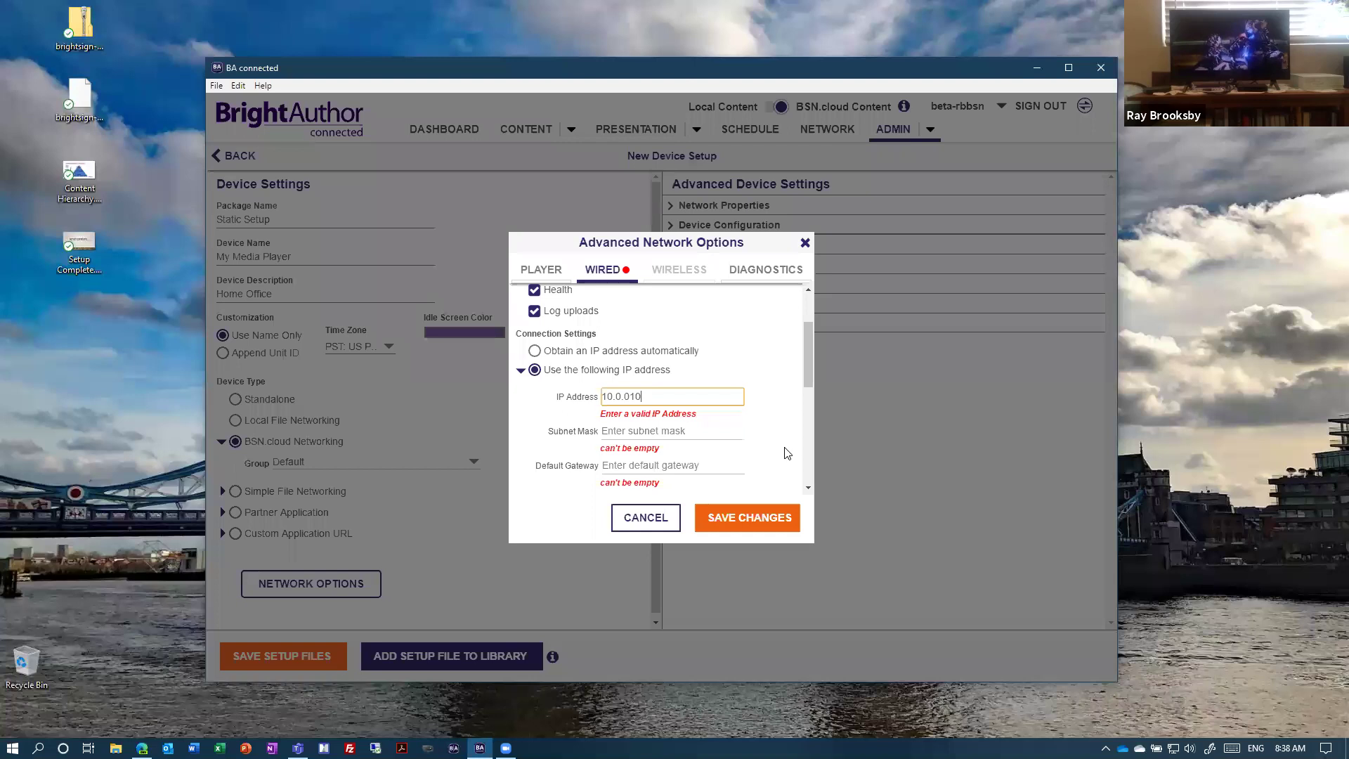
key("Tab")
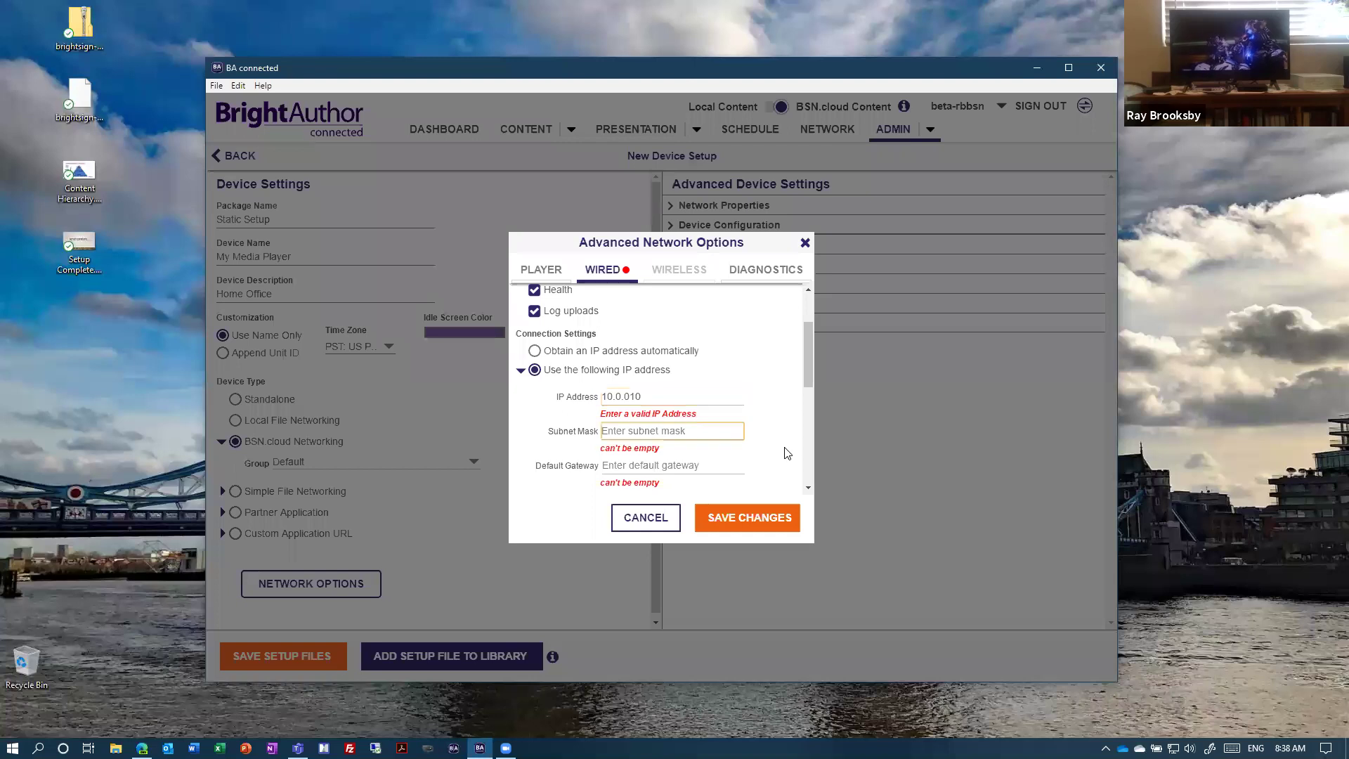
type("255.")
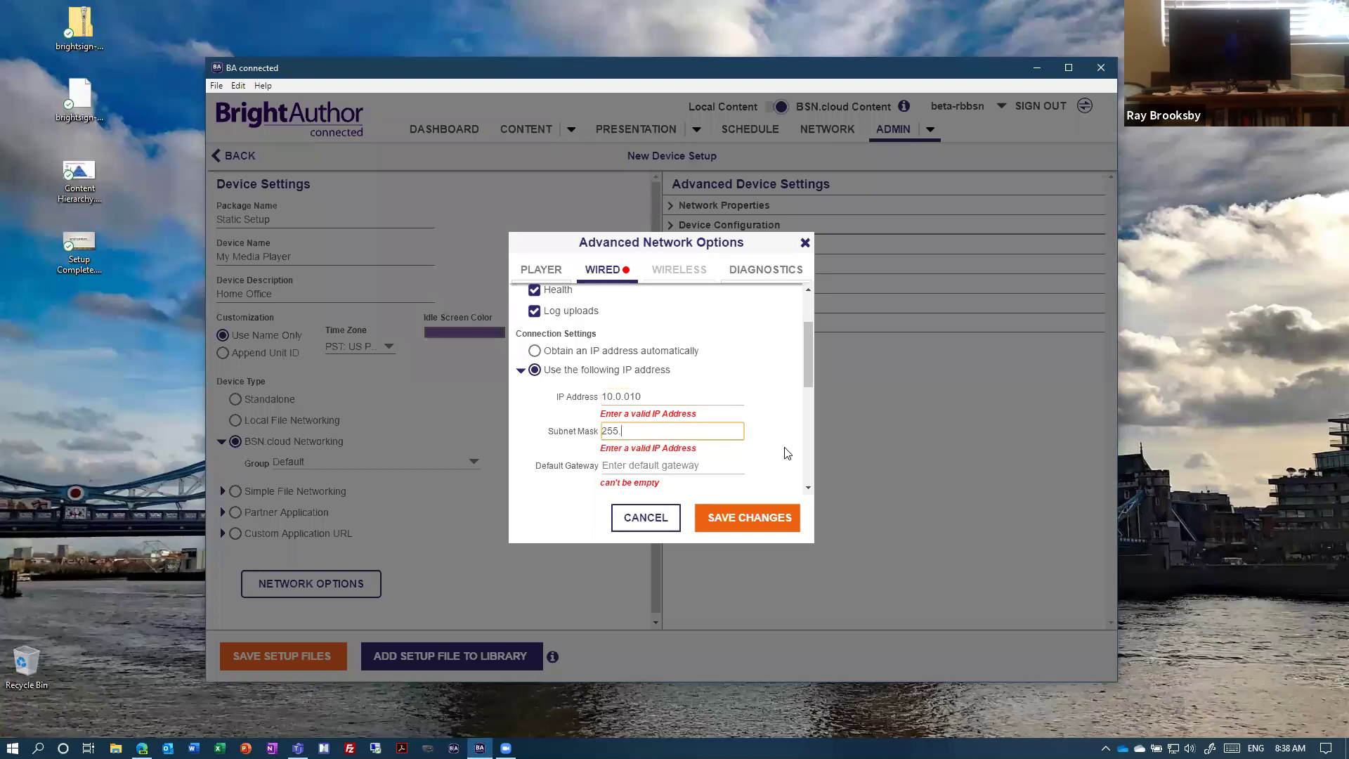
type("255.255.")
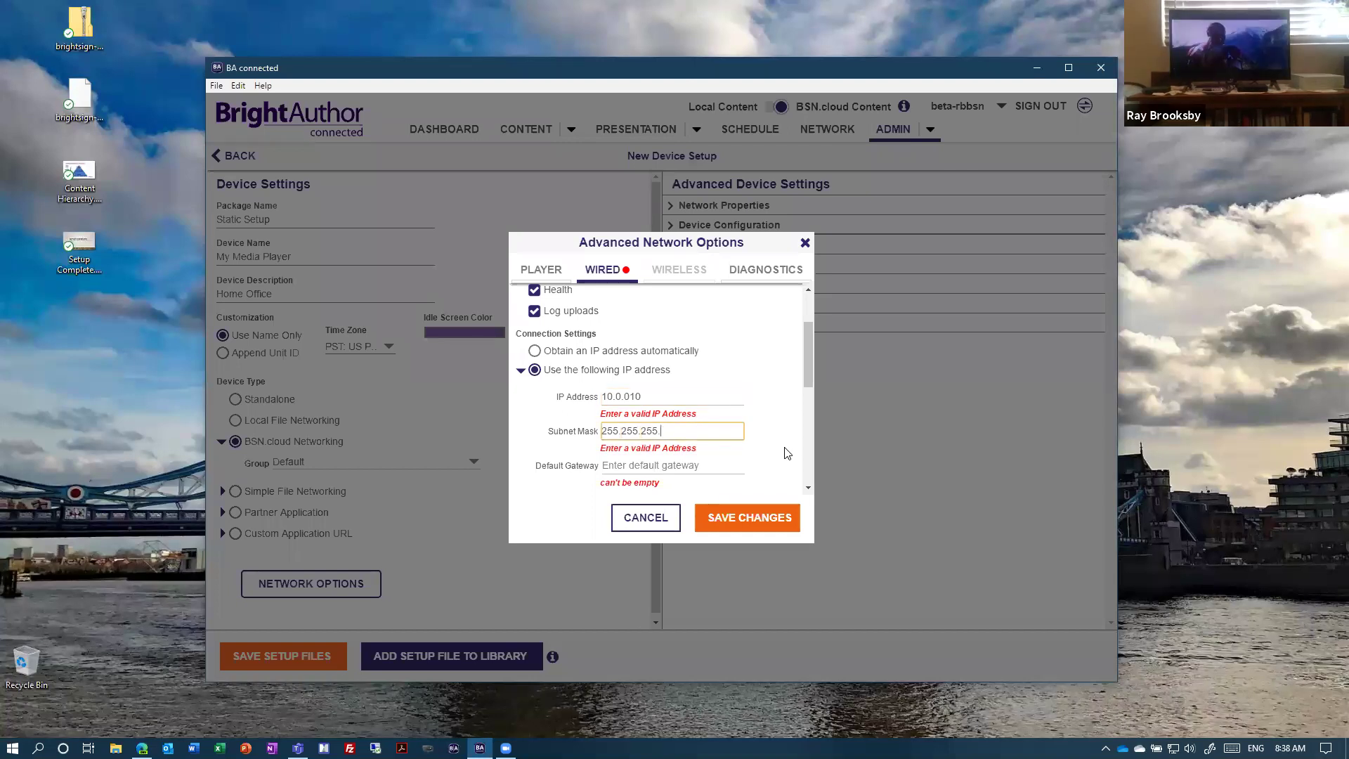
type("0")
key("Tab")
type("8")
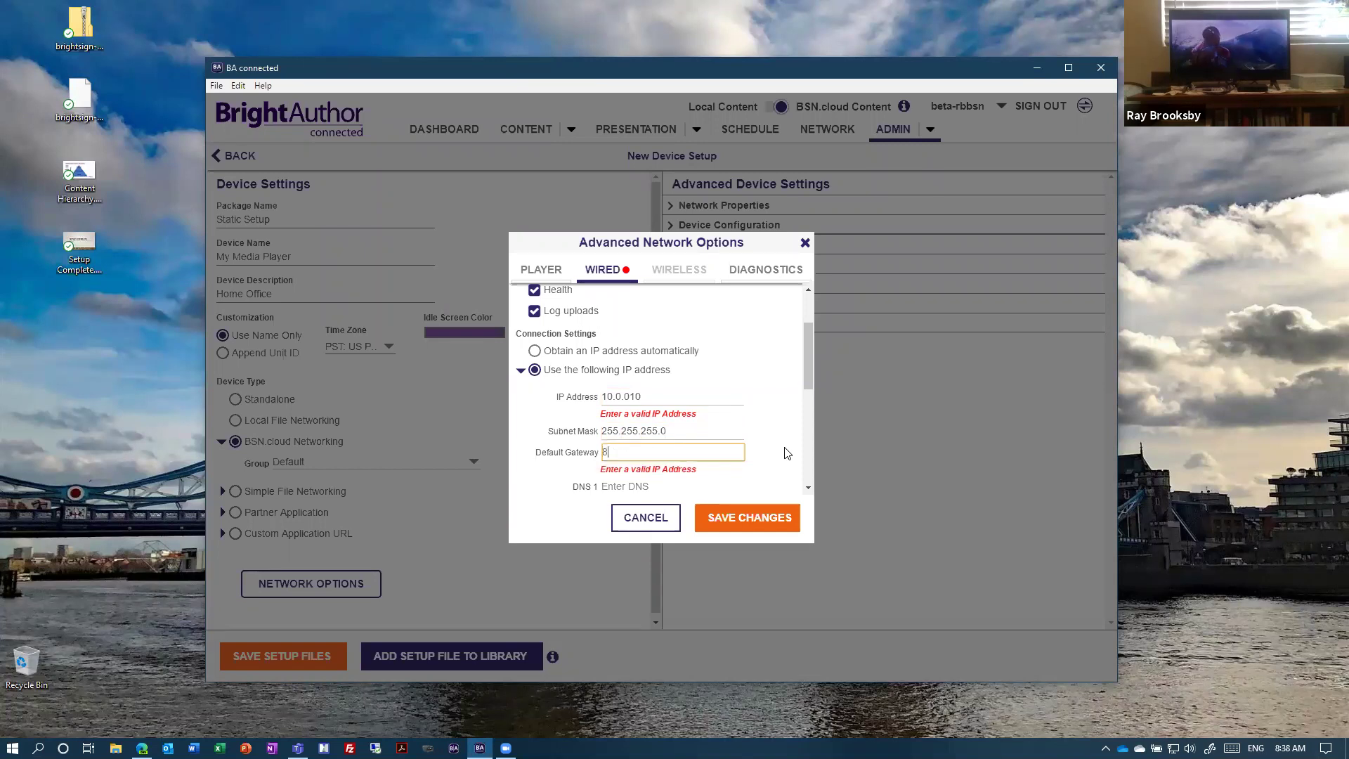
key("BackSpace")
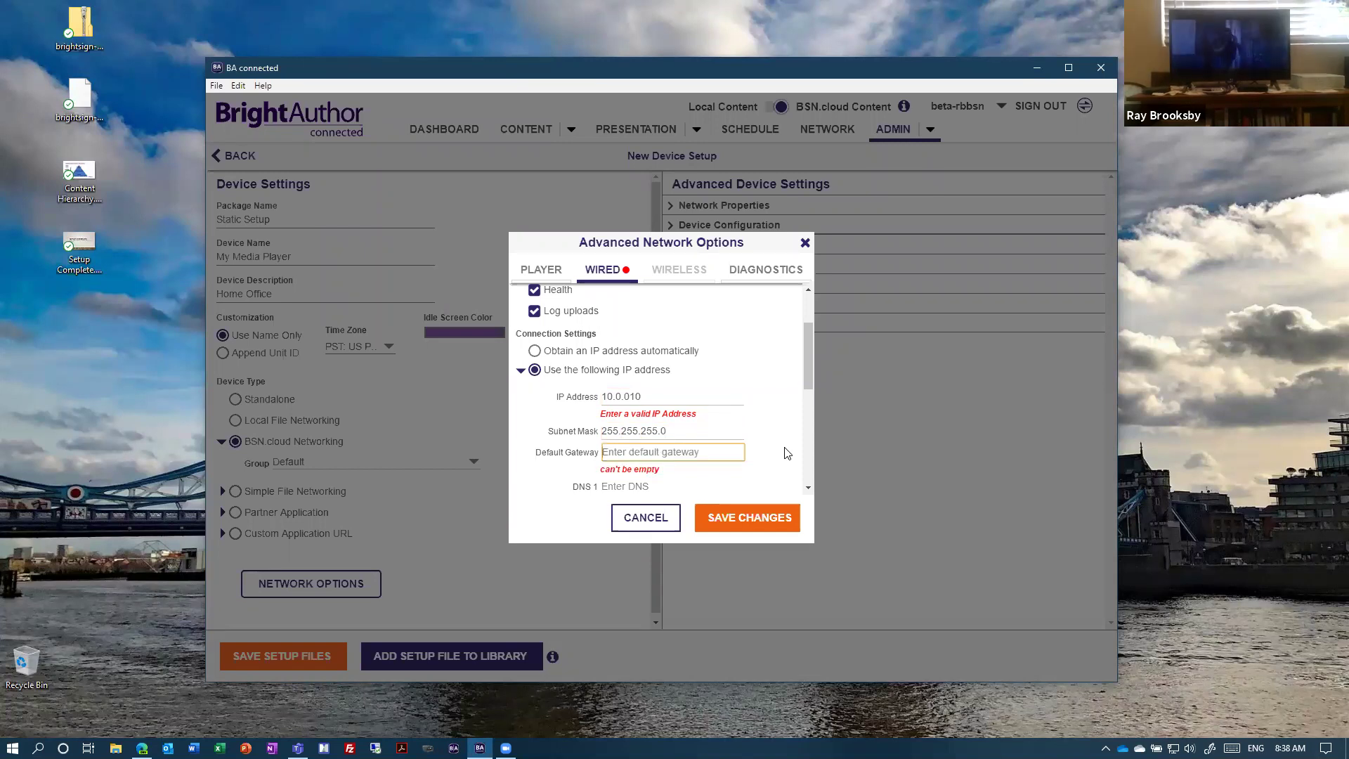
type("10.0.0.1")
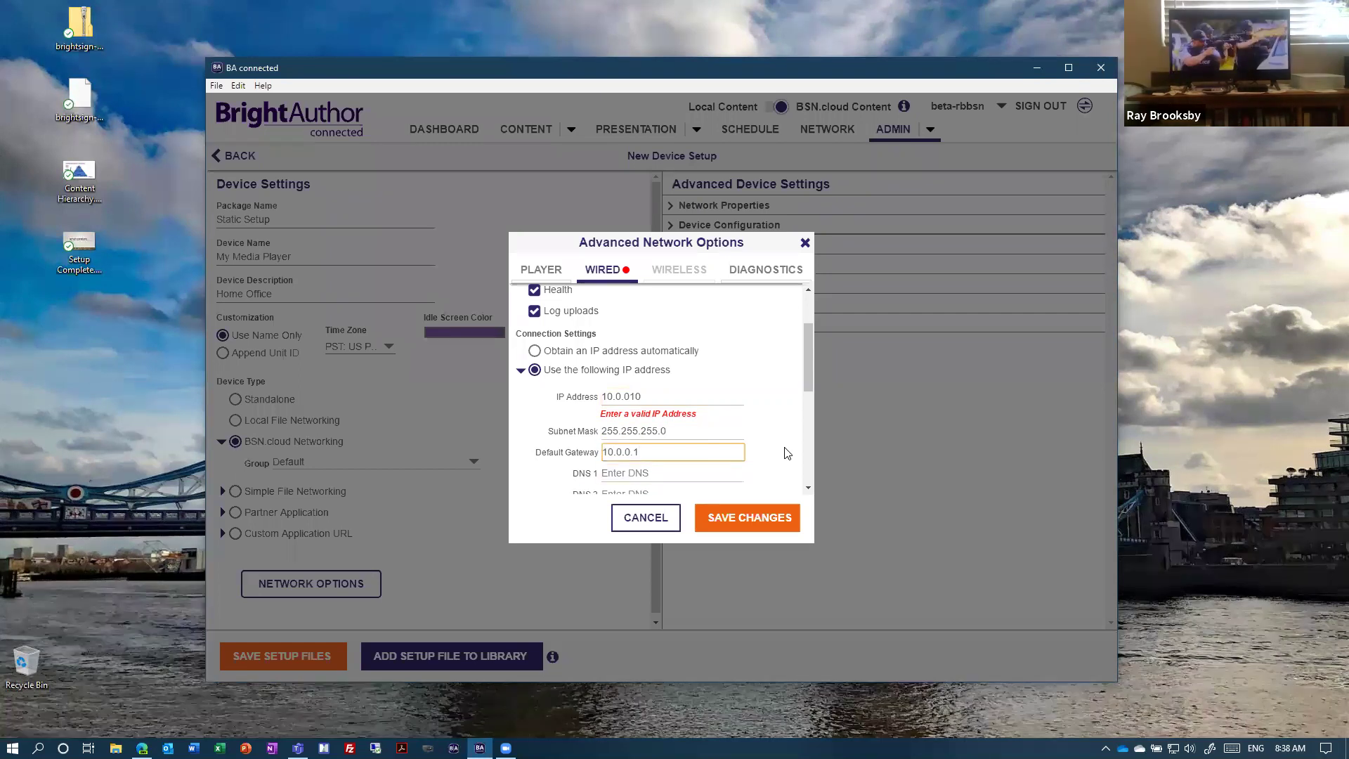
key("Tab")
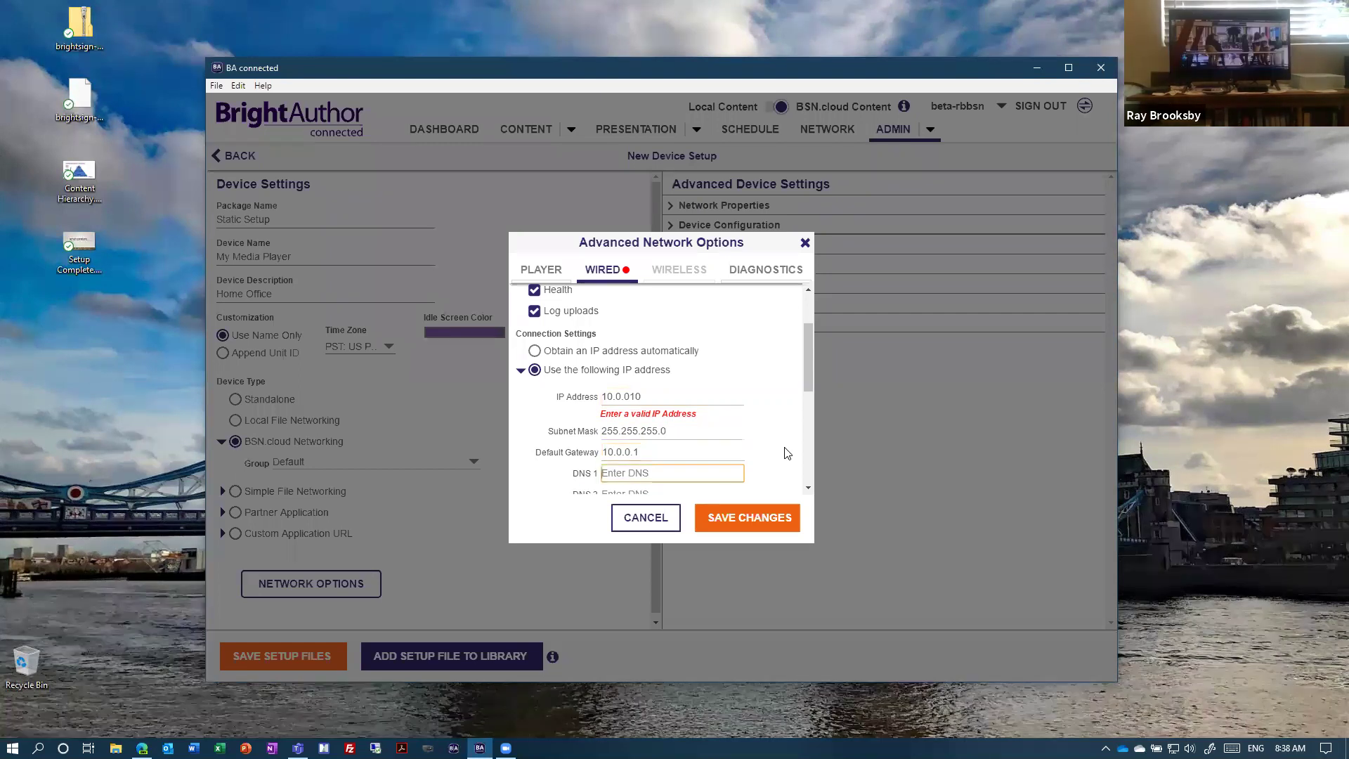
type("8080808")
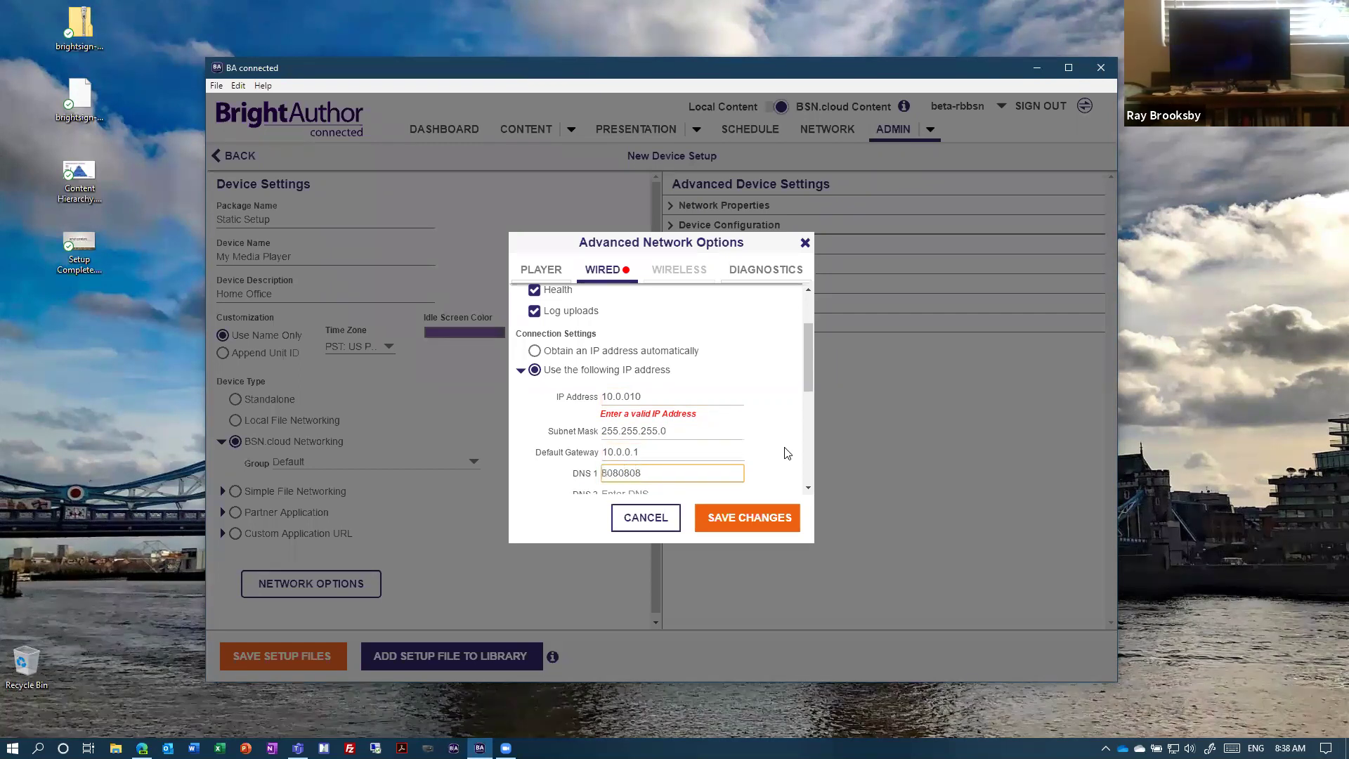
left_click(683, 401)
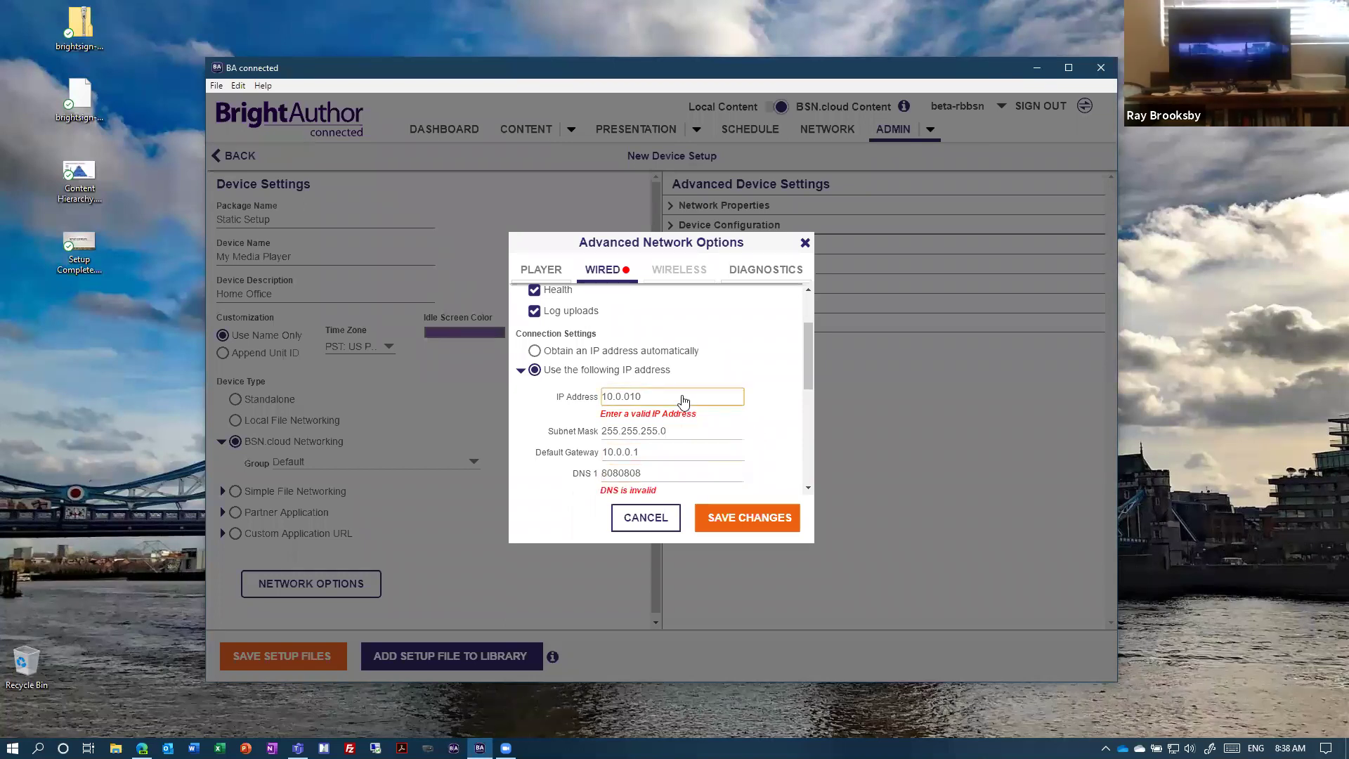
type(".")
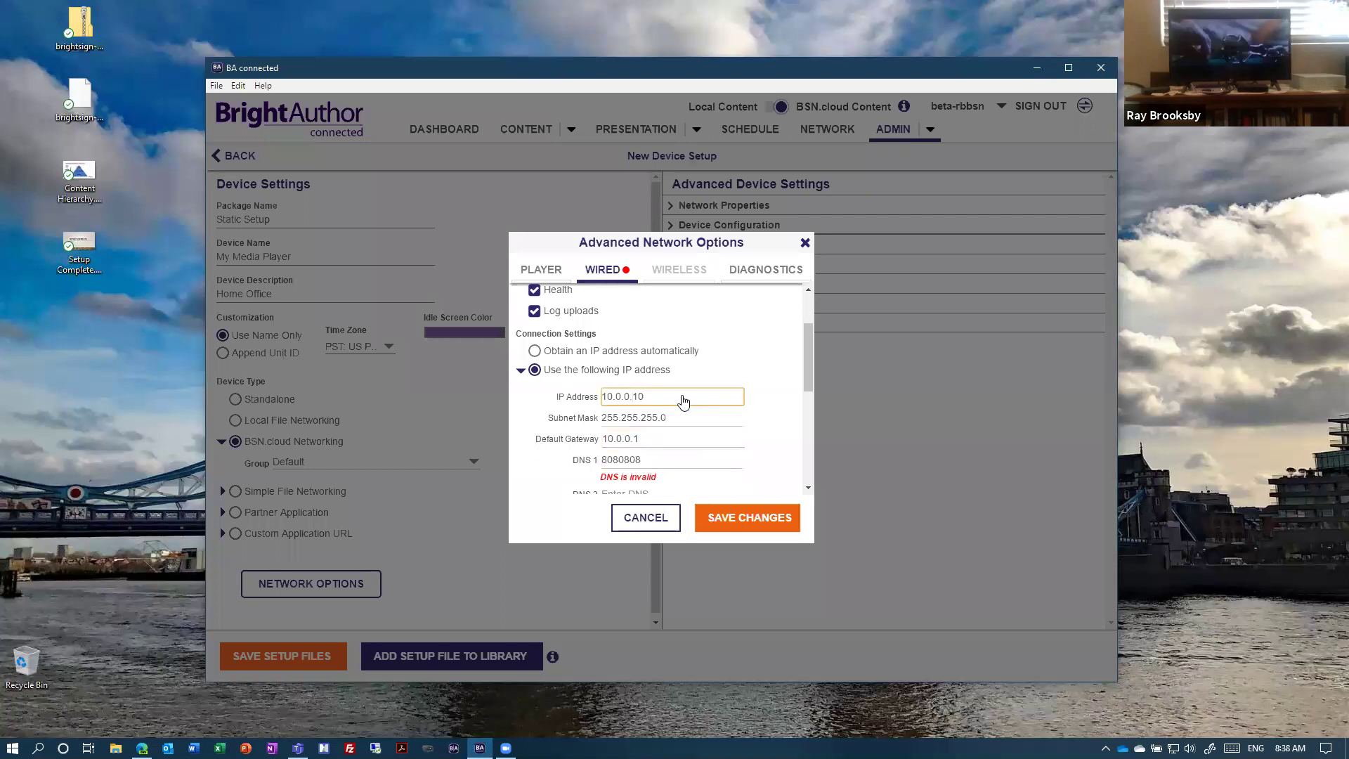
Step: Set DNS 1 to 8.8.8.8 and save the advanced network options
left_click(688, 467)
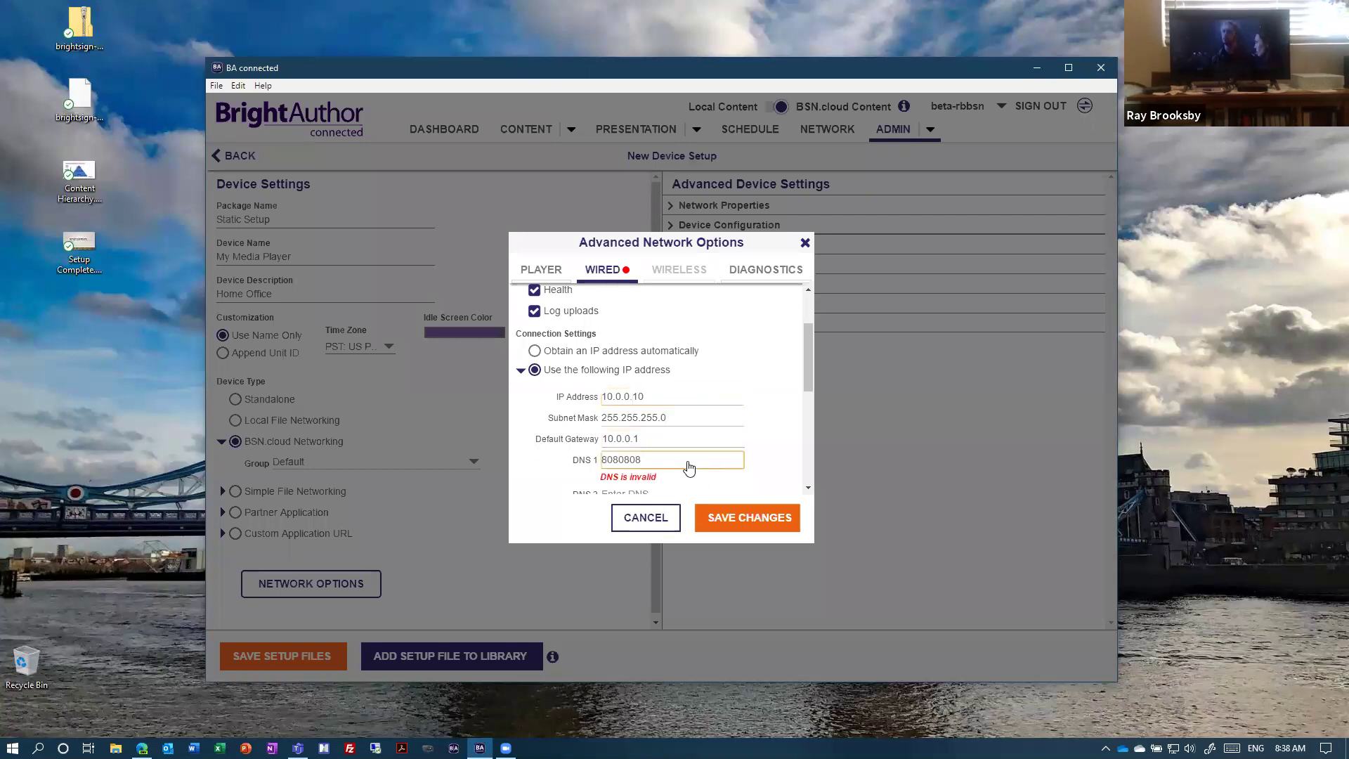
key("BackSpace")
key("BackSpace")
key("BackSpace")
key("BackSpace")
key("BackSpace")
key("BackSpace")
type("8.8.8.8")
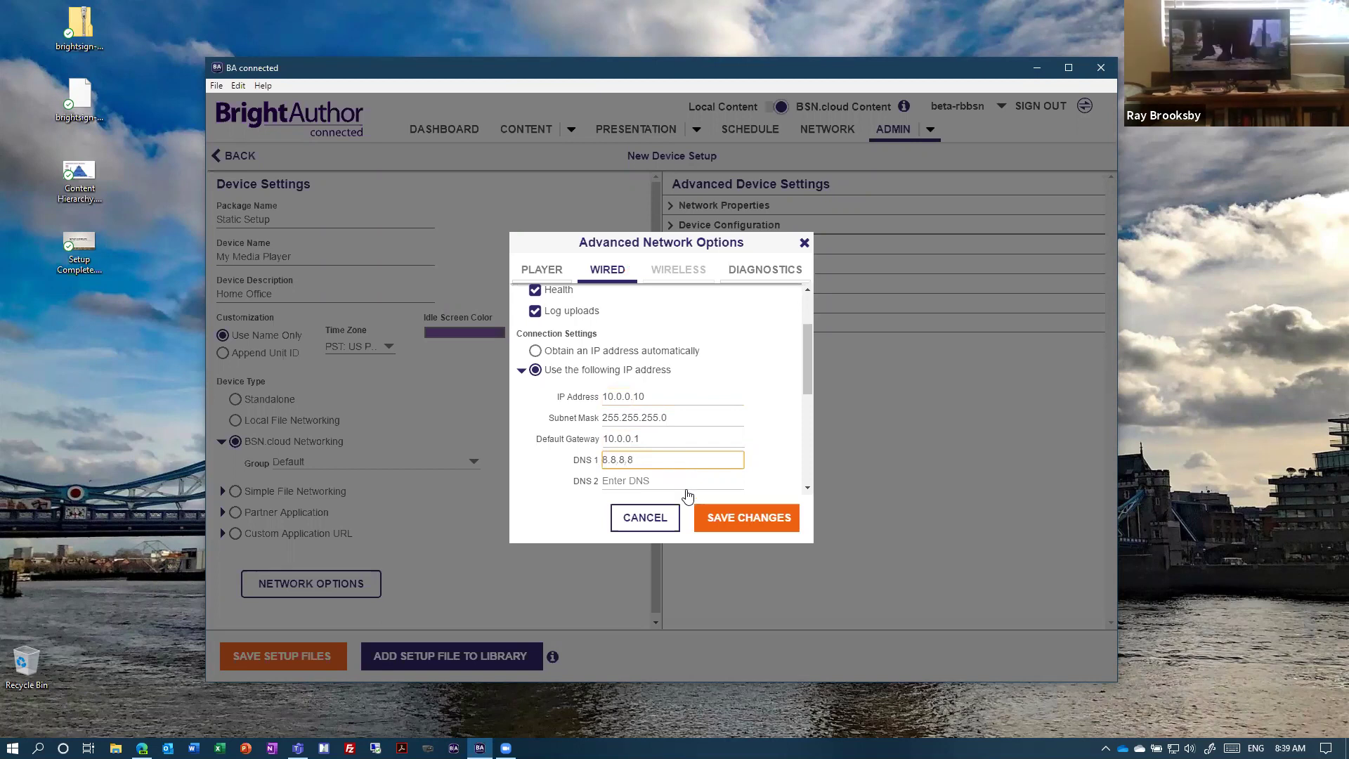
left_click(739, 518)
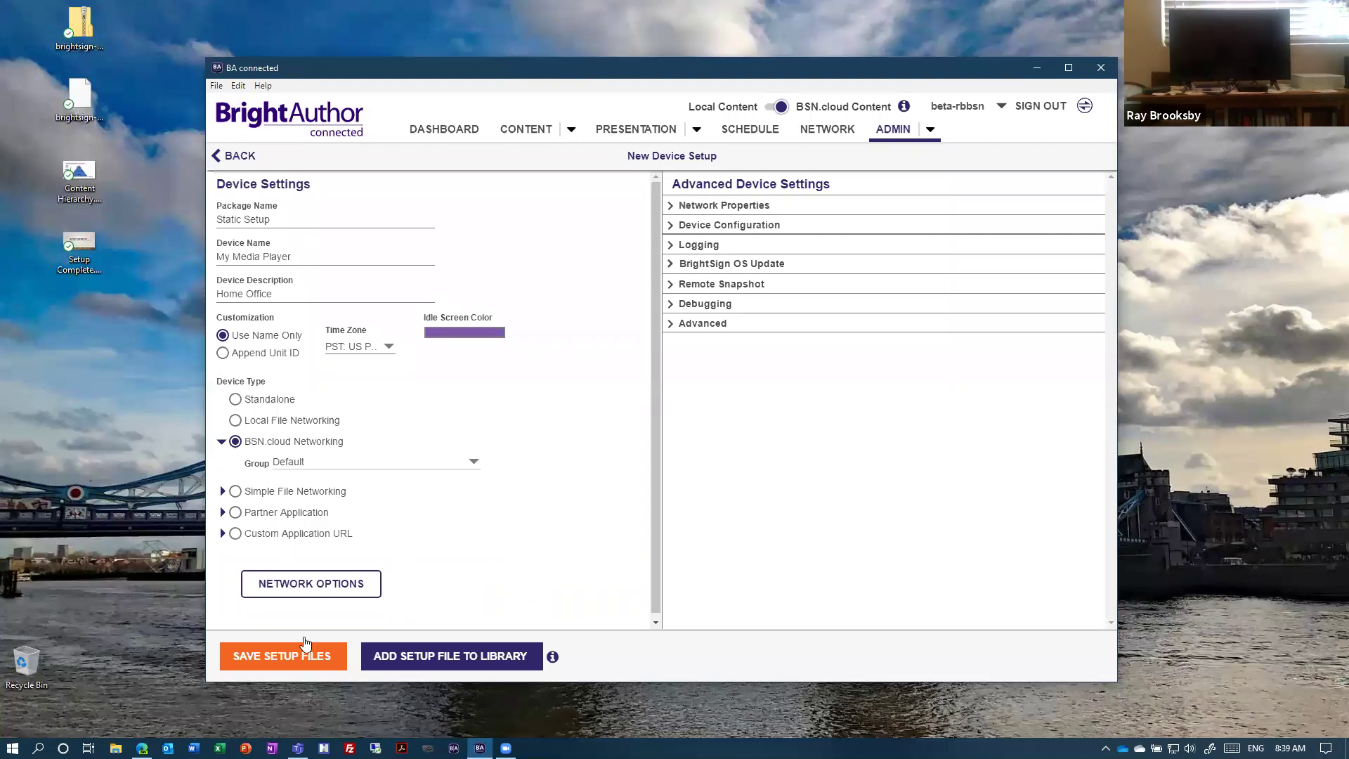
Step: Save the setup files into a new Desktop folder named Setup
left_click(295, 660)
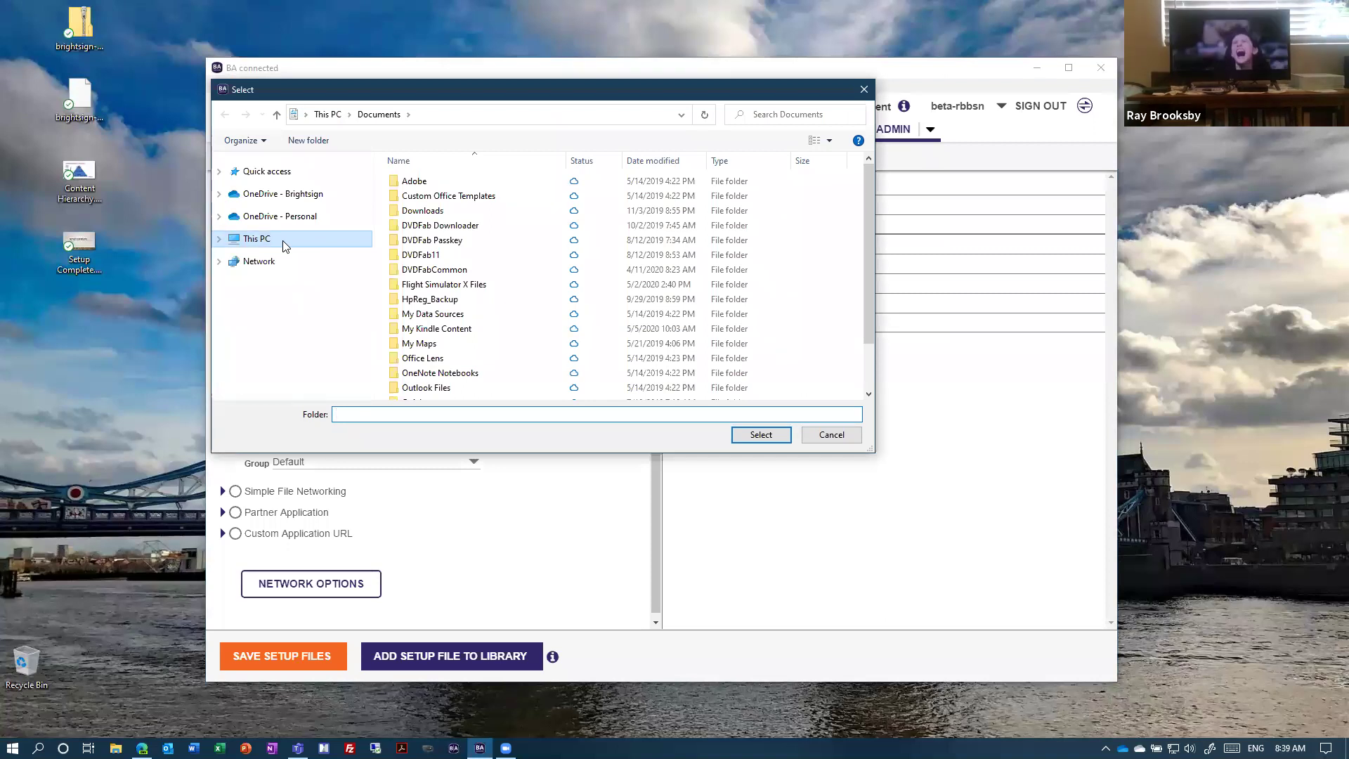
left_click(220, 239)
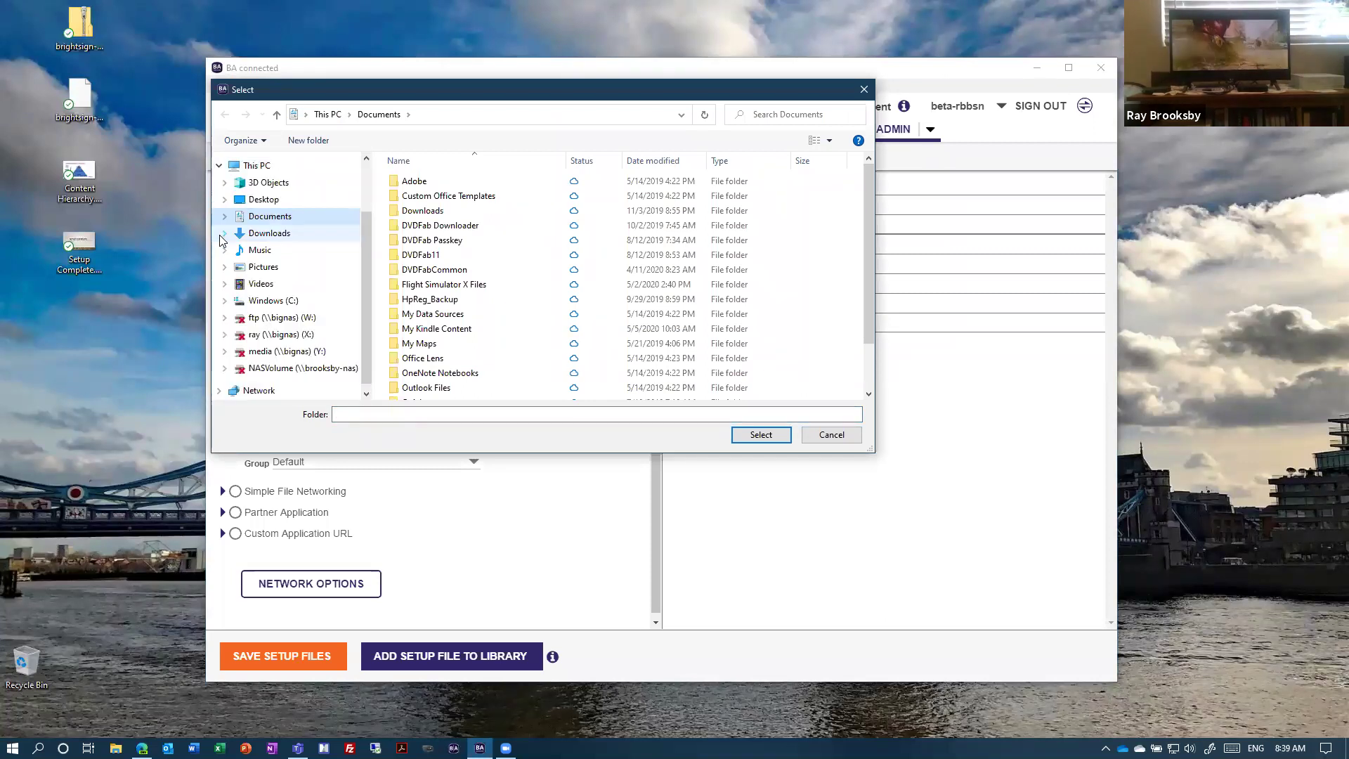
left_click(263, 200)
left_click(302, 143)
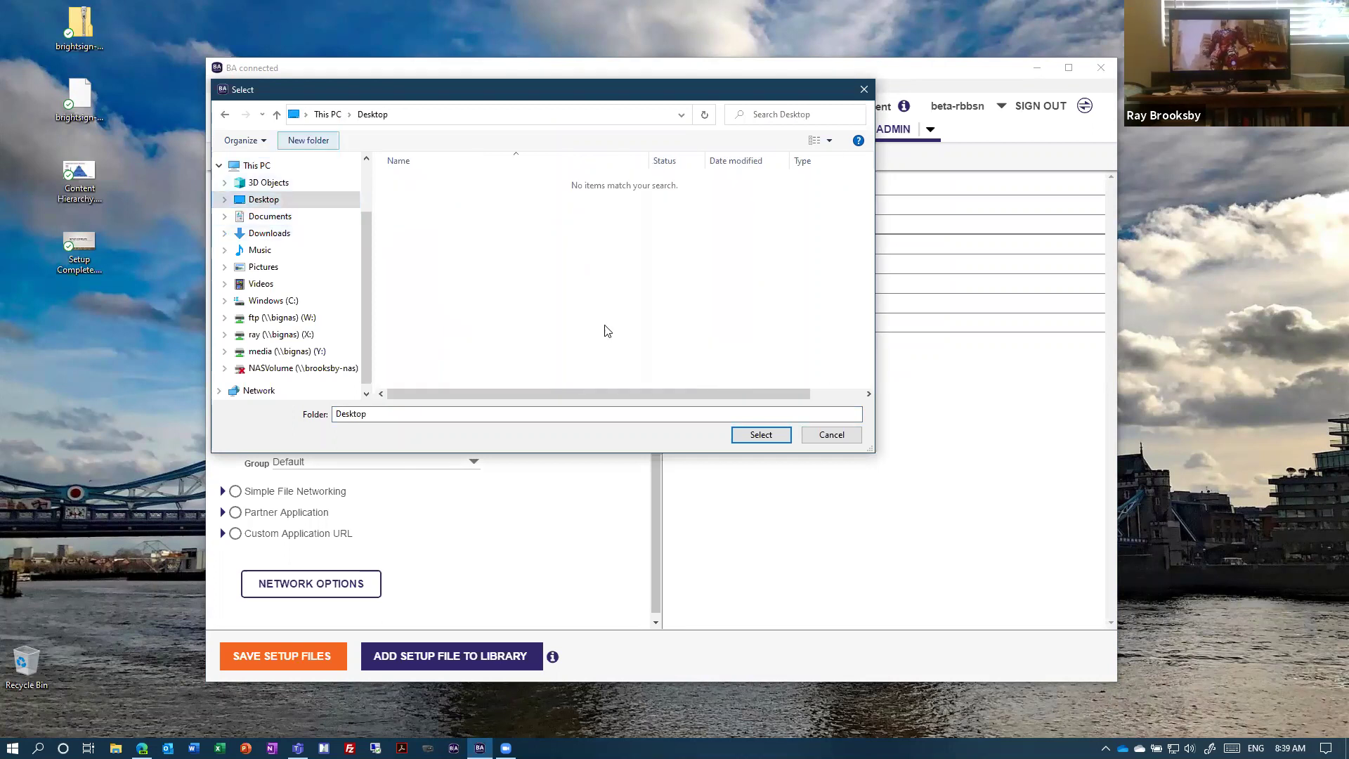
type("Setup")
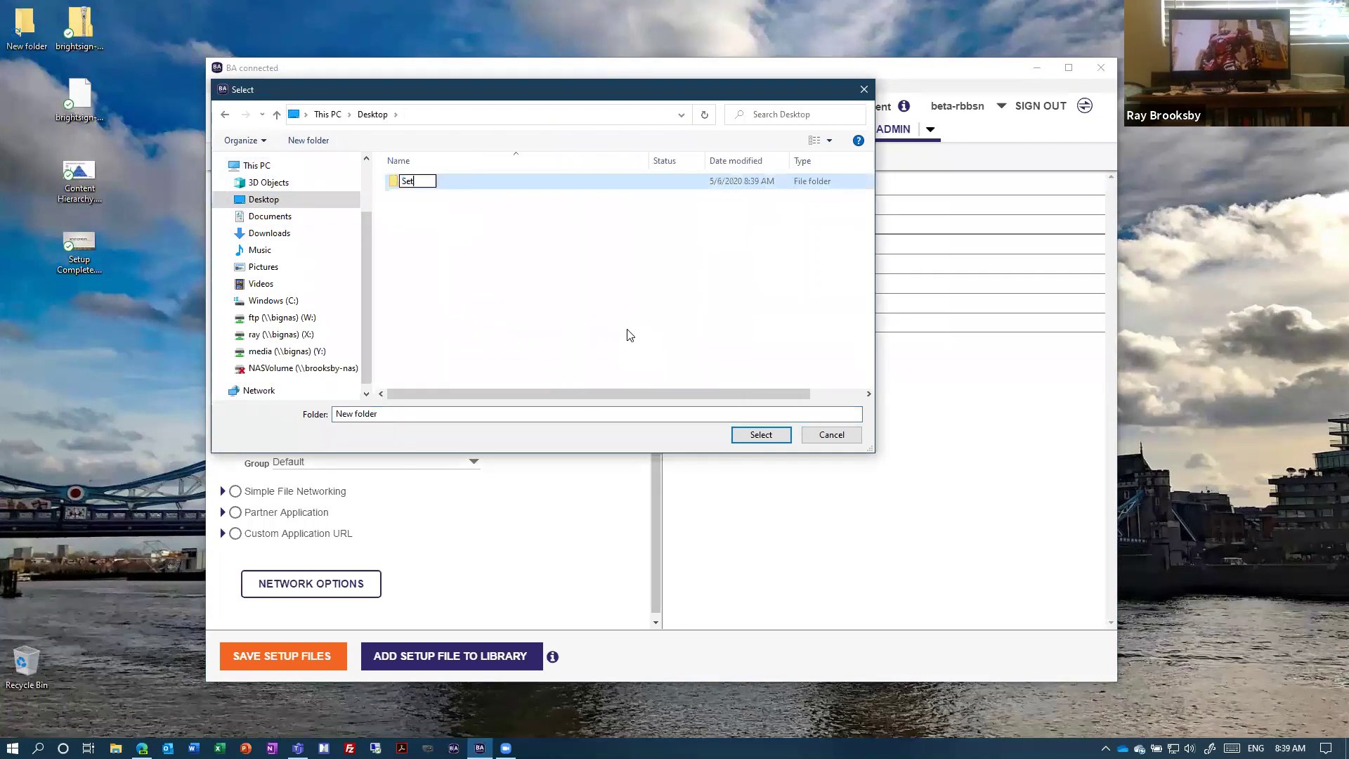
key("Return")
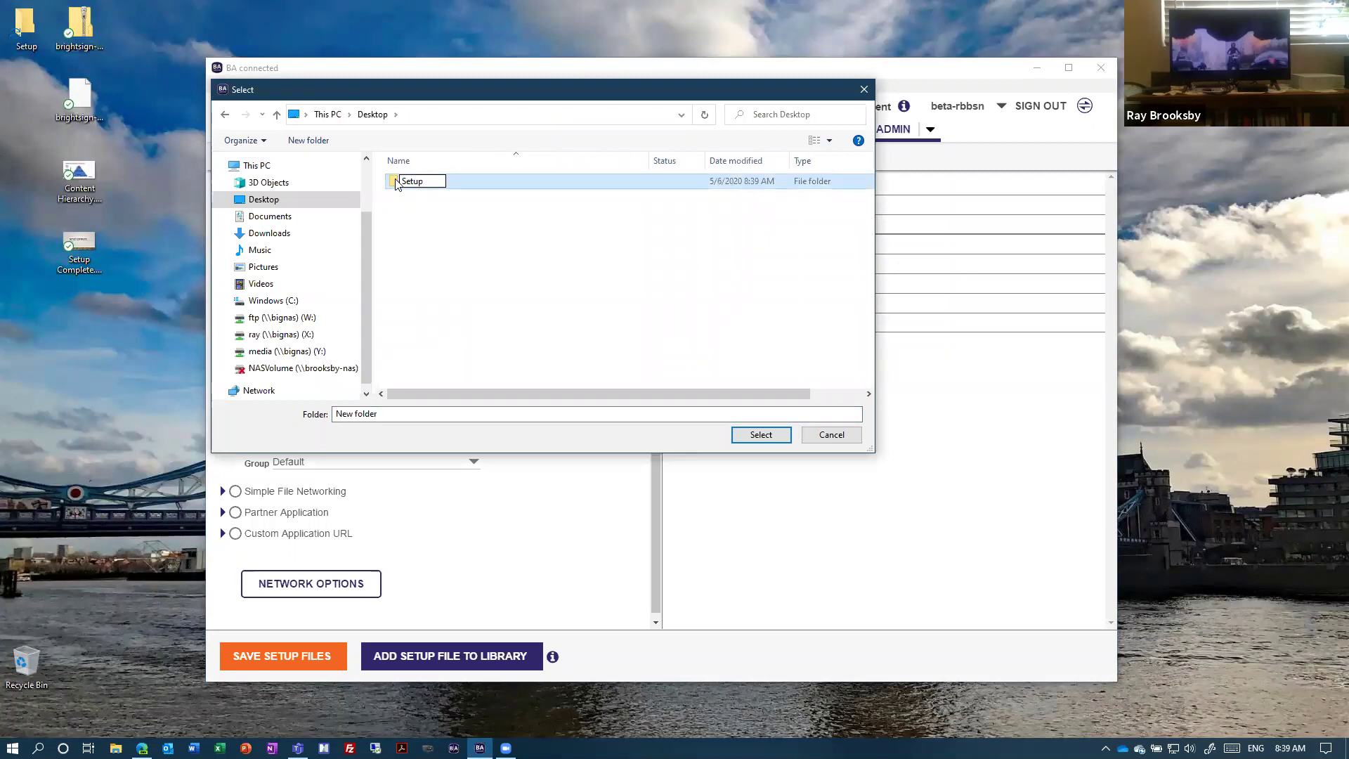
key("Return")
left_click(788, 439)
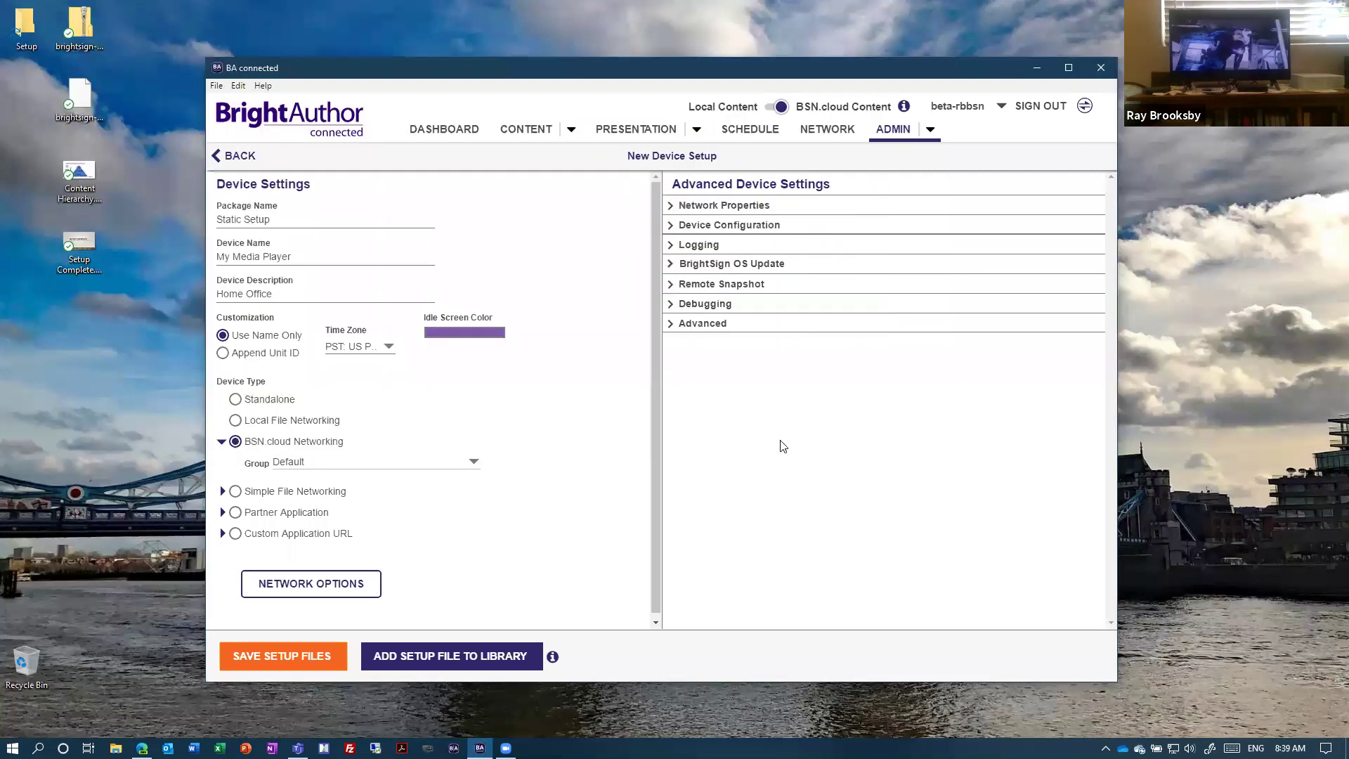
Step: Inspect the generated setup files in the Desktop's Setup folder, then close the folder window
double_click(28, 28)
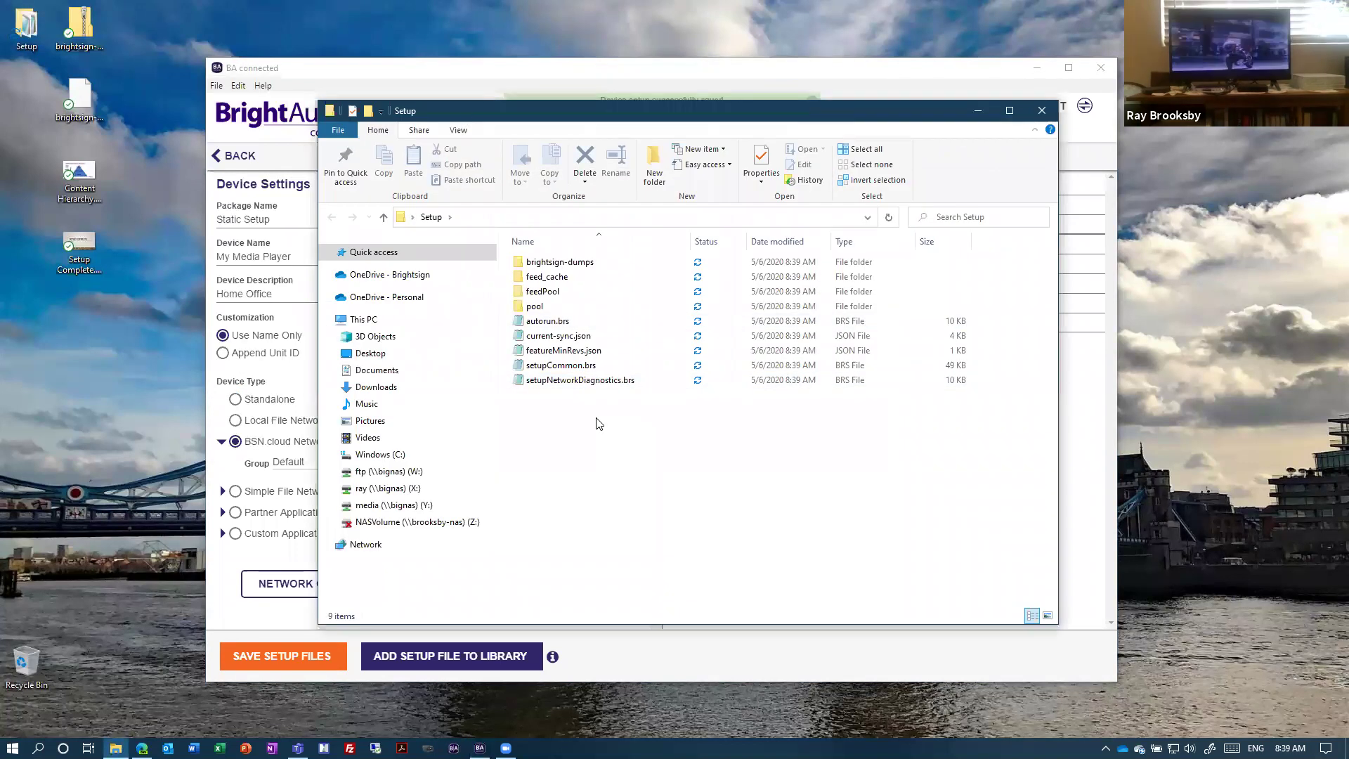
left_click_drag(590, 430, 541, 264)
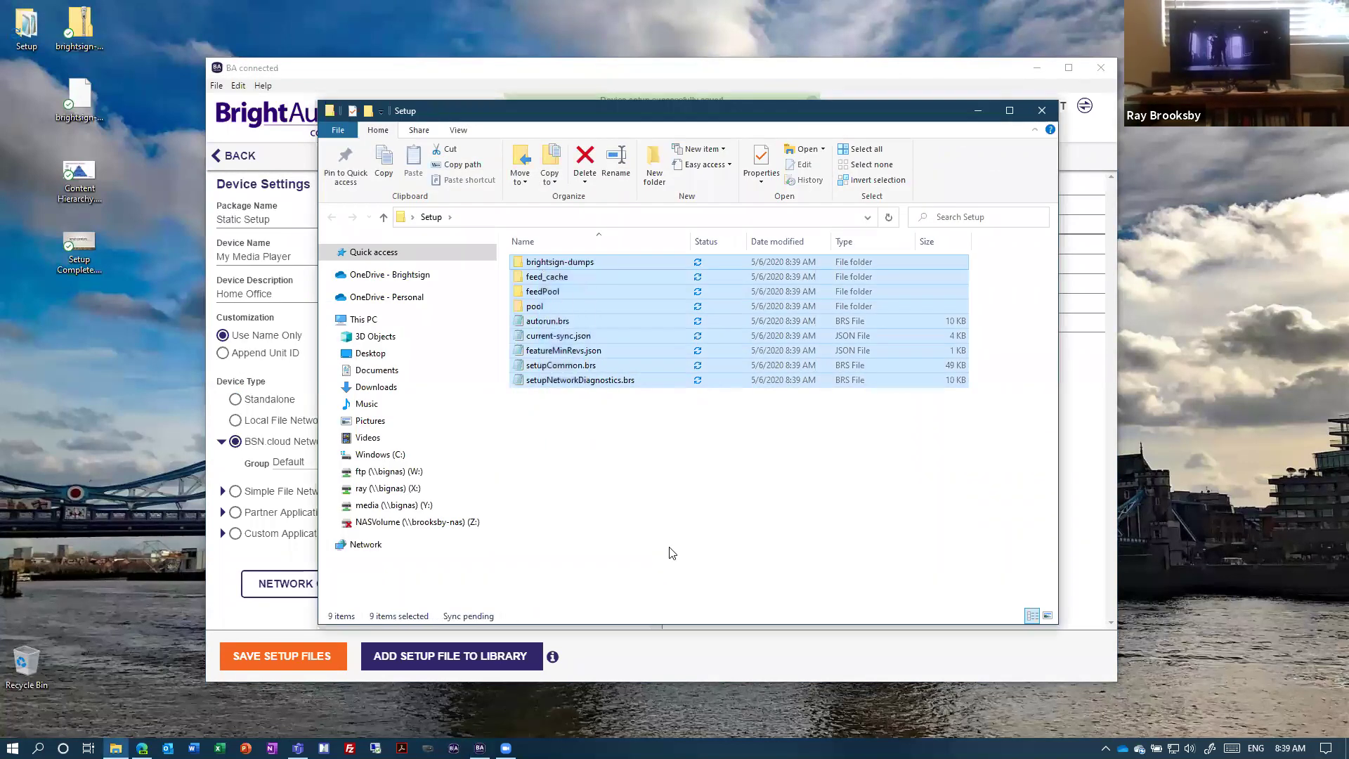
left_click(1042, 110)
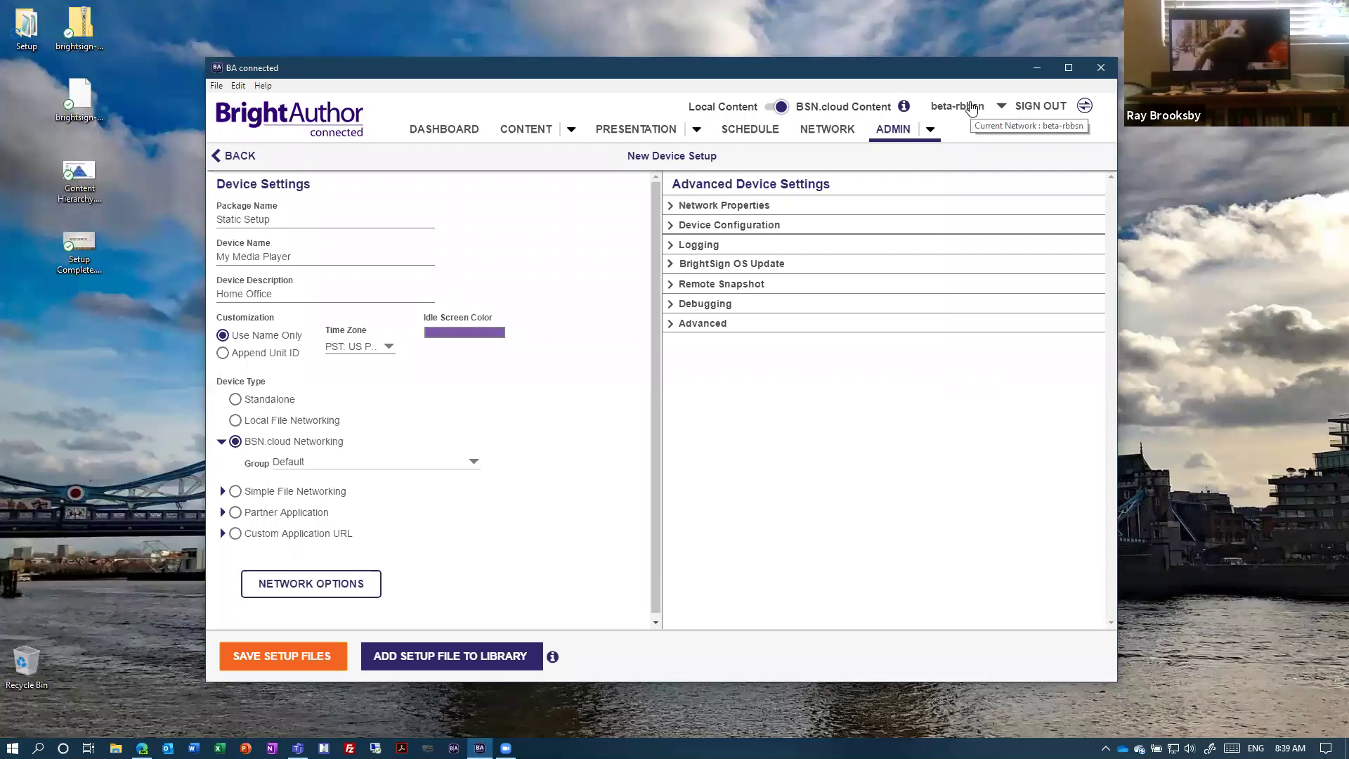
Step: Change the device type to Partner Application and choose Mvix as the partner
left_click(288, 465)
left_click(308, 476)
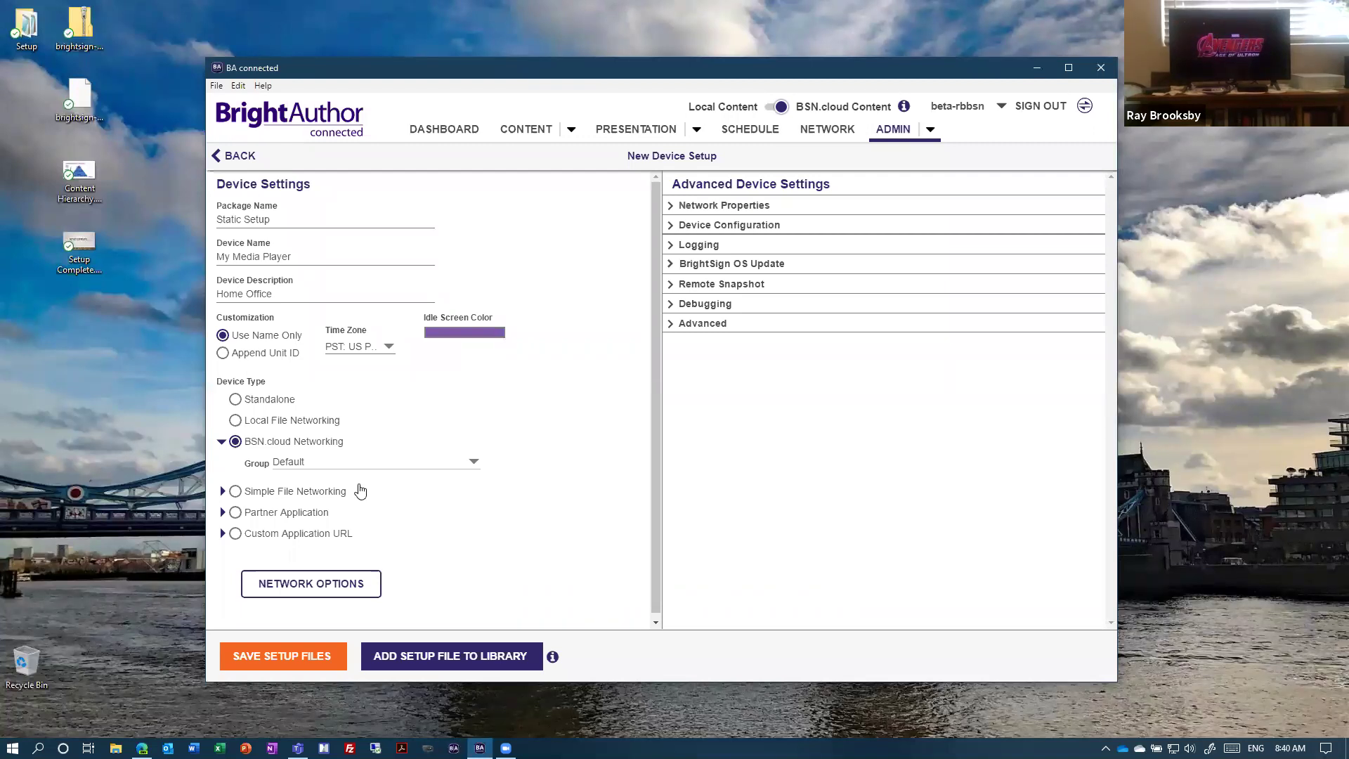
left_click(264, 518)
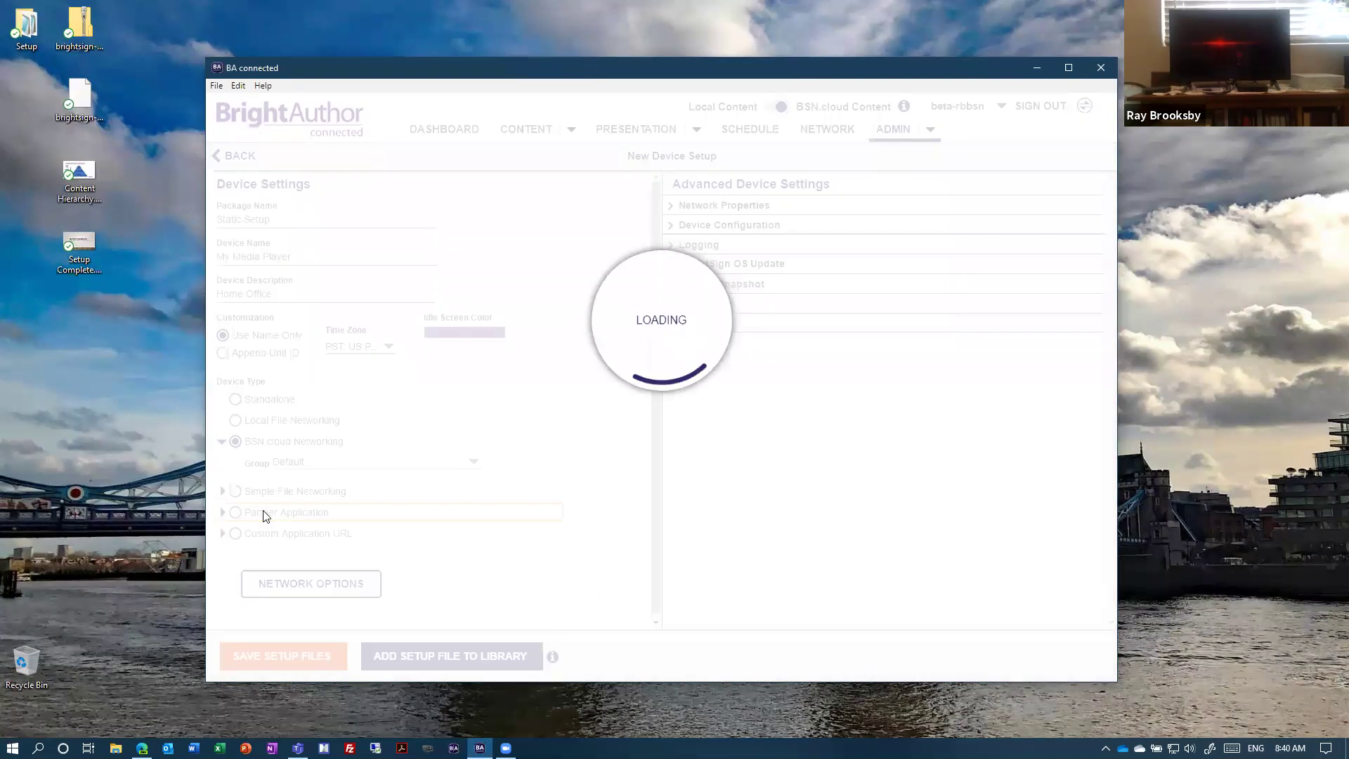
left_click(312, 515)
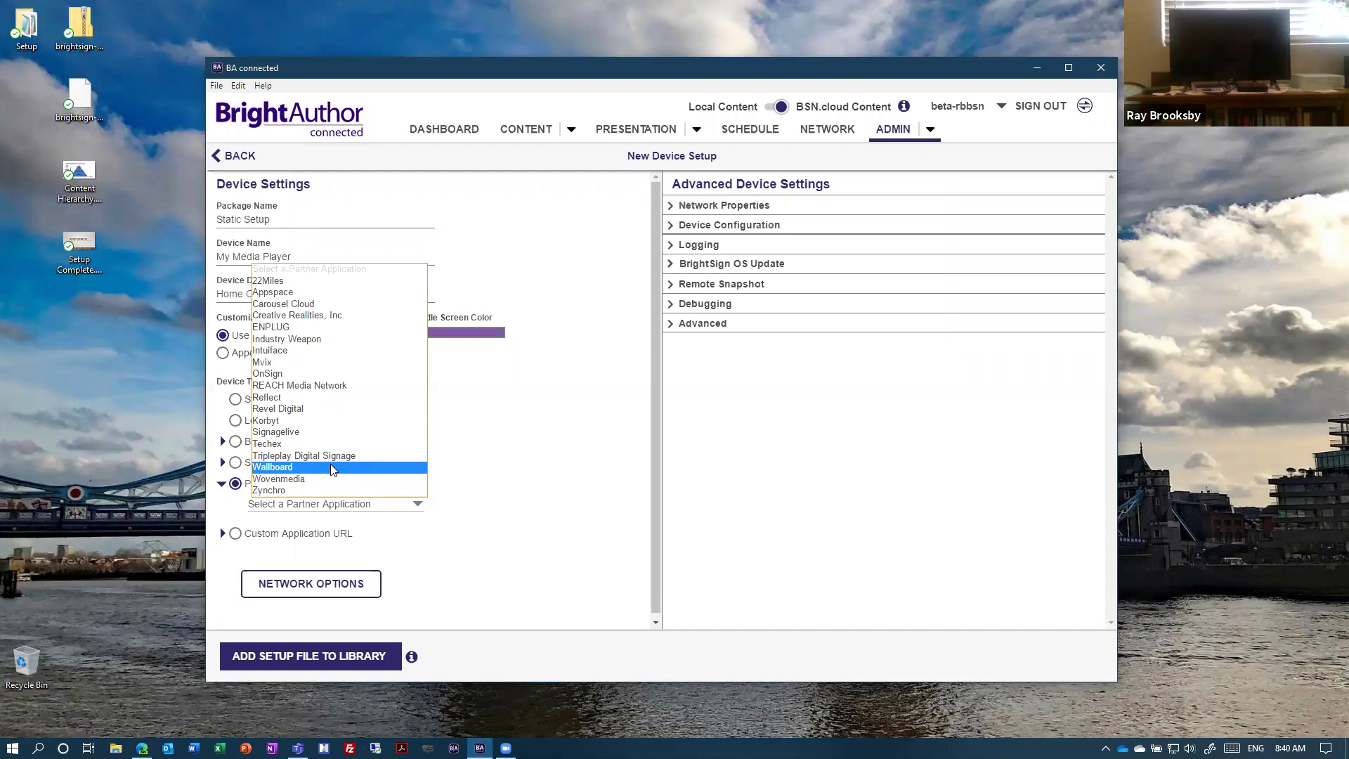
left_click(281, 362)
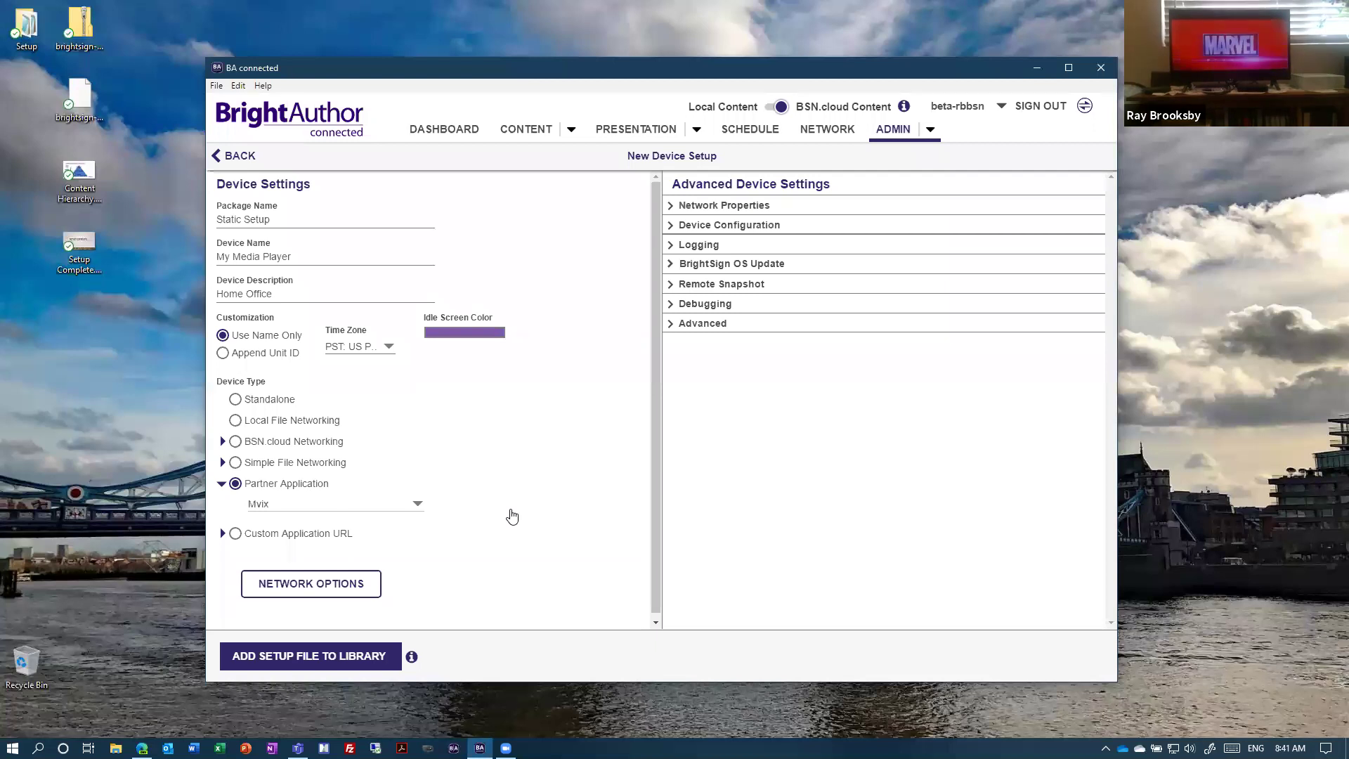
Step: Change the selected partner application to Signagelive
left_click(285, 509)
key("s")
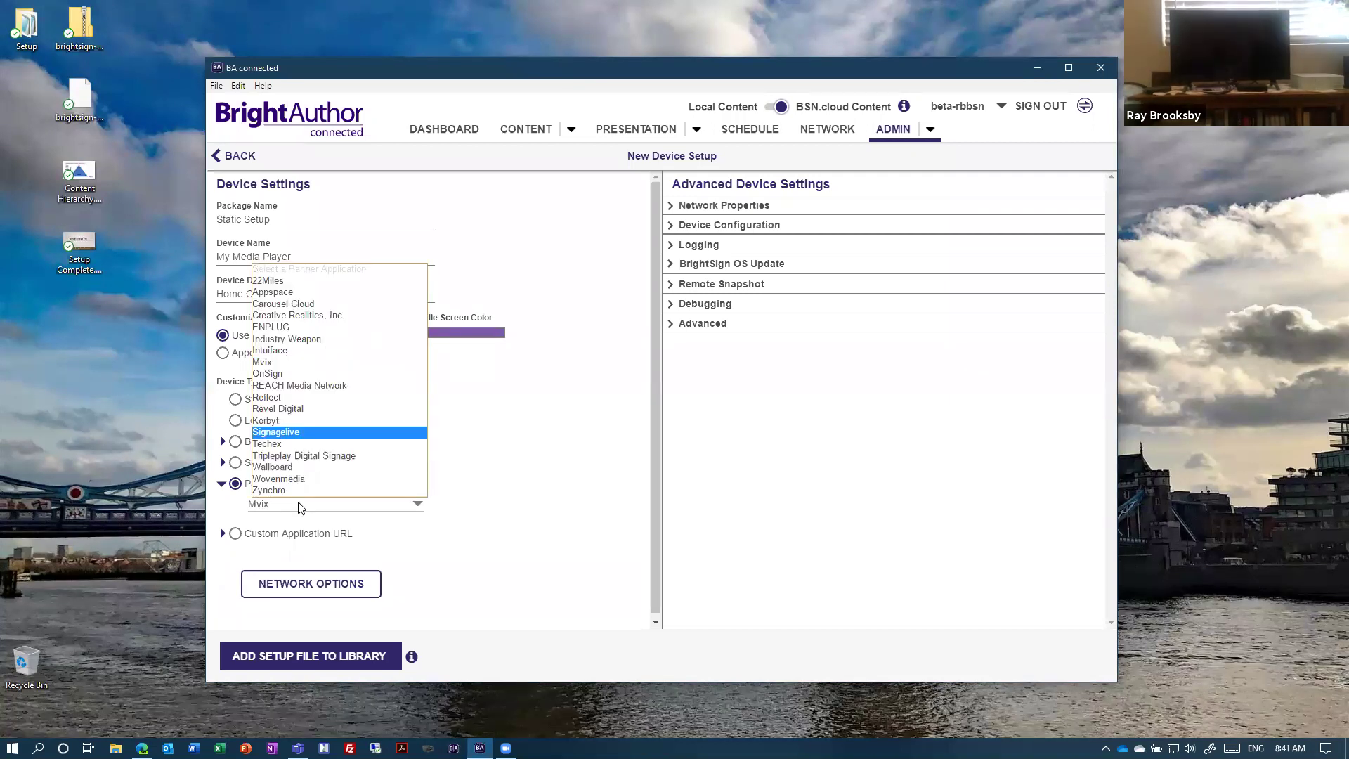
left_click(328, 432)
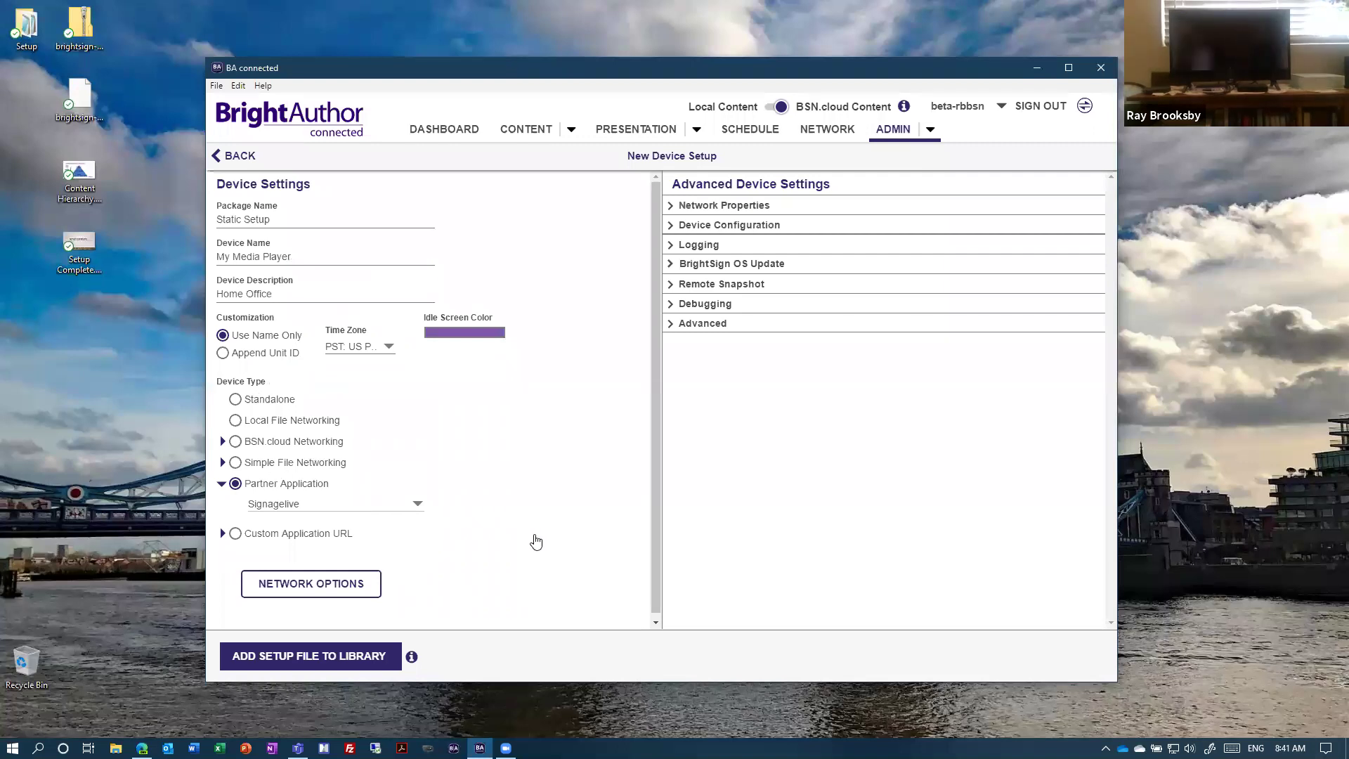
Step: Switch the device type to BSN.cloud Networking and back to Partner Application, choosing Revel Digital as the partner
left_click(235, 441)
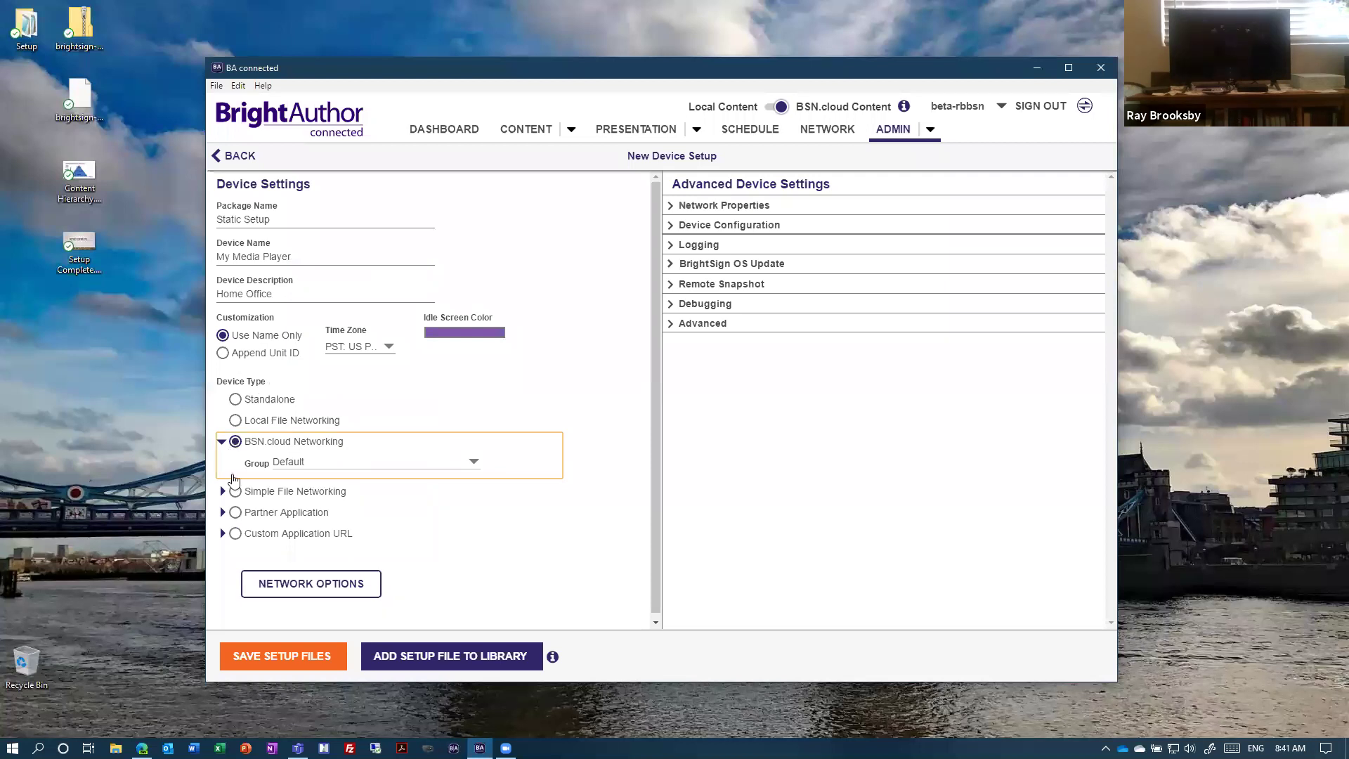
left_click(234, 513)
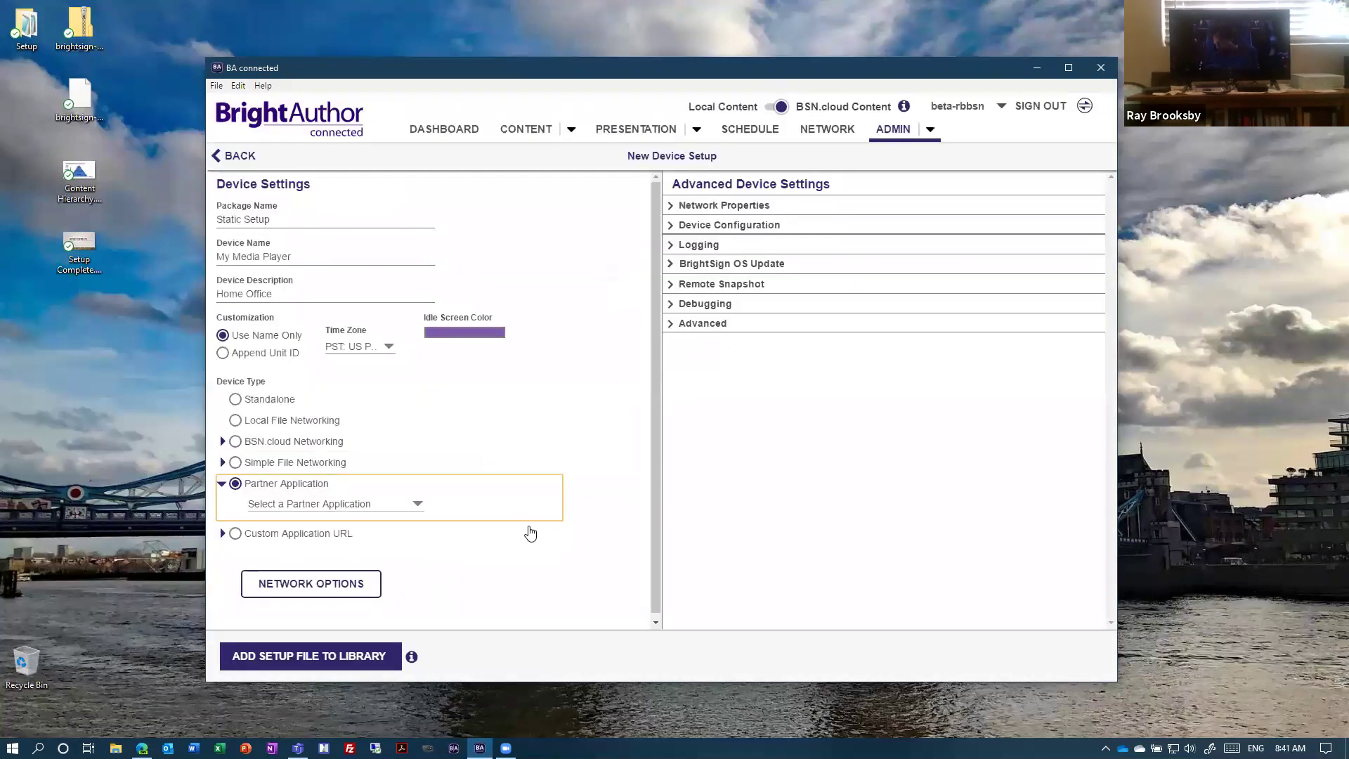
left_click(427, 513)
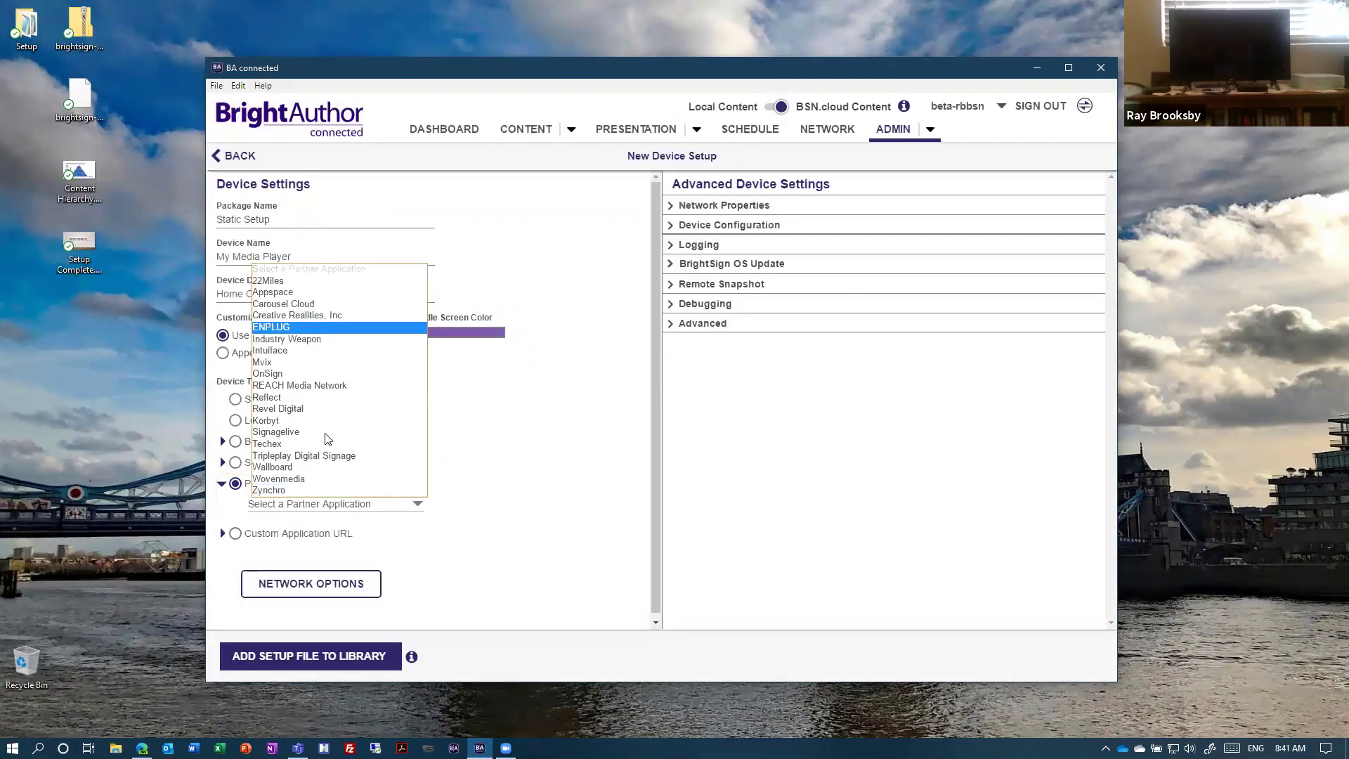
left_click(331, 410)
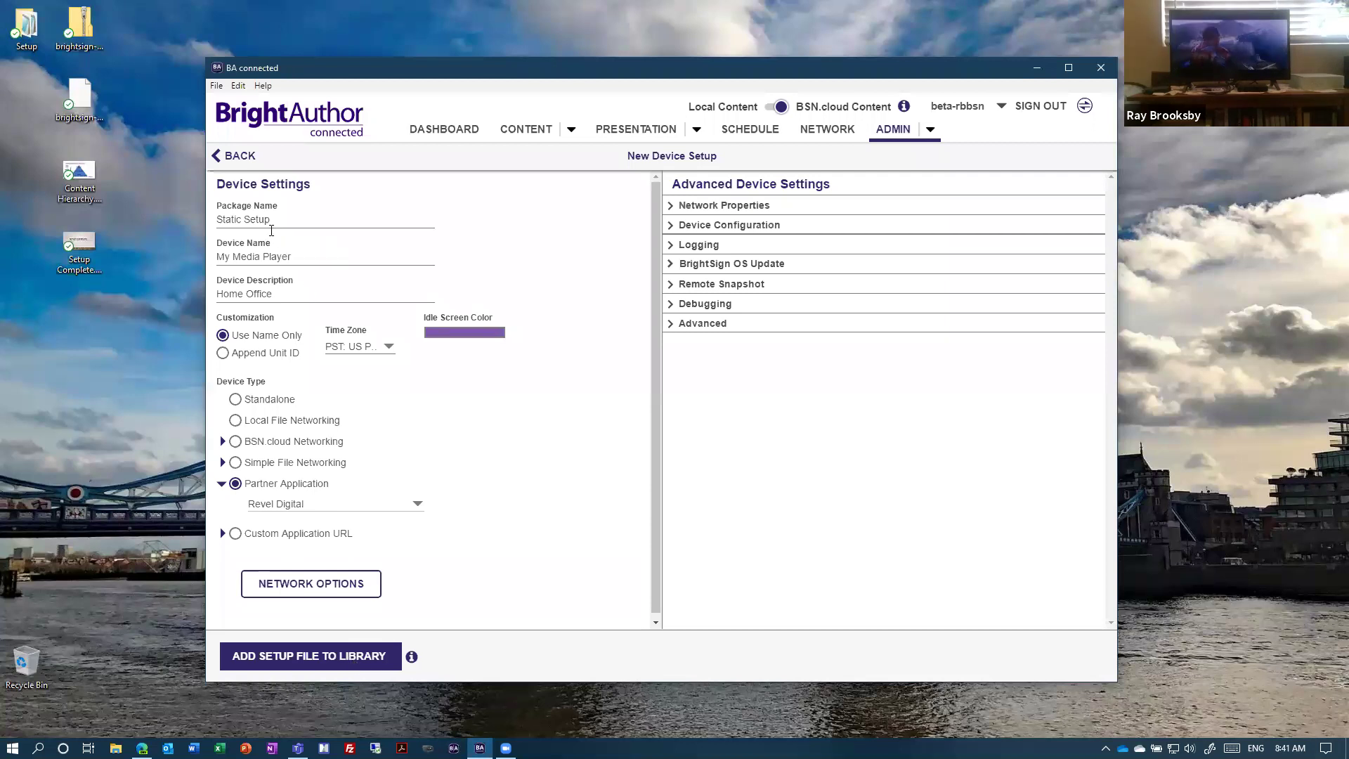
Step: Change the partner application to Mvix and rename the setup package as MVIX
left_click(287, 505)
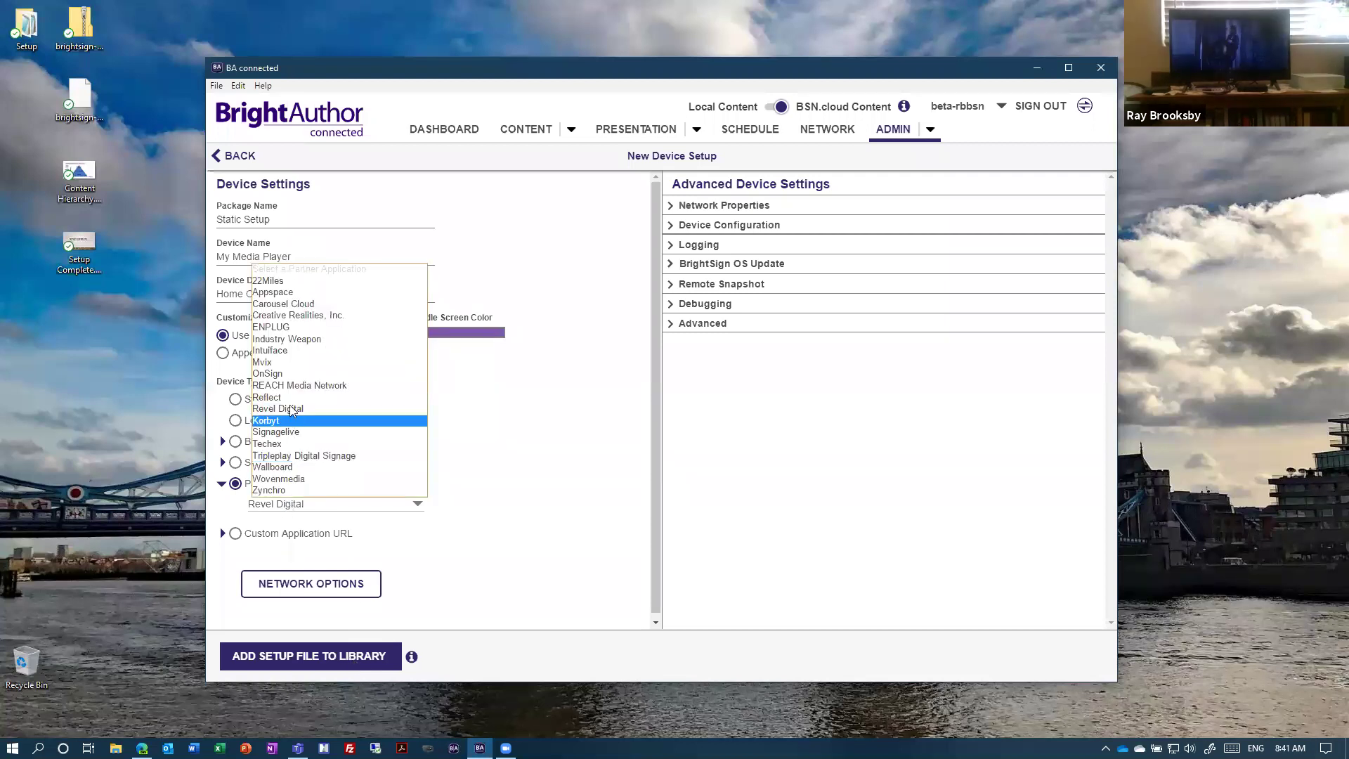
left_click(288, 362)
left_click_drag(270, 221, 198, 223)
type("MVIX")
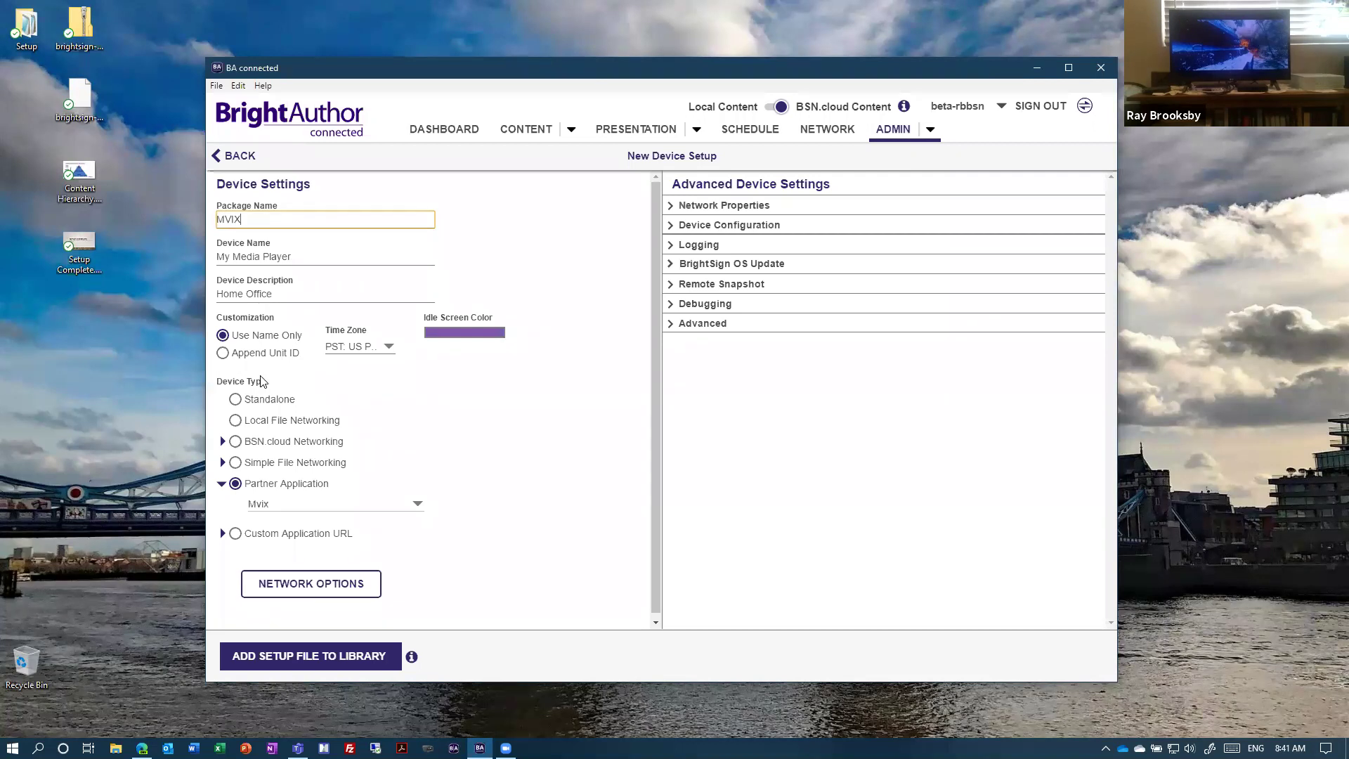
Step: Set the wired connection to obtain an IP address automatically and save the network options
left_click(293, 585)
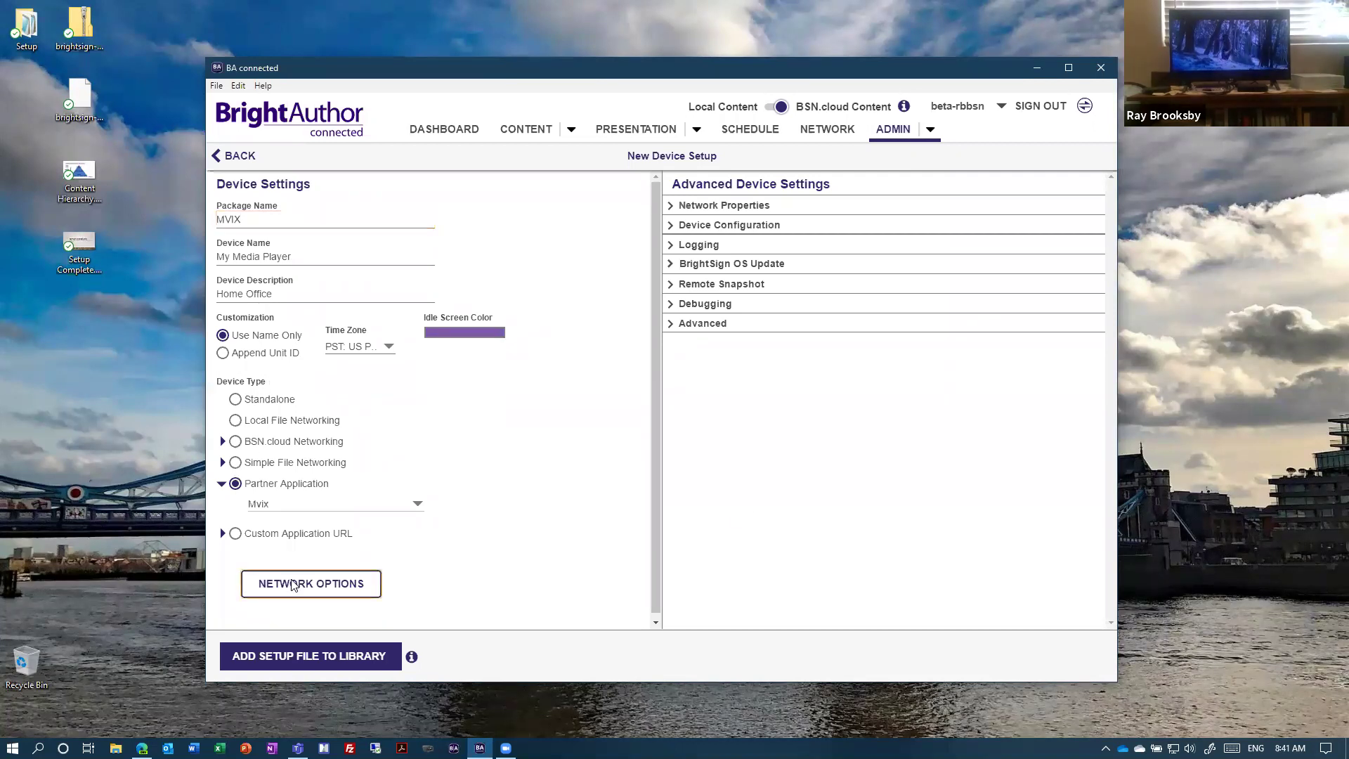
left_click(590, 441)
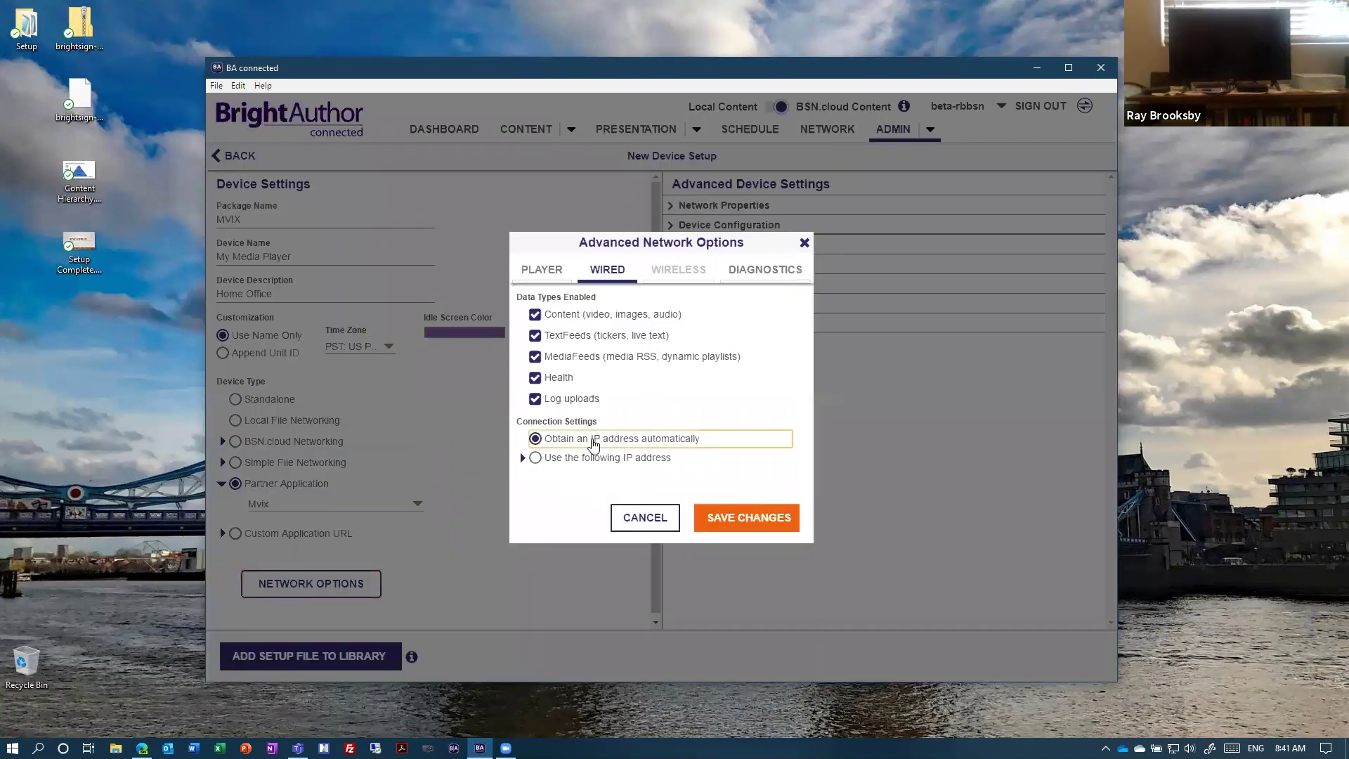
left_click(747, 519)
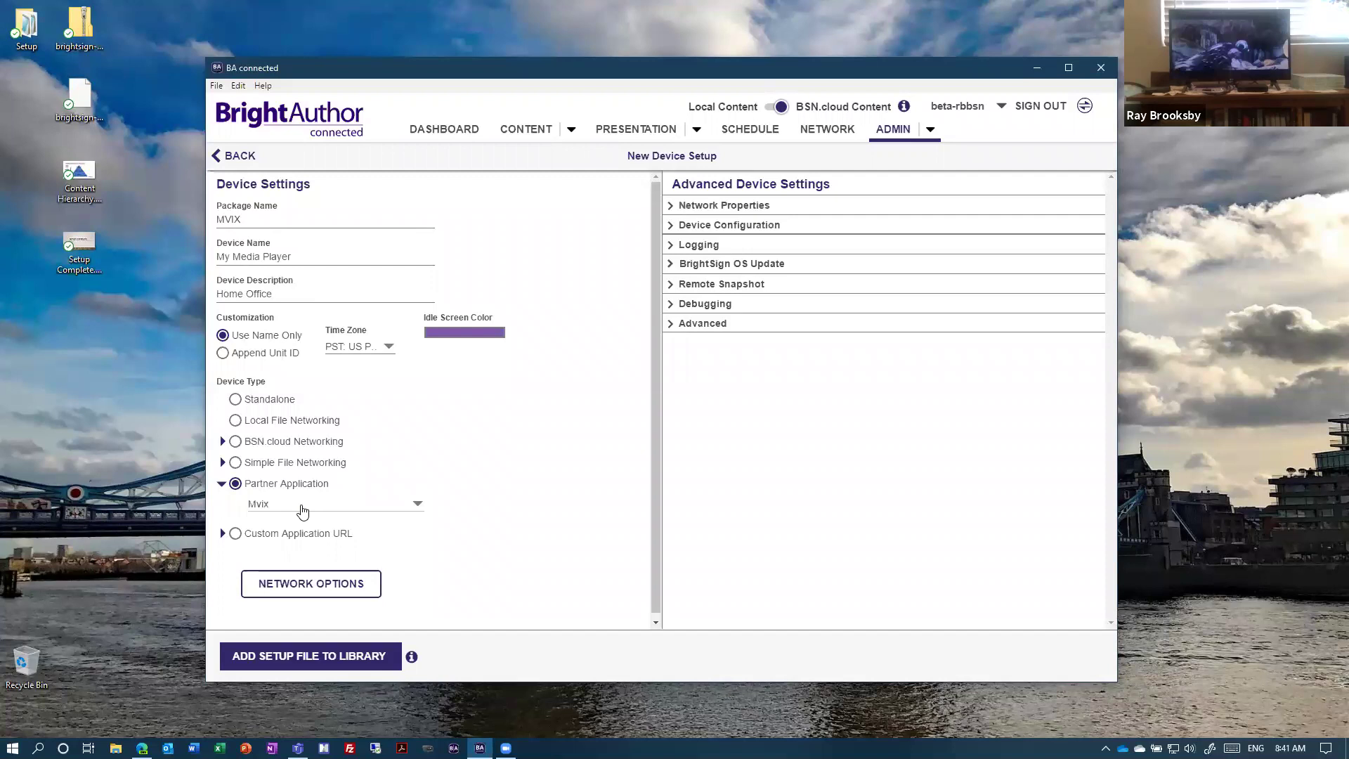
Step: Add the MVIX setup file to the library and review it in the Device Setup Library
left_click(325, 656)
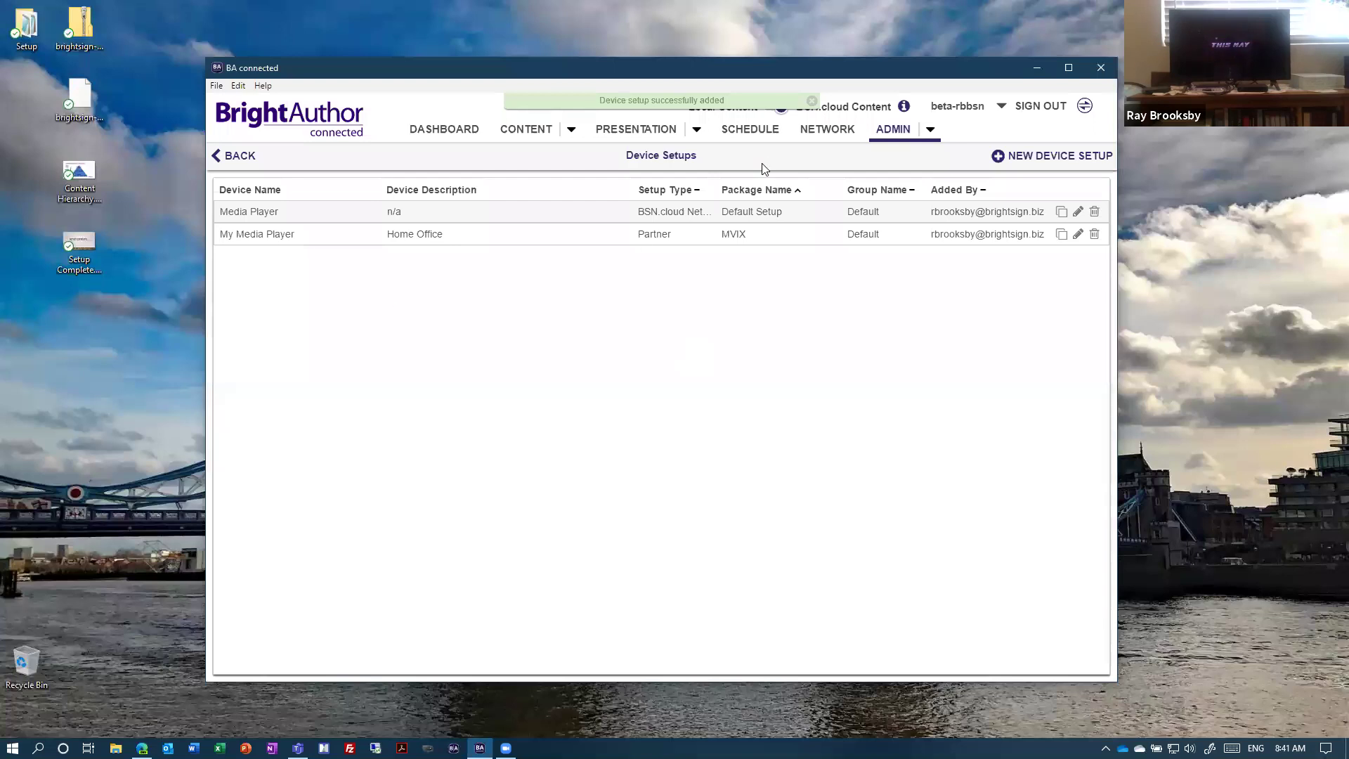
left_click(892, 132)
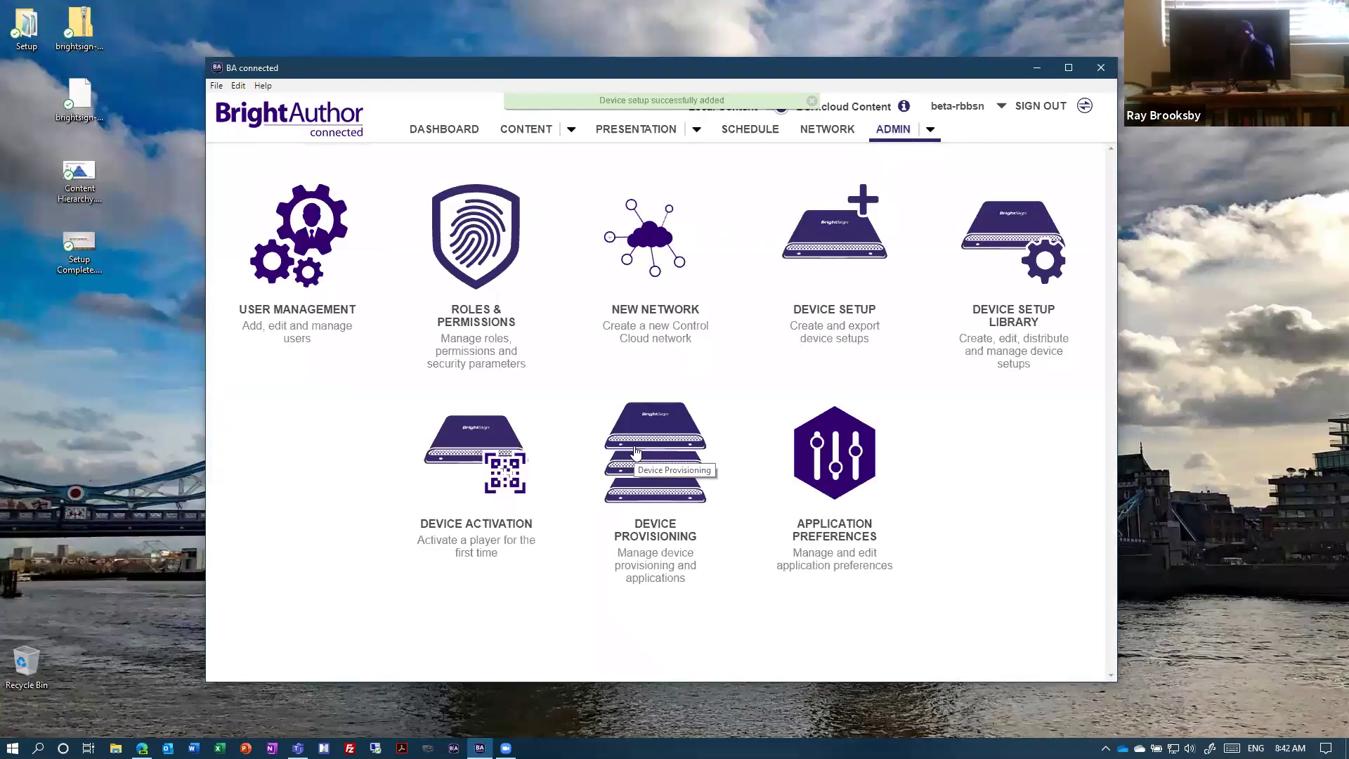
left_click(1003, 252)
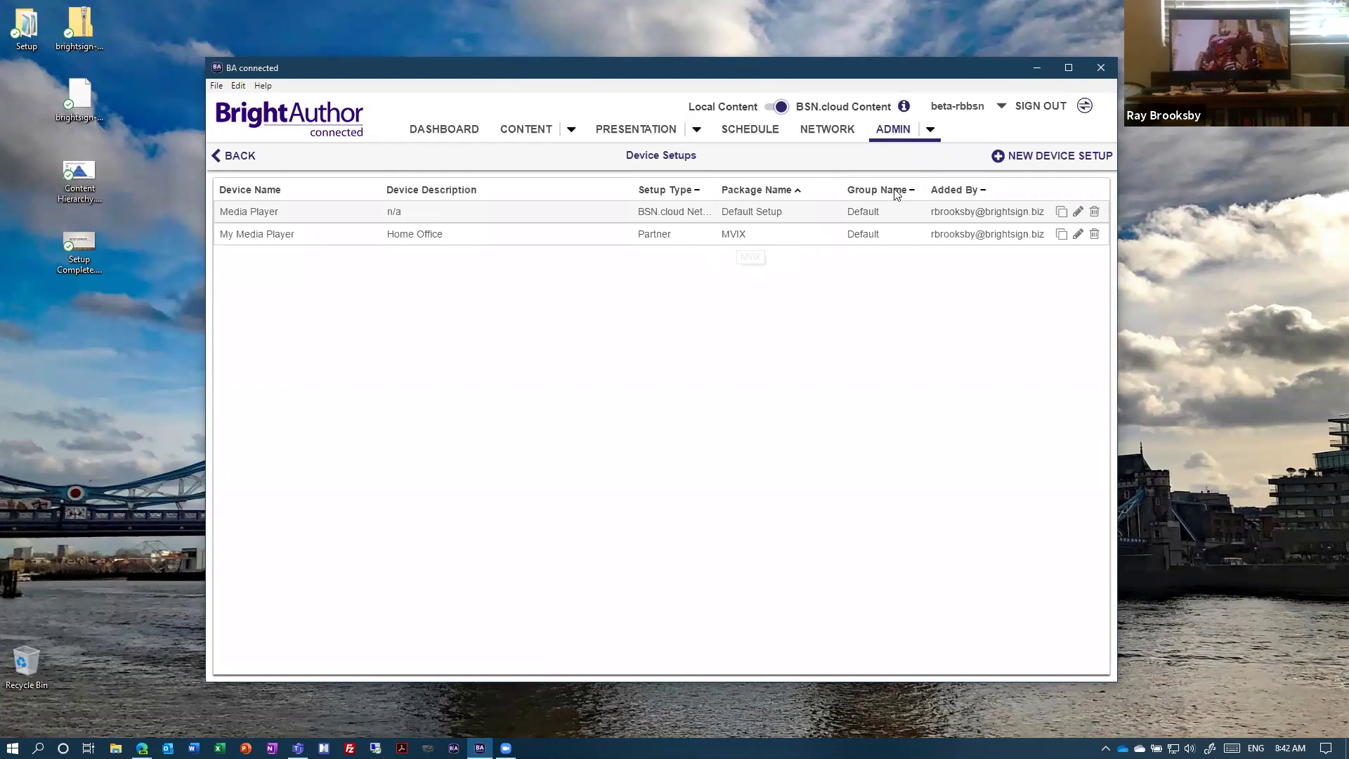
Step: Apply the MVIX setup to the XT1144 player in Device Provisioning
left_click(900, 132)
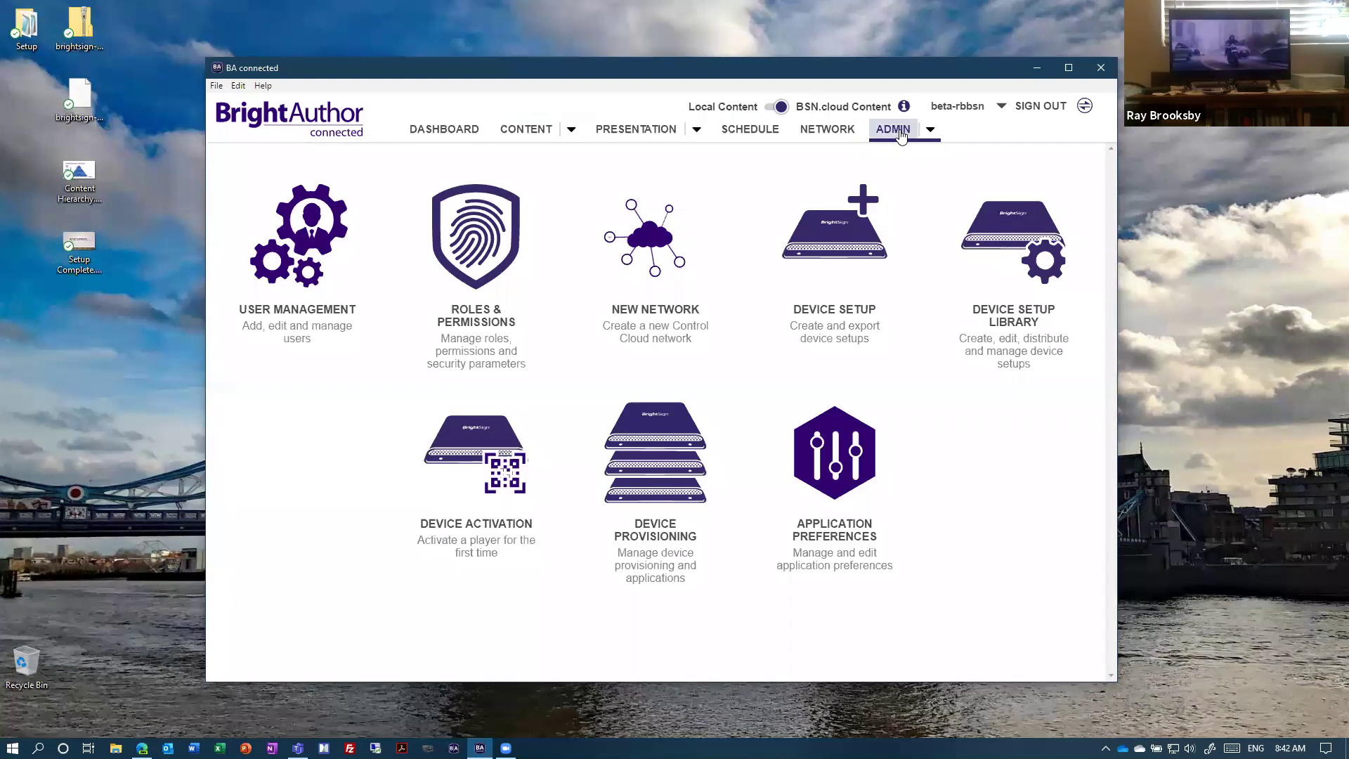
left_click(659, 466)
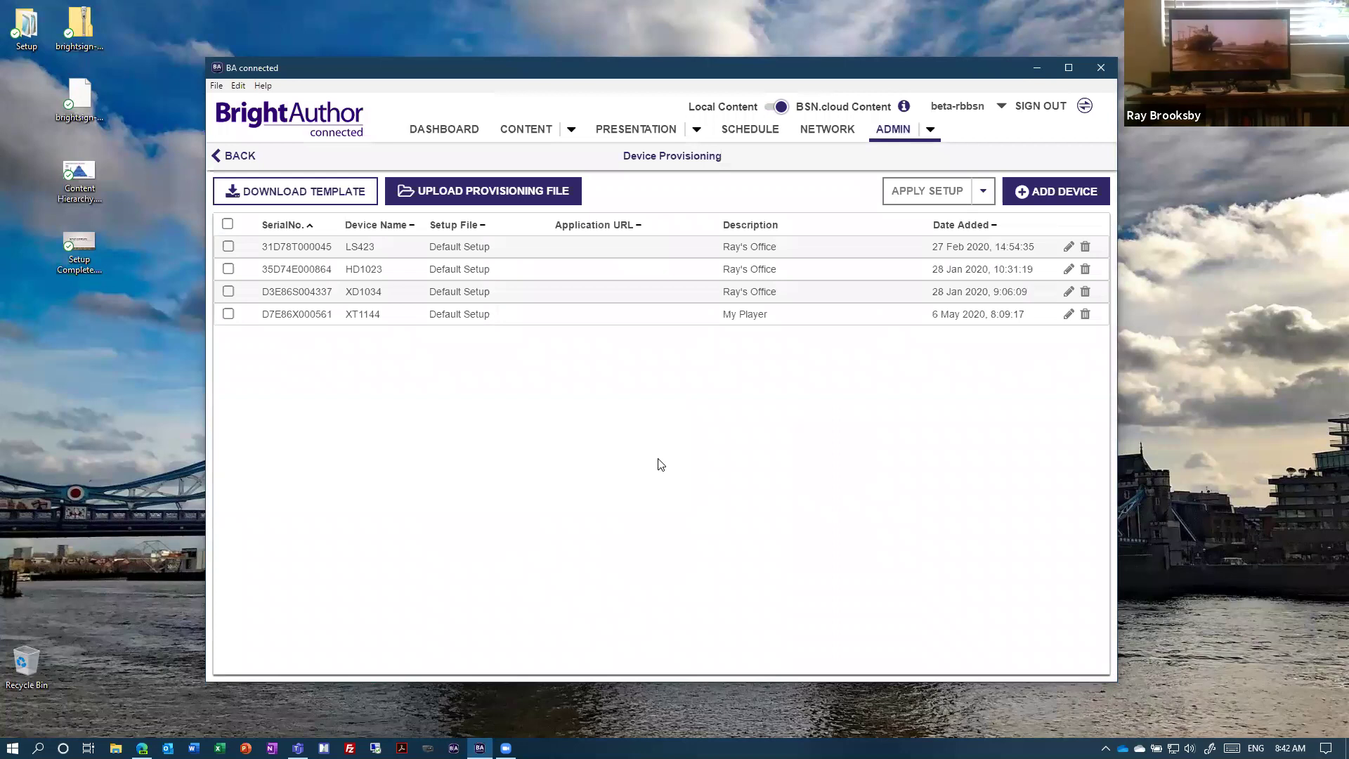
left_click(228, 313)
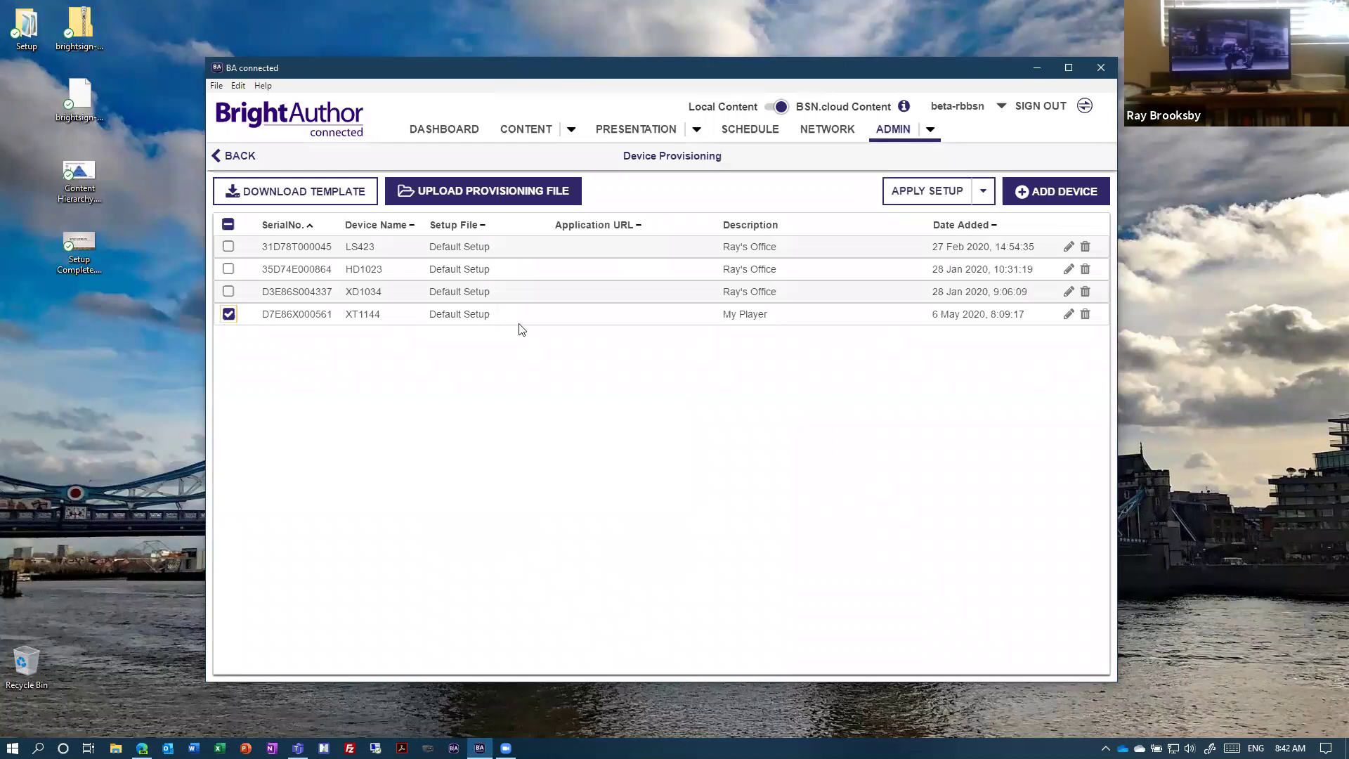
left_click(934, 190)
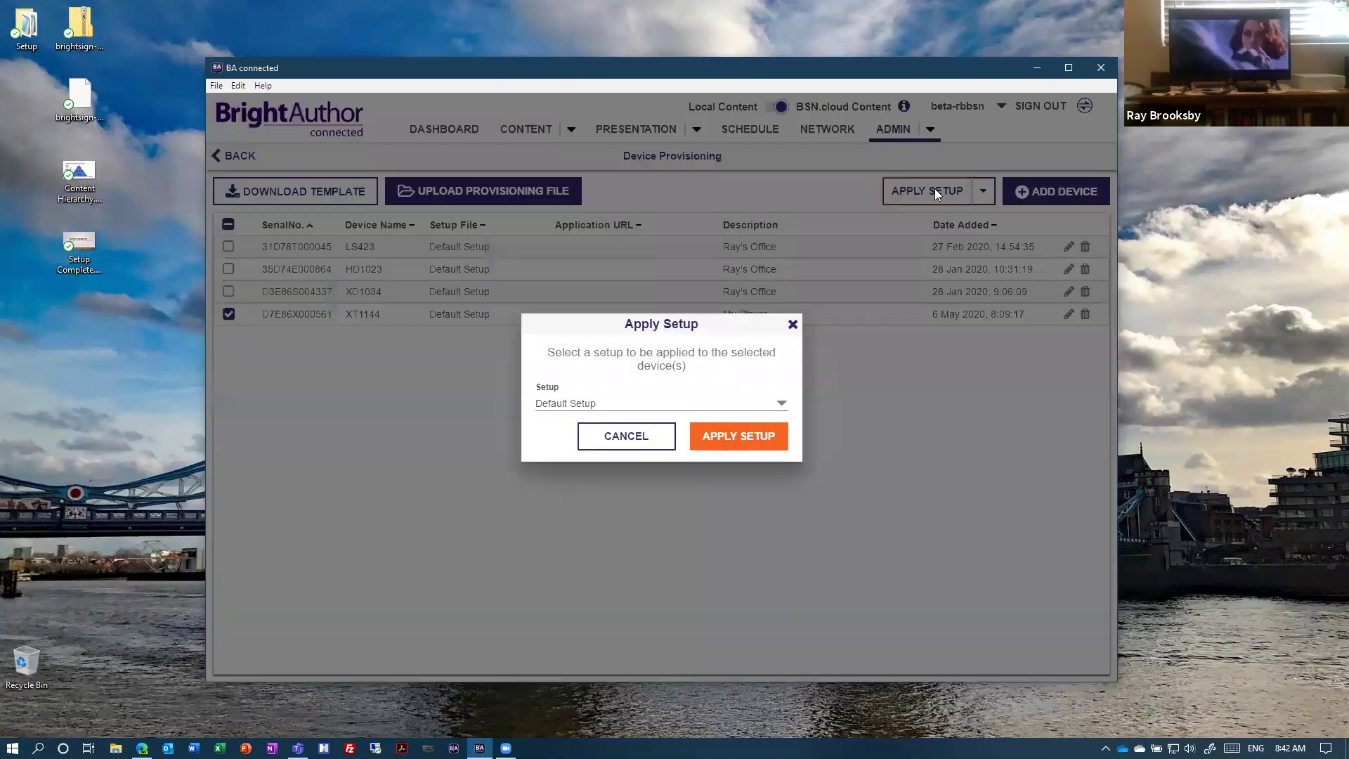
left_click(651, 407)
left_click(619, 438)
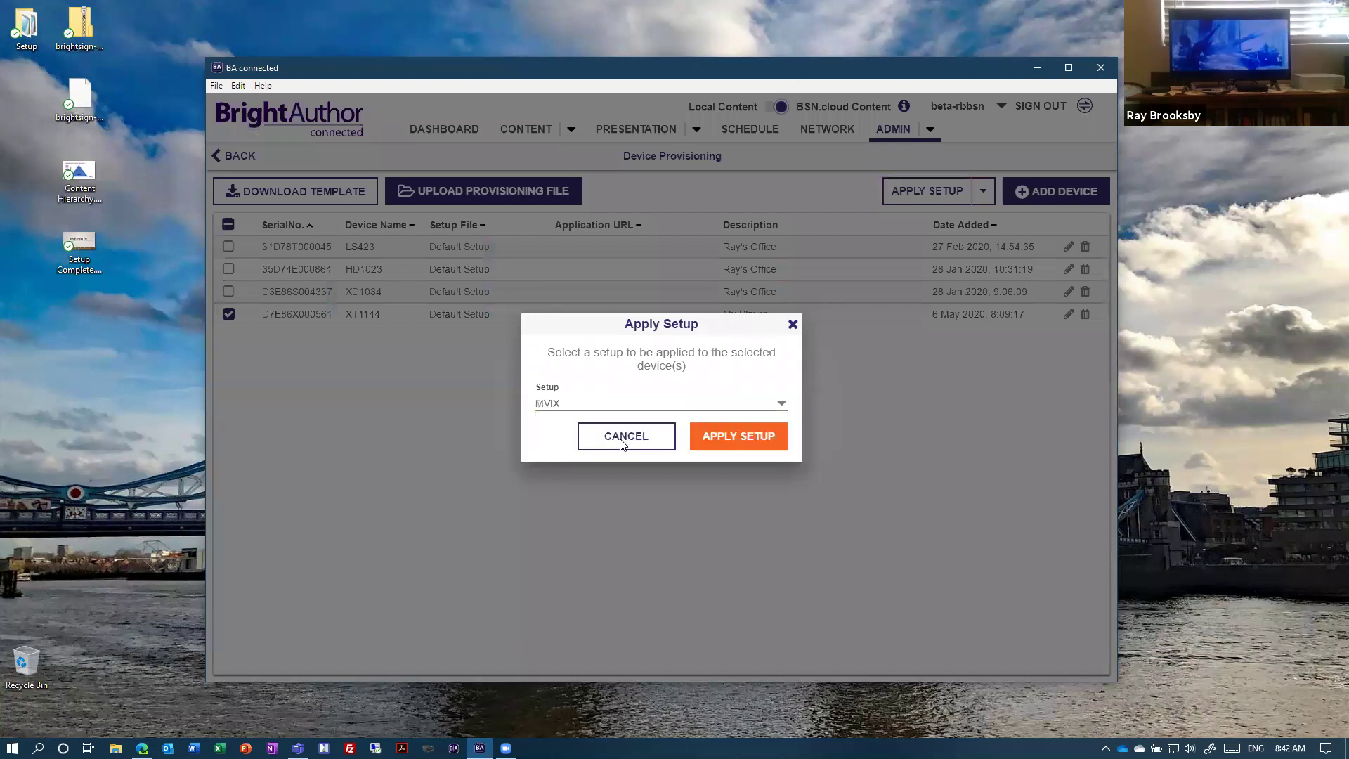
left_click(714, 438)
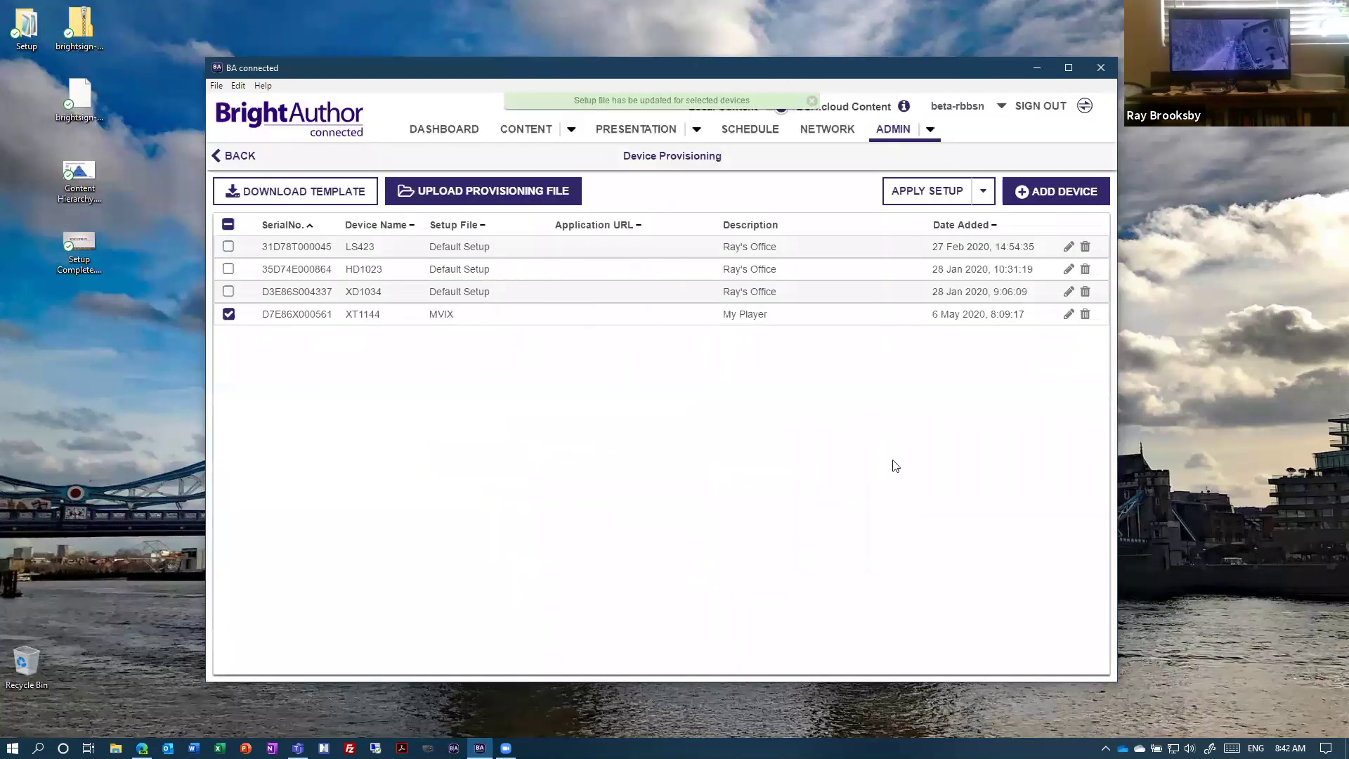
Step: Examine the XT1144 player's remote control options, including reboot, factory reset and Reprovision Device
left_click(463, 130)
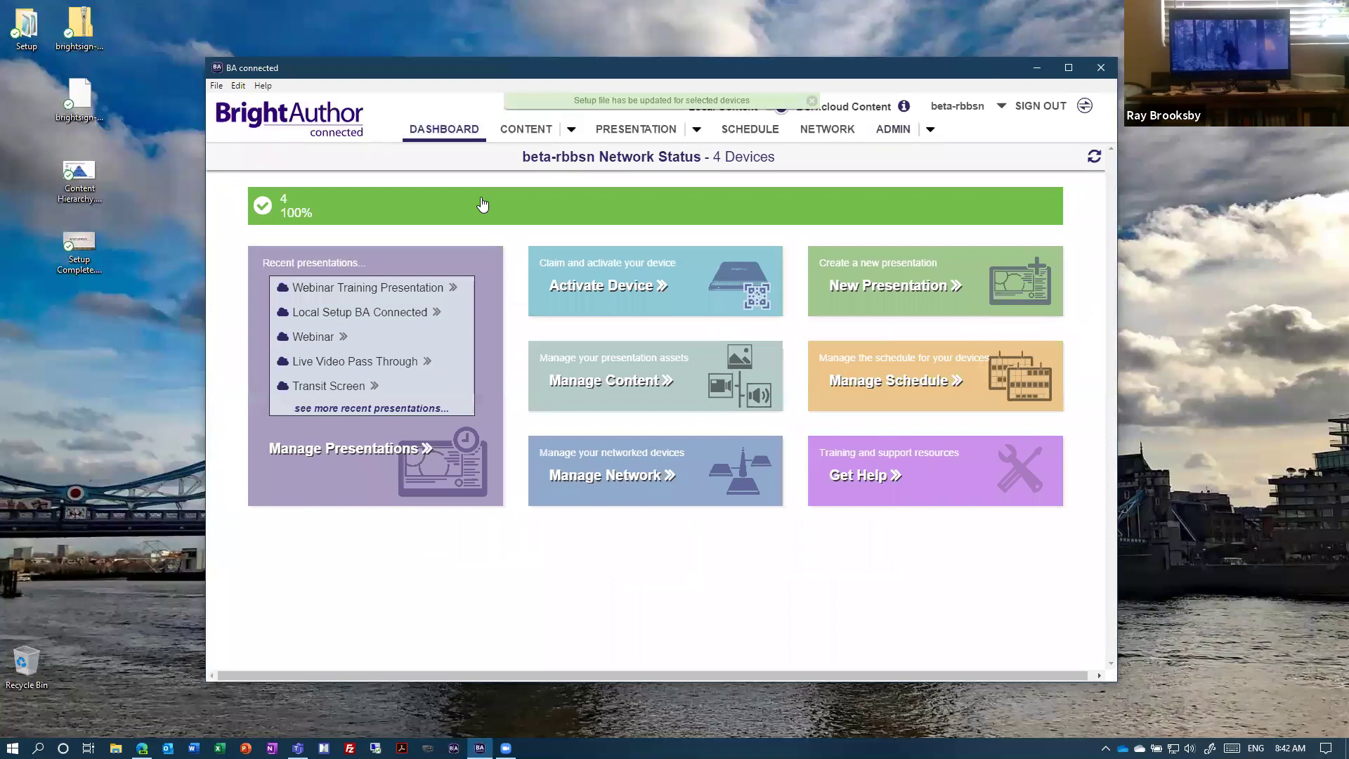
left_click(483, 203)
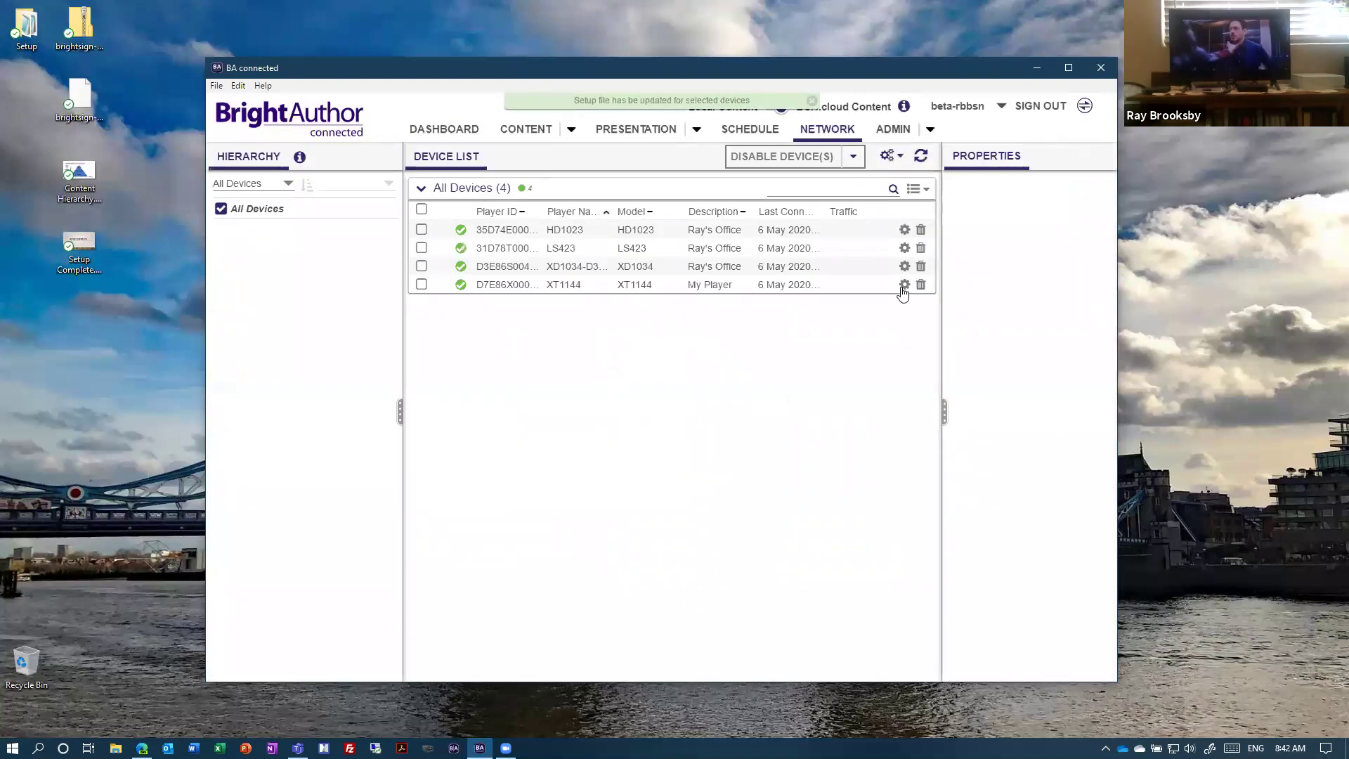
left_click(904, 292)
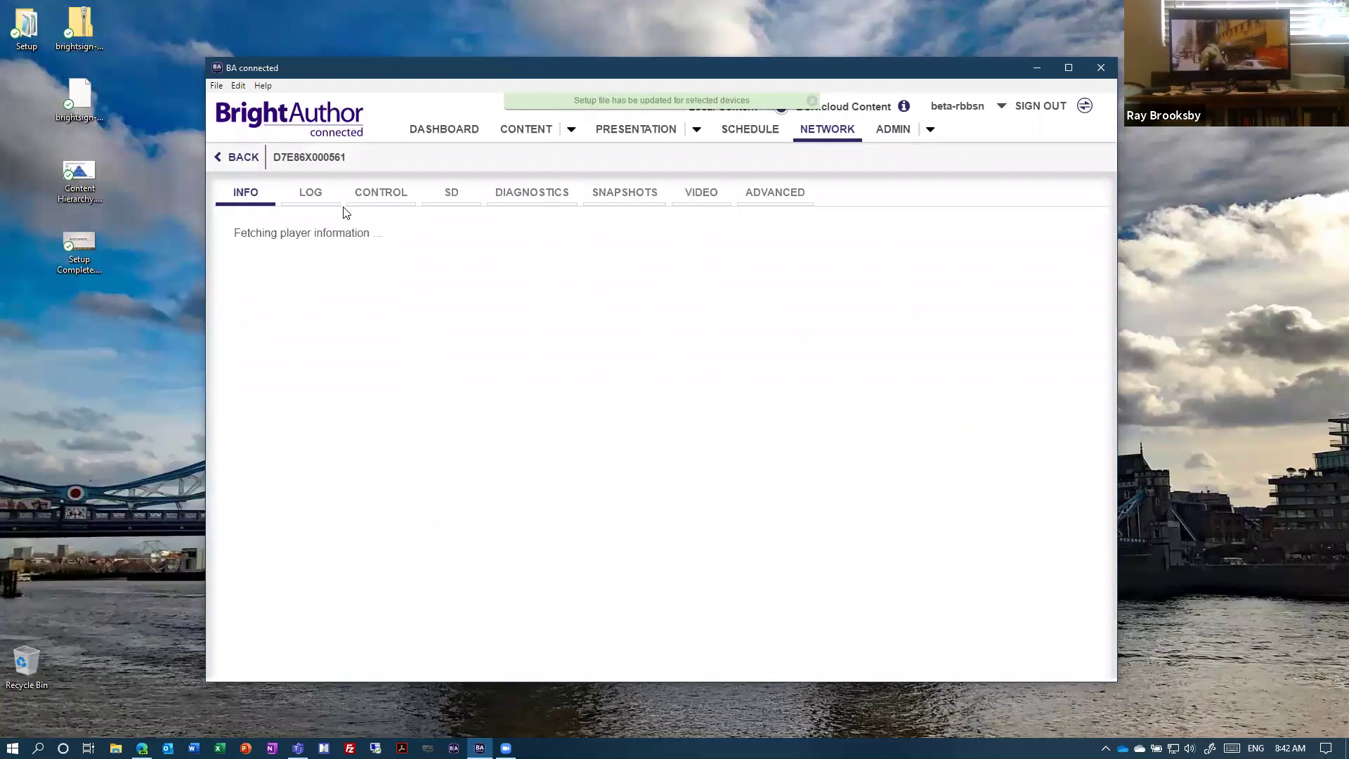
left_click(360, 203)
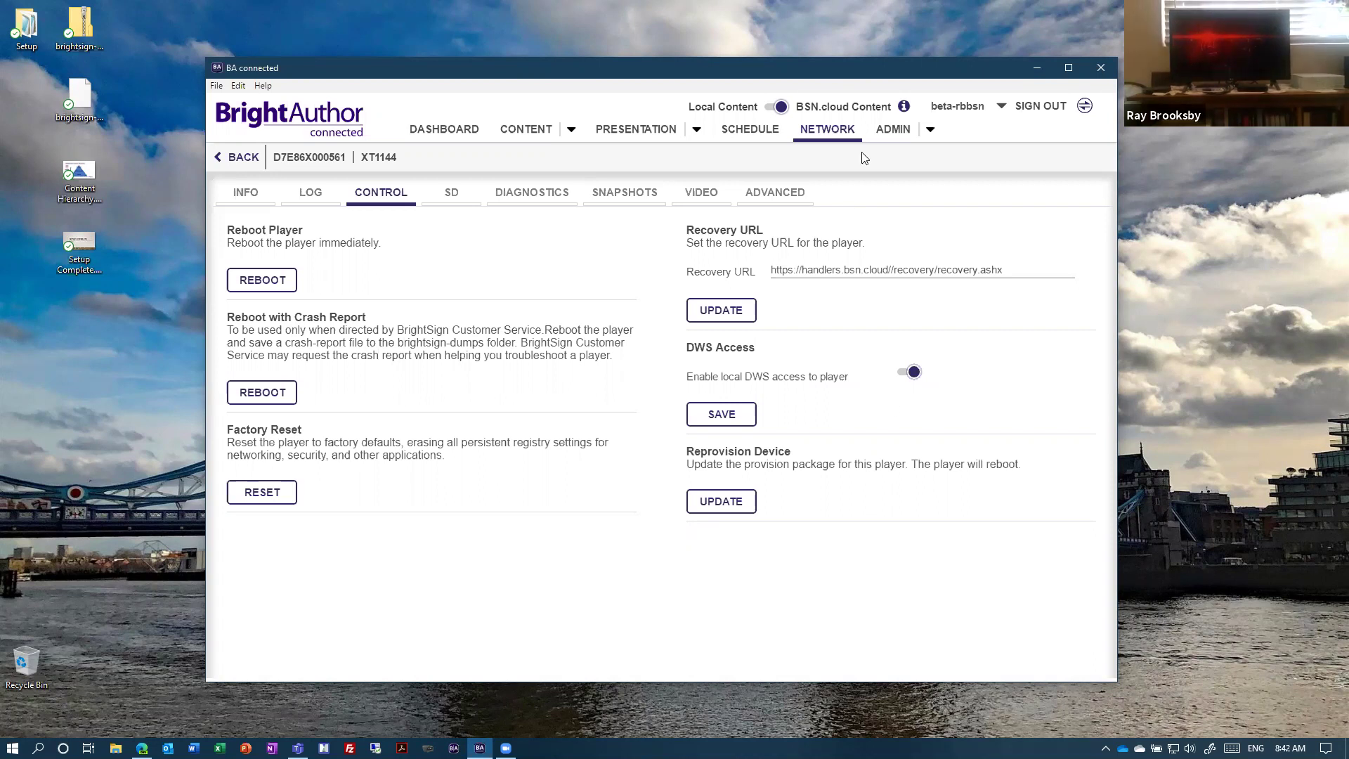
Step: Reassign Default Setup to the XT1144 player in Device Provisioning
left_click(829, 131)
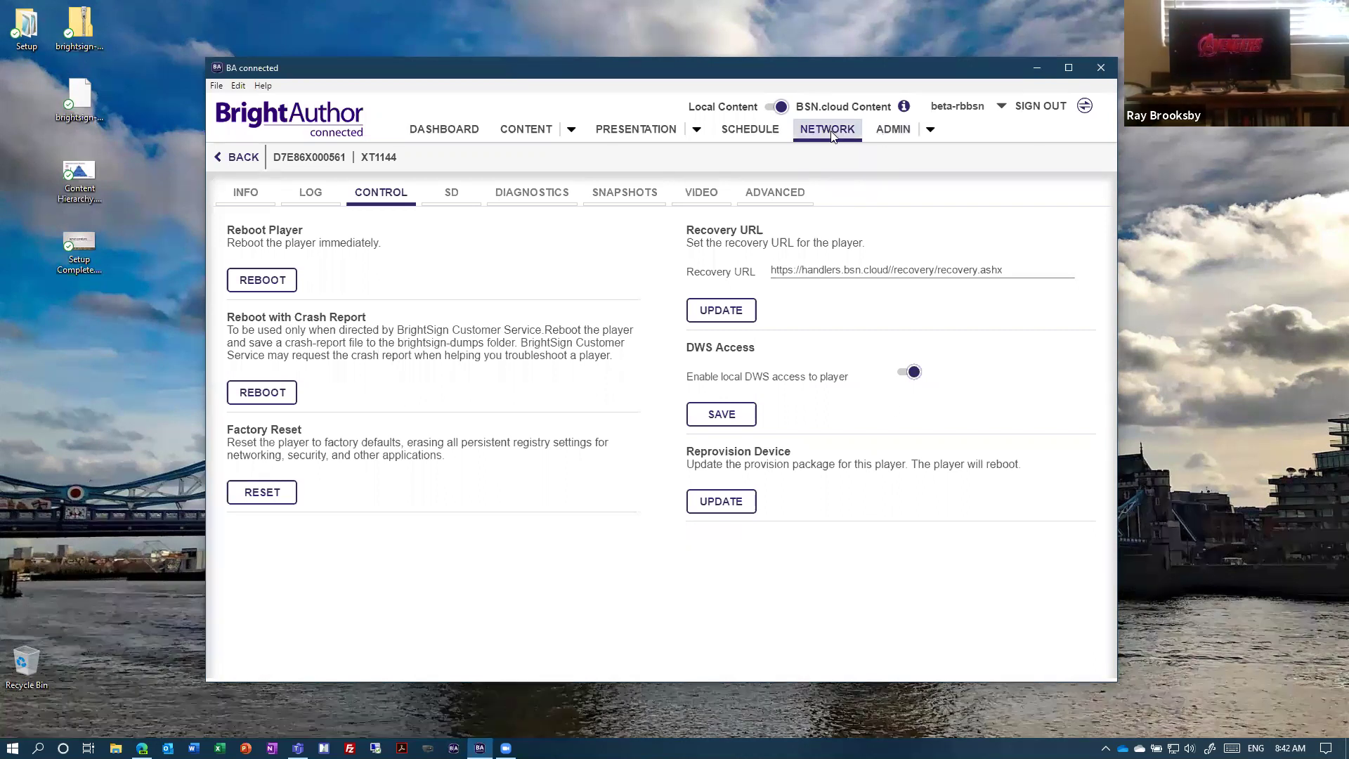
left_click(892, 131)
left_click(658, 462)
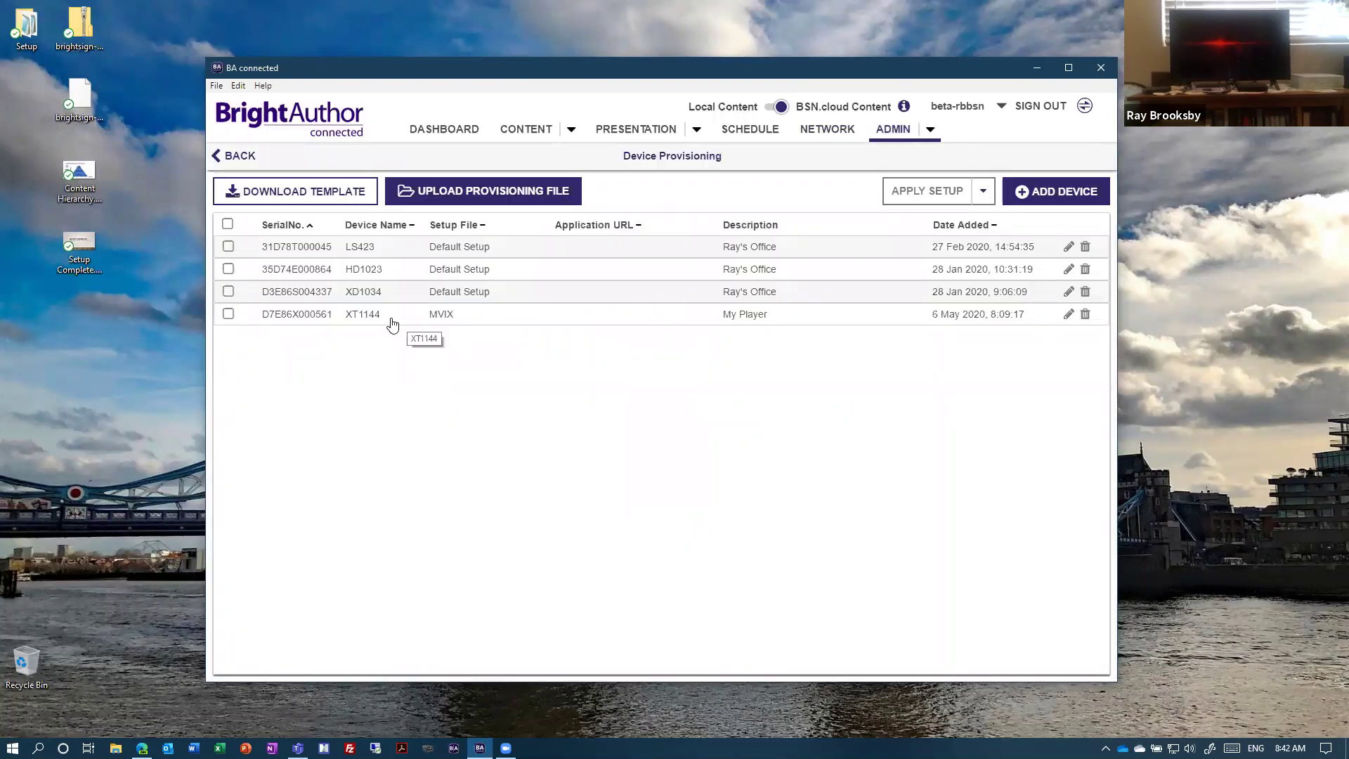
left_click(229, 314)
left_click(933, 200)
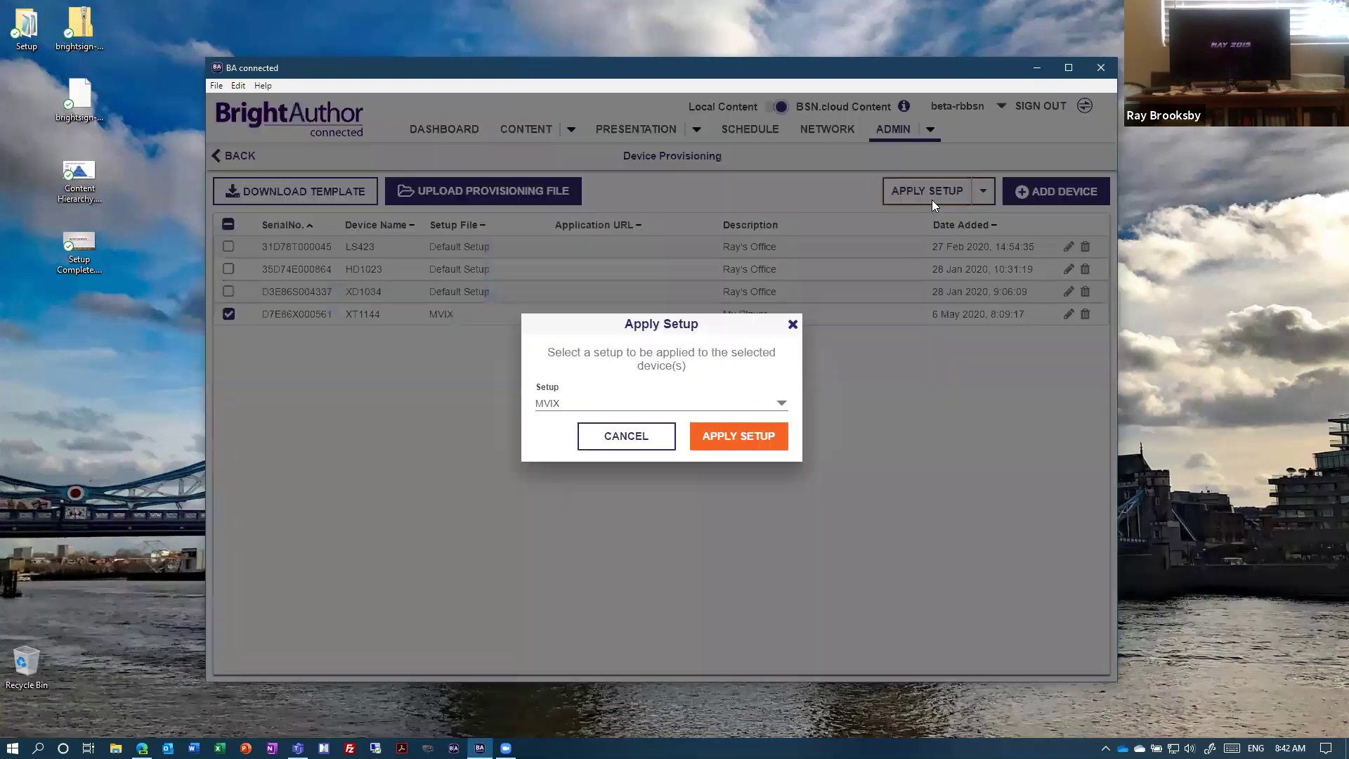
left_click(638, 402)
left_click(636, 426)
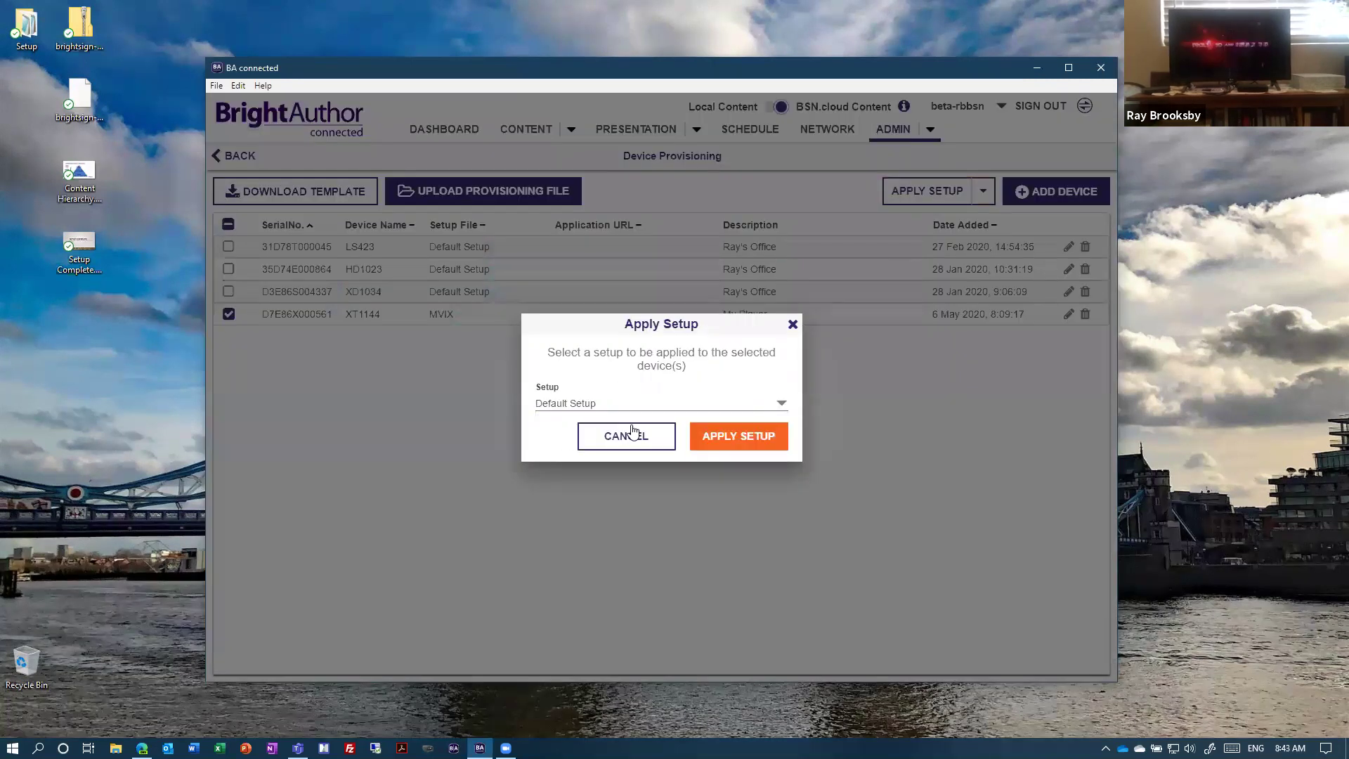
left_click(732, 436)
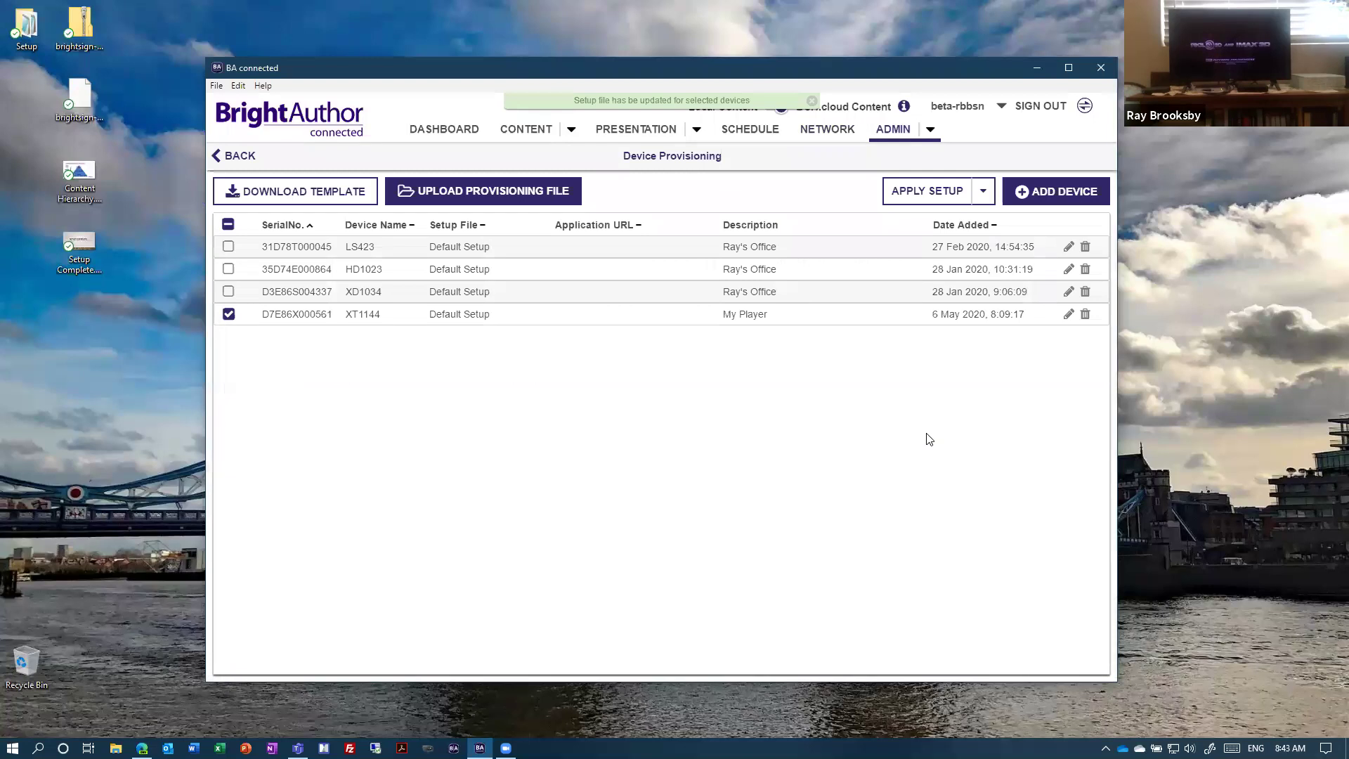
Step: Open the Webinar Training Presentation and delete the Avengers video from Zone 1's playlist
left_click(457, 128)
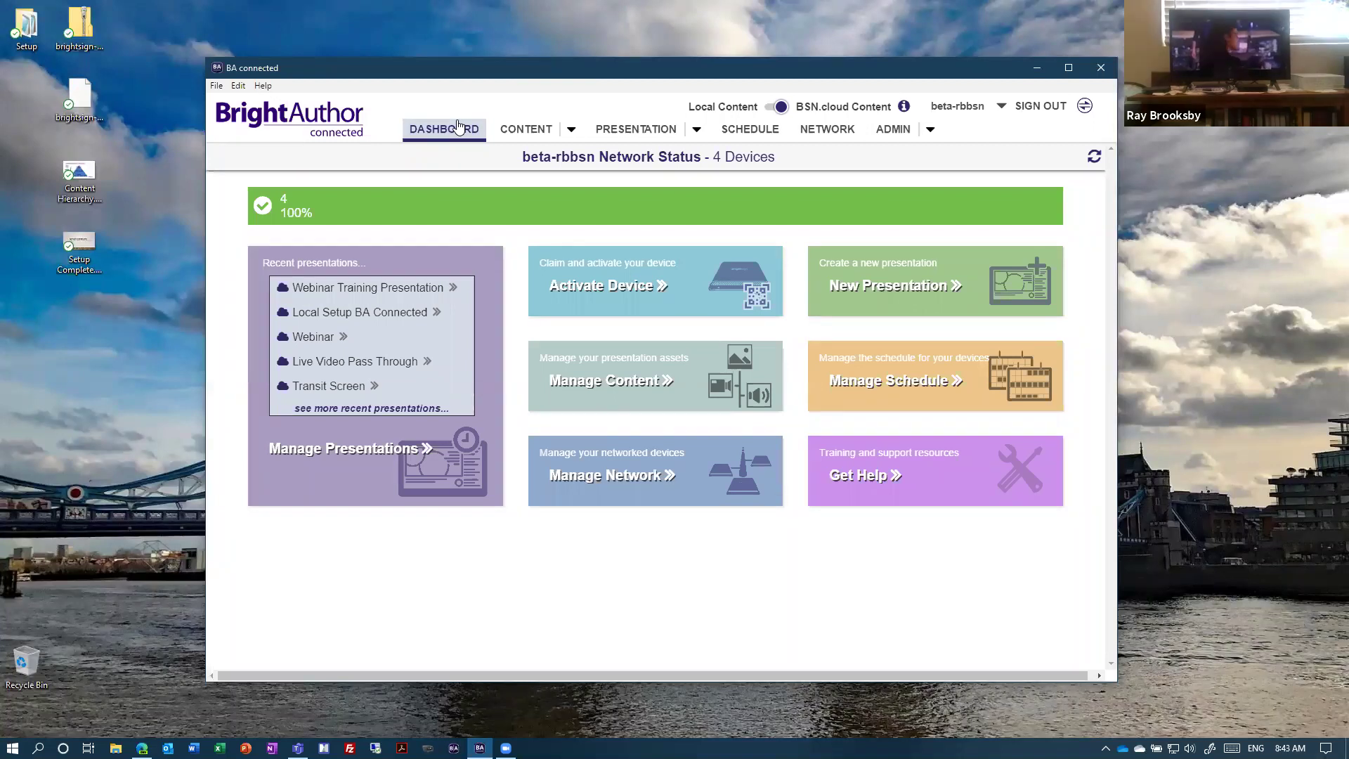
left_click(750, 130)
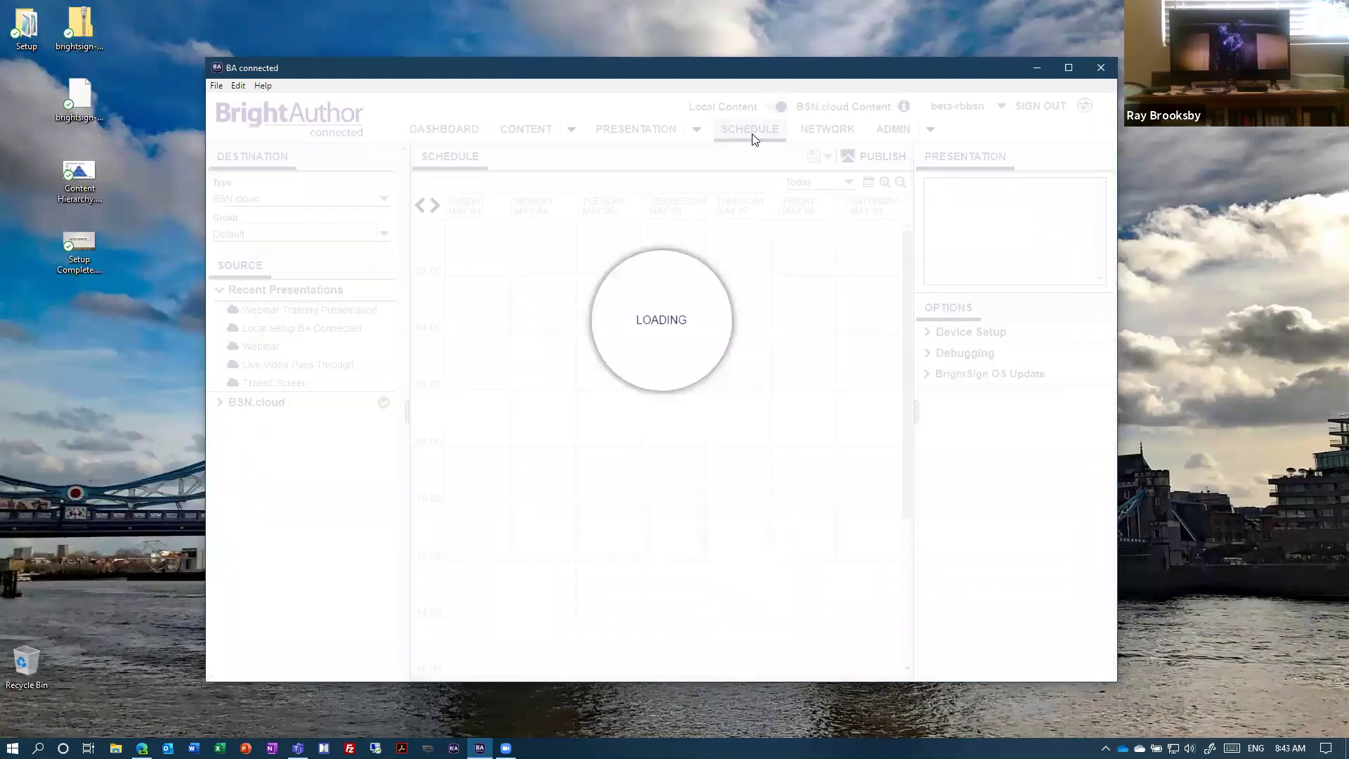
left_click(640, 133)
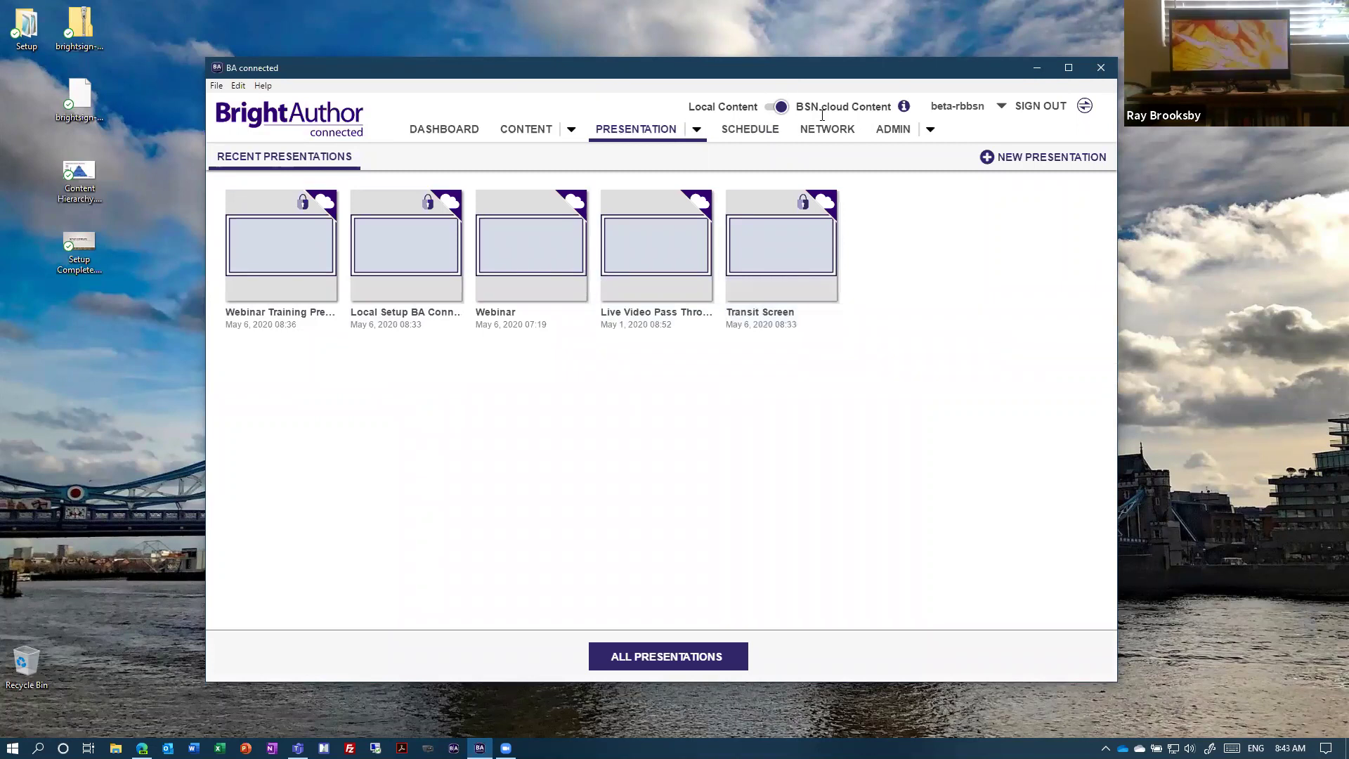
left_click(290, 290)
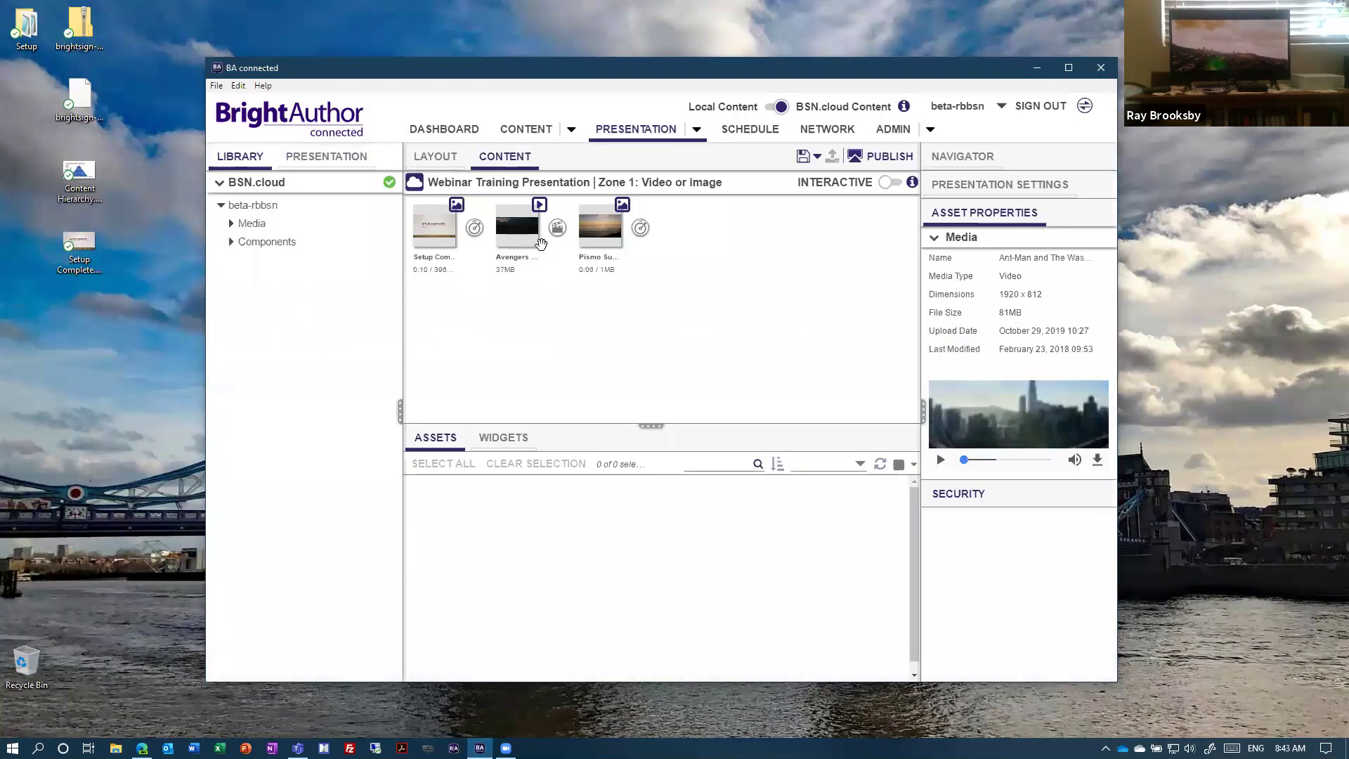
left_click(540, 243)
key("Delete")
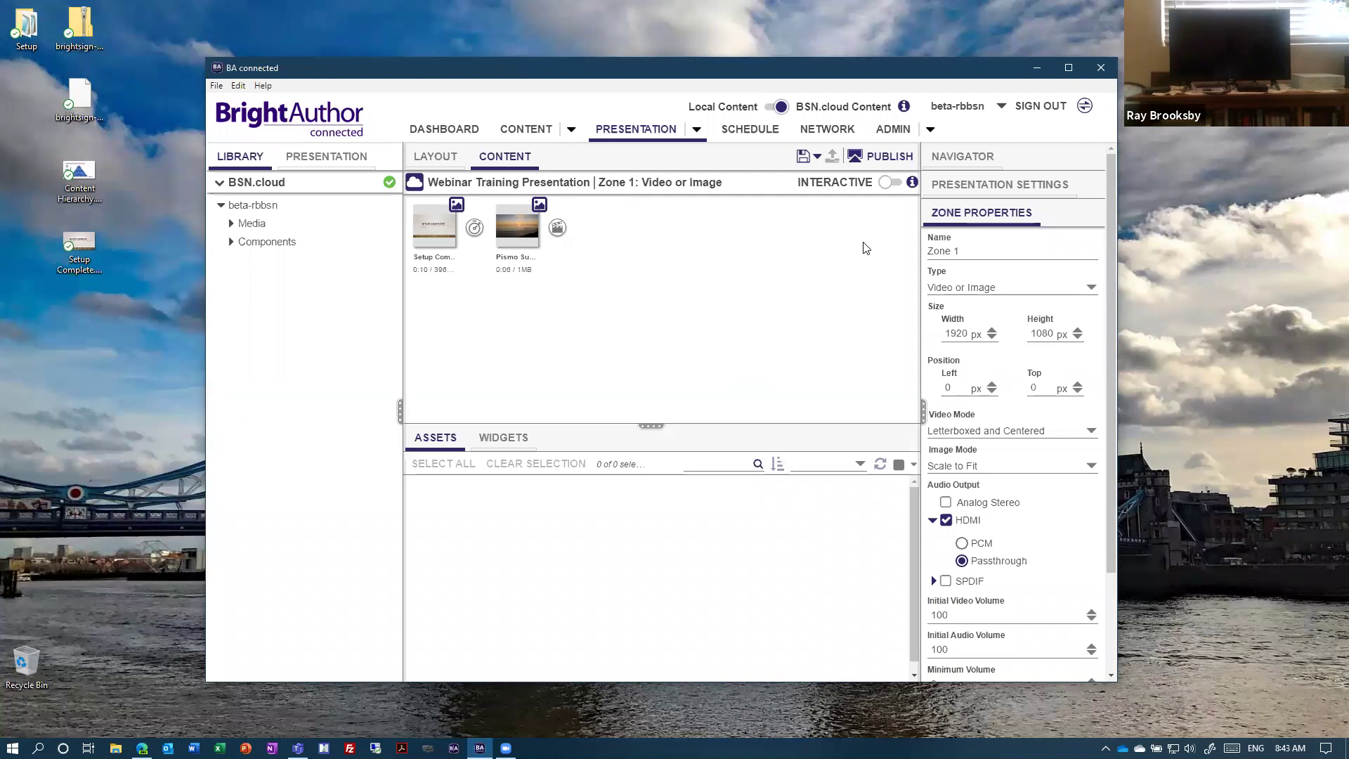
Step: Save the edited Webinar Training Presentation, accepting the update of devices already using it, and go on to publishing
left_click(878, 158)
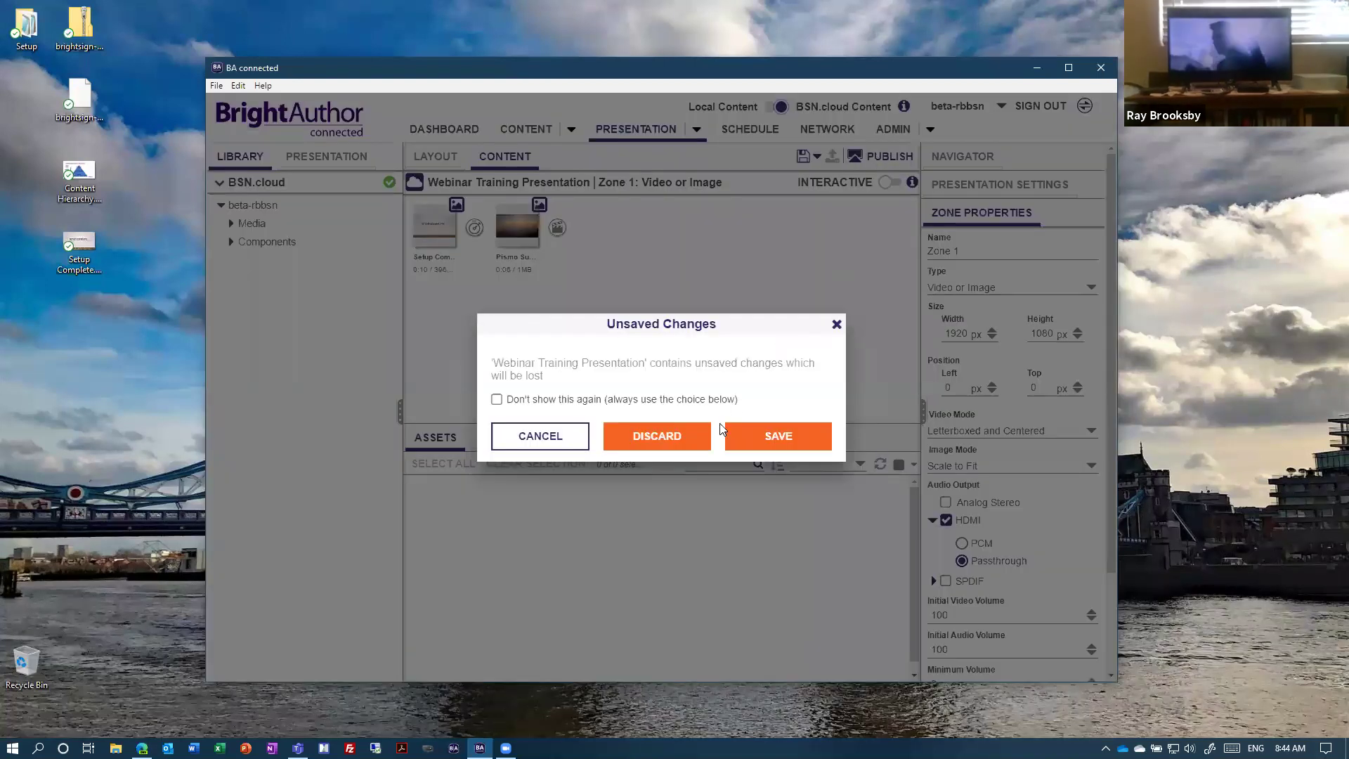
left_click(752, 437)
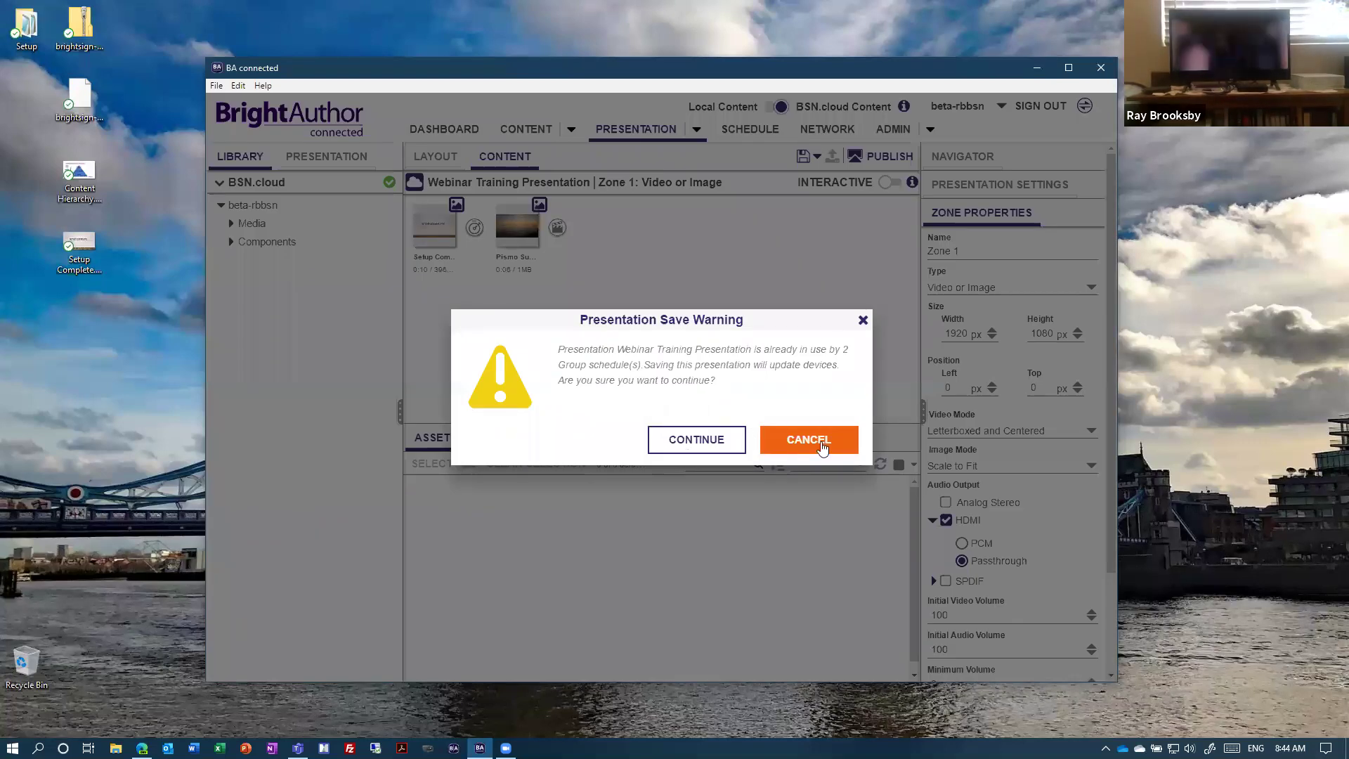
left_click(692, 444)
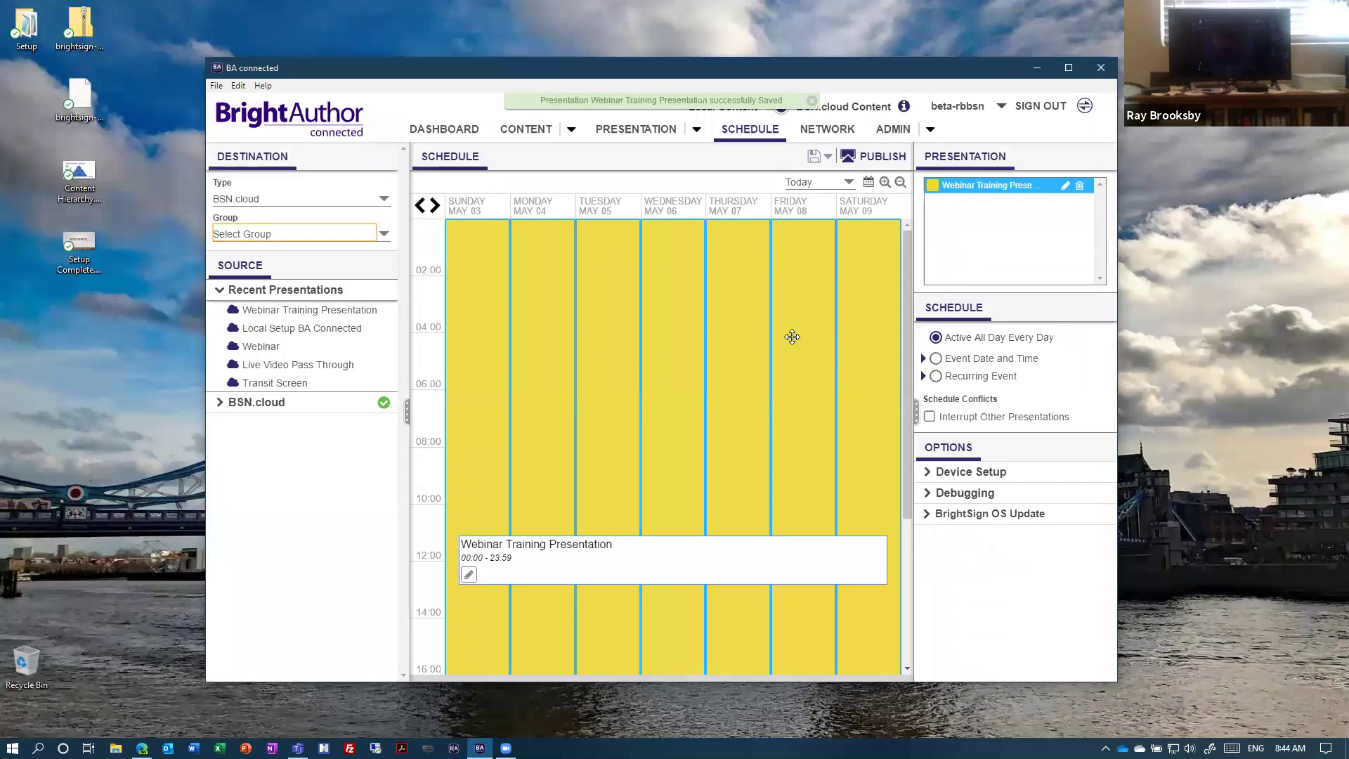
Step: Choose Home Office as the schedule's destination group, accept erasing its existing schedule, and leave for the dashboard without publishing
left_click(383, 233)
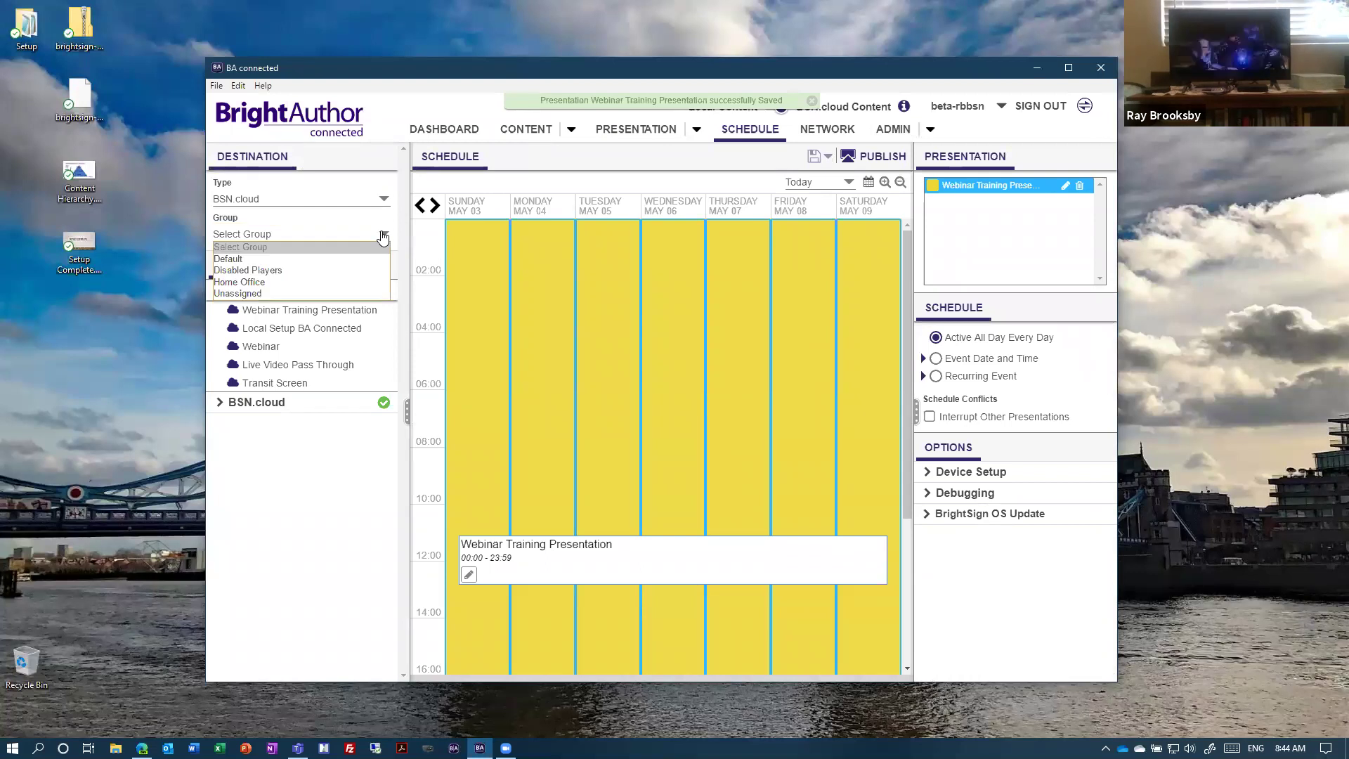
left_click(329, 281)
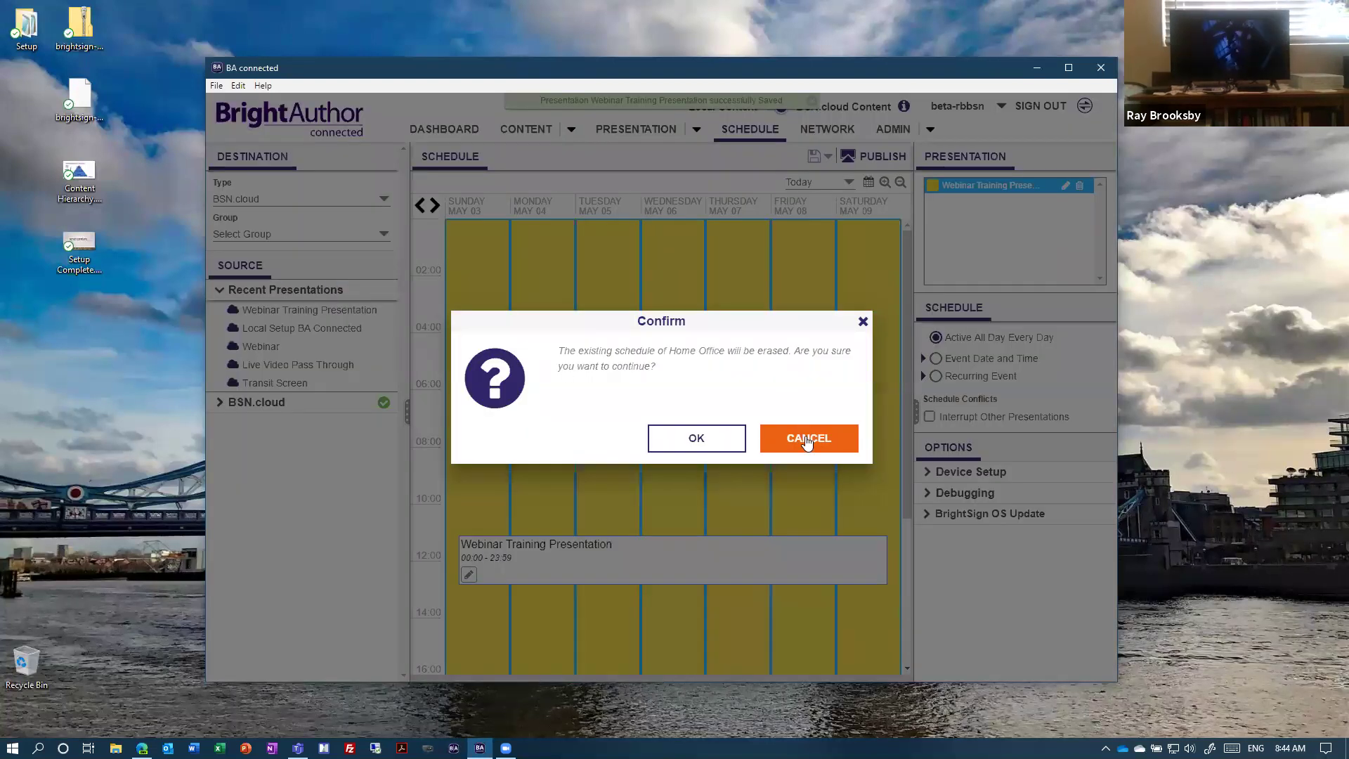
left_click(728, 441)
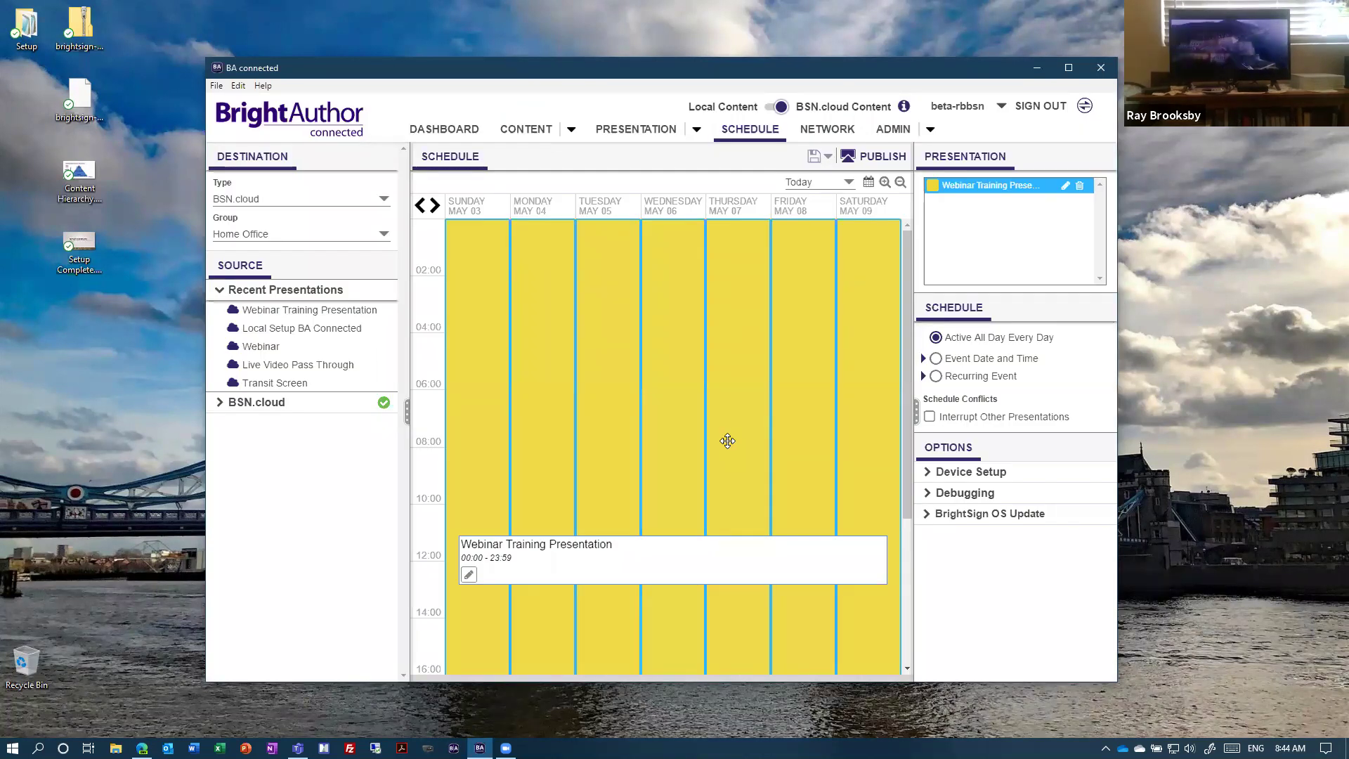
left_click(436, 134)
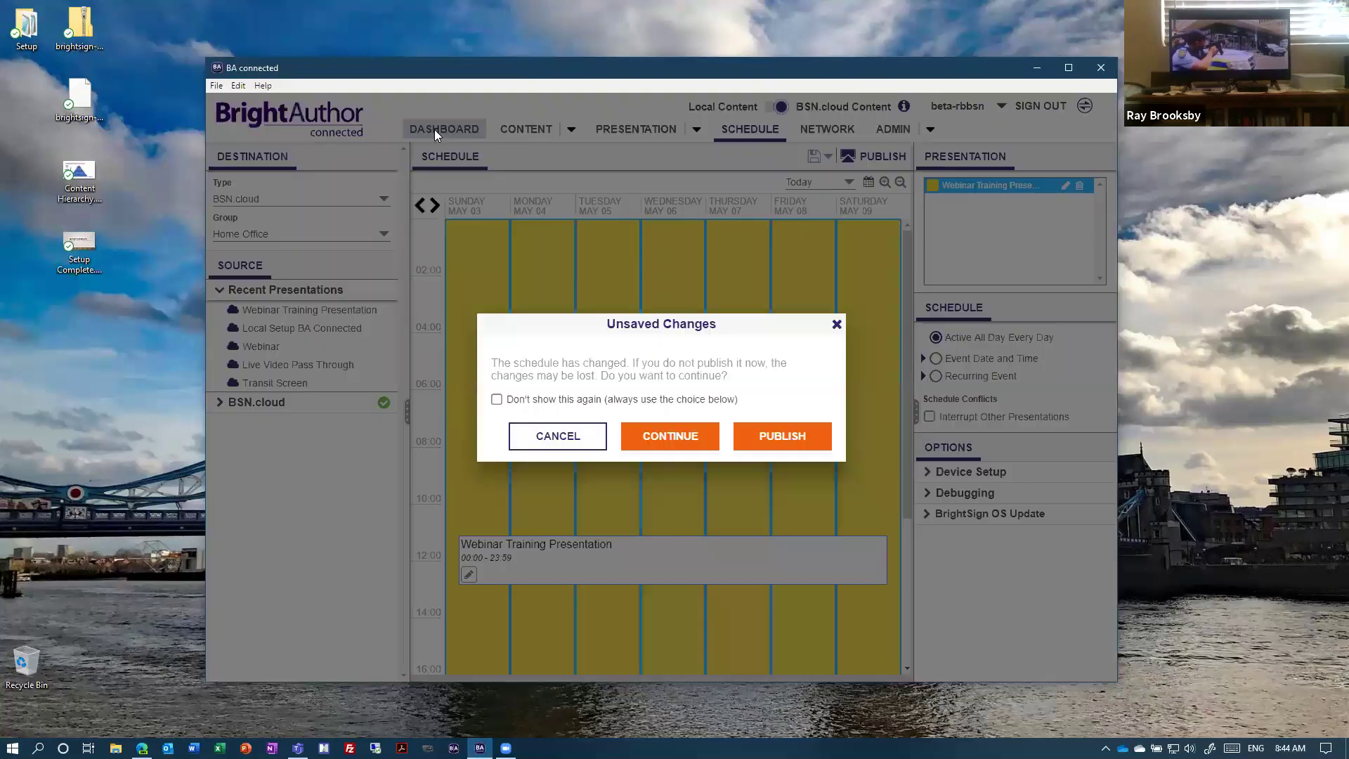
left_click(673, 436)
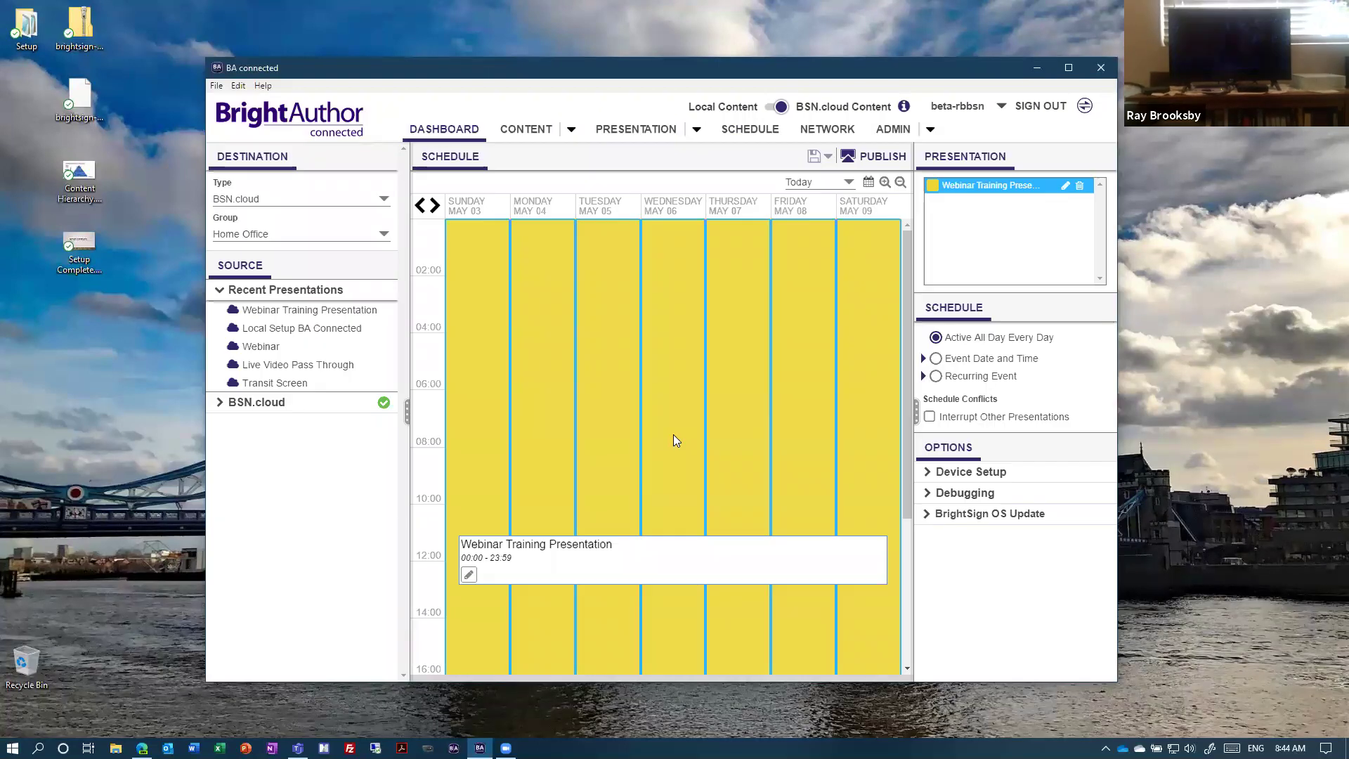